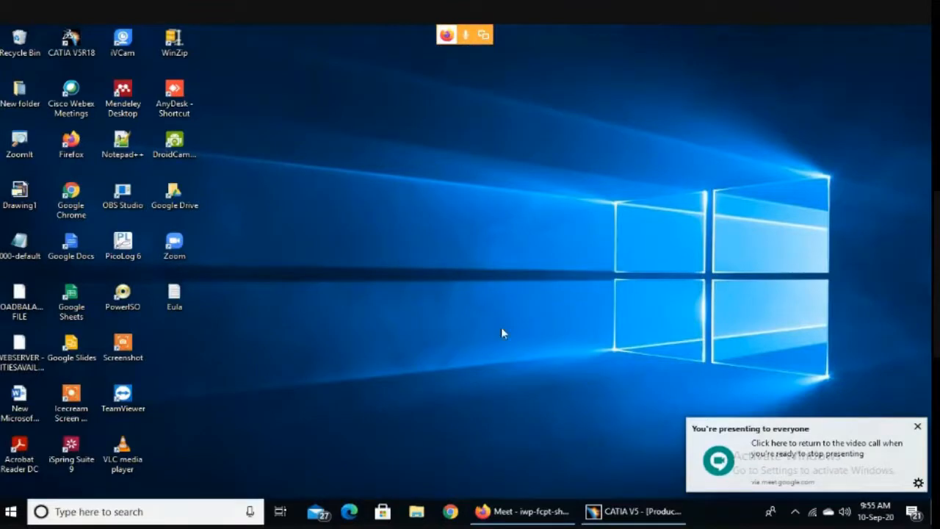
# Switch to CATIA V5 and create a new Part Design part named END CAP.
pyautogui.click(629, 513)
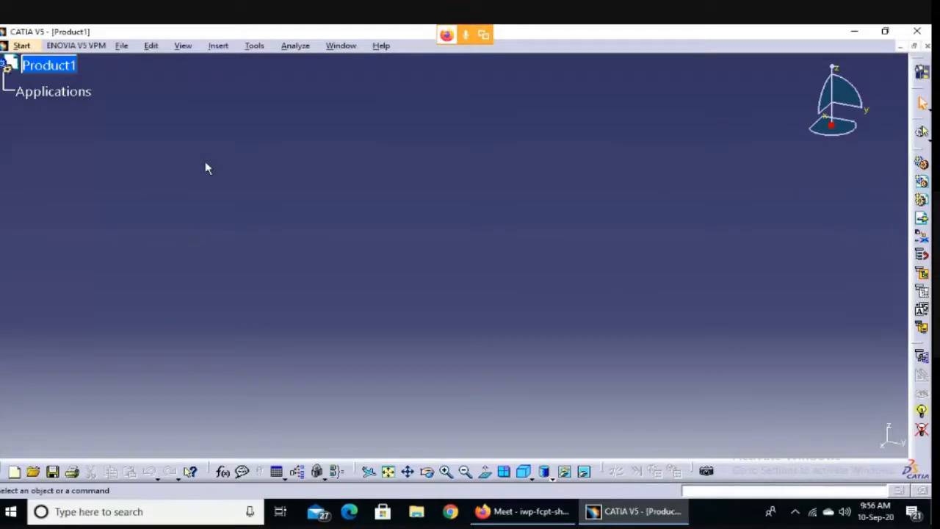
pyautogui.click(21, 45)
pyautogui.moveTo(74, 79)
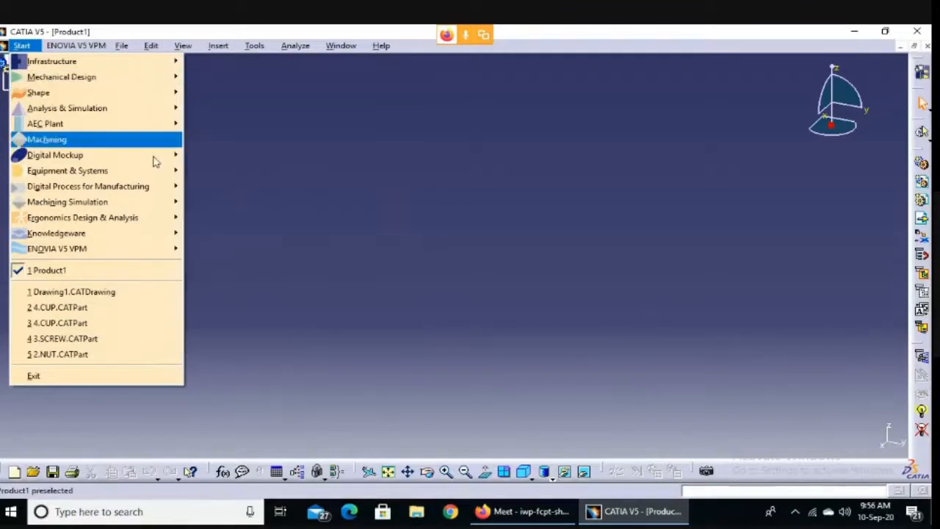
pyautogui.moveTo(61, 108)
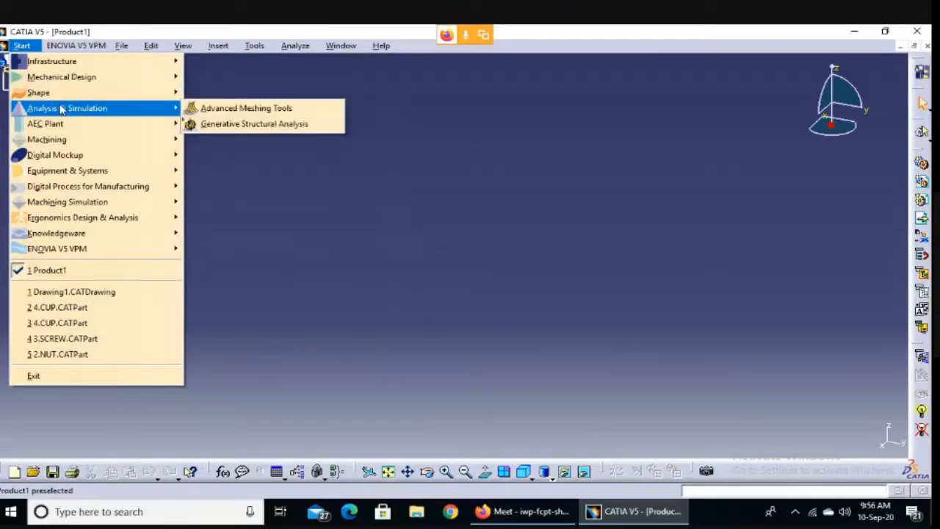
pyautogui.moveTo(77, 212)
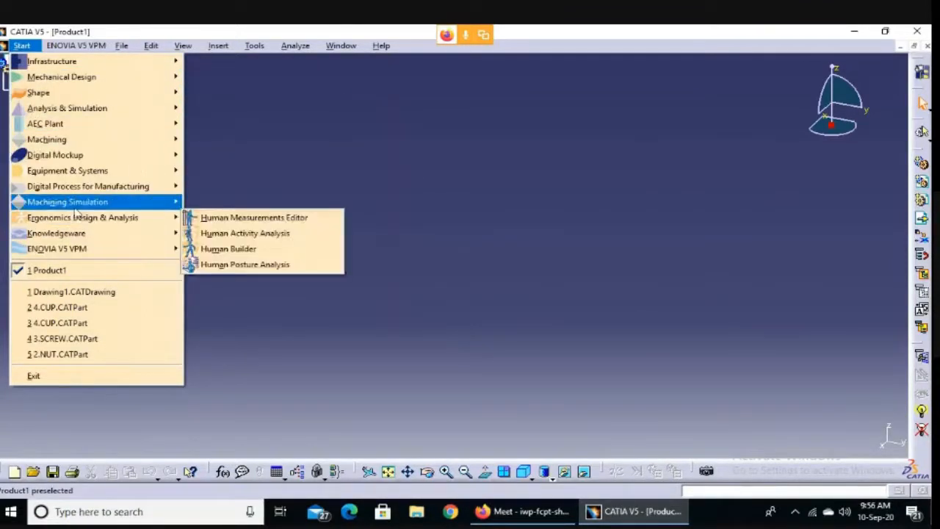
pyautogui.moveTo(101, 83)
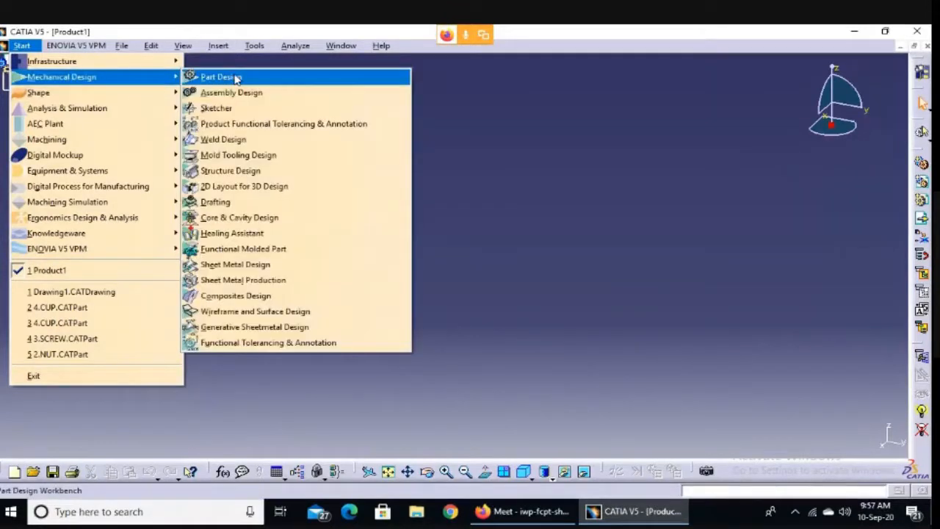
pyautogui.click(235, 77)
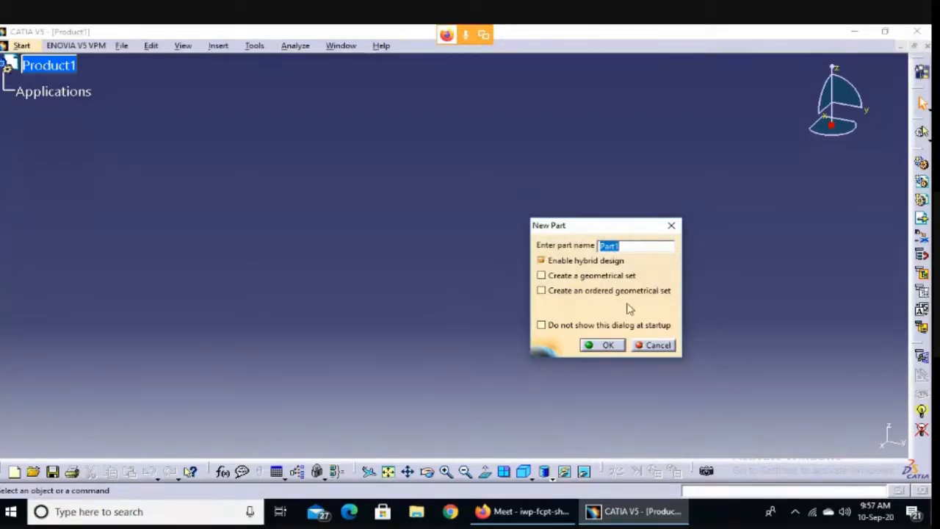
pyautogui.write('END CAP')
pyautogui.click(608, 345)
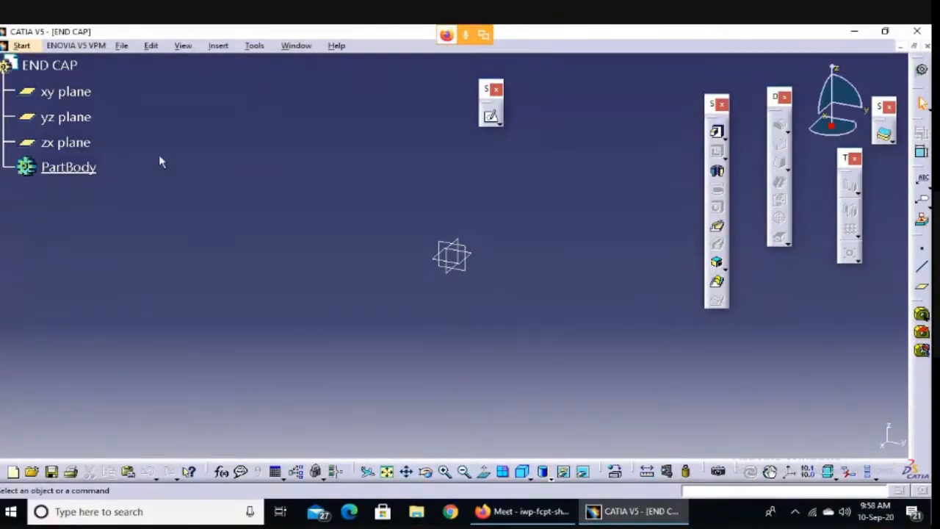
# Start a sketch on the yz plane of the END CAP part.
pyautogui.click(76, 118)
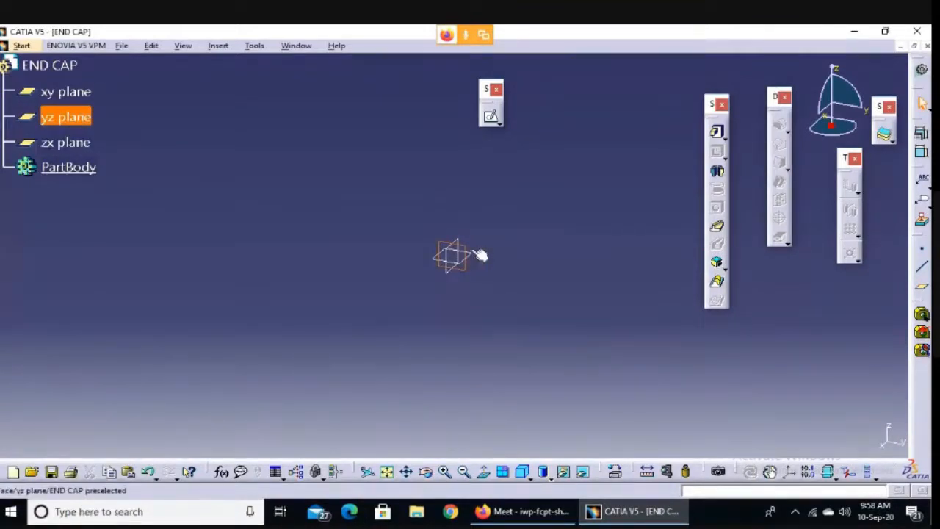
pyautogui.click(493, 119)
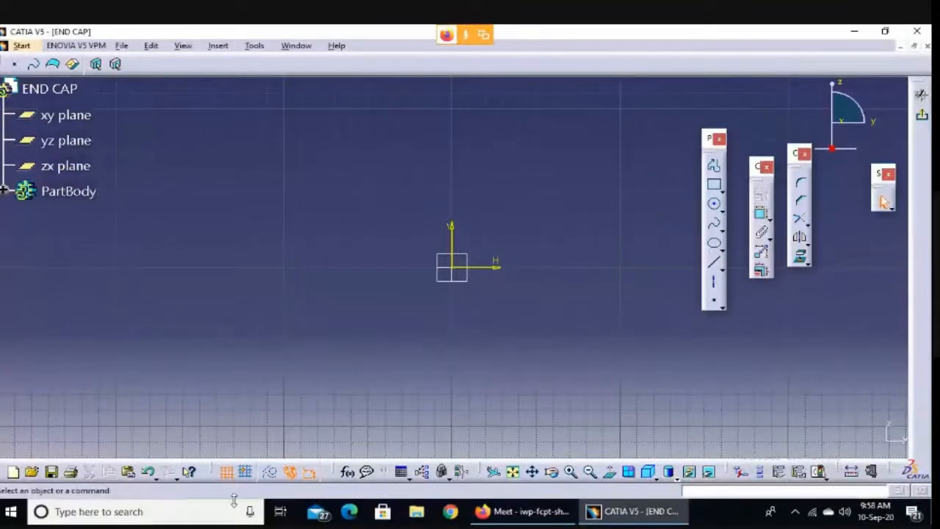
# Toggle the sketch grid display off and back on.
pyautogui.click(227, 474)
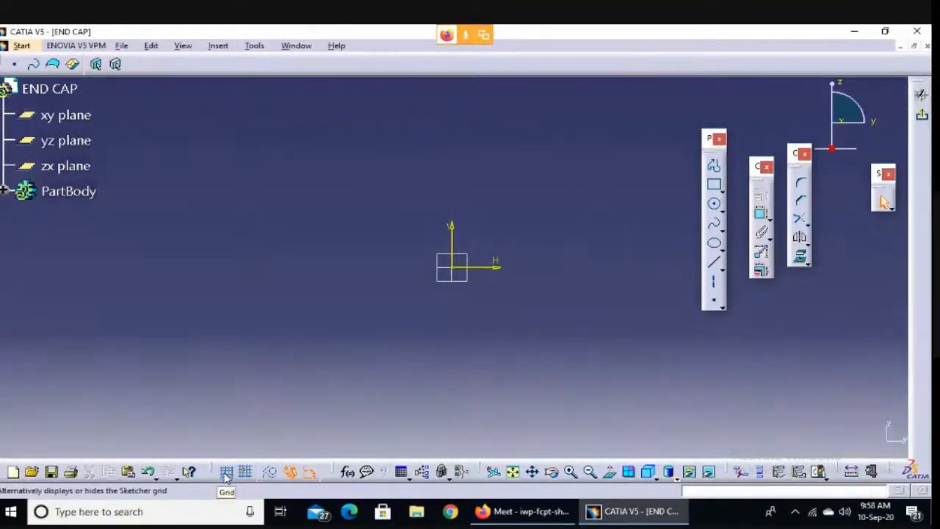
pyautogui.click(227, 474)
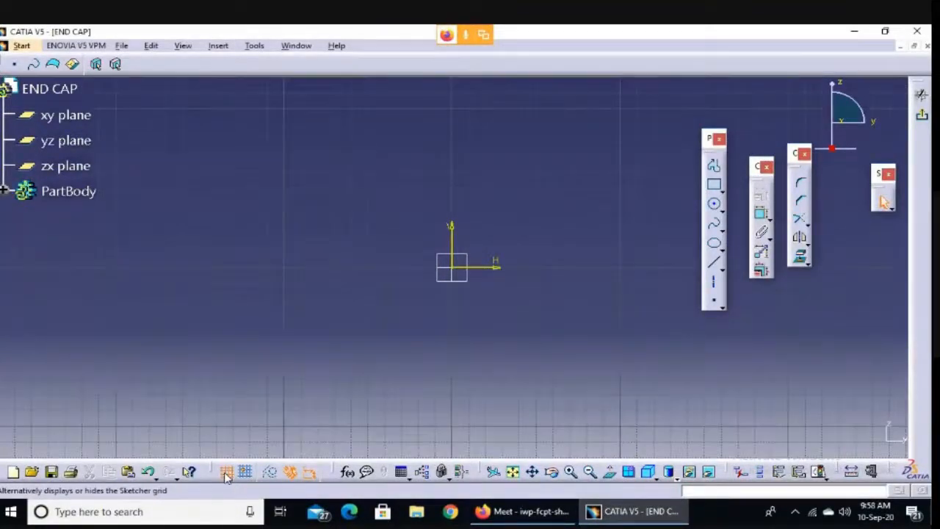
pyautogui.click(226, 477)
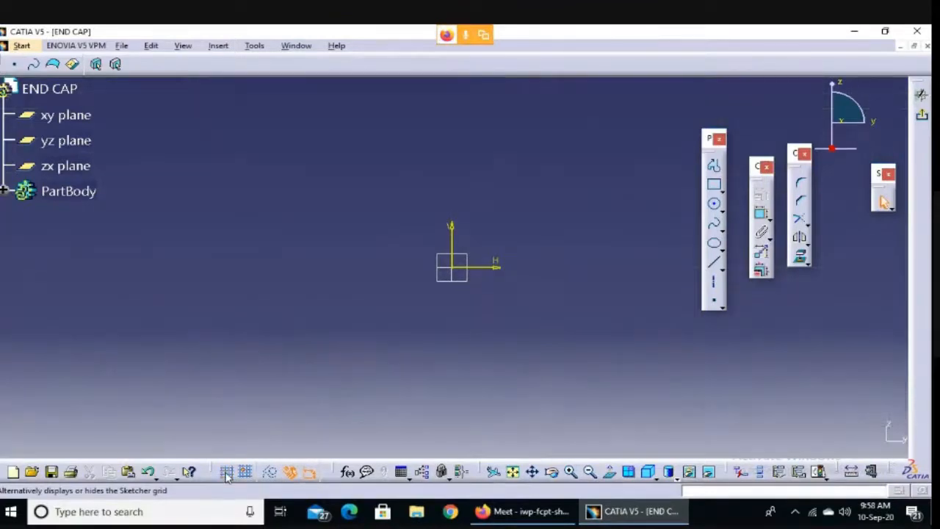
pyautogui.click(227, 477)
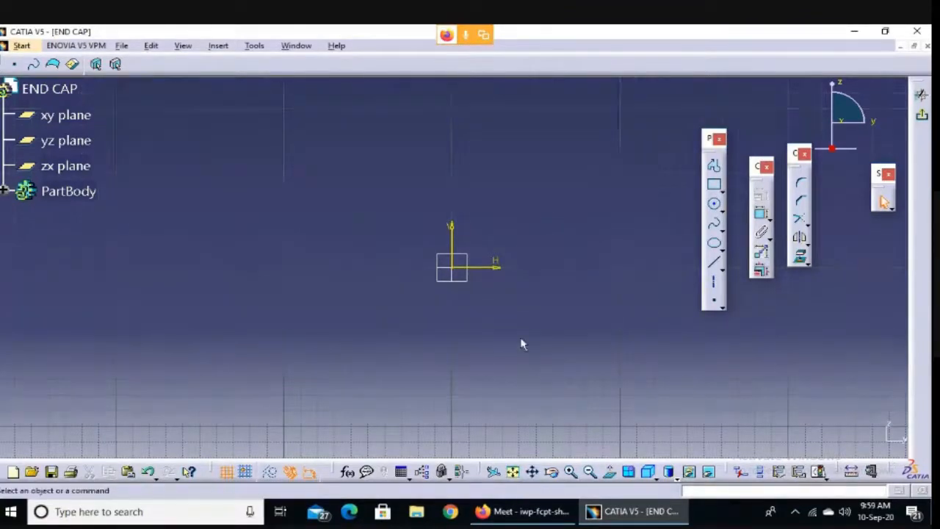
pyautogui.click(532, 472)
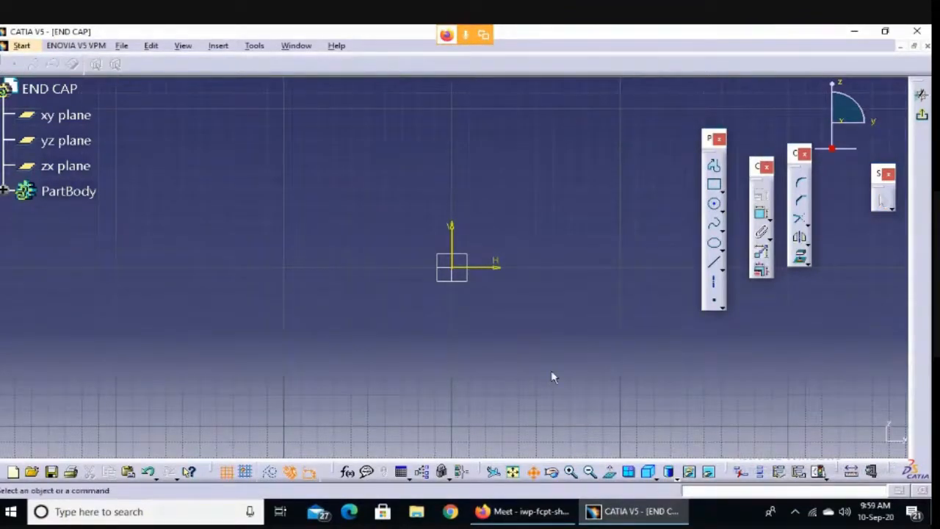
pyautogui.moveTo(554, 377)
pyautogui.mouseDown()
pyautogui.moveTo(281, 330)
pyautogui.moveTo(411, 374)
pyautogui.moveTo(480, 213)
pyautogui.moveTo(290, 319)
pyautogui.moveTo(157, 430)
pyautogui.mouseUp()
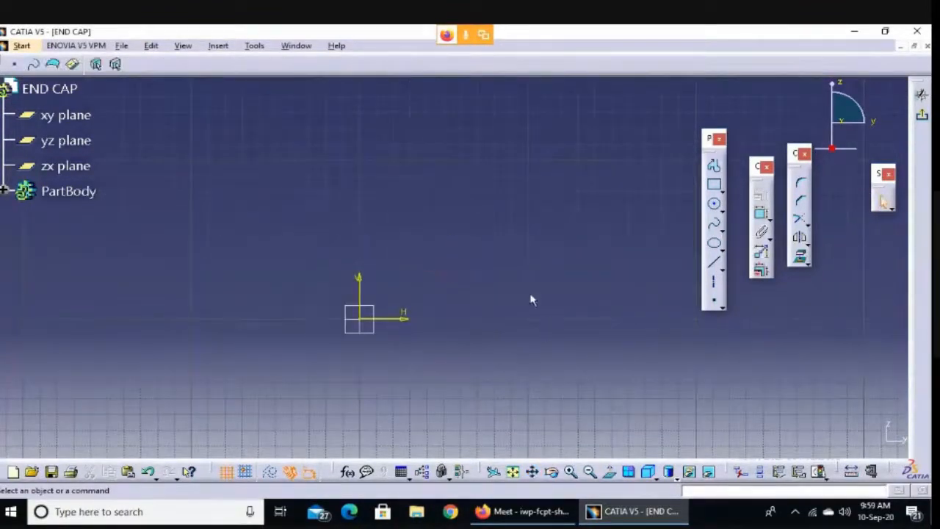
pyautogui.click(514, 472)
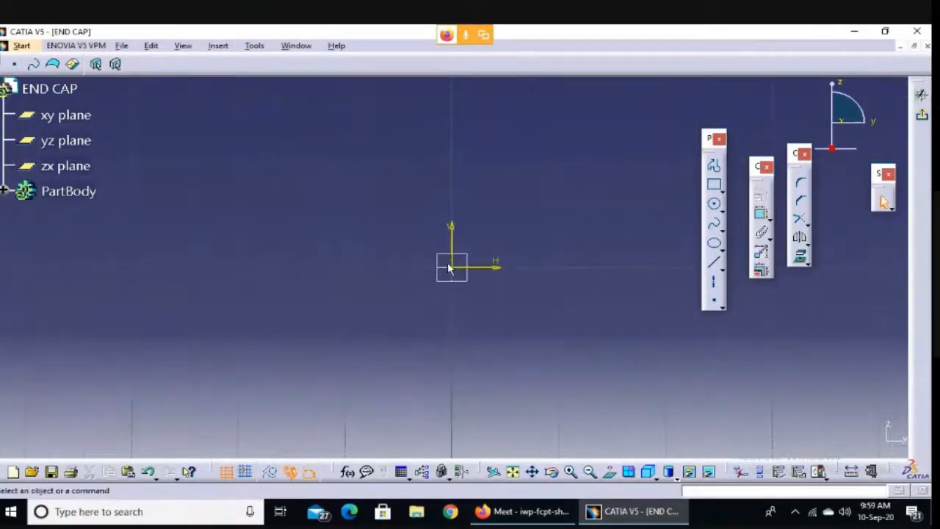
pyautogui.click(572, 473)
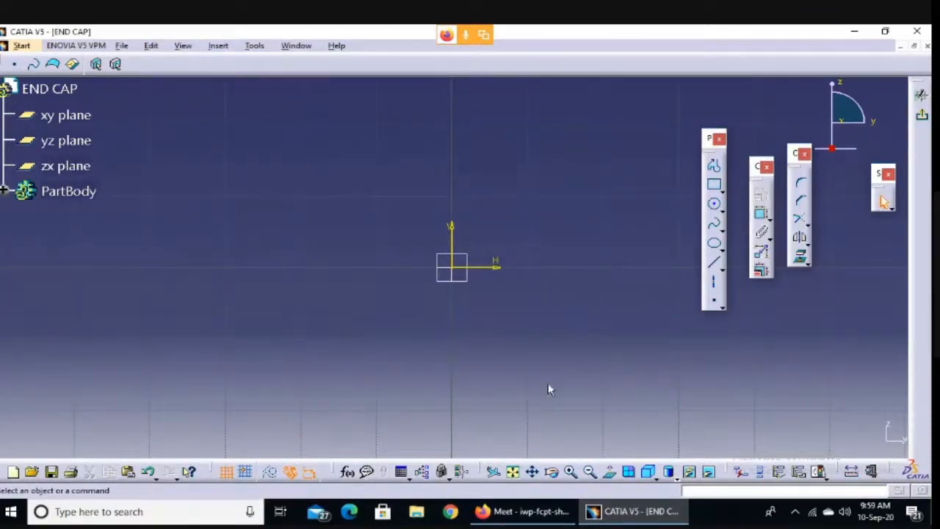
pyautogui.click(590, 474)
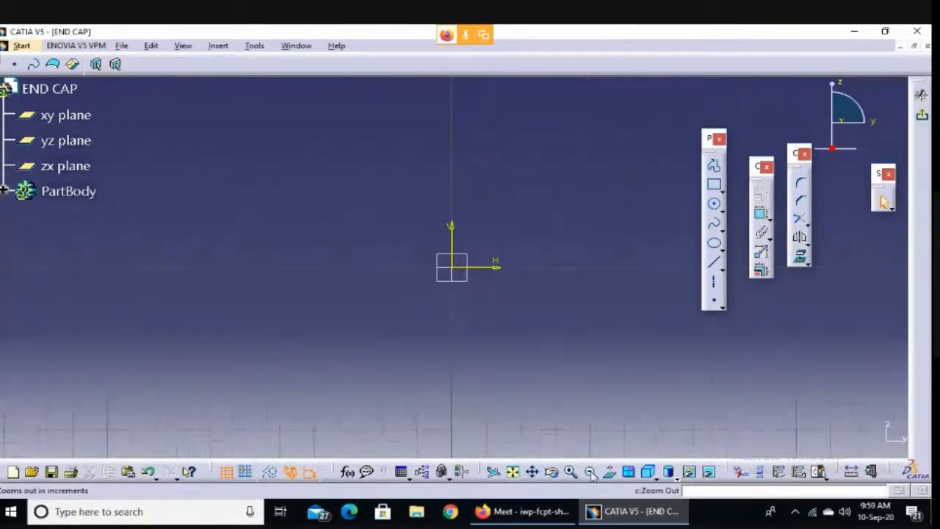
pyautogui.click(590, 474)
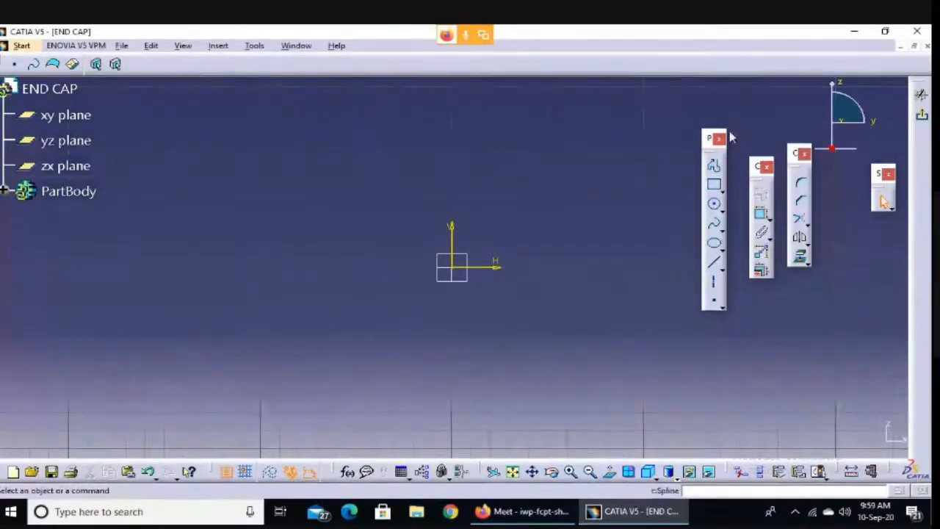
# With grid snapping on, draw a closed D-shaped profile from the origin: vertical side about 70 mm, horizontal sides about 40 mm, tangent end arc.
pyautogui.click(716, 167)
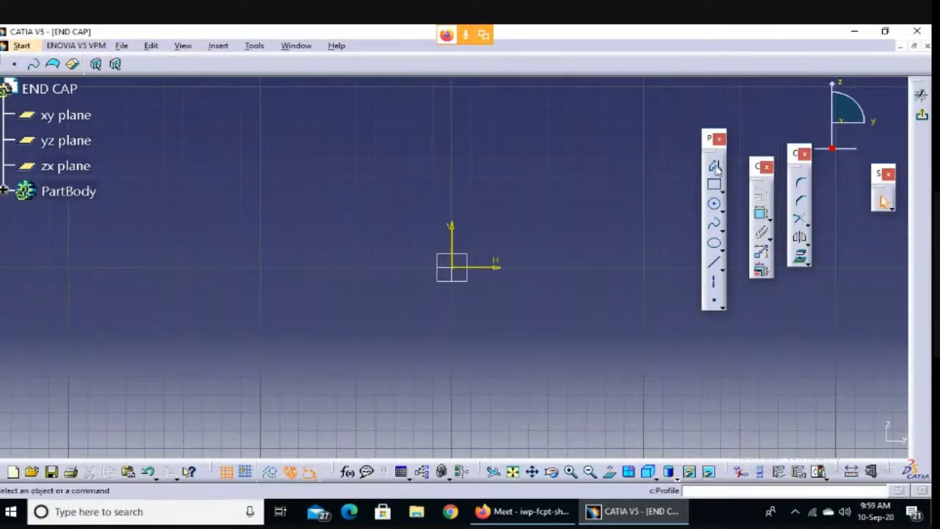
pyautogui.click(716, 167)
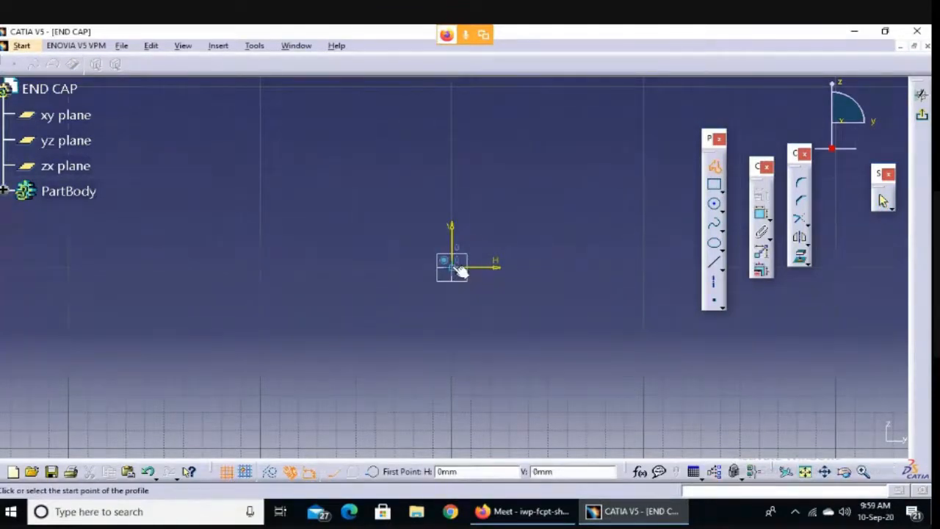
pyautogui.click(451, 267)
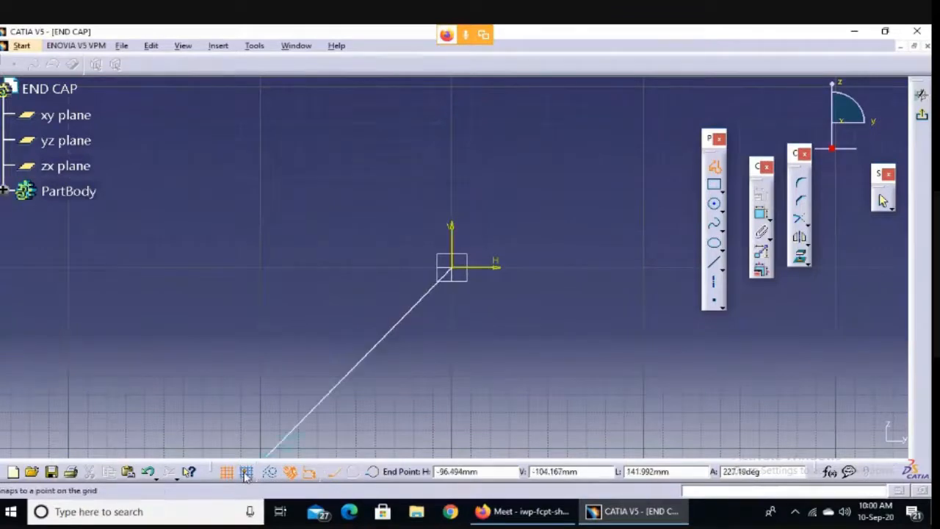
pyautogui.click(247, 473)
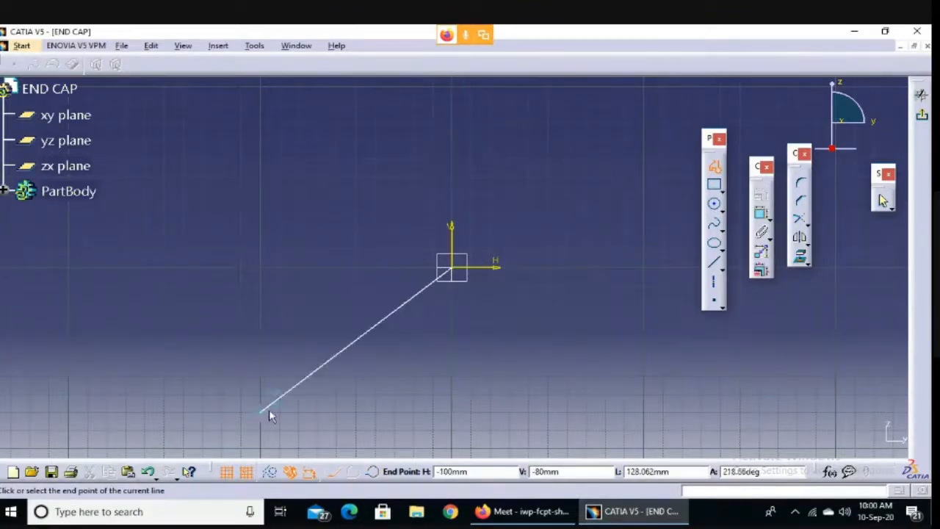
pyautogui.click(247, 471)
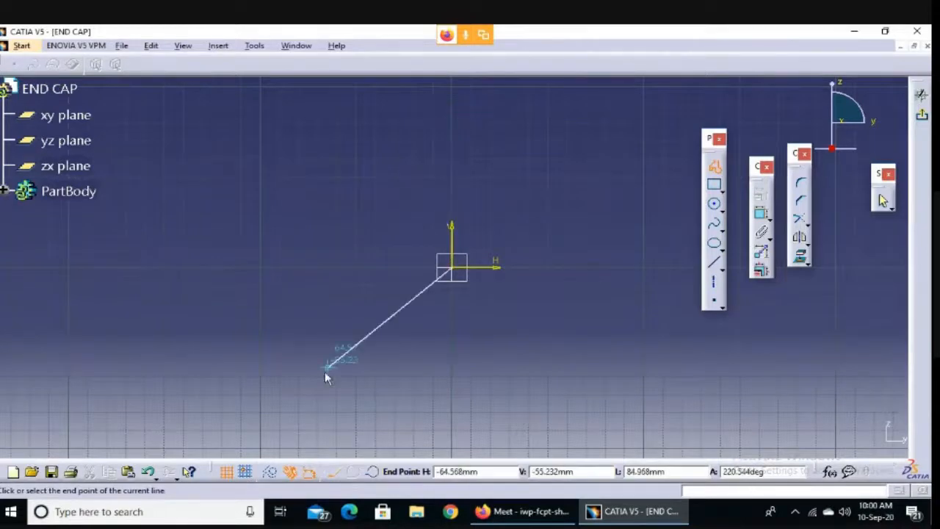
pyautogui.click(453, 141)
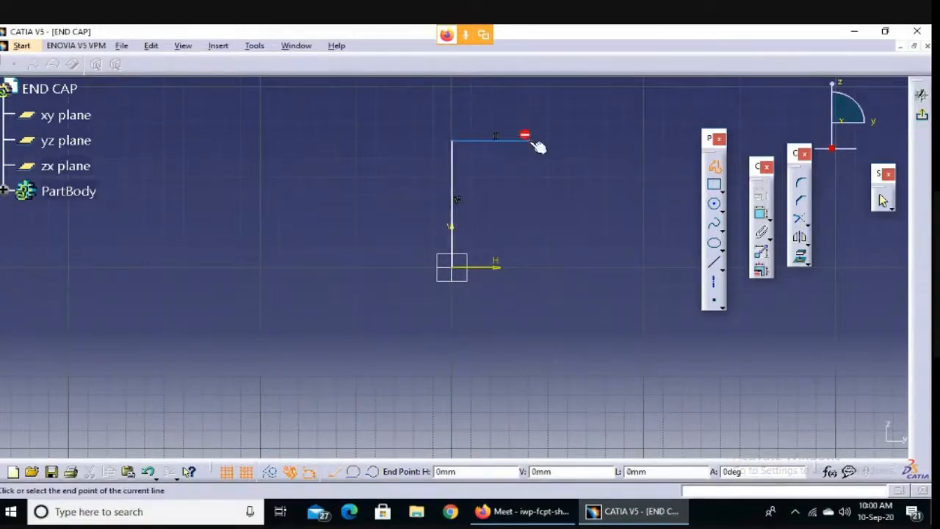
pyautogui.moveTo(550, 135); pyautogui.dragTo(636, 200)
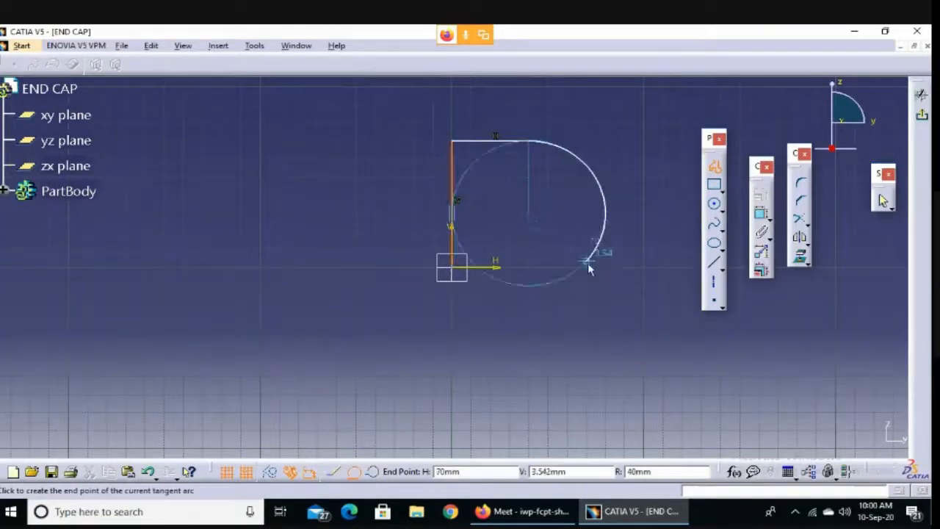
pyautogui.click(526, 267)
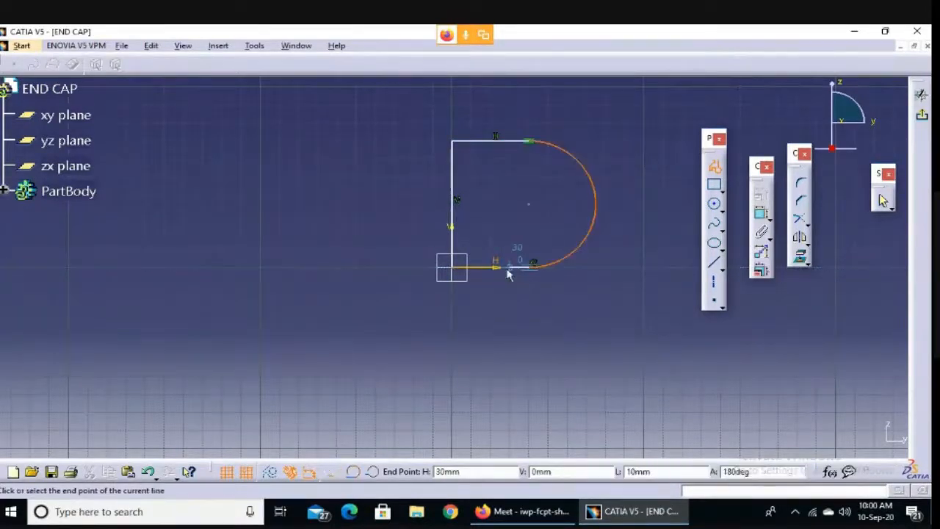
pyautogui.click(453, 266)
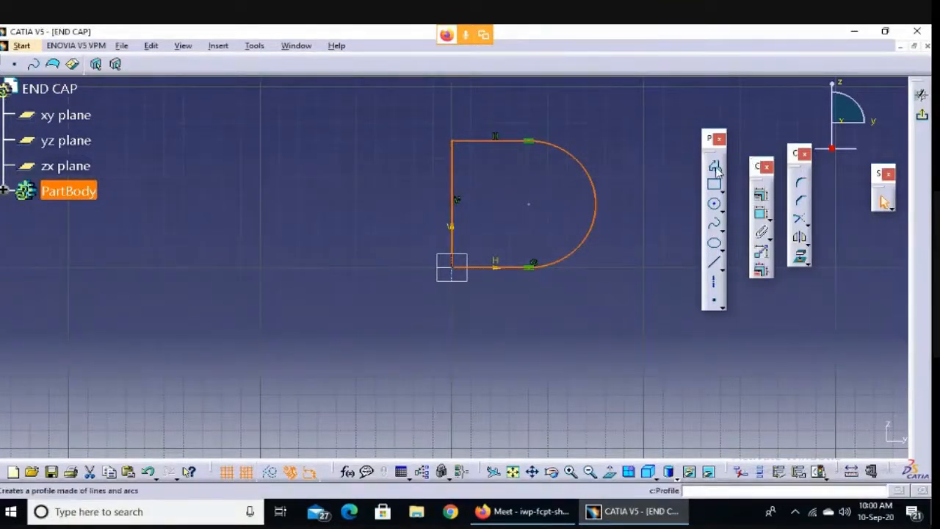
pyautogui.click(596, 301)
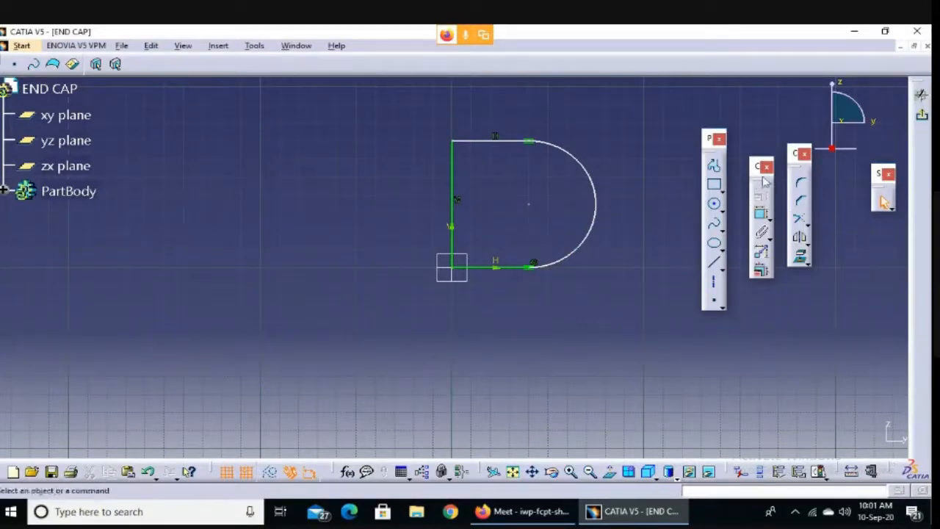
# Dimension the length of the profile's vertical side, placing the dimension outside the D-shaped outline.
pyautogui.moveTo(757, 166); pyautogui.dragTo(624, 105)
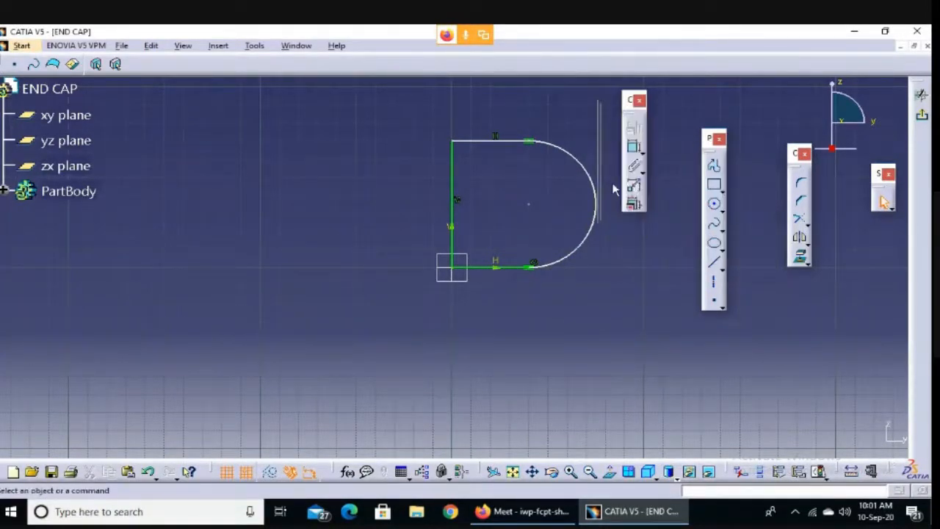
pyautogui.click(635, 148)
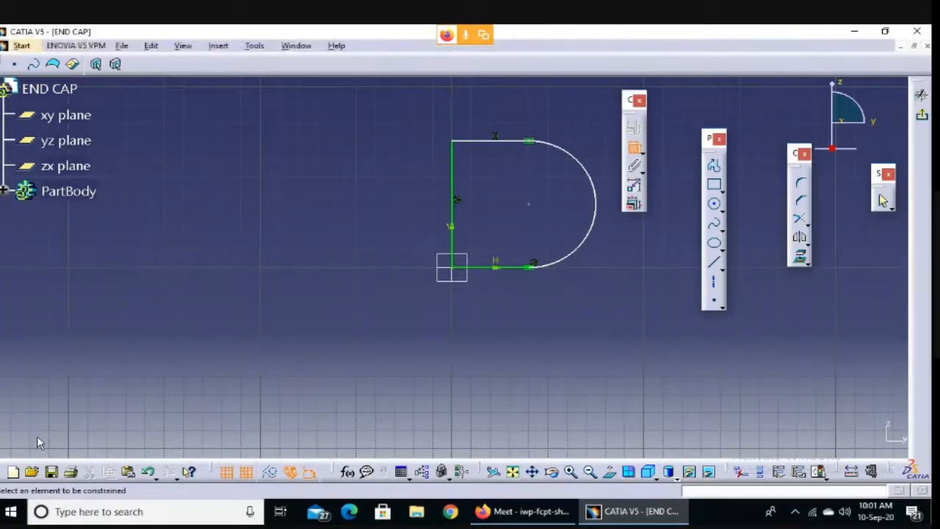
pyautogui.moveTo(52, 437)
pyautogui.mouseDown()
pyautogui.moveTo(3, 441)
pyautogui.moveTo(103, 523)
pyautogui.moveTo(165, 453)
pyautogui.moveTo(56, 431)
pyautogui.mouseUp()
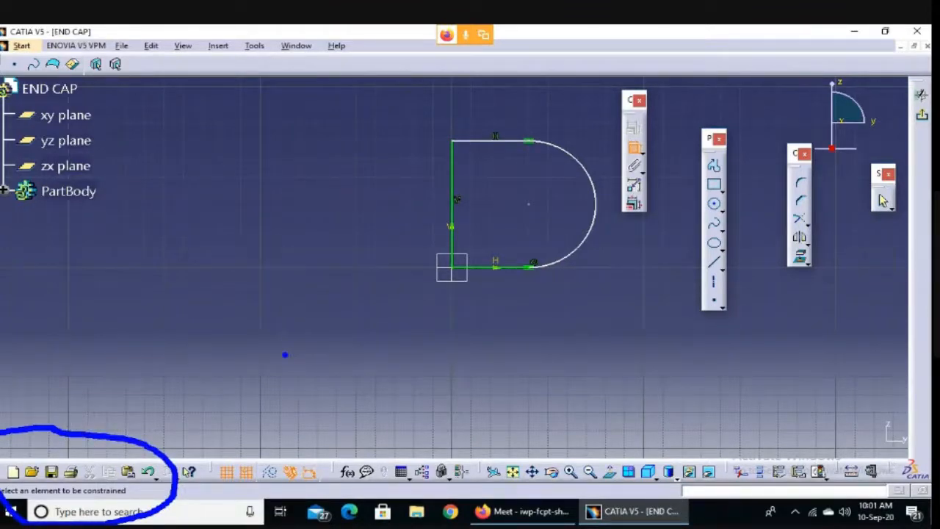
pyautogui.press('Escape')
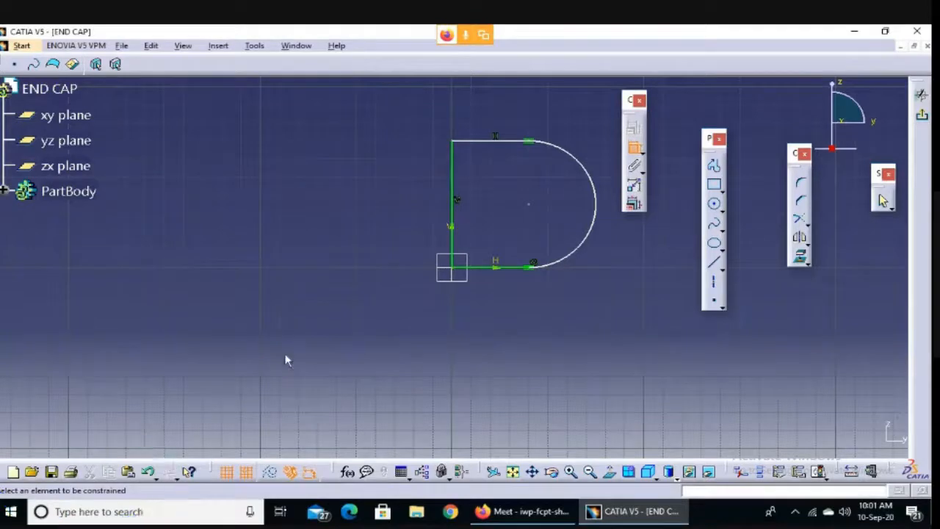
pyautogui.click(633, 169)
pyautogui.click(452, 179)
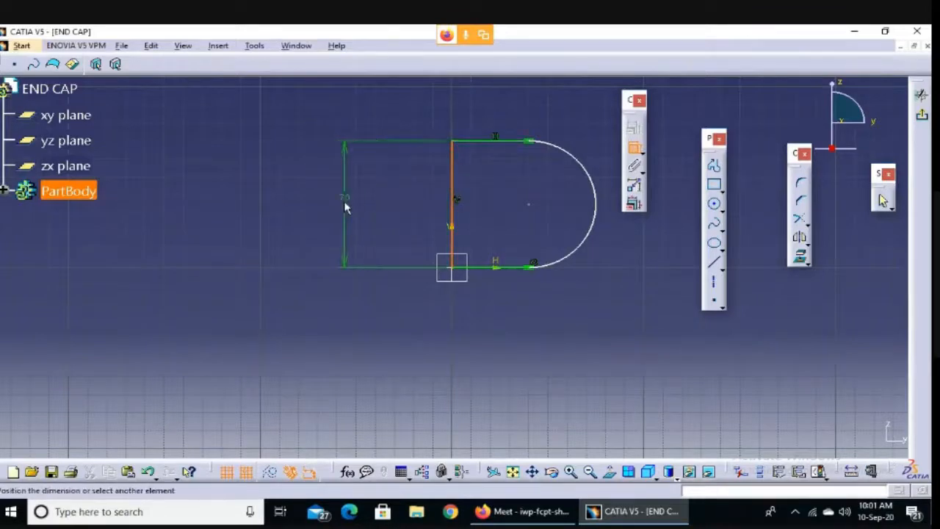
pyautogui.click(344, 205)
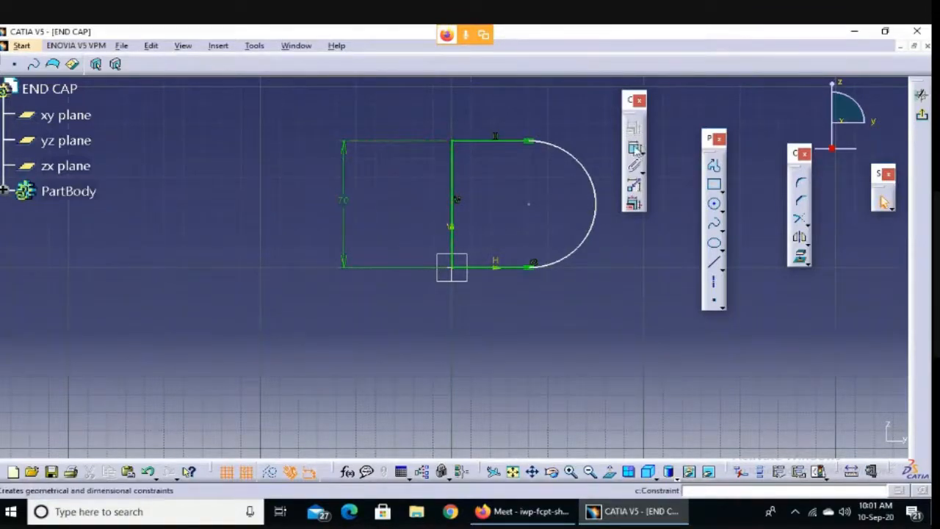
# Dimension the length of the profile's lower horizontal side, placing the dimension below the outline.
pyautogui.click(635, 148)
pyautogui.click(495, 267)
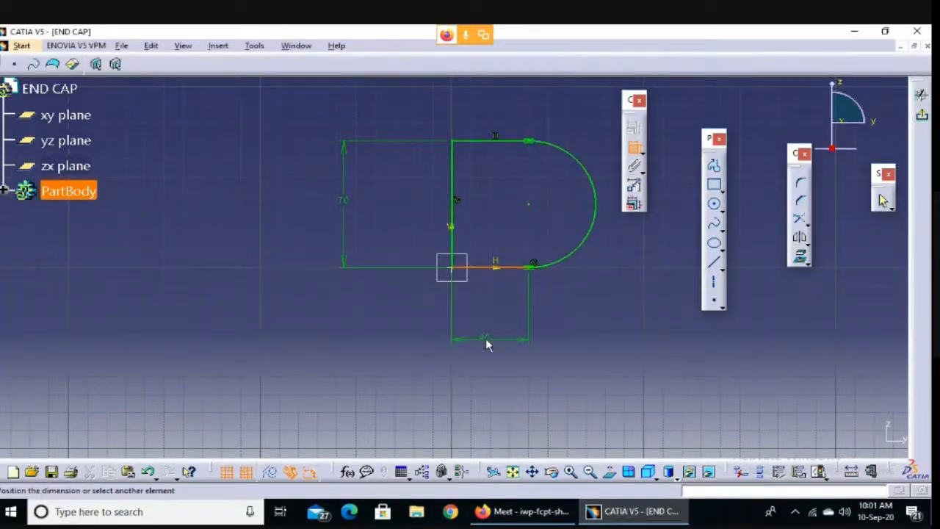
pyautogui.click(486, 345)
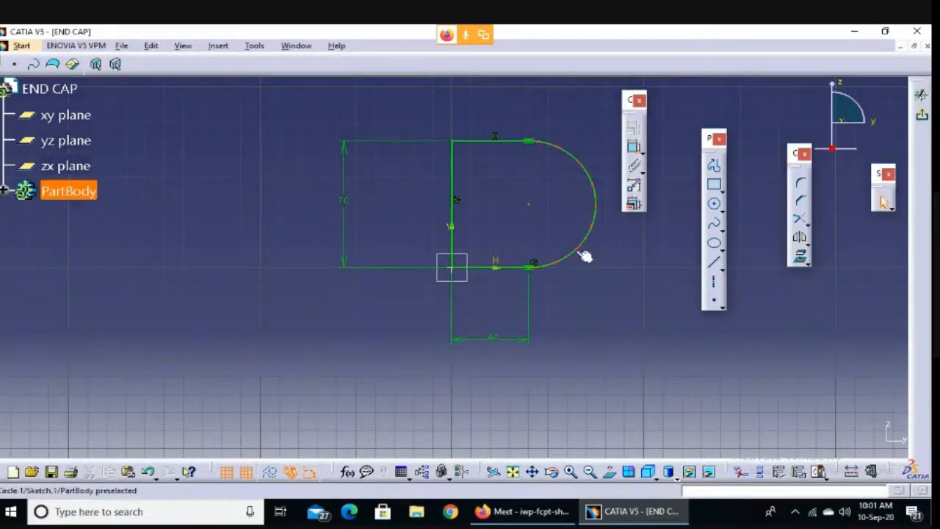
# Try adding a radius dimension to the profile's end arc, and delete that dimension again.
pyautogui.click(635, 148)
pyautogui.click(598, 231)
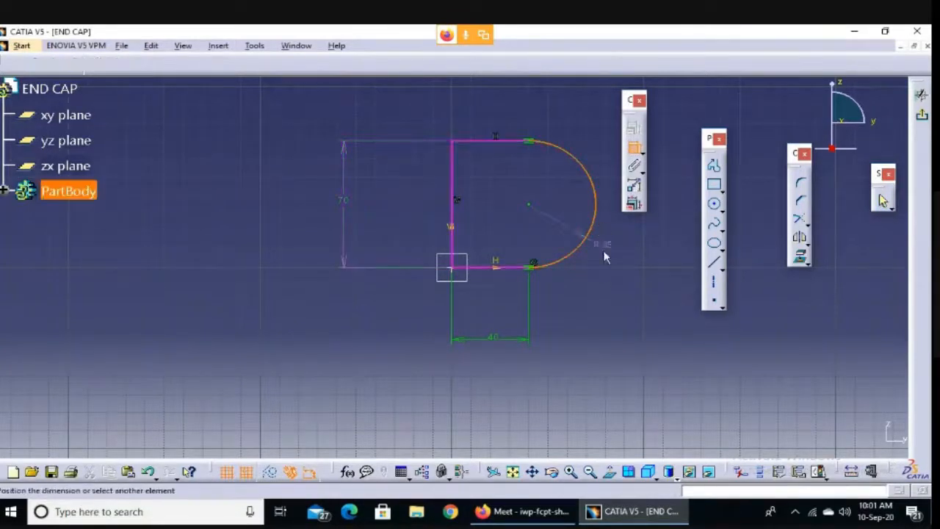
pyautogui.click(608, 285)
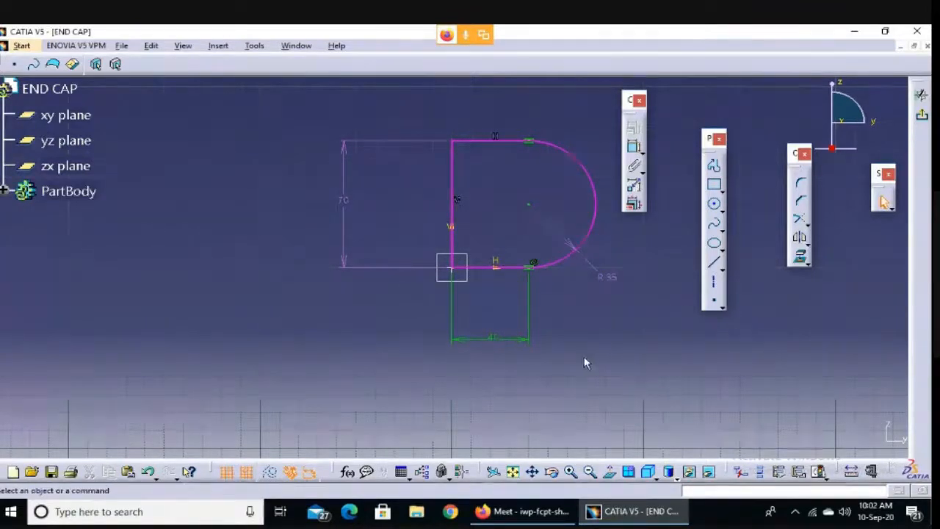
pyautogui.click(611, 282)
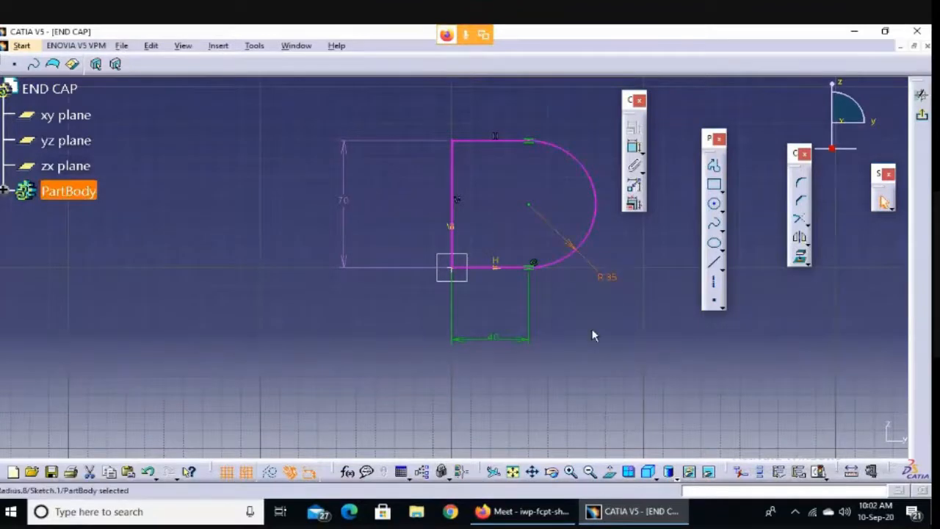
pyautogui.press('Delete')
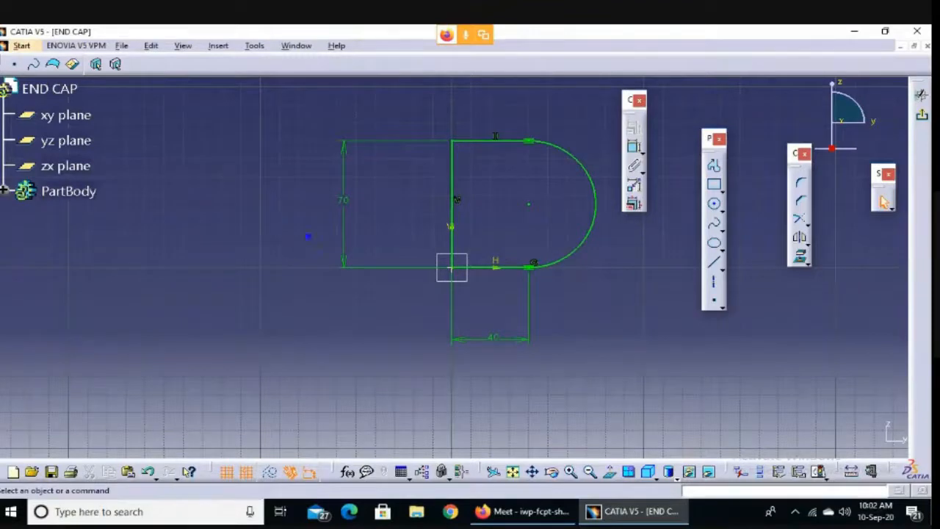
# Set the dimension of the profile's vertical side to 100 mm.
pyautogui.moveTo(380, 160)
pyautogui.mouseDown()
pyautogui.moveTo(390, 204)
pyautogui.moveTo(357, 160)
pyautogui.moveTo(328, 218)
pyautogui.moveTo(343, 183)
pyautogui.mouseUp()
pyautogui.press('Escape')
pyautogui.doubleClick(346, 198)
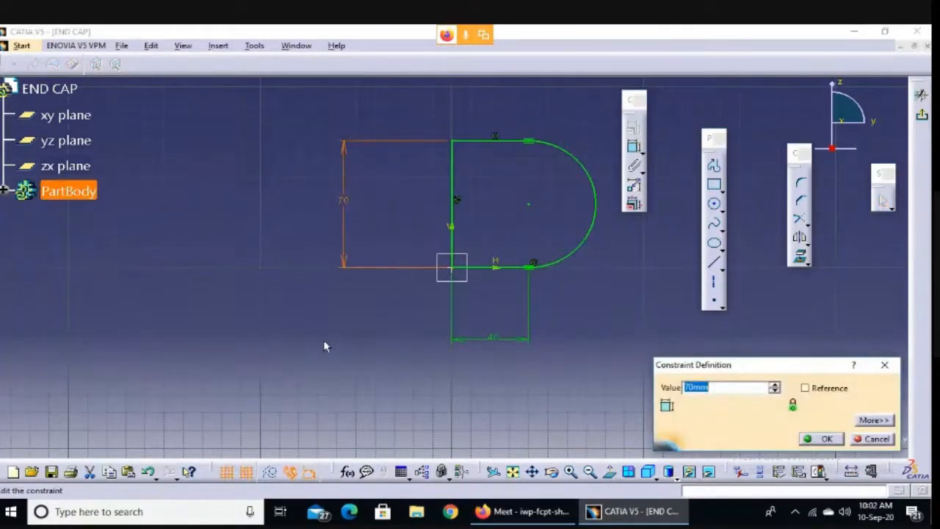
pyautogui.moveTo(786, 363); pyautogui.dragTo(636, 335)
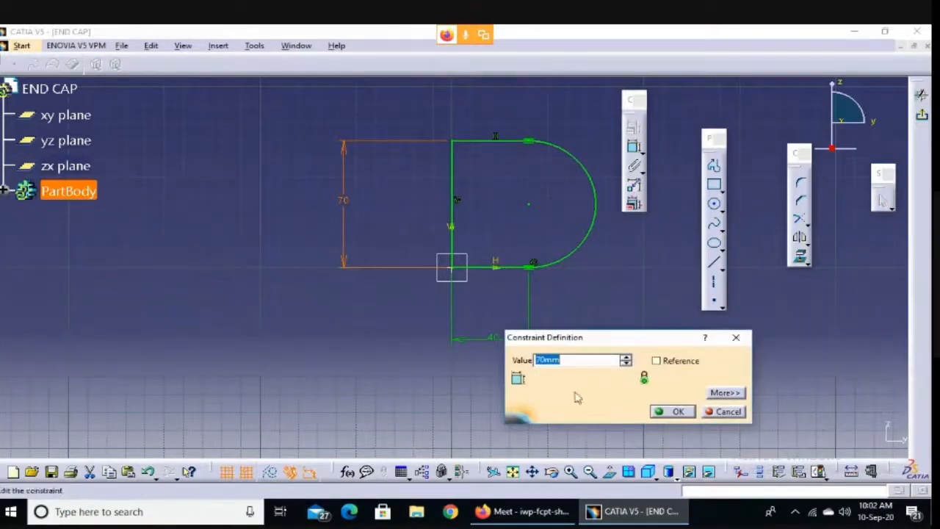
pyautogui.write('100')
pyautogui.press('Return')
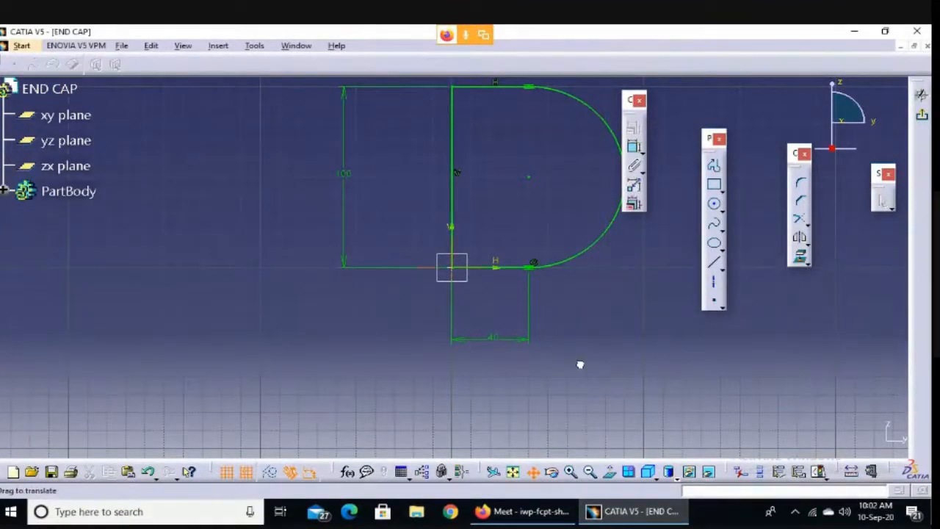
pyautogui.moveTo(579, 365); pyautogui.dragTo(419, 449, button='middle')
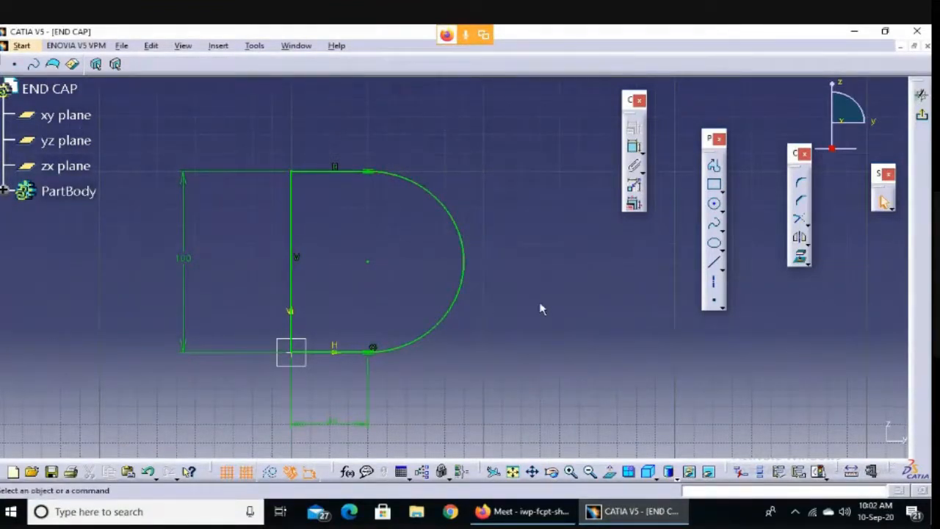
# Delete the end arc, leaving the vertical side and the two horizontal sides of the profile.
pyautogui.click(464, 238)
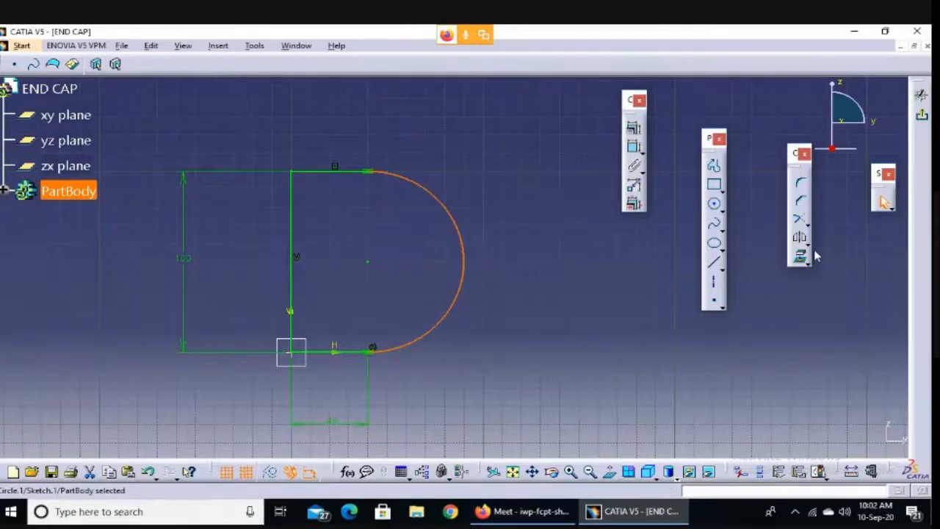
pyautogui.click(807, 223)
pyautogui.click(808, 227)
pyautogui.press('Delete')
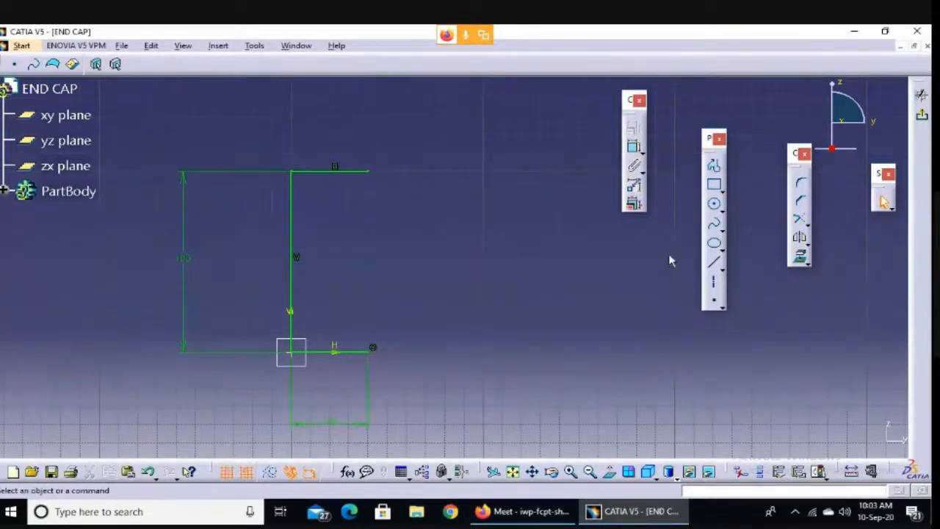
# Using the Profile tool, close the outline with a vertical line joining the free ends of the two horizontal sides.
pyautogui.click(713, 166)
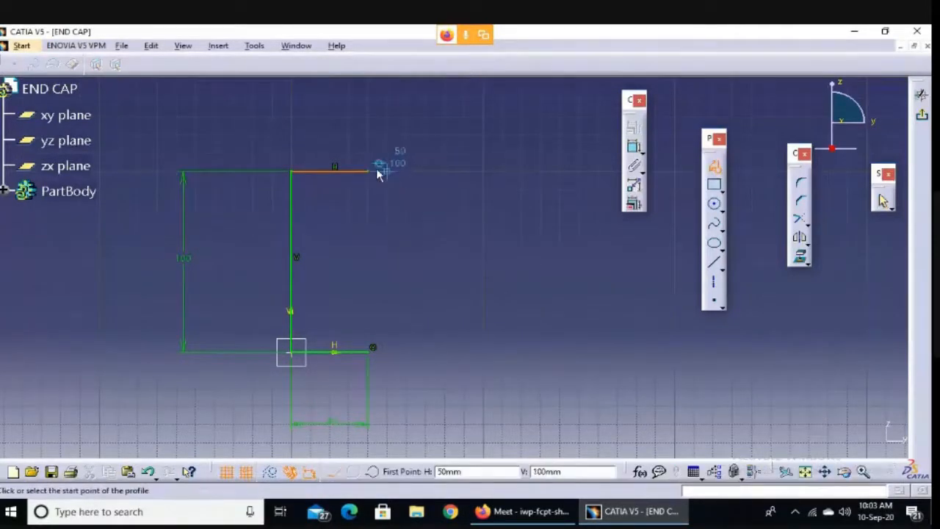
pyautogui.click(369, 171)
pyautogui.click(370, 350)
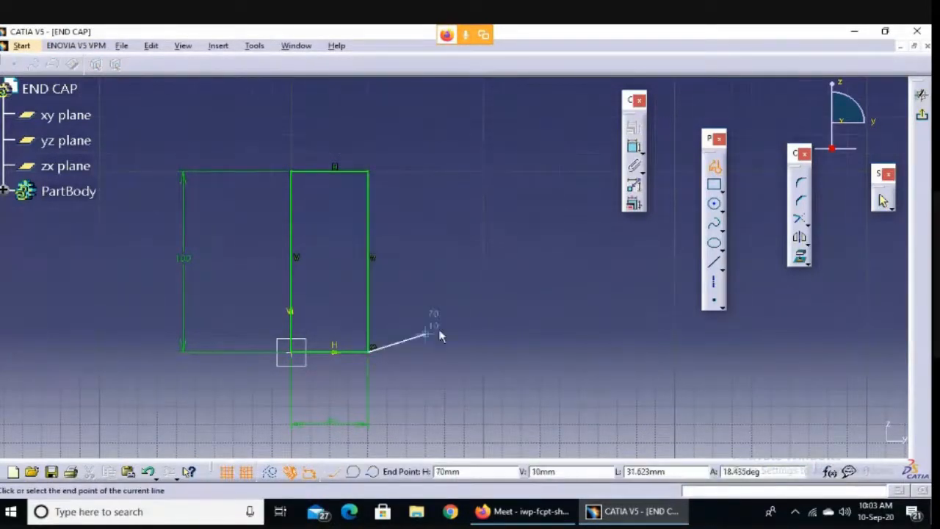
# Continue the profile with sloped segments outside the rectangle, end the command, and delete the extra line.
pyautogui.click(520, 315)
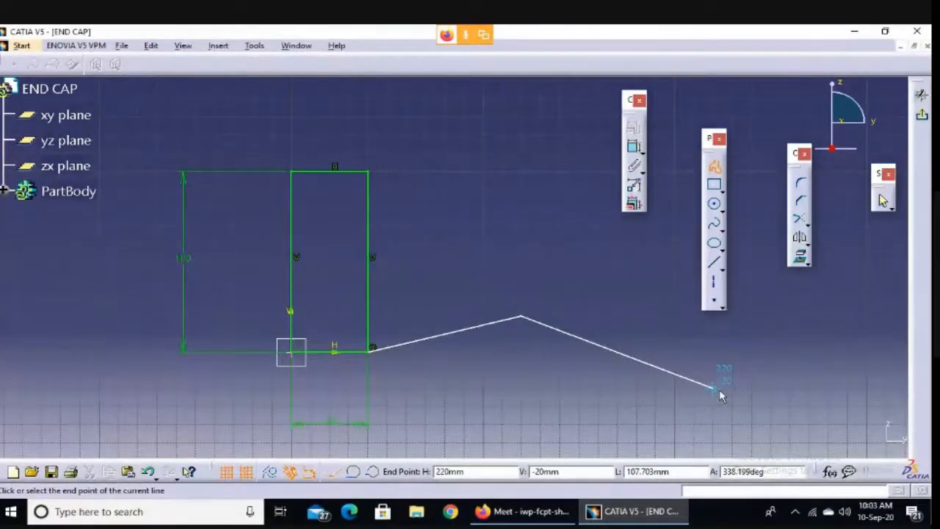
pyautogui.doubleClick(785, 355)
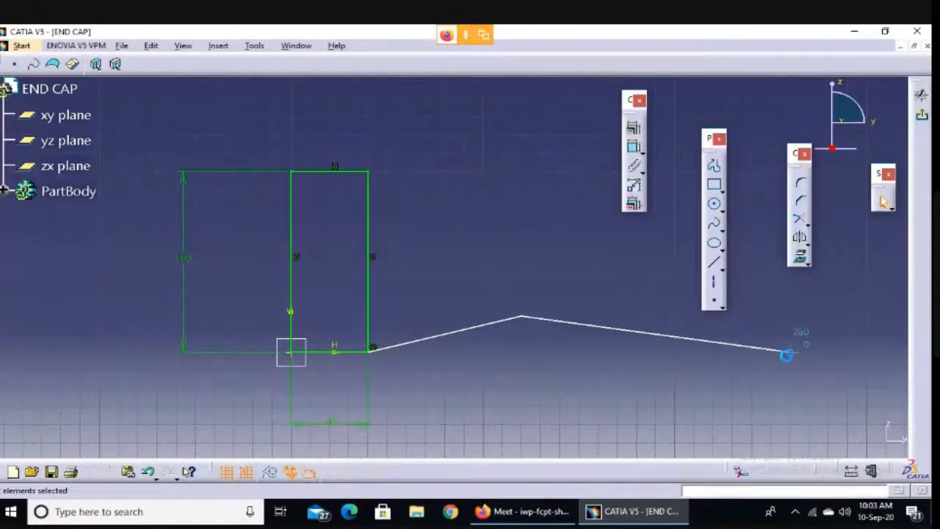
pyautogui.click(545, 394)
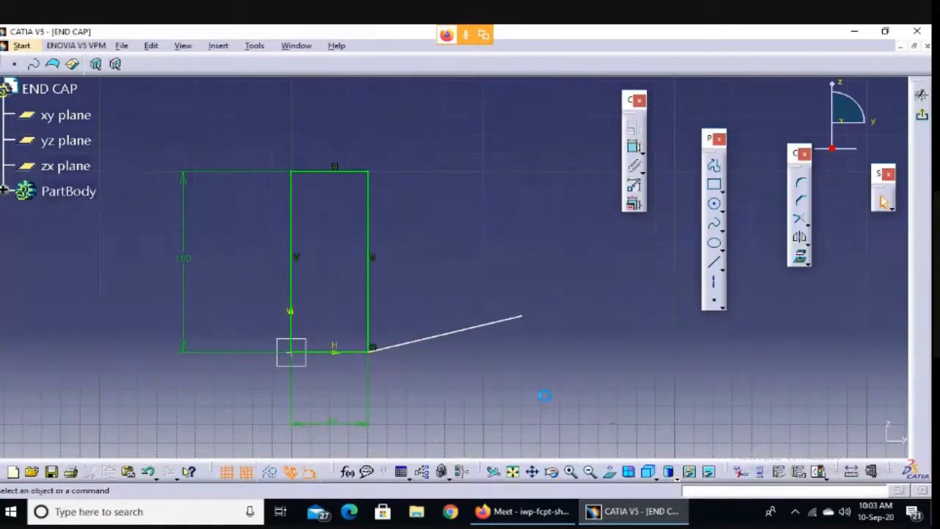
pyautogui.click(488, 330)
pyautogui.press('Delete')
# Set the dimension of the rectangle's lower horizontal side to 50 mm.
pyautogui.click(331, 422)
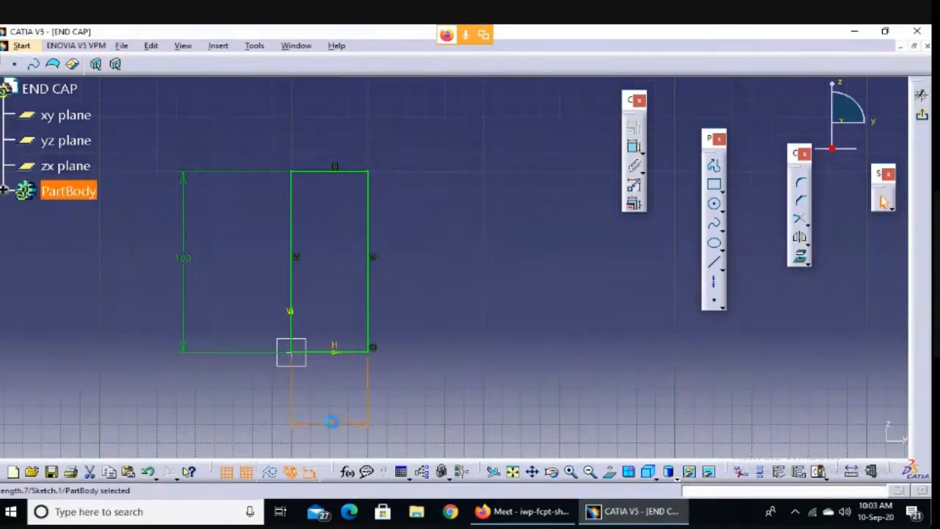
pyautogui.doubleClick(331, 423)
pyautogui.write('50')
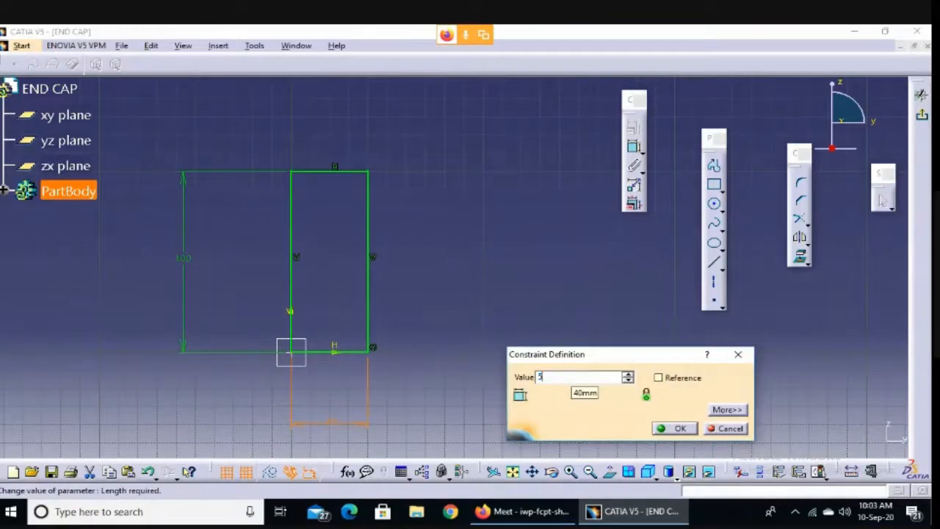
pyautogui.press('Return')
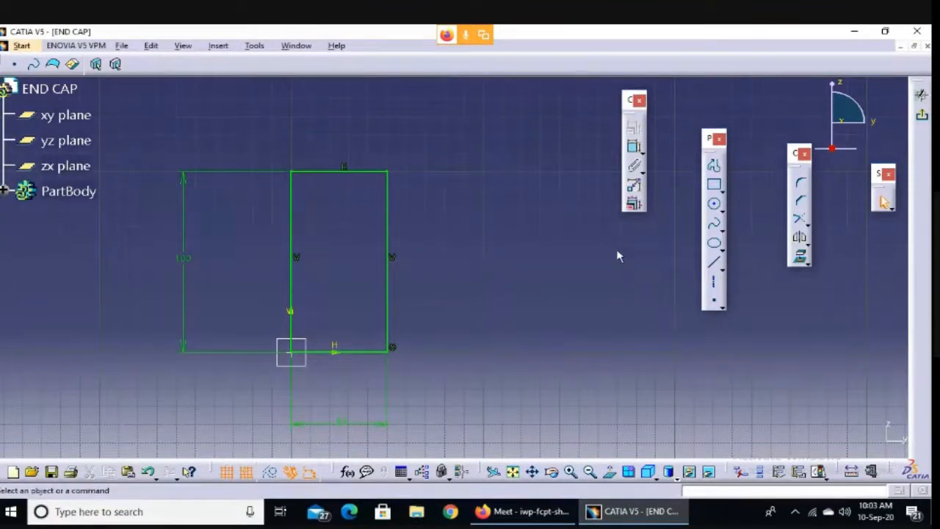
# Draw a single sloped line with the Line tool, rising outward from the rectangle's lower right corner.
pyautogui.click(717, 265)
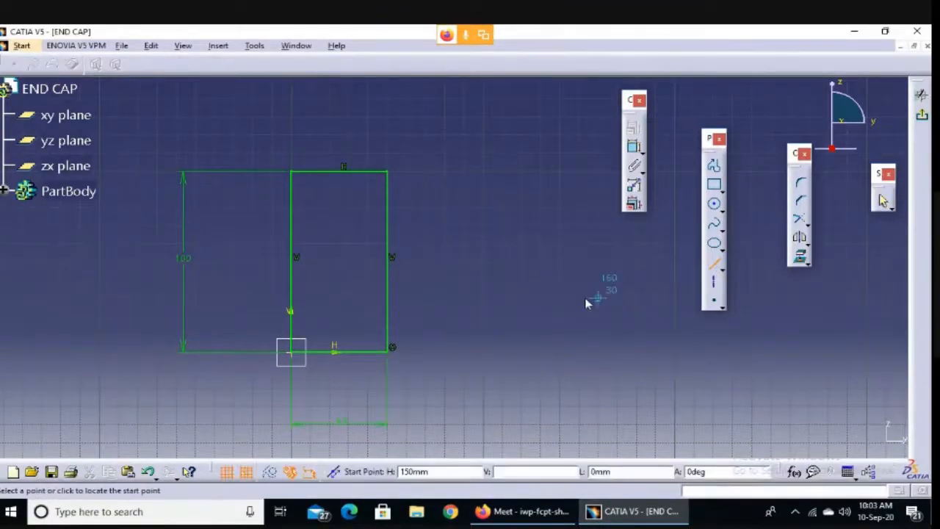
pyautogui.click(389, 351)
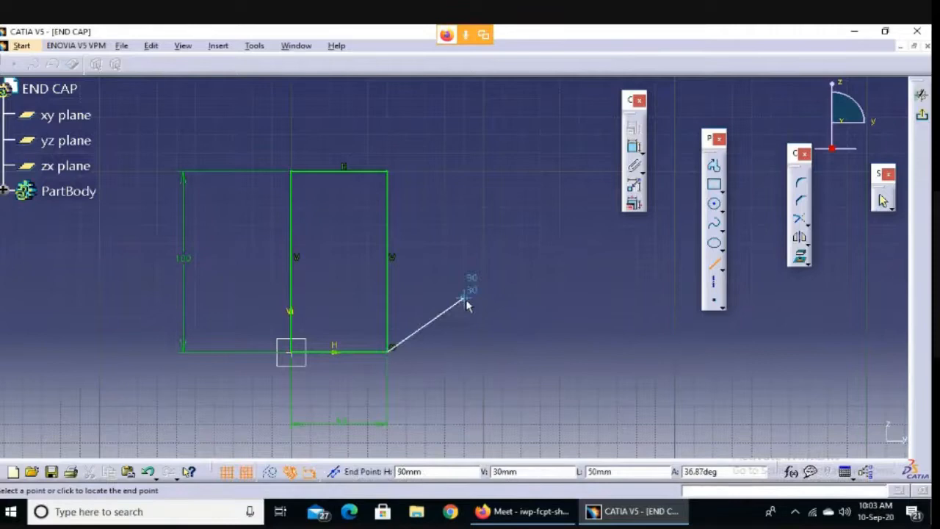
pyautogui.click(561, 243)
pyautogui.click(591, 310)
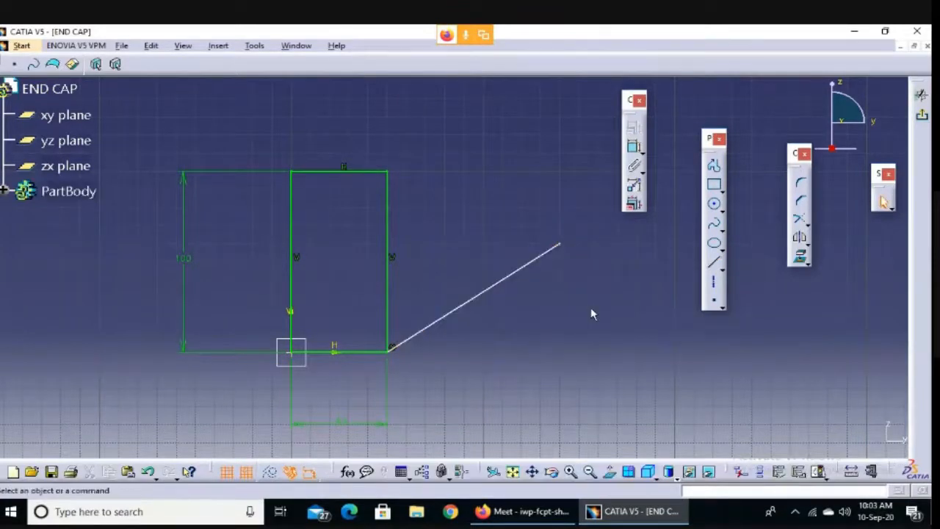
# Draw a closed freeform outline with the Profile tool beside the rectangle, combining straight segments with one tangent arc.
pyautogui.click(714, 166)
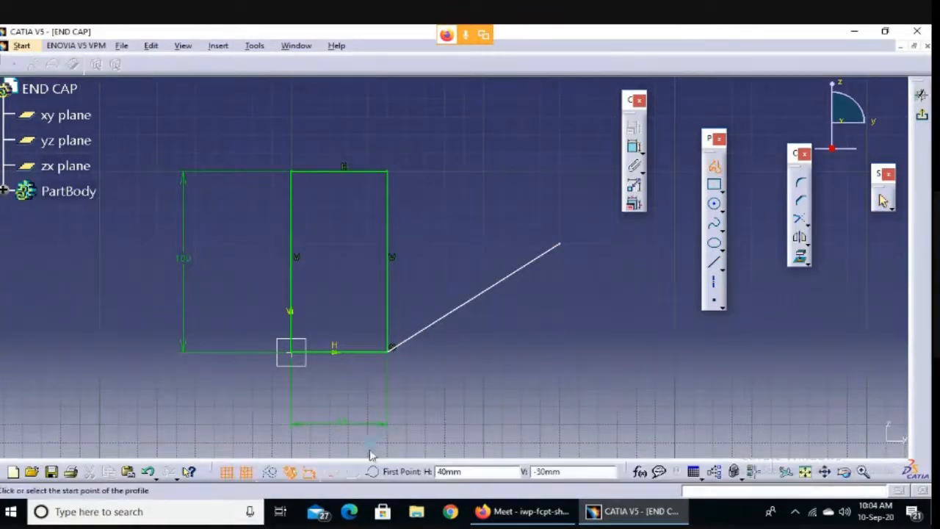
pyautogui.click(406, 405)
pyautogui.moveTo(565, 314); pyautogui.dragTo(562, 187)
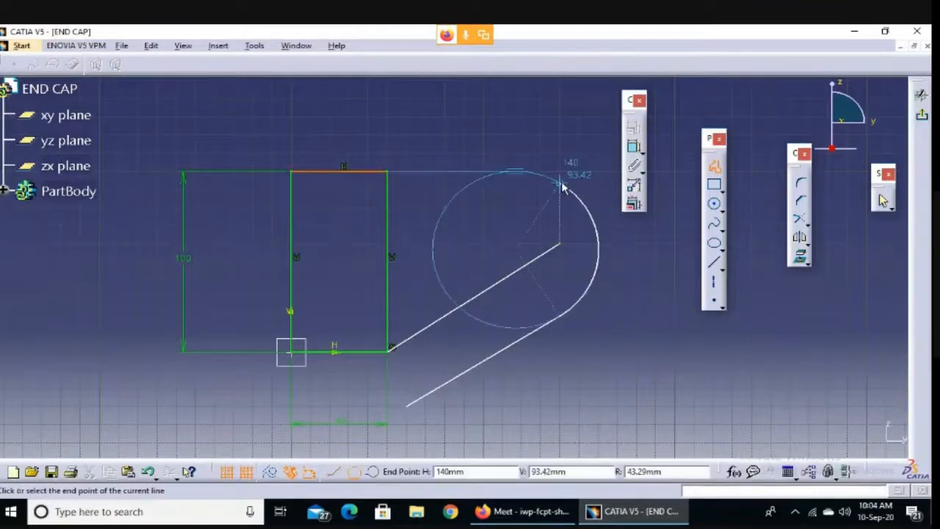
pyautogui.click(561, 184)
pyautogui.click(578, 116)
pyautogui.click(732, 100)
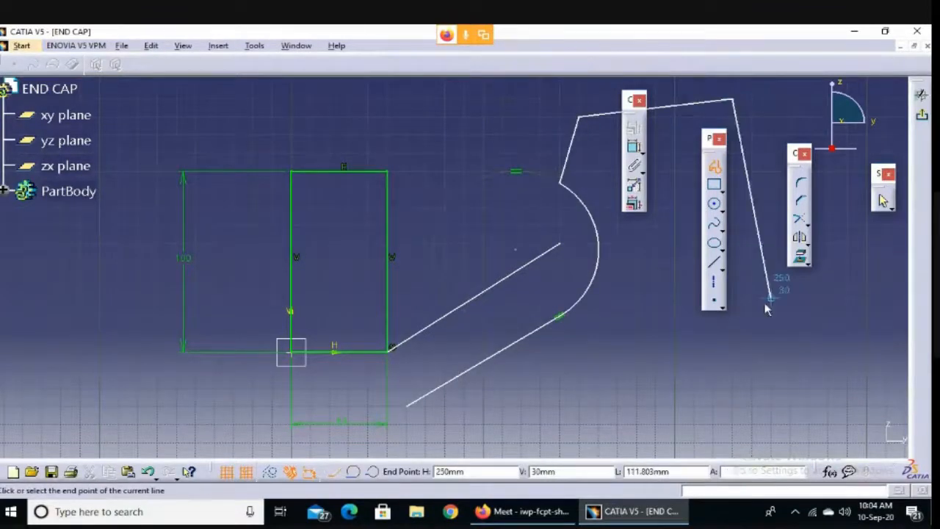
pyautogui.click(769, 334)
pyautogui.click(599, 405)
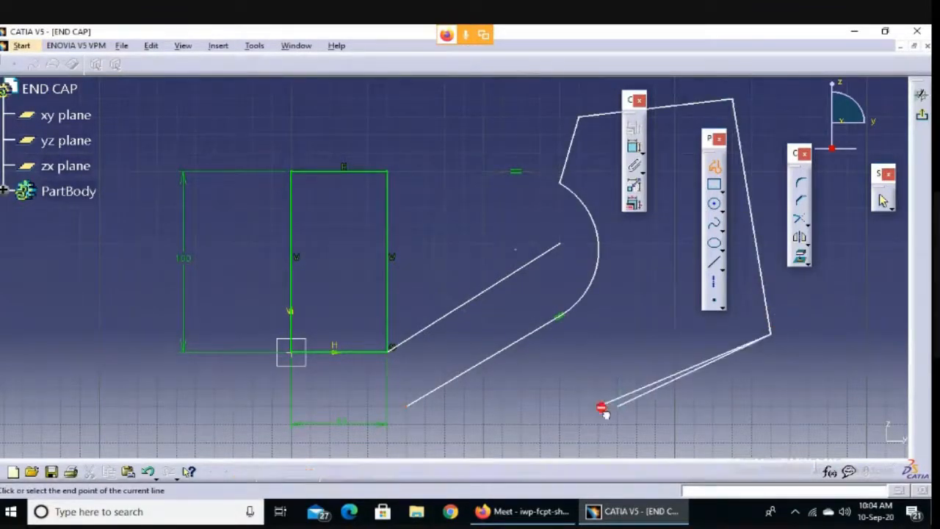
pyautogui.click(407, 404)
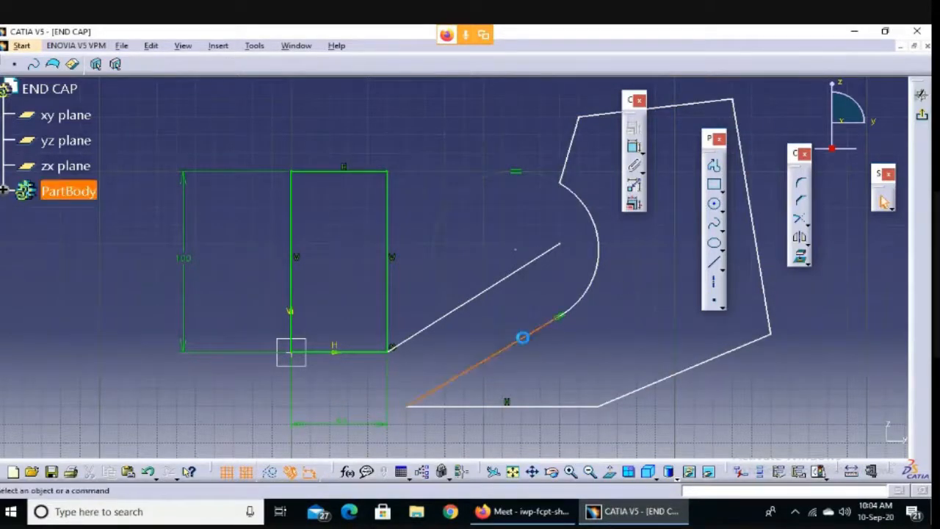
# Delete the freeform outline and the sloped line, keeping only the dimensioned rectangle in the sketch.
pyautogui.click(523, 335)
pyautogui.press('Delete')
pyautogui.click(555, 408)
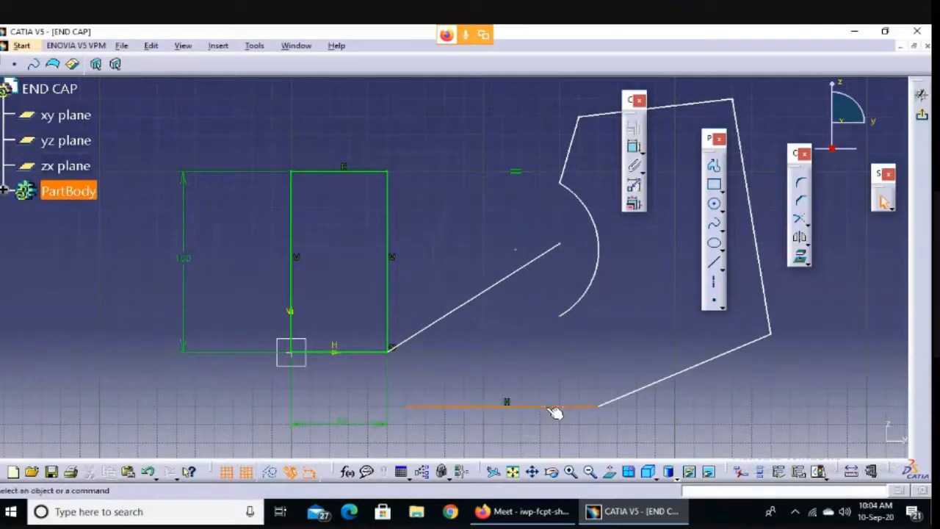
pyautogui.press('Delete')
pyautogui.click(667, 377)
pyautogui.press('Delete')
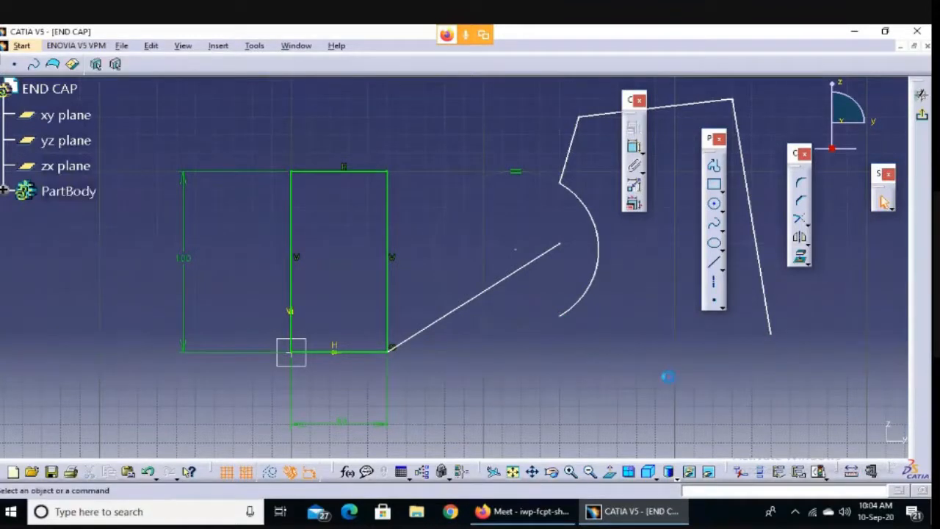
pyautogui.moveTo(510, 101); pyautogui.dragTo(787, 371)
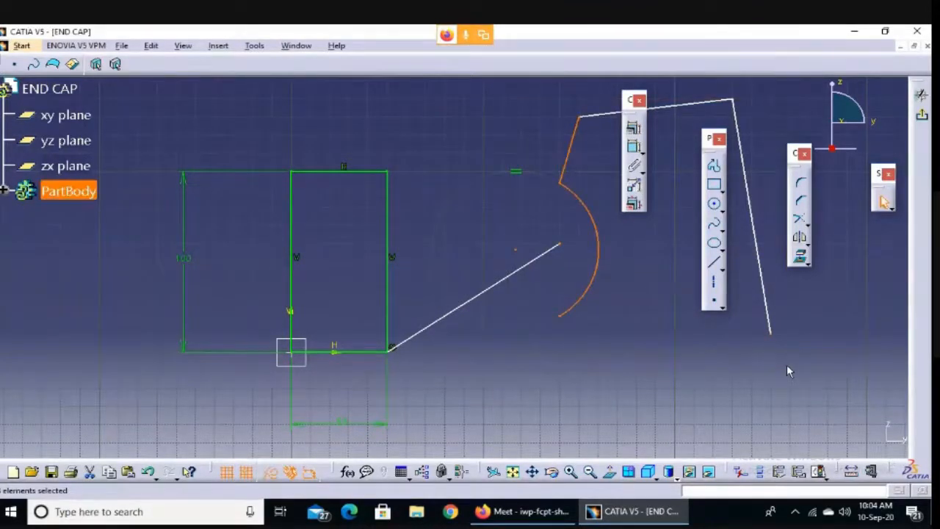
pyautogui.press('Delete')
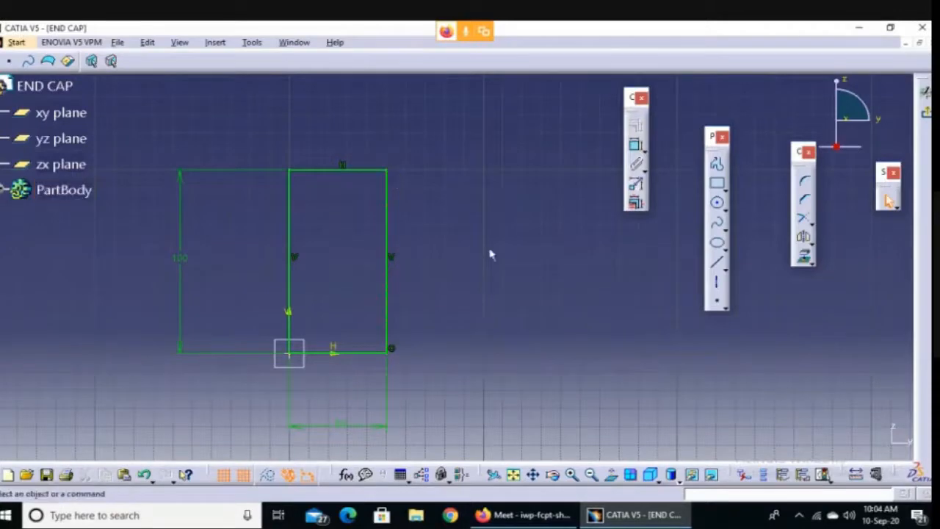
# Draw a horizontal line about 70 mm long outward from the rectangle's right side, starting at a height of 50 mm.
pyautogui.click(716, 266)
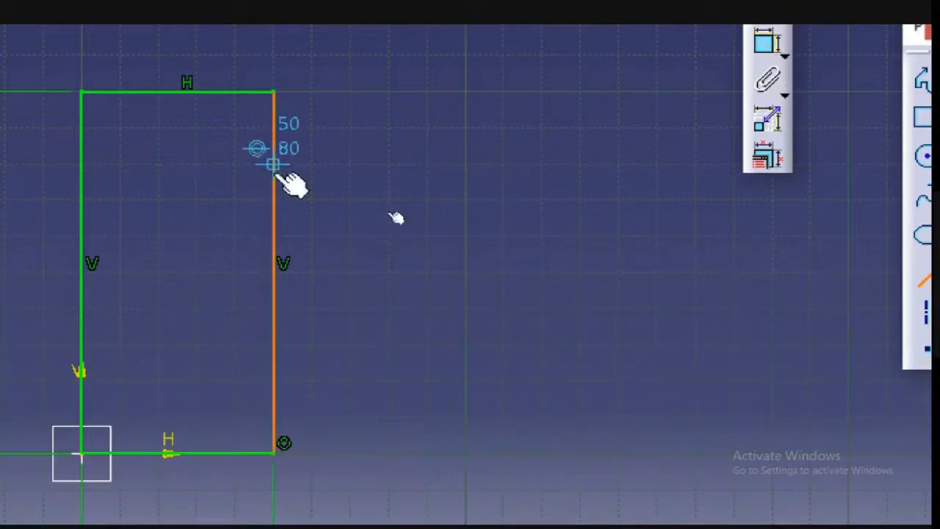
pyautogui.click(273, 273)
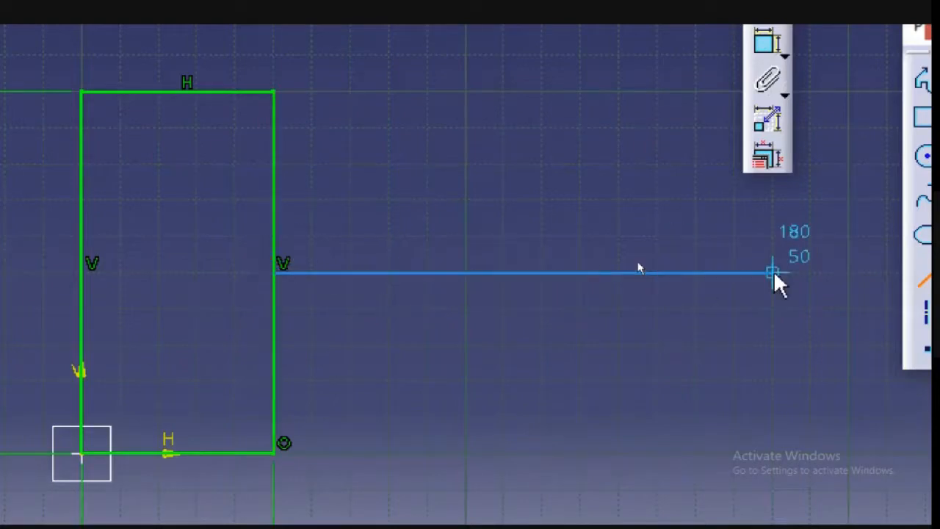
pyautogui.click(541, 273)
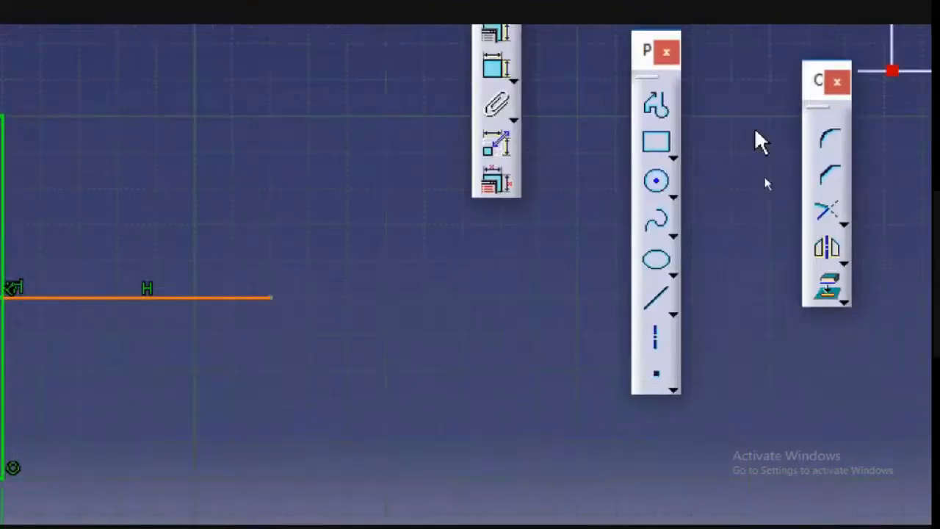
# Draw a stepped outline with the Profile tool from the horizontal line's outer end, rising to 130 mm and ending at the rectangle's upper right corner.
pyautogui.click(827, 97)
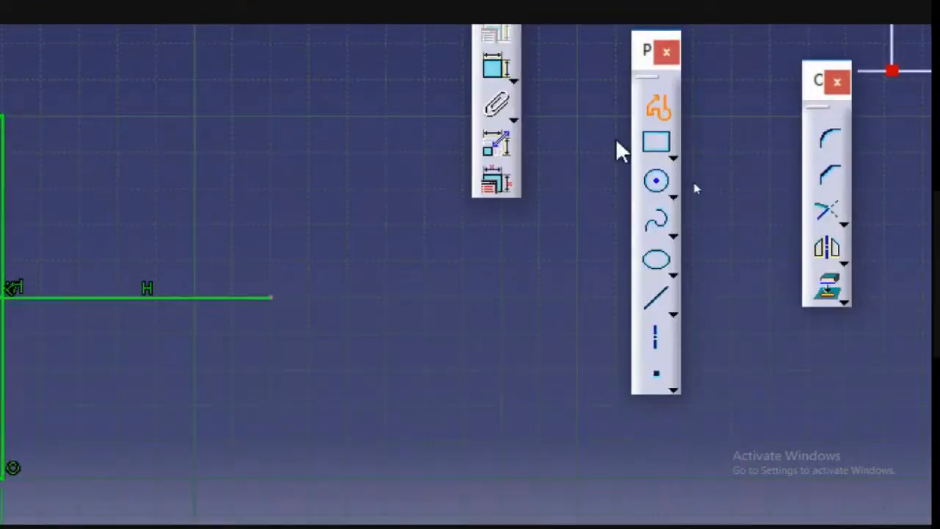
pyautogui.click(270, 297)
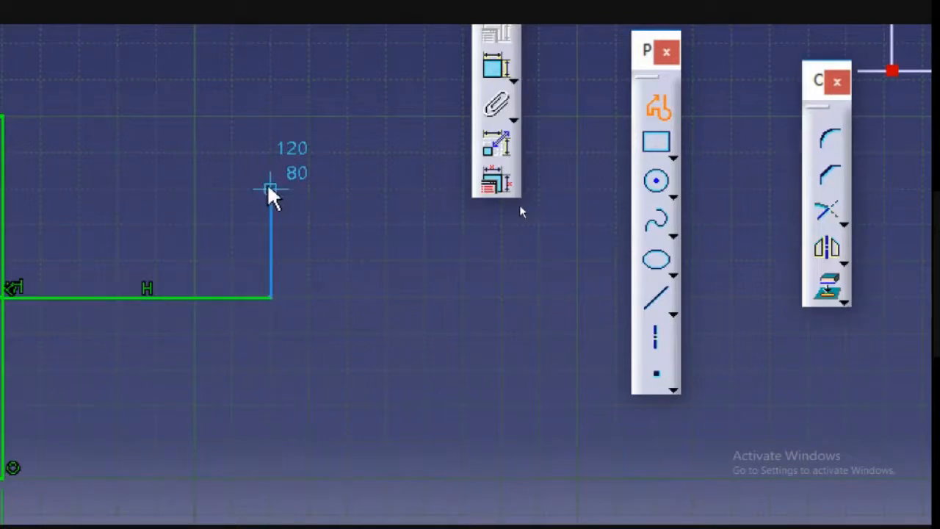
pyautogui.click(270, 189)
pyautogui.click(155, 188)
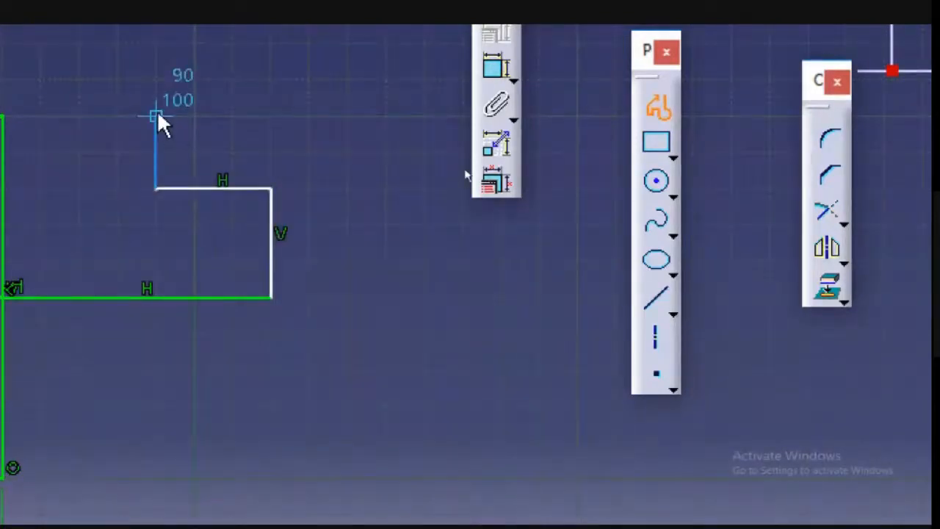
pyautogui.click(155, 116)
pyautogui.click(231, 116)
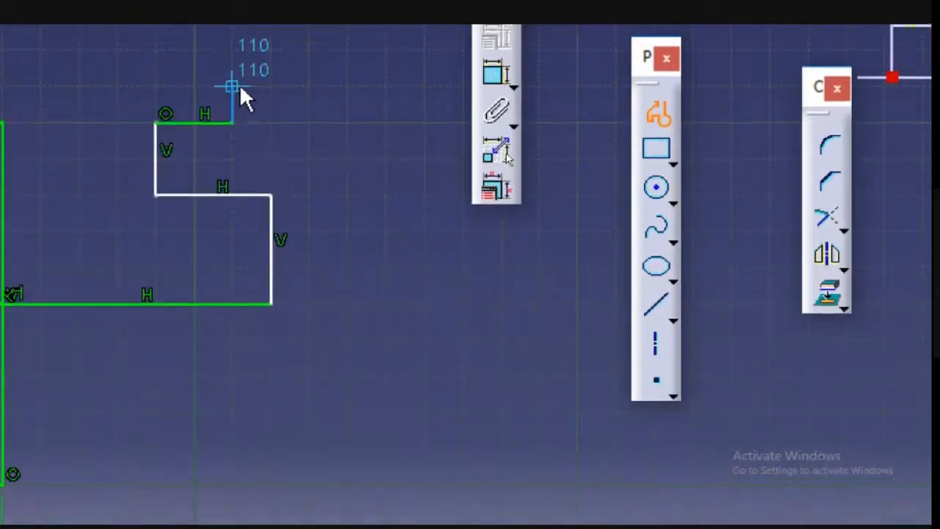
pyautogui.click(231, 82)
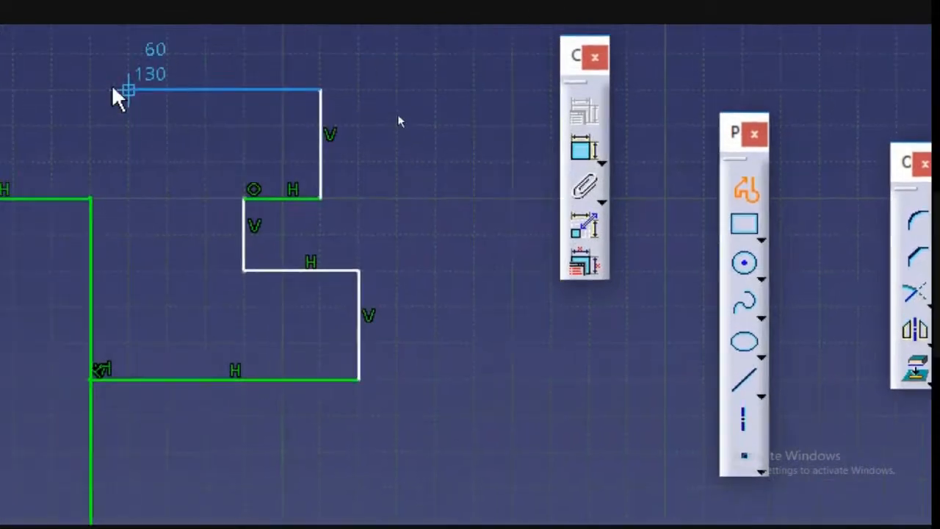
pyautogui.click(115, 88)
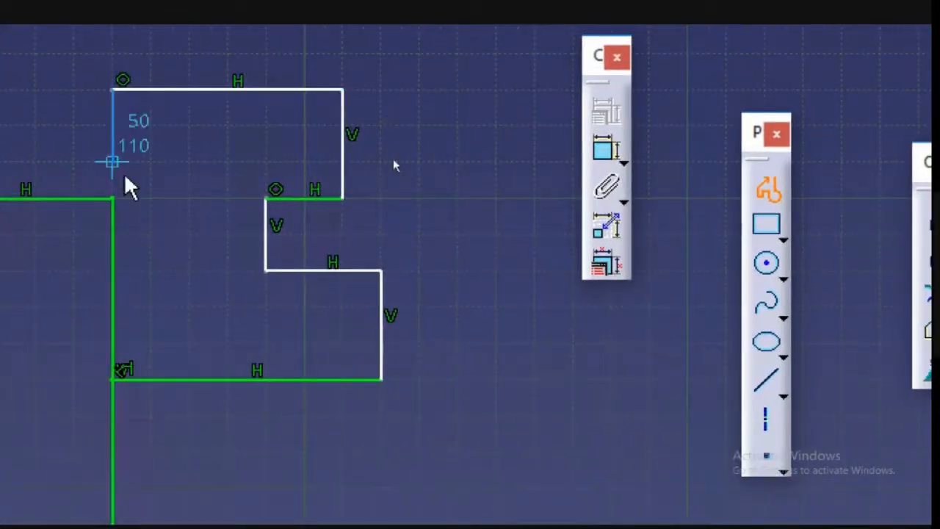
pyautogui.click(114, 198)
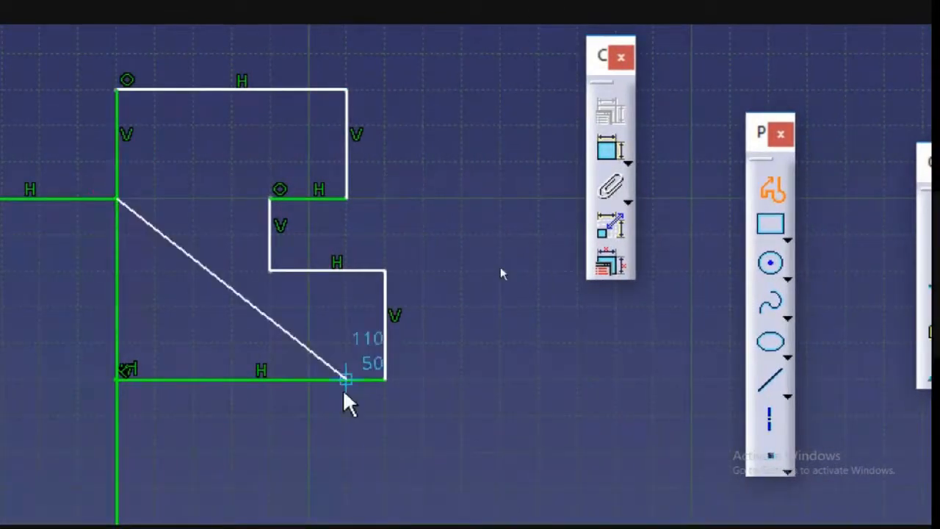
pyautogui.press('Escape')
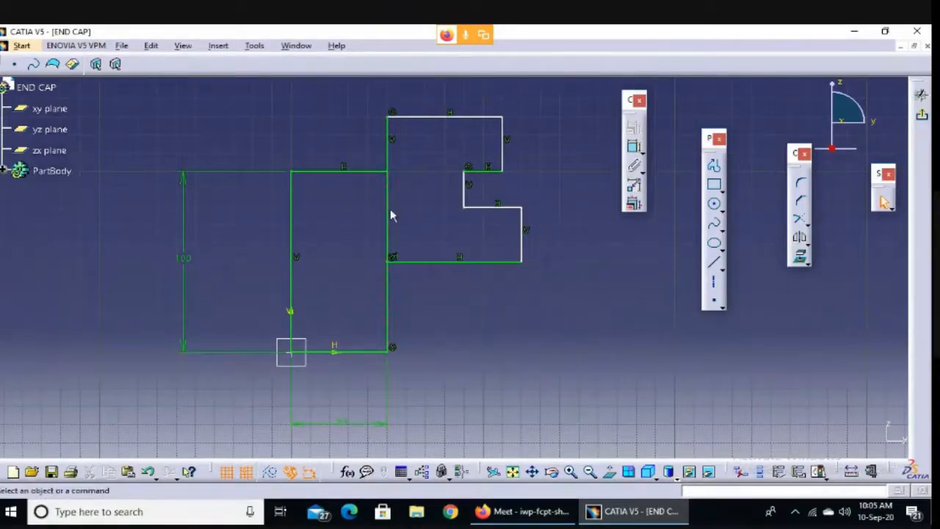
# Remove the upper half of the rectangle's right side with Quick Trim, merging the rectangle and stepped outline into one contour.
pyautogui.click(807, 222)
pyautogui.click(808, 224)
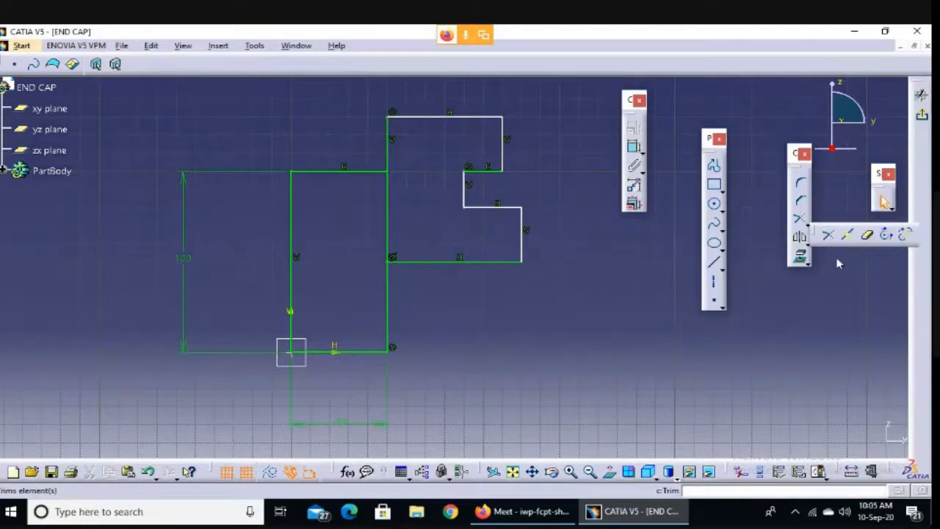
pyautogui.click(868, 237)
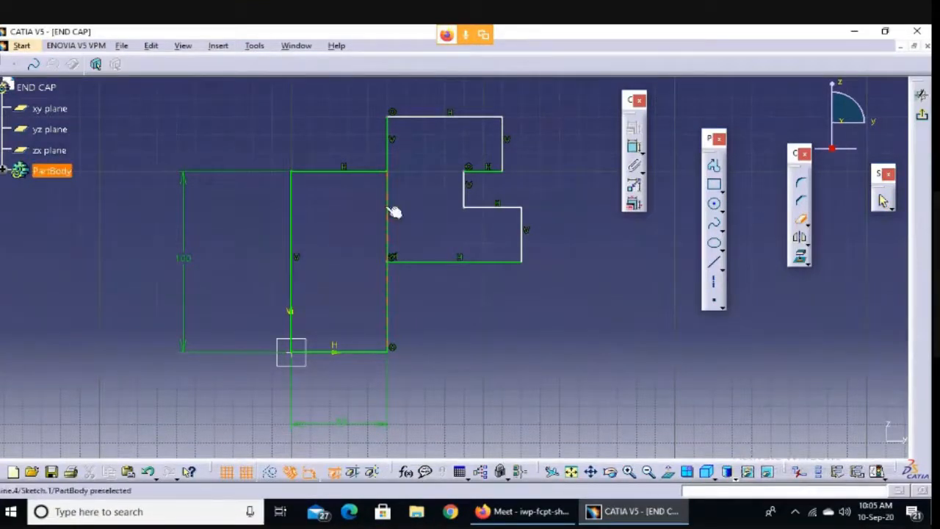
pyautogui.click(387, 204)
pyautogui.click(500, 296)
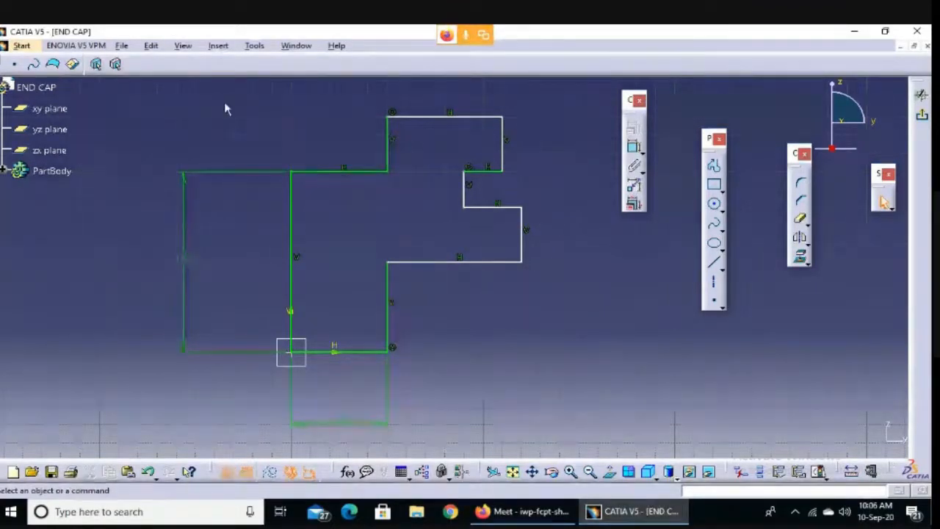
# Clear all the sketch geometry and draw a rectangle about 100 by 100 mm with its first corner at the origin.
pyautogui.moveTo(225, 105); pyautogui.dragTo(552, 393)
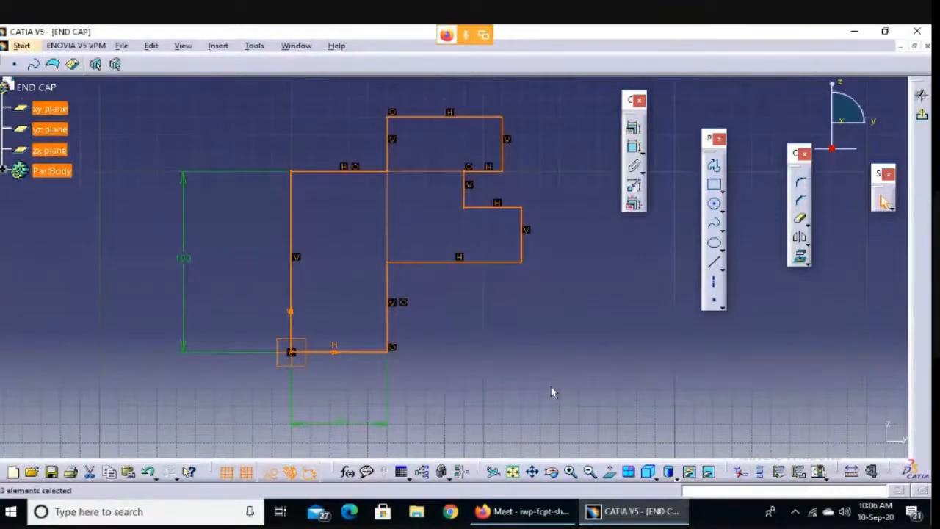
pyautogui.press('Delete')
pyautogui.click(721, 187)
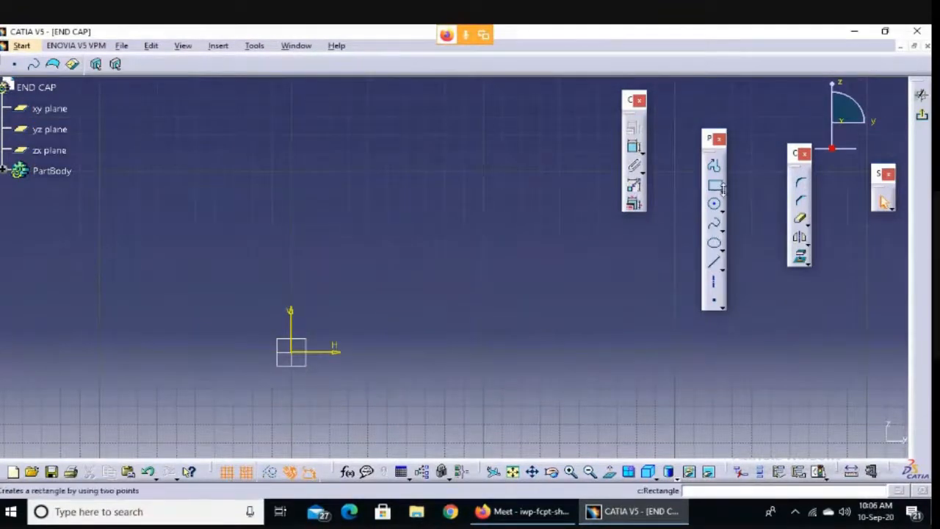
pyautogui.click(722, 191)
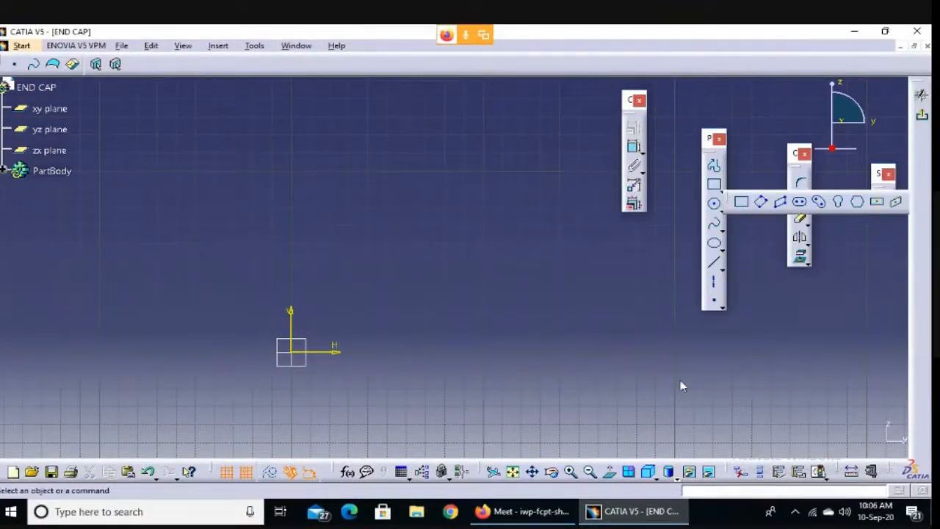
pyautogui.click(716, 187)
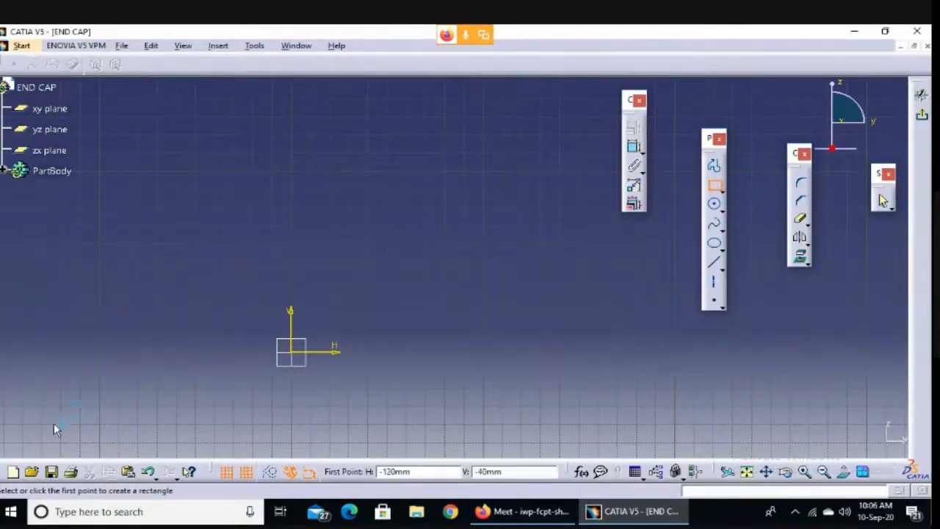
pyautogui.moveTo(84, 425)
pyautogui.mouseDown()
pyautogui.moveTo(60, 423)
pyautogui.moveTo(4, 452)
pyautogui.moveTo(3, 514)
pyautogui.moveTo(245, 473)
pyautogui.moveTo(78, 421)
pyautogui.mouseUp()
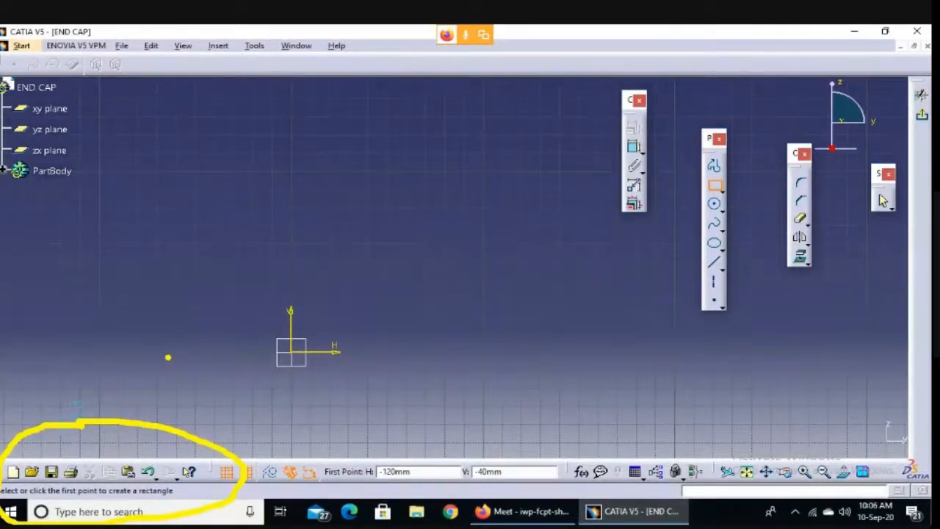
pyautogui.press('Escape')
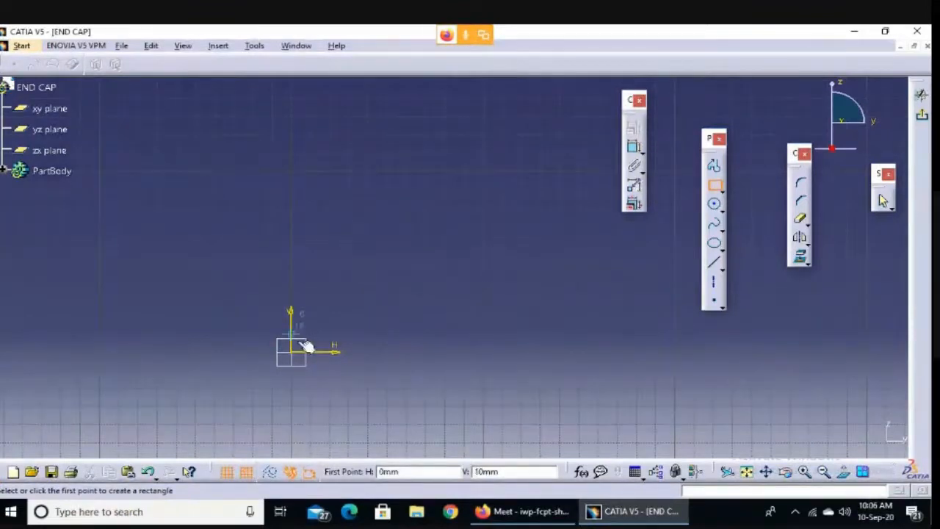
pyautogui.click(292, 353)
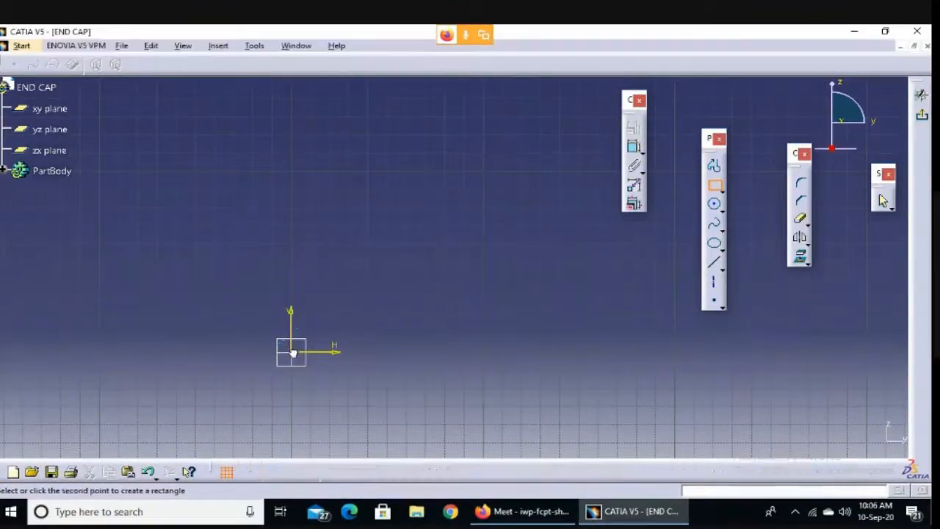
pyautogui.click(491, 177)
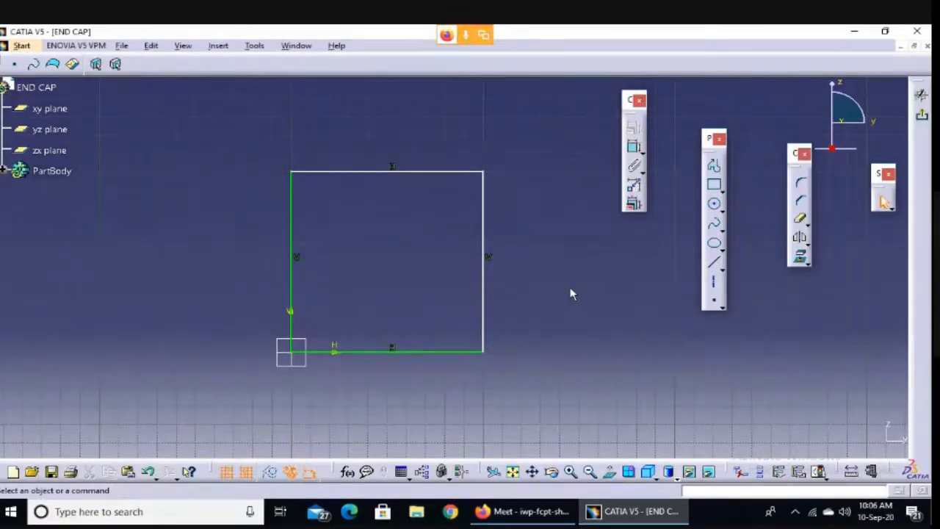
# Dimension the rectangle's height along its left side and its width along the top edge.
pyautogui.click(636, 149)
pyautogui.click(290, 219)
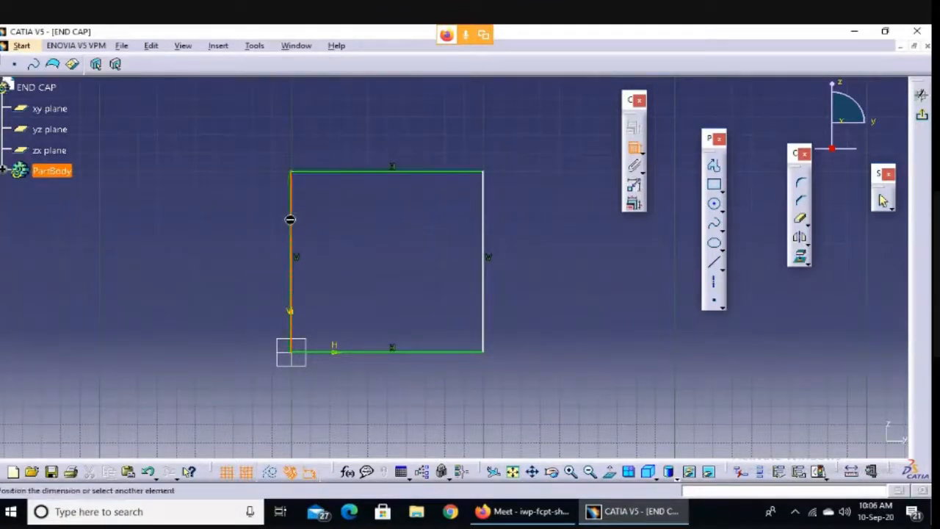
pyautogui.click(206, 244)
pyautogui.click(632, 146)
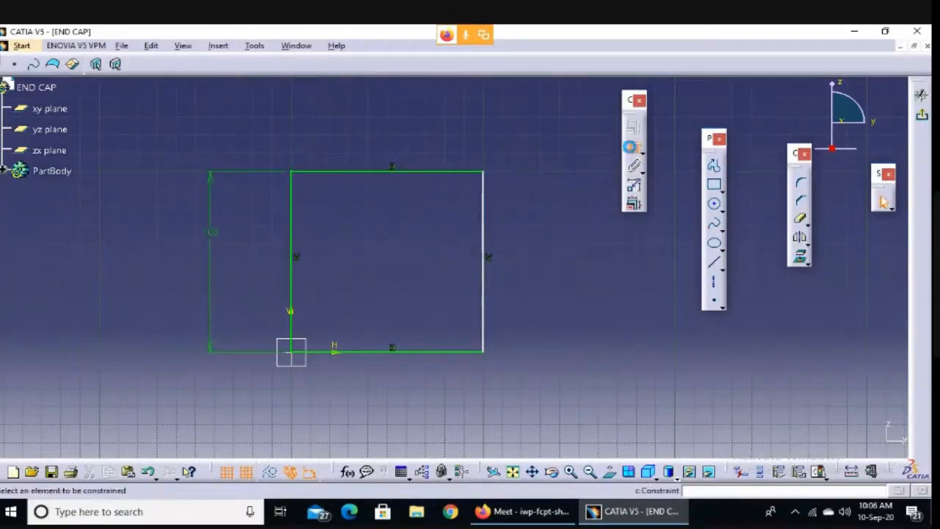
pyautogui.click(463, 176)
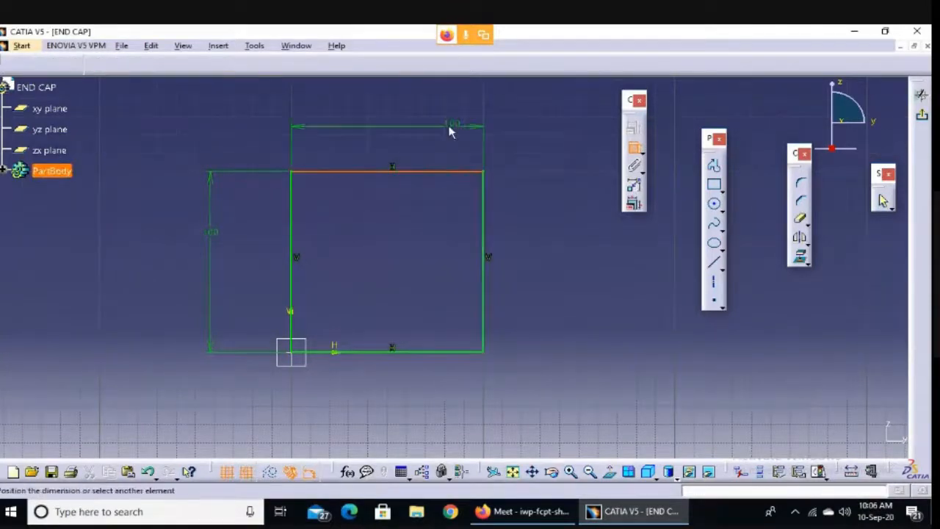
pyautogui.click(386, 130)
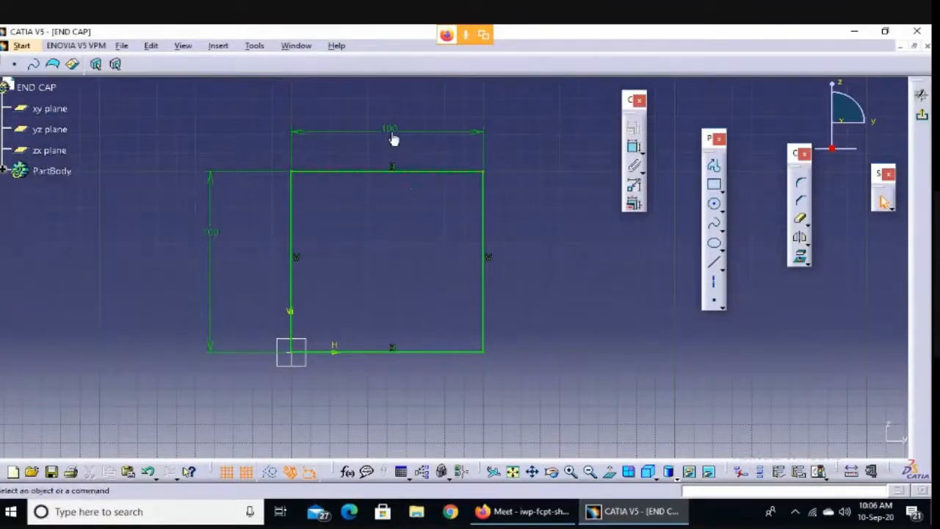
# Delete the rectangle's width dimension and add it again above the top edge.
pyautogui.press('Delete')
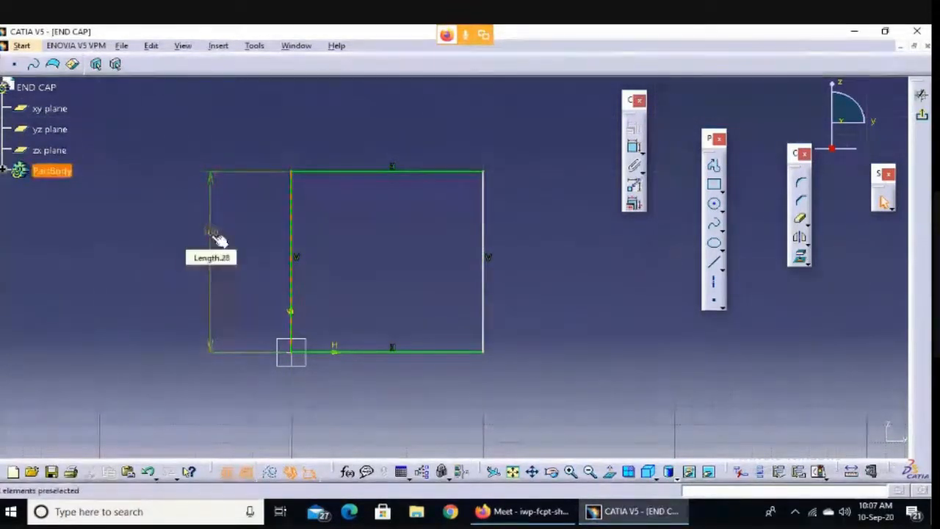
pyautogui.click(633, 147)
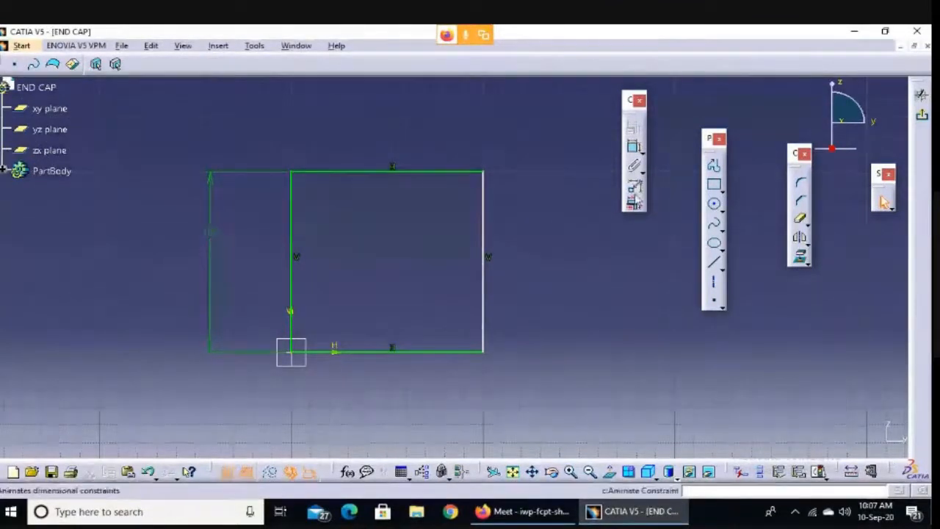
pyautogui.click(469, 172)
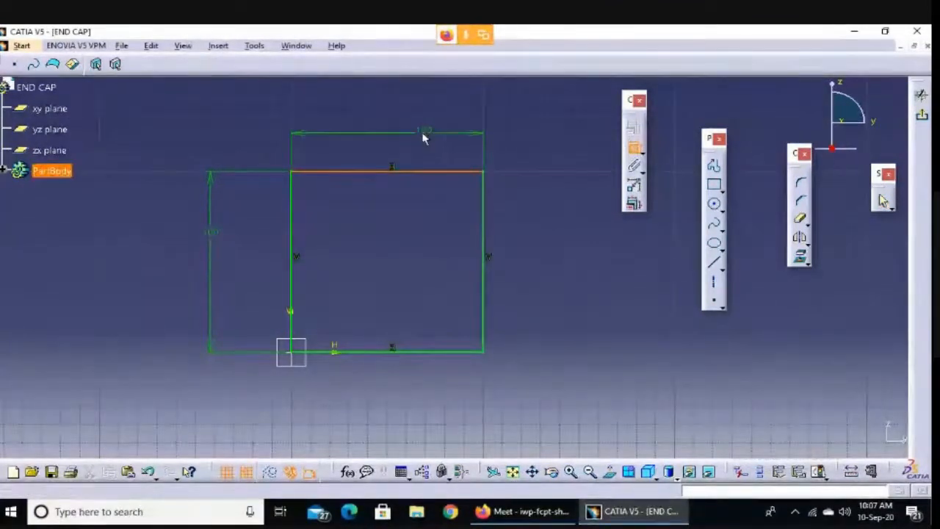
pyautogui.click(423, 137)
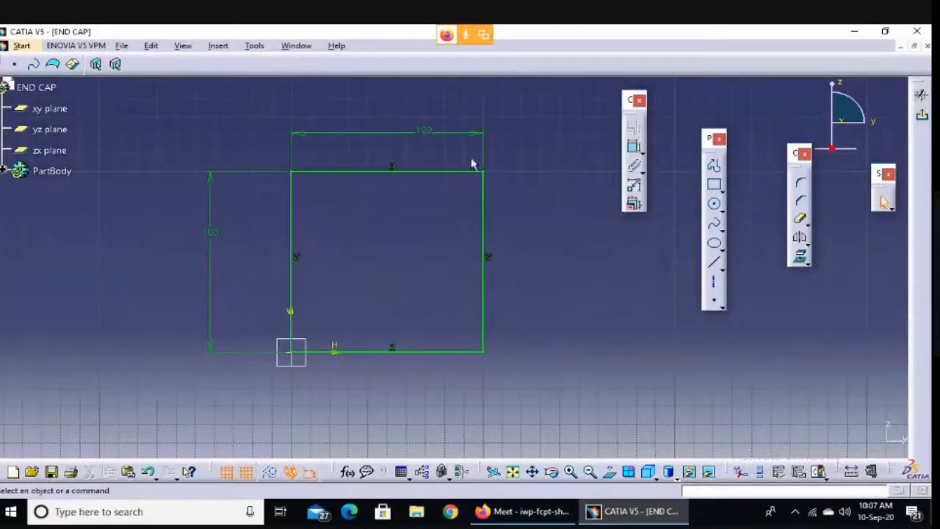
# Delete the height dimension and test which sides can move, lowering the top edge to a height of about 95 mm.
pyautogui.click(220, 237)
pyautogui.press('Delete')
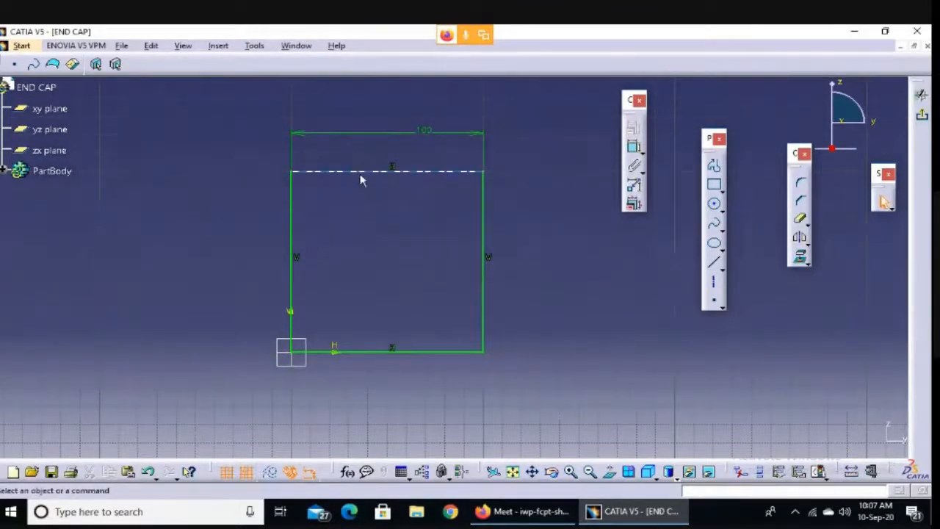
pyautogui.moveTo(361, 179); pyautogui.dragTo(402, 188)
pyautogui.moveTo(291, 238); pyautogui.dragTo(189, 245)
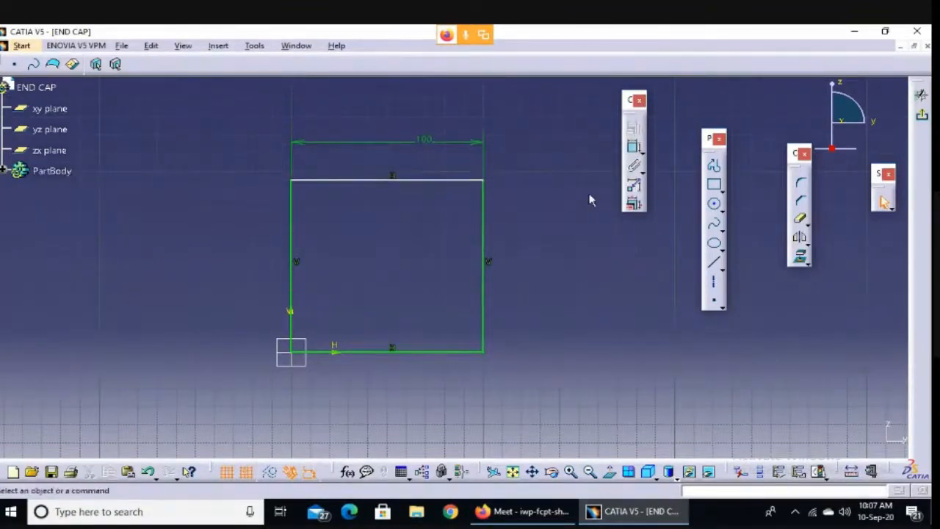
# Dimension the rectangle's left side and set its height to 100 mm.
pyautogui.click(633, 146)
pyautogui.click(292, 249)
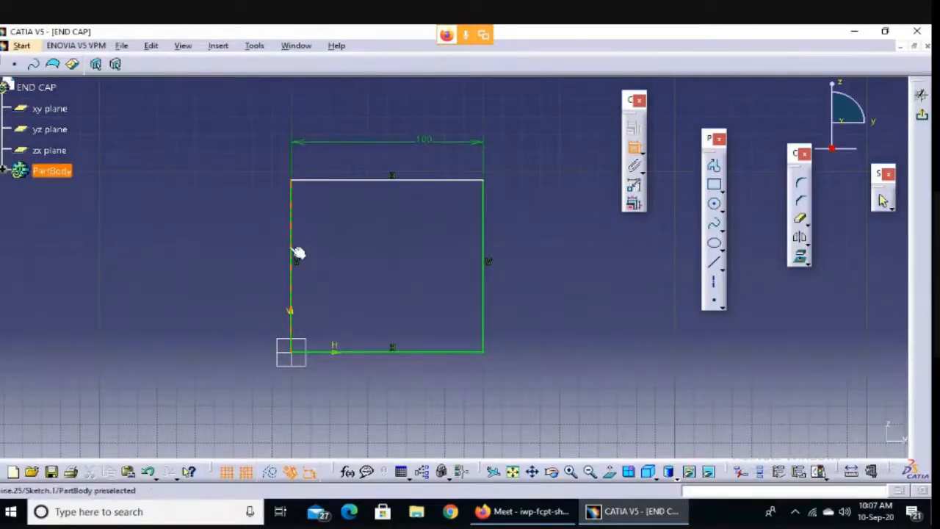
pyautogui.doubleClick(229, 249)
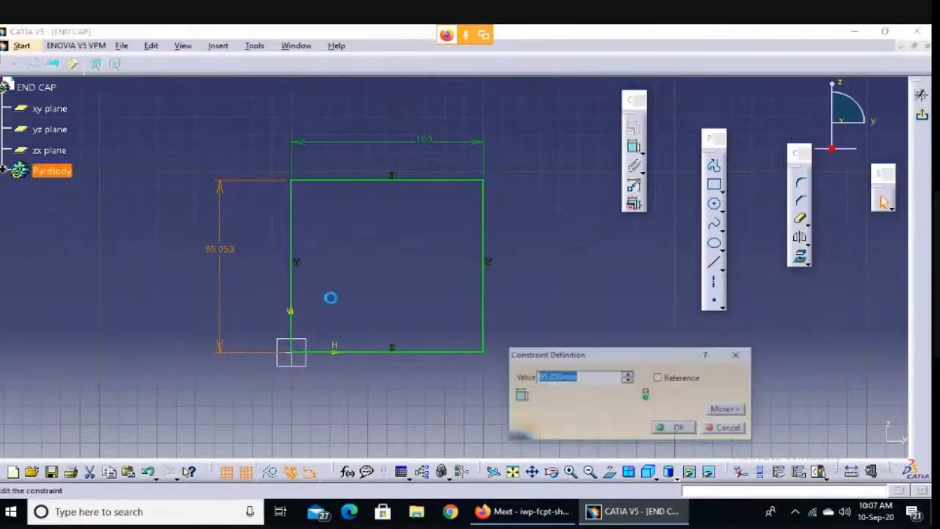
pyautogui.write('100')
pyautogui.press('Return')
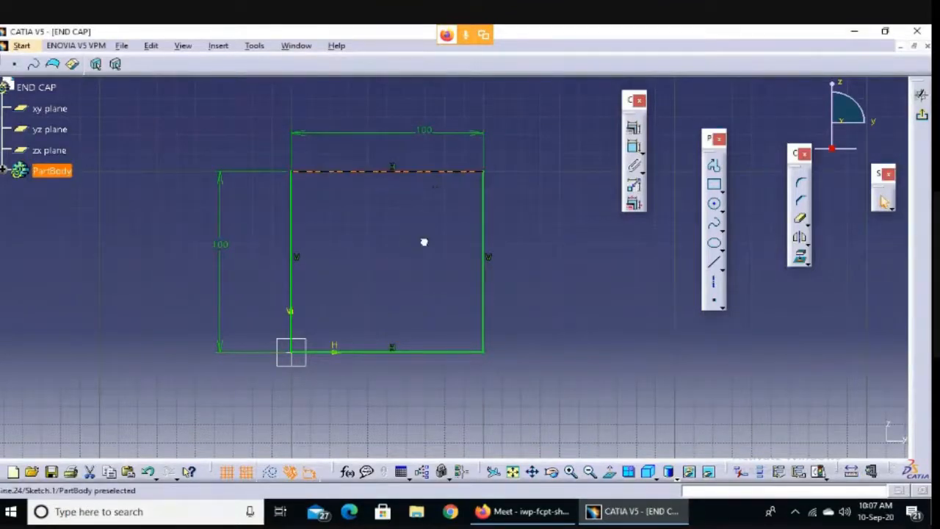
# Delete the width dimension above the rectangle's top edge.
pyautogui.click(291, 213)
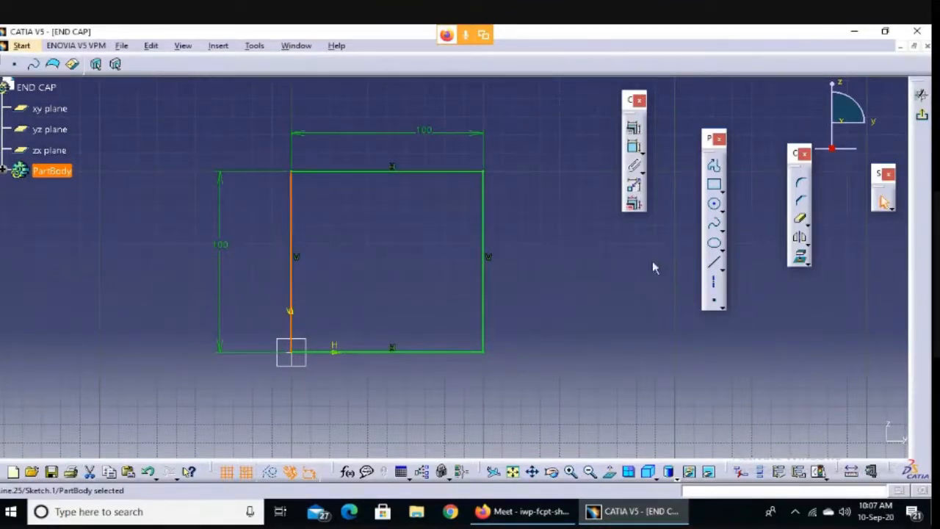
pyautogui.click(430, 138)
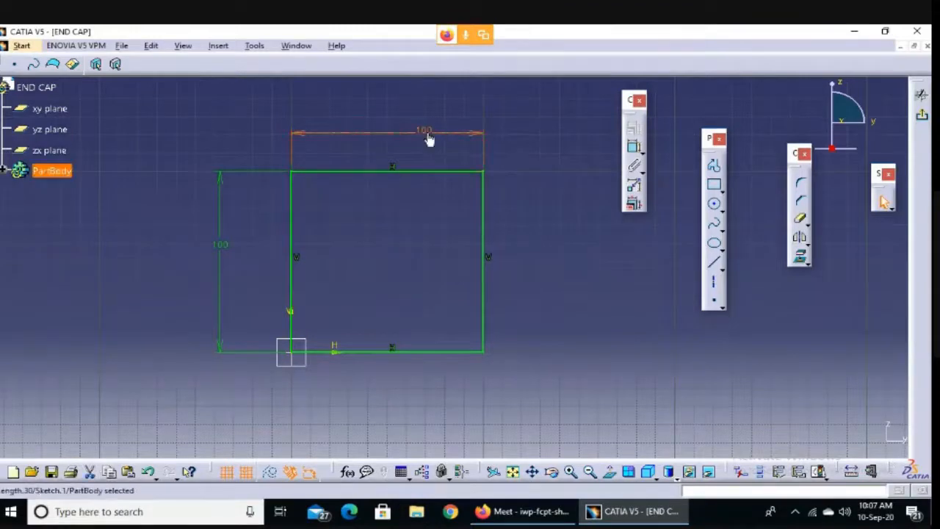
pyautogui.press('Delete')
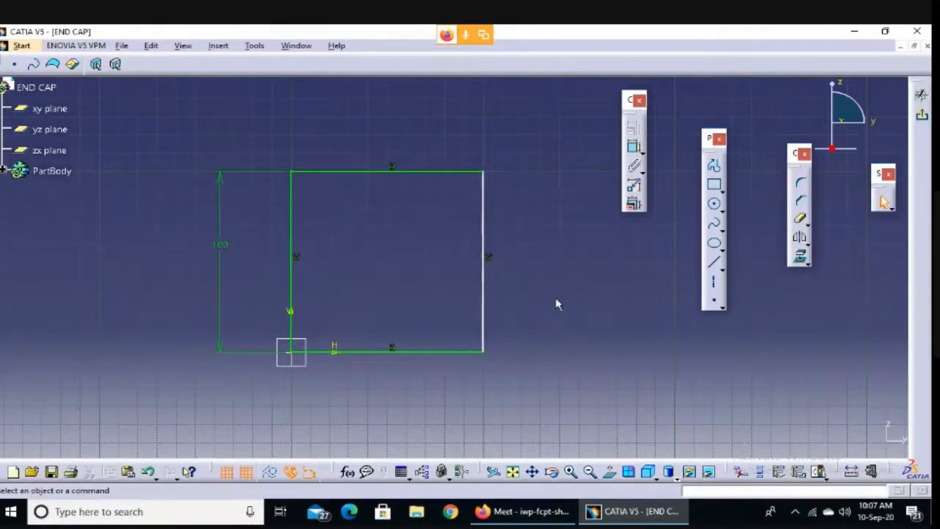
# Move the rectangle's right side inward, then dimension the top edge and set its width to 100 mm.
pyautogui.moveTo(484, 294)
pyautogui.mouseDown()
pyautogui.moveTo(652, 296)
pyautogui.moveTo(441, 298)
pyautogui.moveTo(466, 309)
pyautogui.moveTo(565, 306)
pyautogui.moveTo(479, 309)
pyautogui.mouseUp()
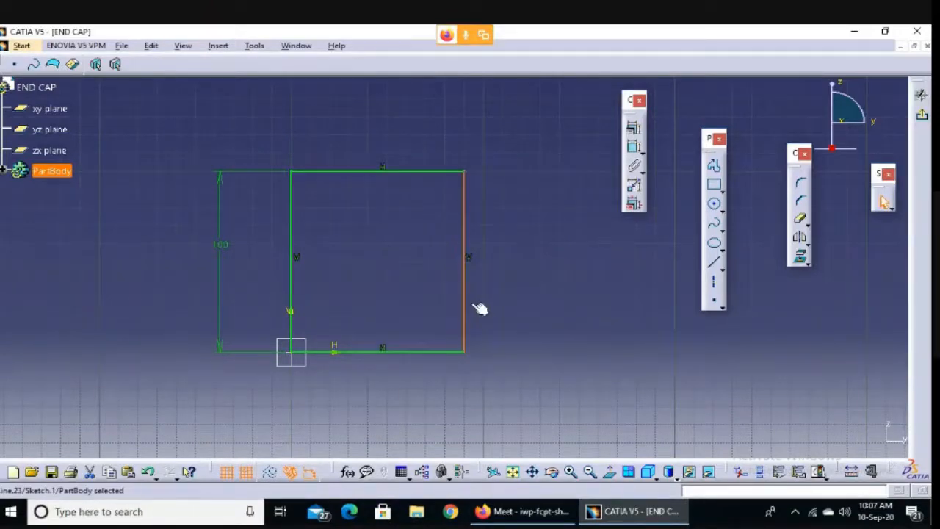
pyautogui.click(524, 308)
pyautogui.click(636, 149)
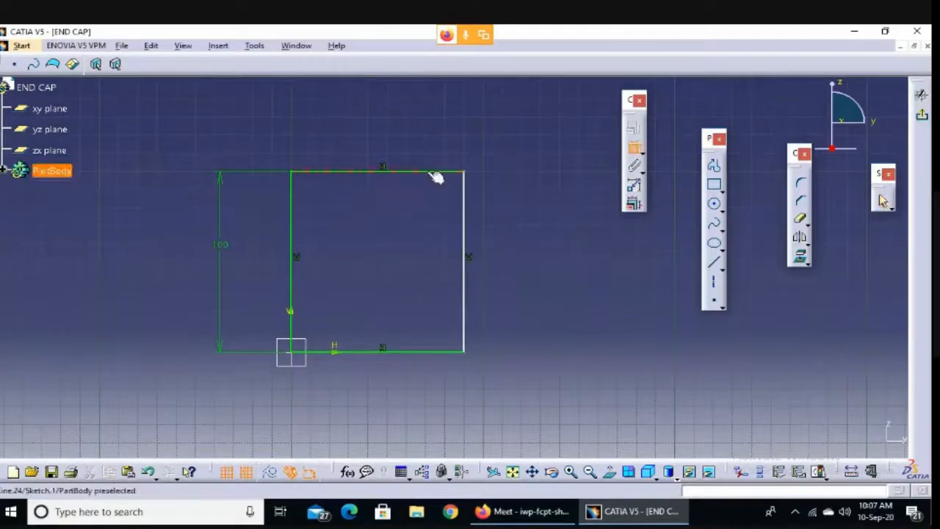
pyautogui.click(435, 172)
pyautogui.click(419, 123)
pyautogui.doubleClick(419, 121)
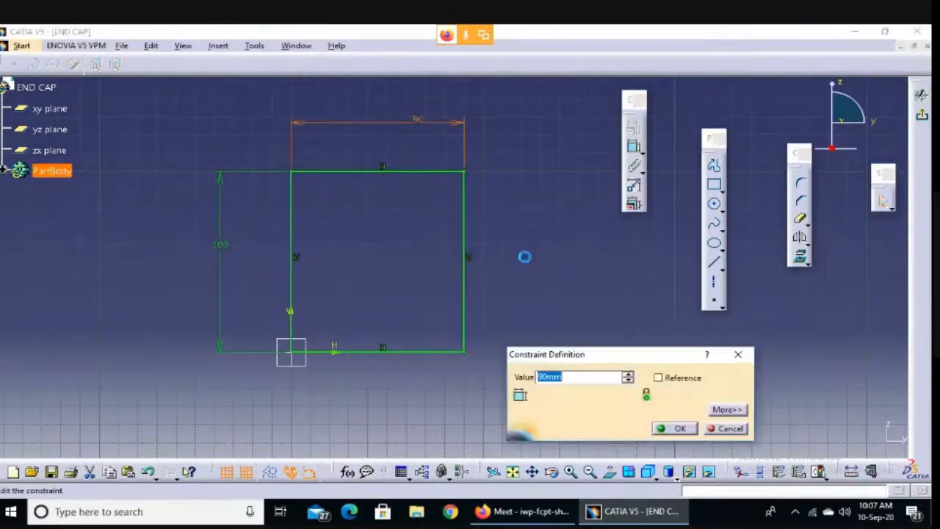
pyautogui.write('100')
pyautogui.press('Return')
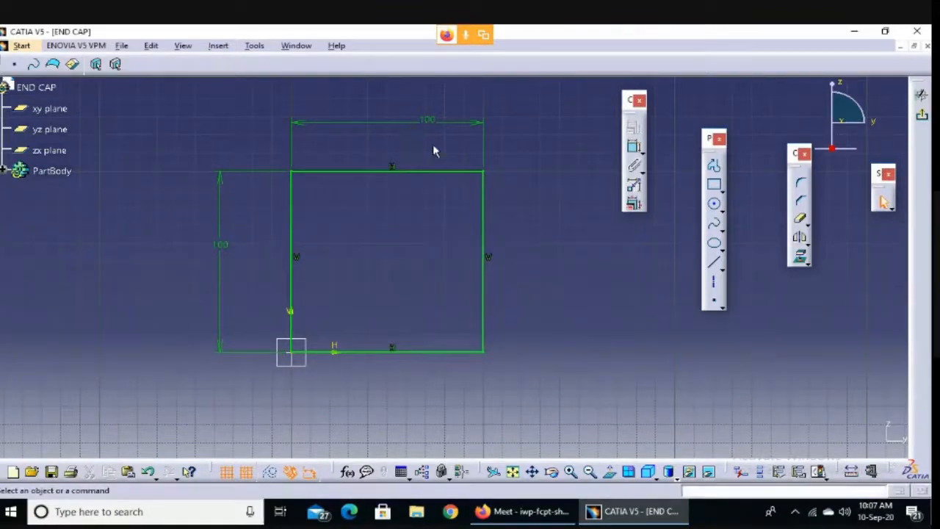
pyautogui.moveTo(250, 211)
pyautogui.mouseDown()
pyautogui.moveTo(218, 205)
pyautogui.moveTo(202, 292)
pyautogui.moveTo(242, 206)
pyautogui.mouseUp()
pyautogui.moveTo(450, 92)
pyautogui.mouseDown()
pyautogui.moveTo(391, 107)
pyautogui.moveTo(494, 158)
pyautogui.moveTo(448, 88)
pyautogui.mouseUp()
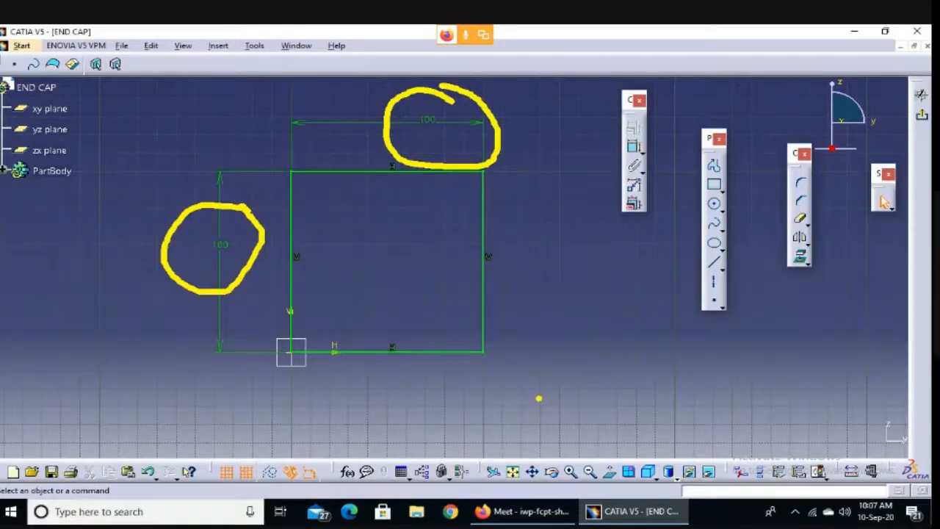
pyautogui.press('Escape')
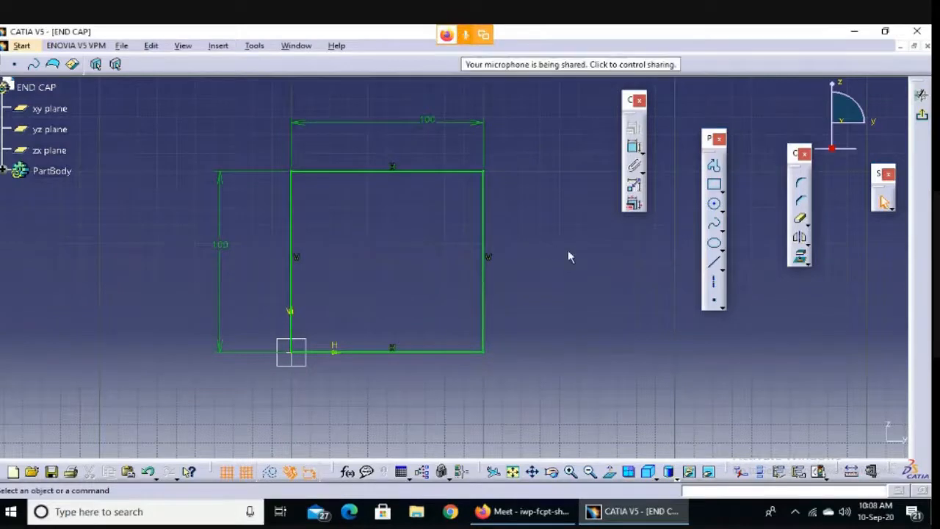
pyautogui.click(414, 121)
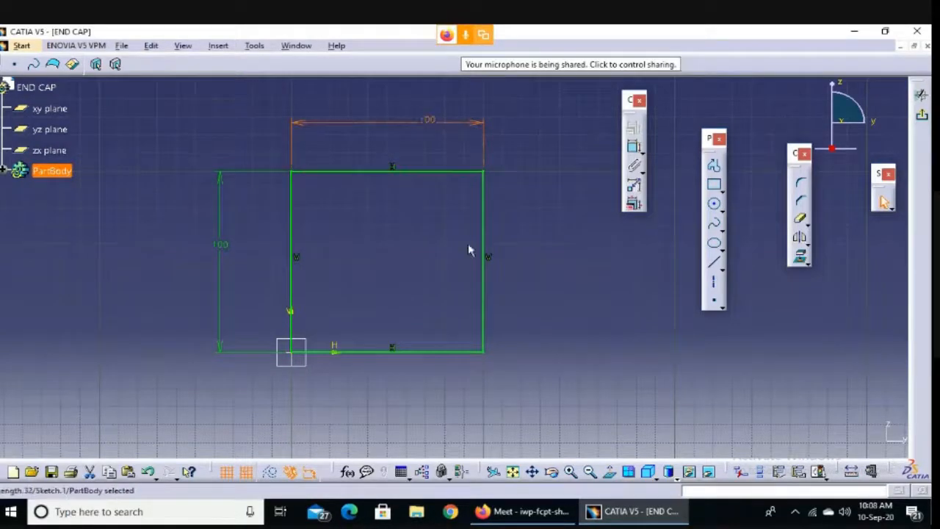
pyautogui.click(440, 273)
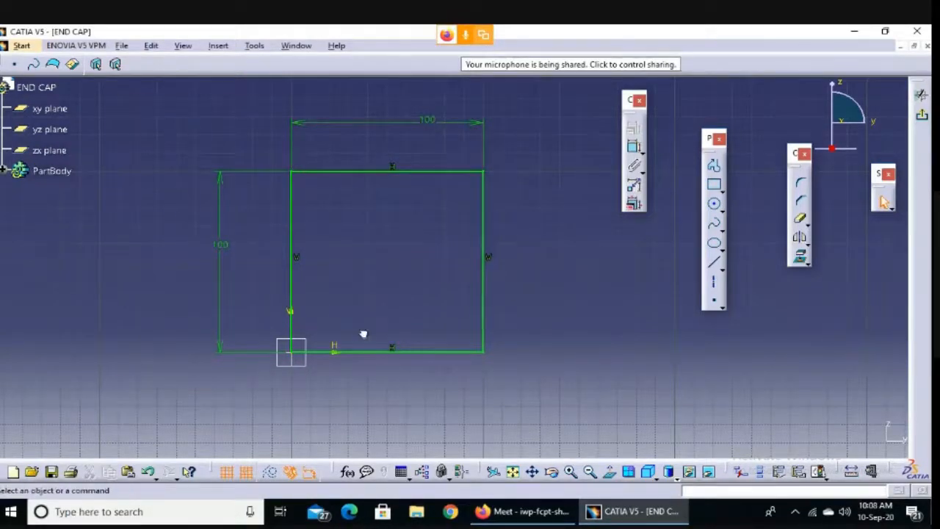
# Delete the dimensioned square and sketch an Oriented Rectangle starting at the origin, tilted up from the H axis, about 130 mm by 40 mm.
pyautogui.moveTo(118, 98); pyautogui.dragTo(548, 396)
pyautogui.press('Delete')
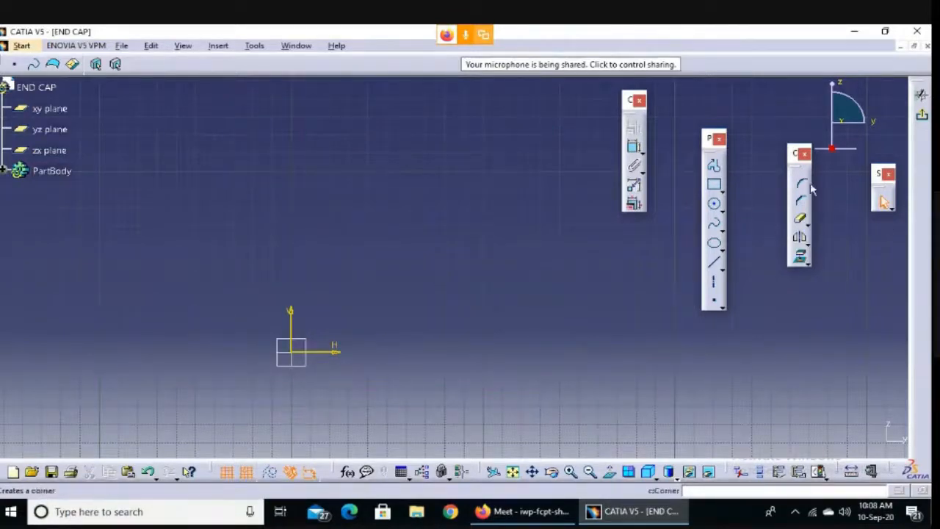
pyautogui.click(721, 191)
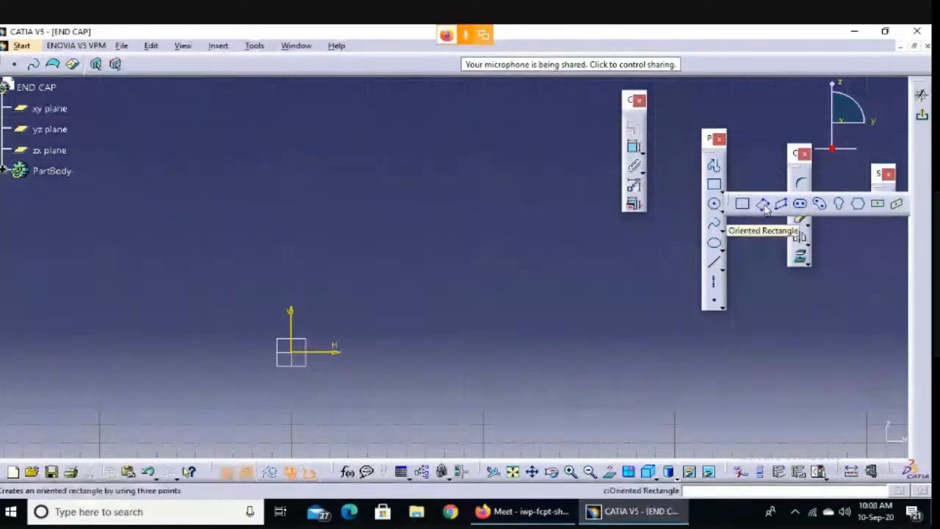
pyautogui.click(766, 210)
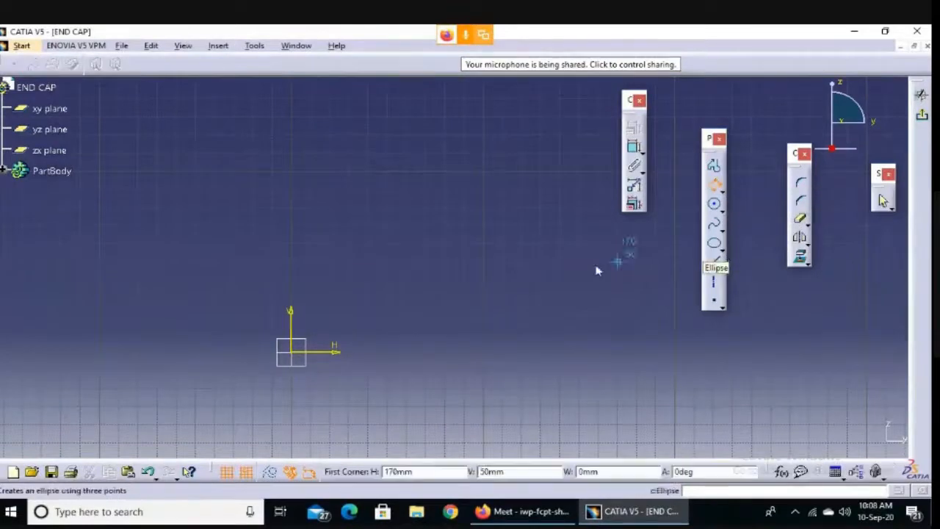
pyautogui.click(292, 351)
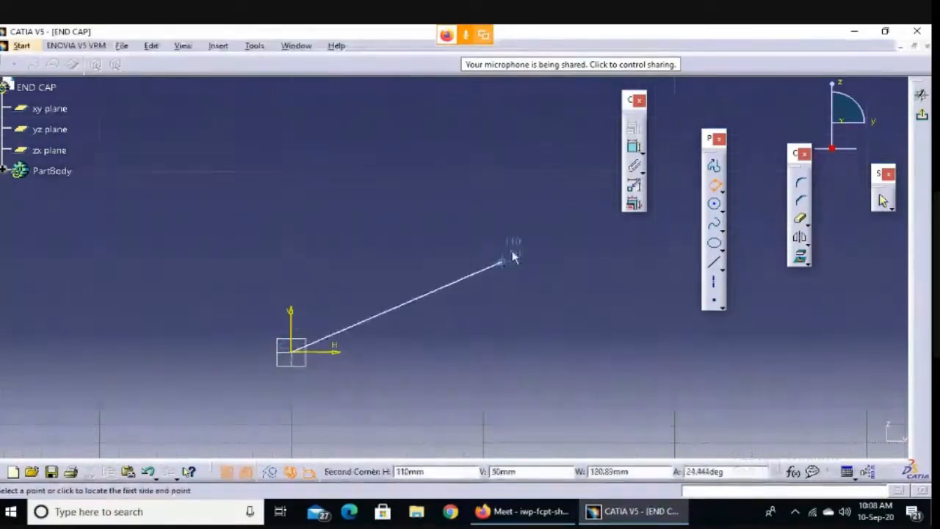
pyautogui.click(519, 244)
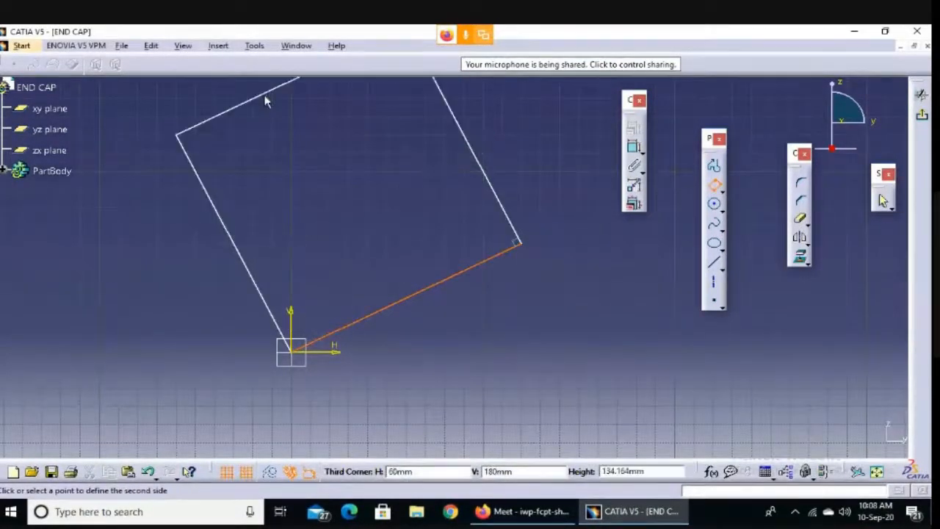
pyautogui.click(355, 220)
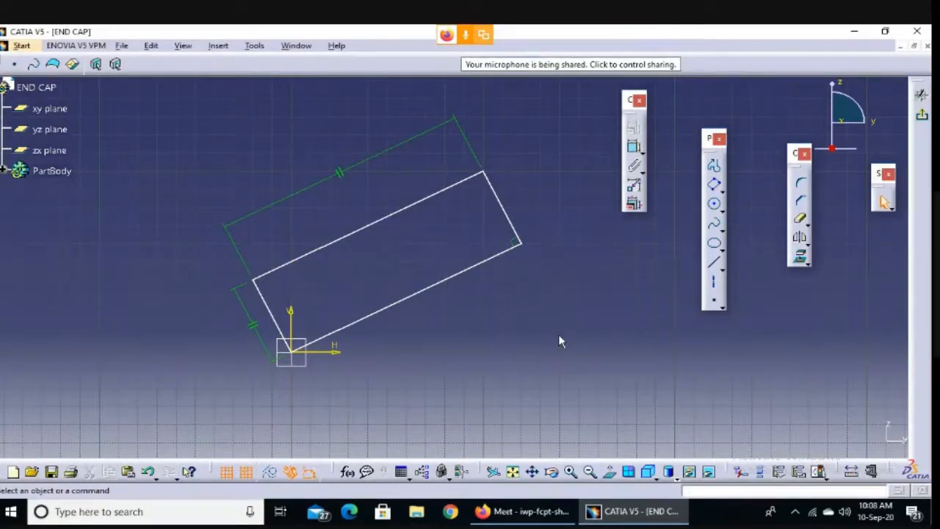
pyautogui.moveTo(399, 213); pyautogui.dragTo(378, 225)
pyautogui.click(501, 341)
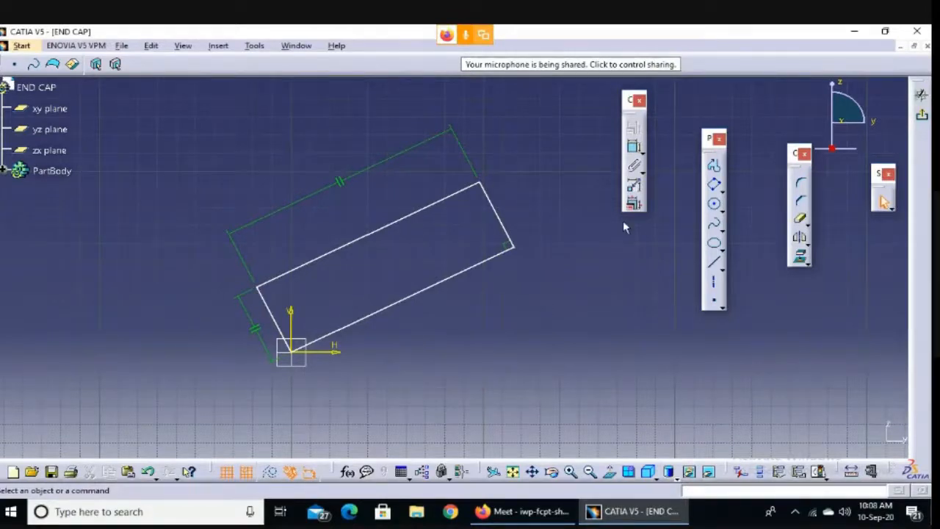
# Dimension the tilted rectangle's lower long side and its right short side.
pyautogui.click(636, 149)
pyautogui.click(457, 274)
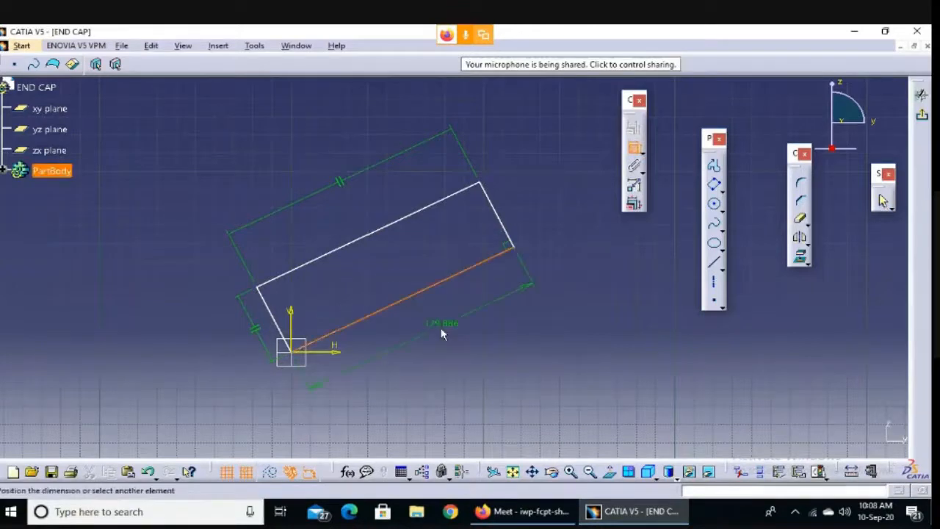
pyautogui.click(441, 333)
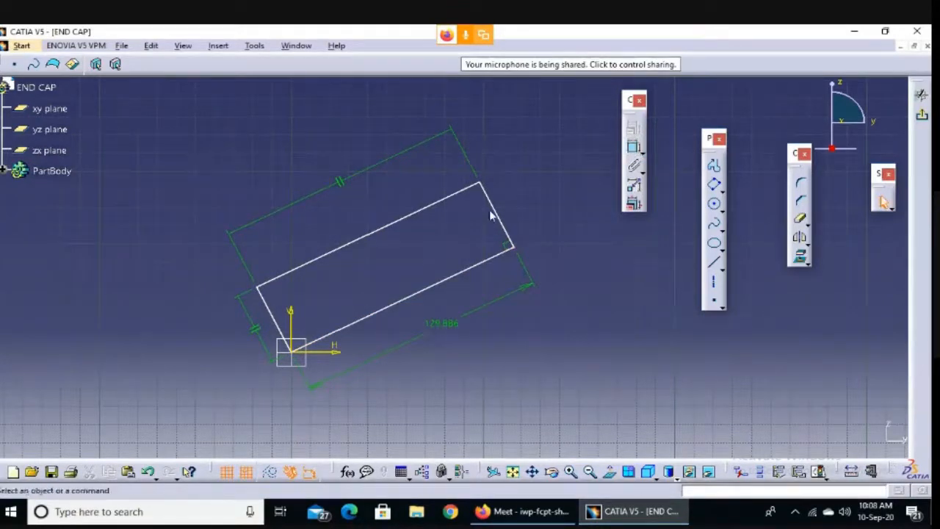
pyautogui.click(636, 149)
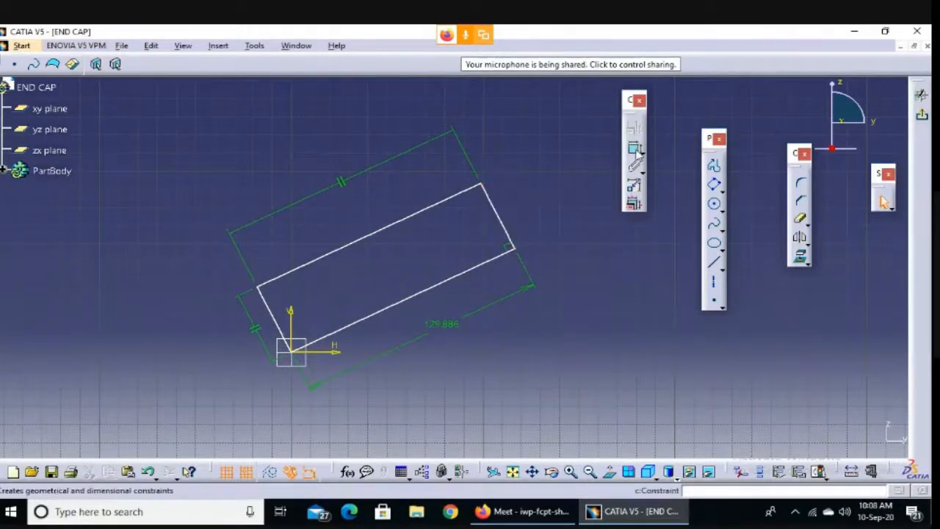
pyautogui.click(507, 211)
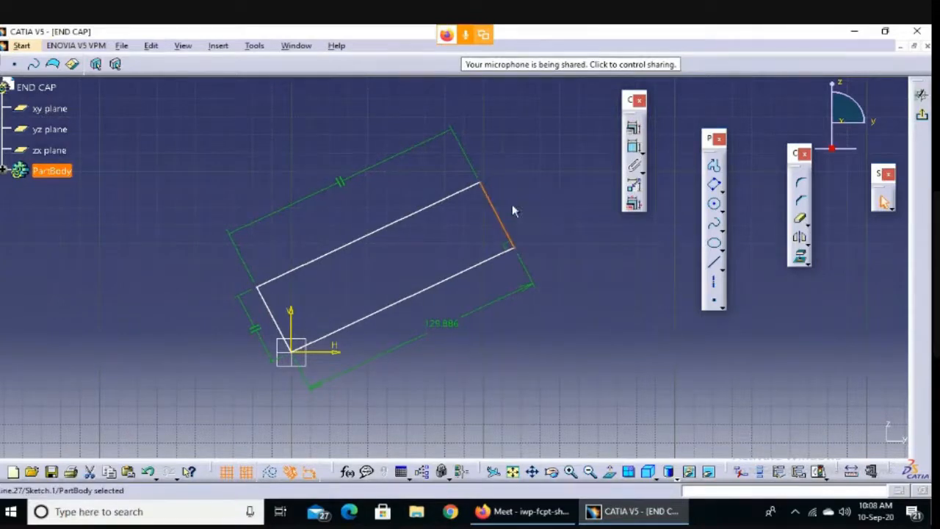
pyautogui.click(633, 146)
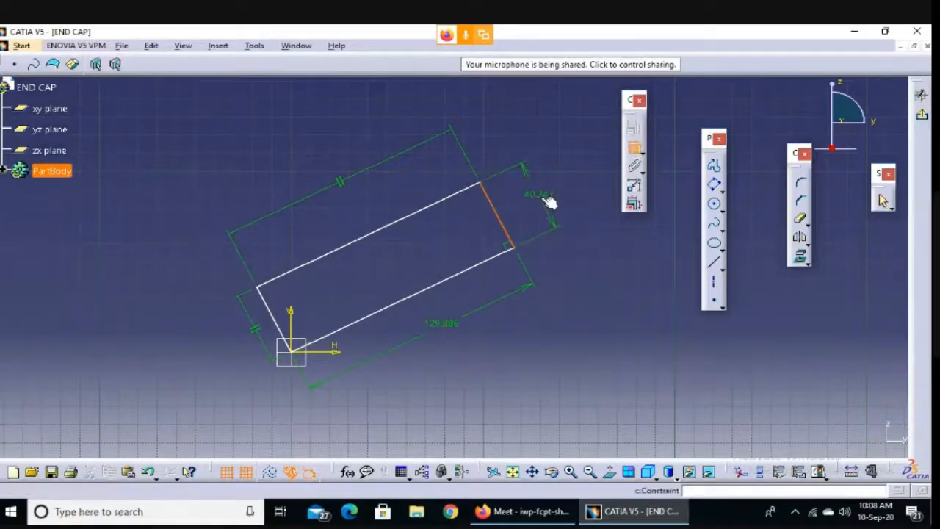
pyautogui.click(549, 203)
# Set the tilted rectangle's long side to 100 mm and its short side to 50 mm.
pyautogui.doubleClick(442, 323)
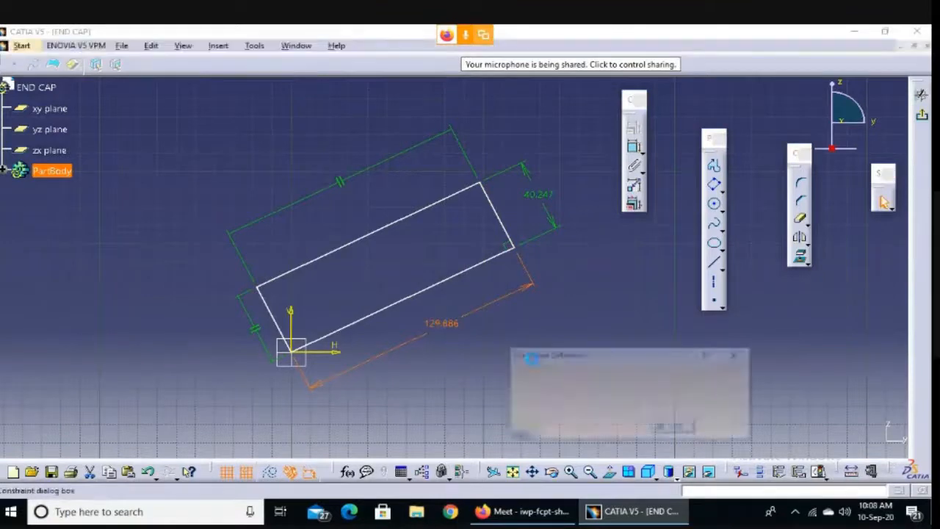
pyautogui.write('1')
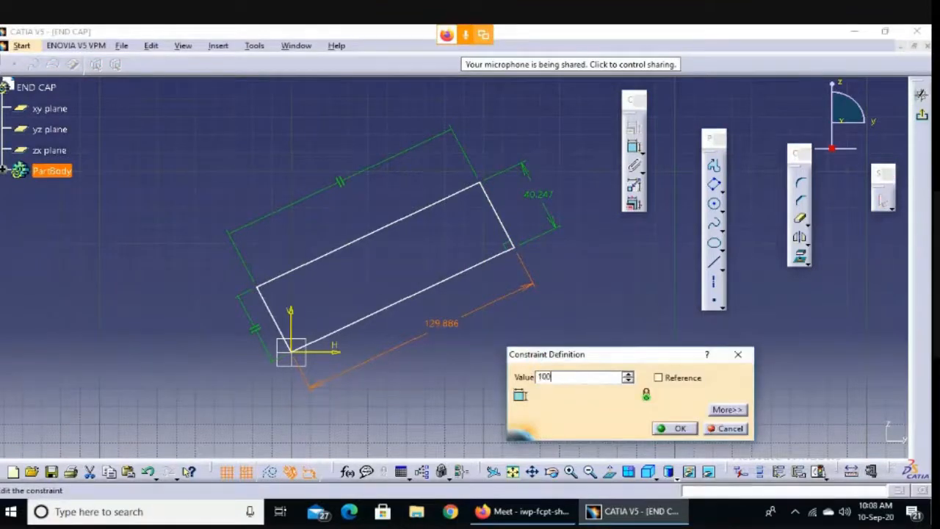
pyautogui.write('00')
pyautogui.press('Return')
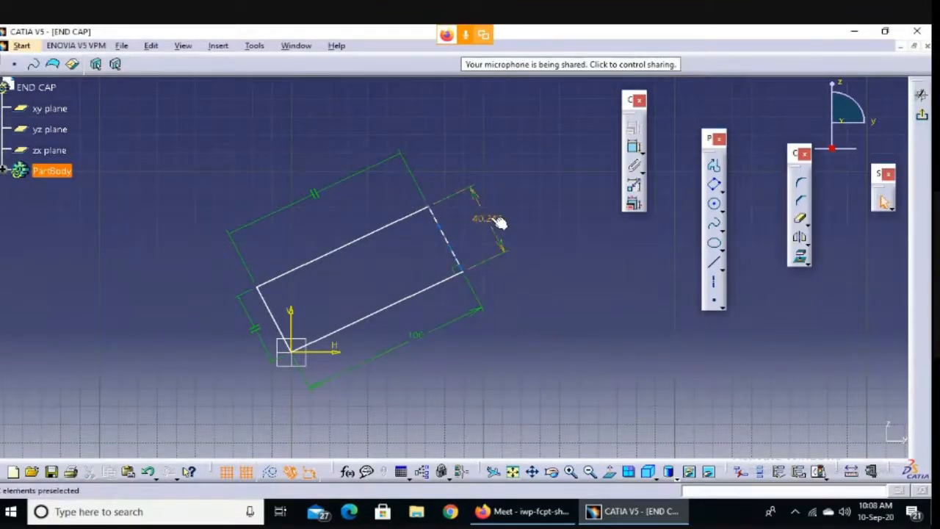
pyautogui.doubleClick(499, 223)
pyautogui.write('50mm')
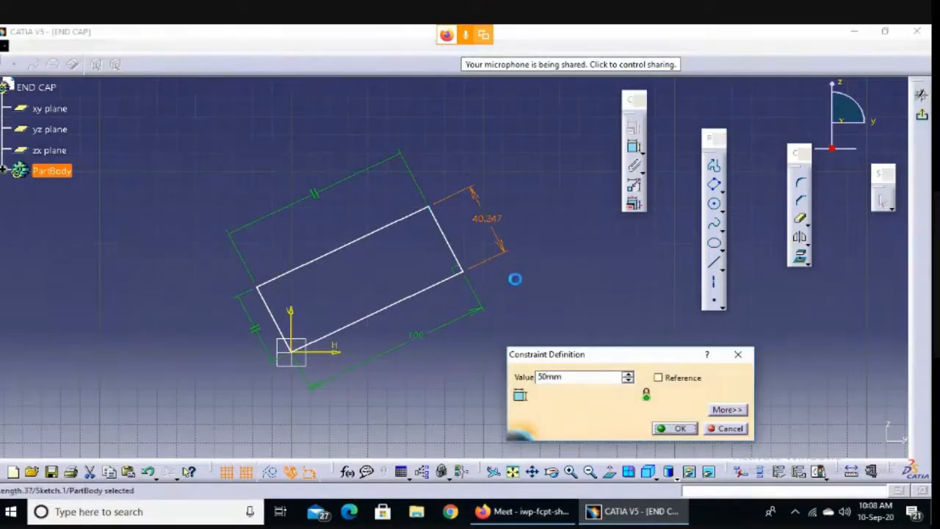
pyautogui.press('Return')
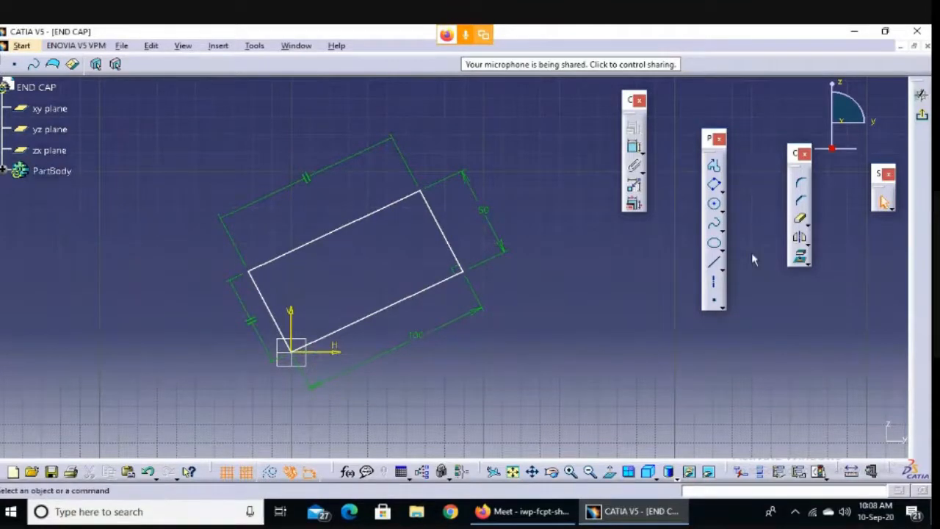
# Test the rectangle's remaining freedom by moving its long and short sides so that it swings about the origin.
pyautogui.click(633, 148)
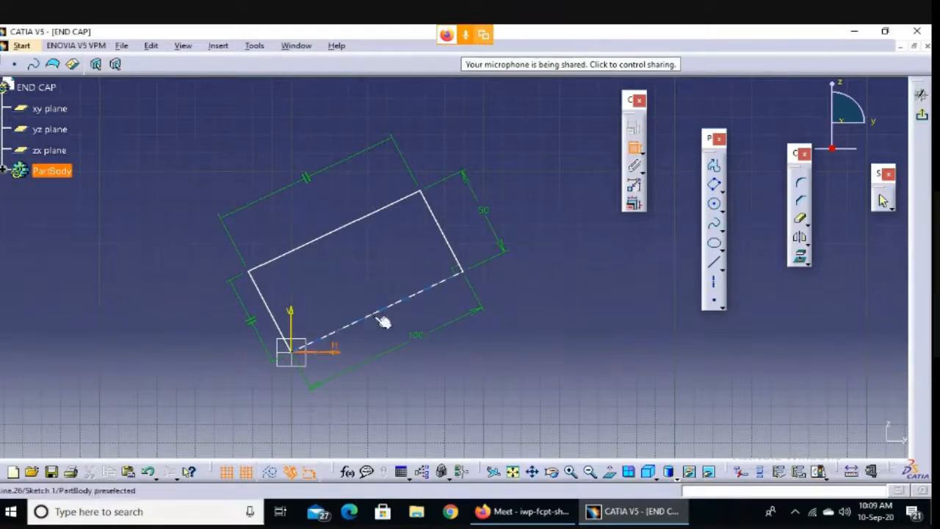
pyautogui.click(528, 370)
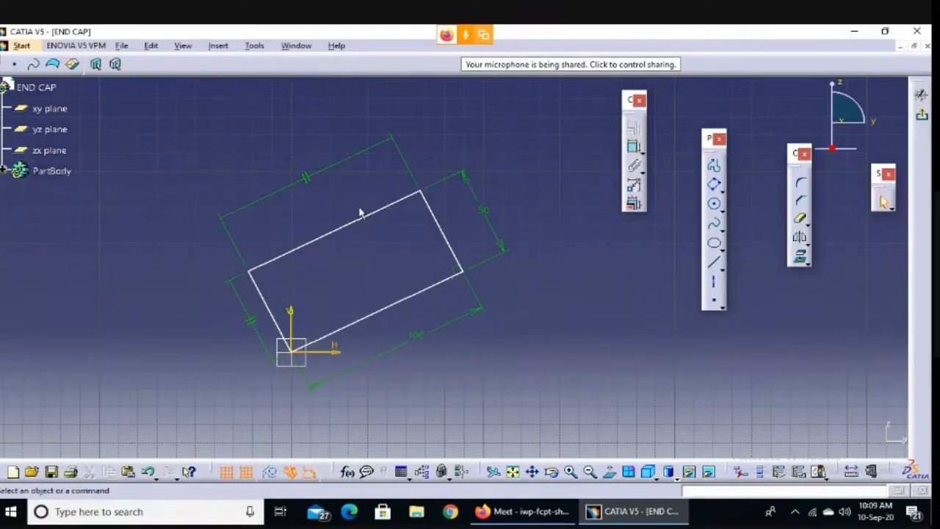
pyautogui.moveTo(367, 210)
pyautogui.mouseDown()
pyautogui.moveTo(233, 189)
pyautogui.moveTo(266, 195)
pyautogui.mouseUp()
pyautogui.moveTo(455, 252)
pyautogui.mouseDown()
pyautogui.moveTo(388, 196)
pyautogui.moveTo(500, 243)
pyautogui.moveTo(304, 189)
pyautogui.moveTo(544, 346)
pyautogui.moveTo(489, 342)
pyautogui.moveTo(492, 380)
pyautogui.moveTo(416, 206)
pyautogui.moveTo(451, 252)
pyautogui.mouseUp()
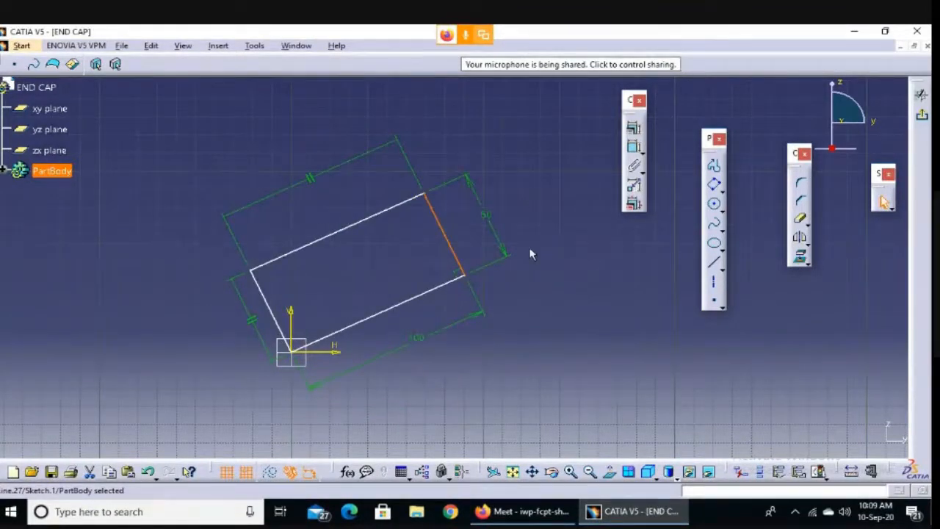
pyautogui.moveTo(455, 248)
pyautogui.mouseDown()
pyautogui.moveTo(367, 144)
pyautogui.moveTo(532, 301)
pyautogui.moveTo(429, 172)
pyautogui.moveTo(464, 198)
pyautogui.mouseUp()
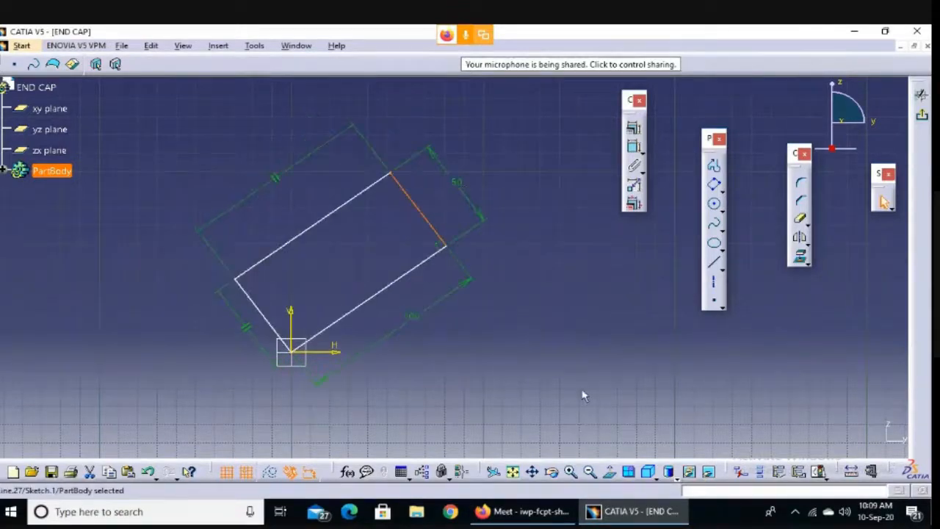
pyautogui.click(633, 360)
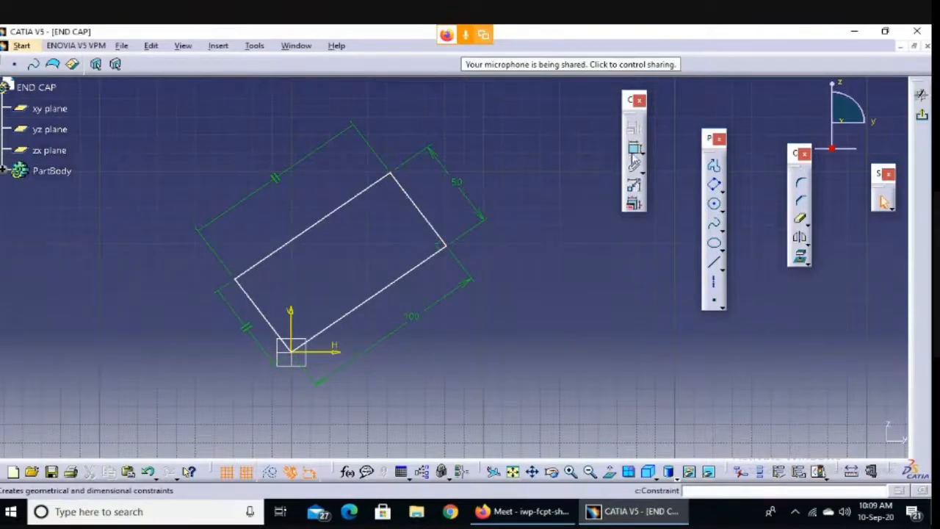
# Add an angle constraint between the H axis and the rectangle's lower long side and set it to 45 degrees.
pyautogui.click(332, 357)
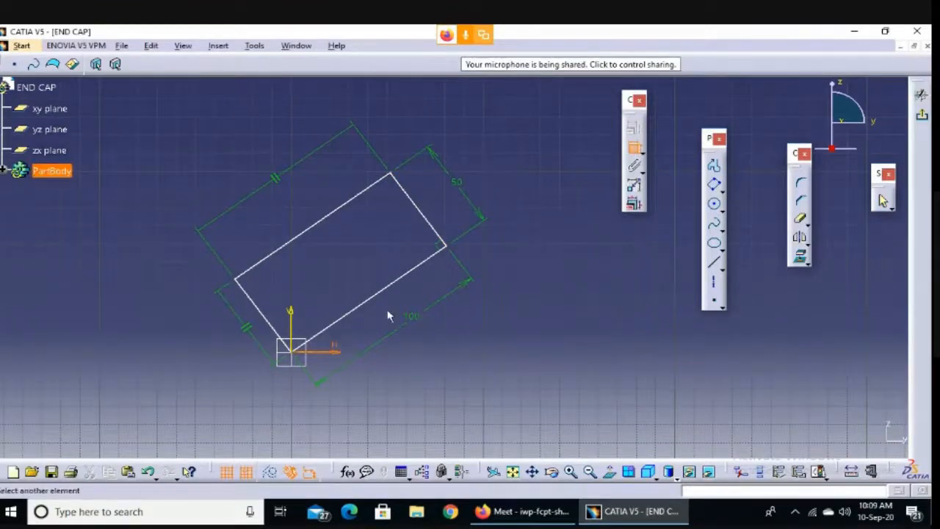
pyautogui.click(376, 302)
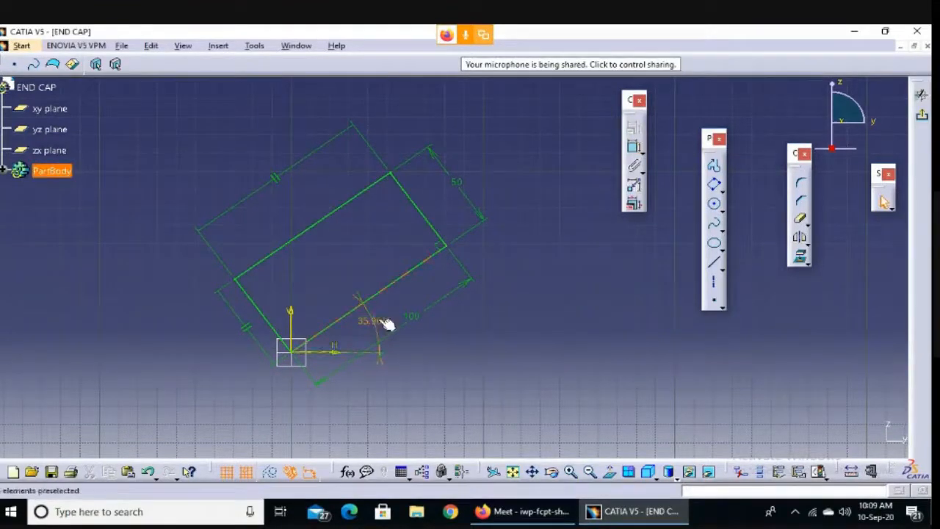
pyautogui.click(376, 321)
pyautogui.doubleClick(373, 321)
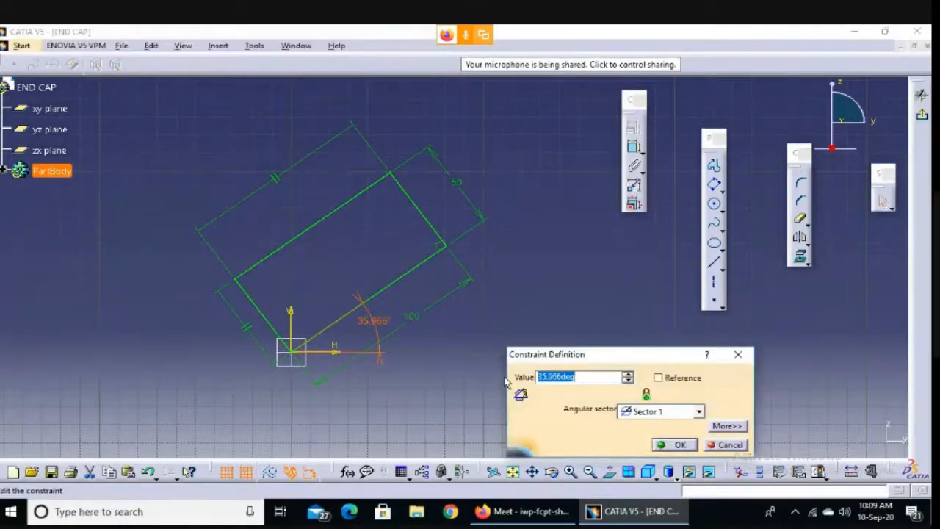
pyautogui.write('45')
pyautogui.press('Return')
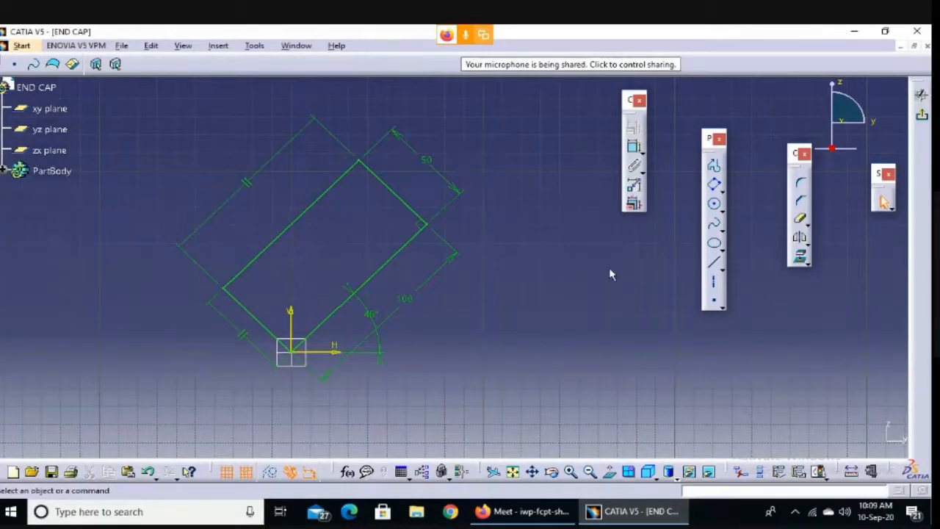
pyautogui.click(408, 208)
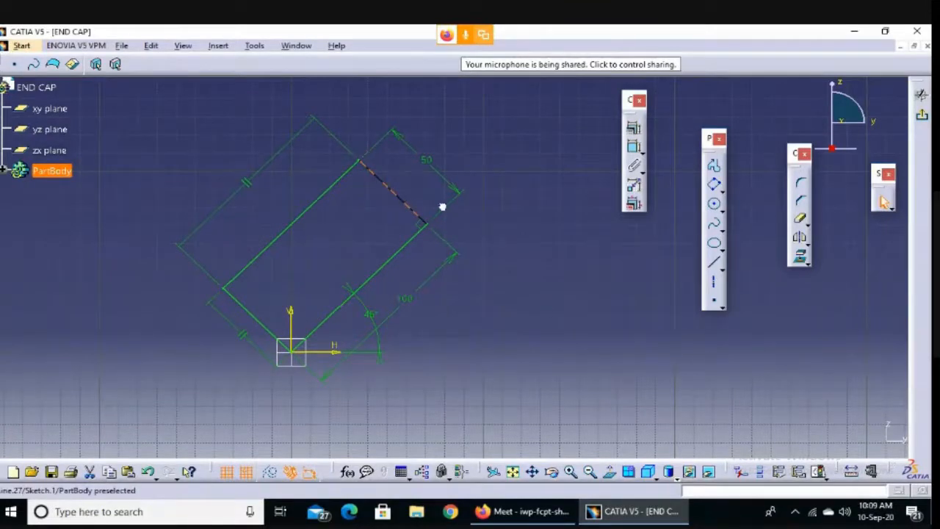
# Check the Google Meet call in the browser twice, returning to the CATIA V5 sketch each time.
pyautogui.click(530, 511)
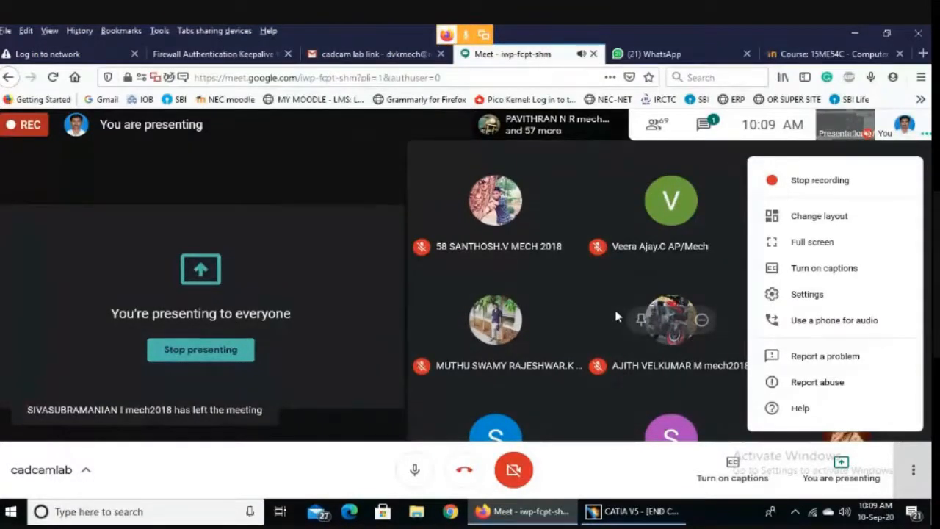
pyautogui.click(633, 511)
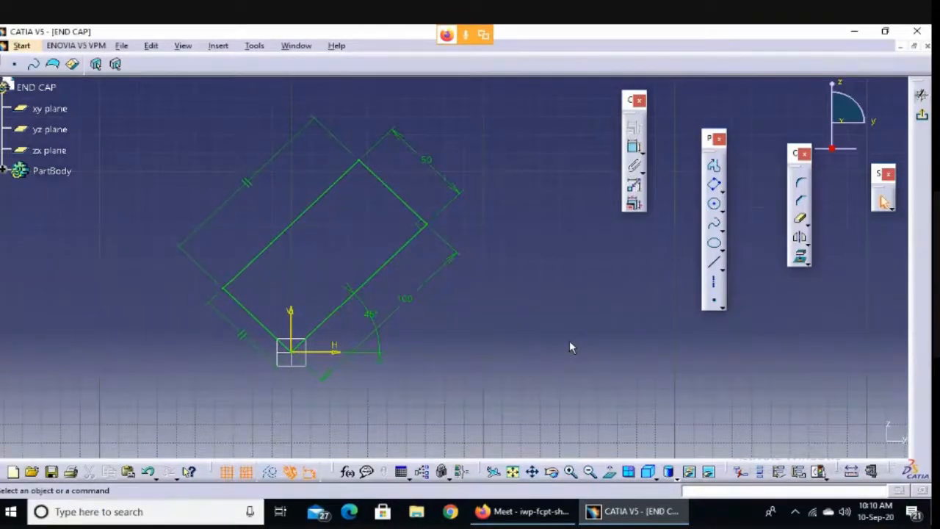
pyautogui.click(529, 514)
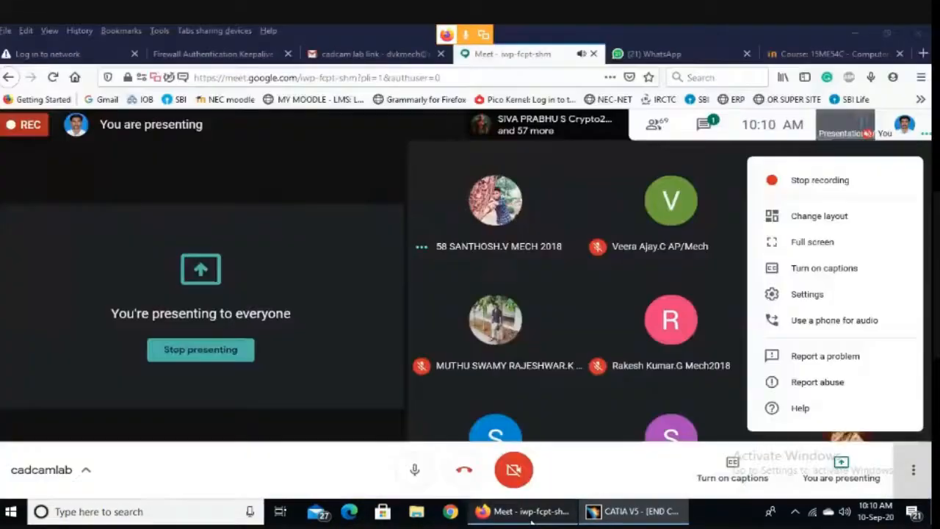
pyautogui.click(635, 512)
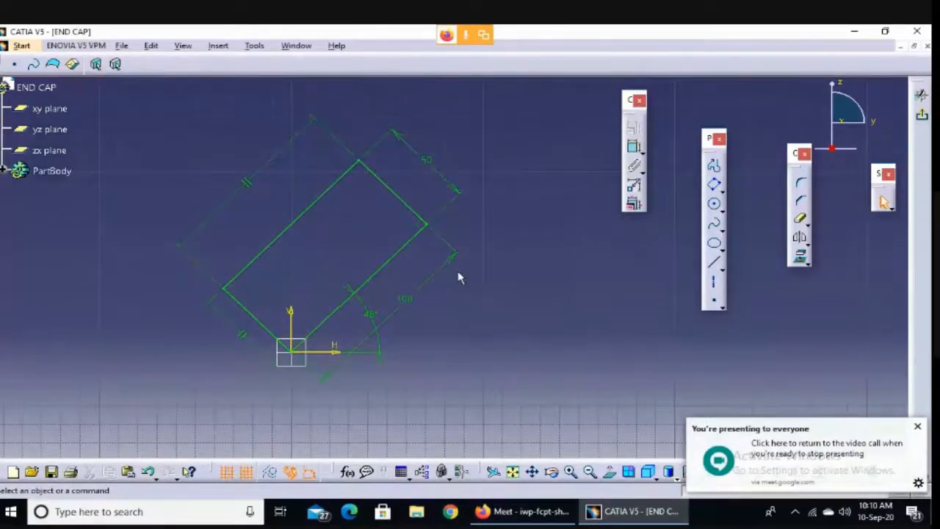
# Delete the tilted rectangle together with all its dimensions from the sketch.
pyautogui.moveTo(128, 107)
pyautogui.mouseDown()
pyautogui.moveTo(278, 376)
pyautogui.moveTo(537, 378)
pyautogui.mouseUp()
pyautogui.press('Delete')
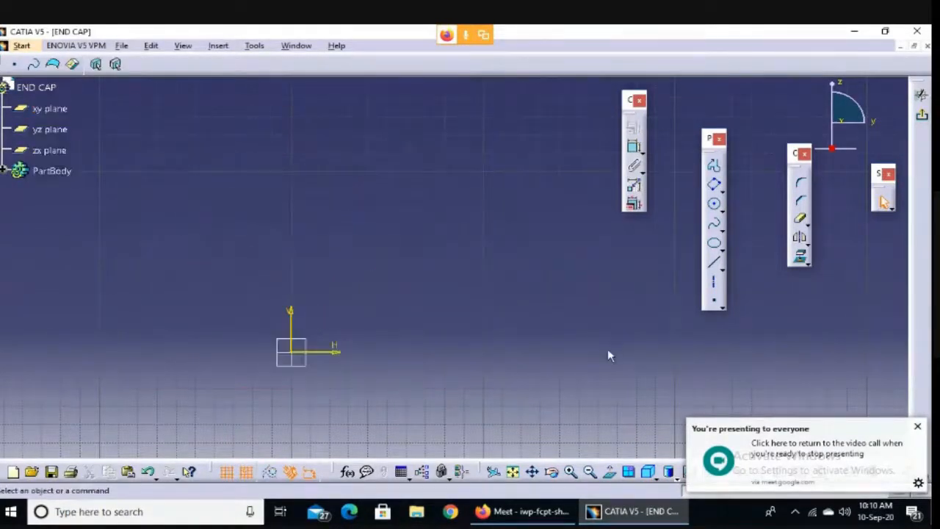
# Draw an oriented rectangle from the origin with its first side 100 mm along the H axis and its second side straight up.
pyautogui.click(716, 186)
pyautogui.click(291, 352)
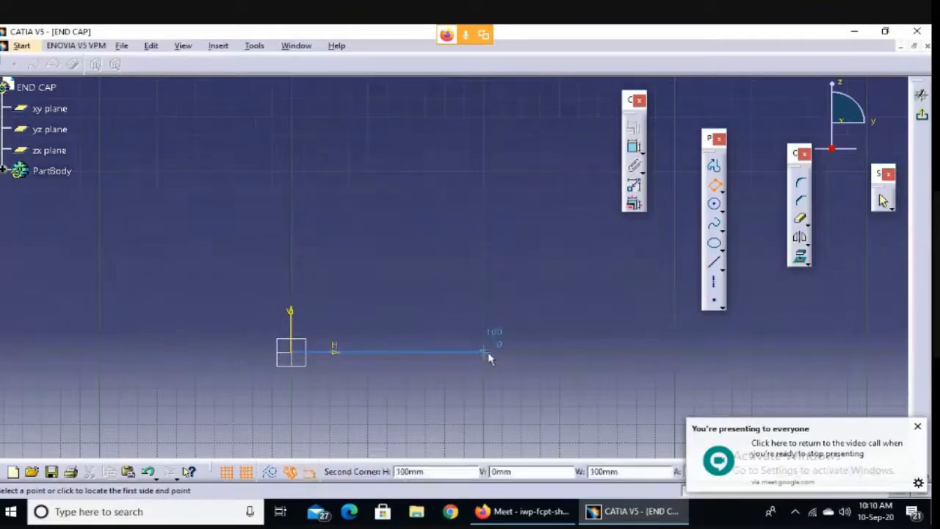
pyautogui.click(487, 352)
pyautogui.click(487, 243)
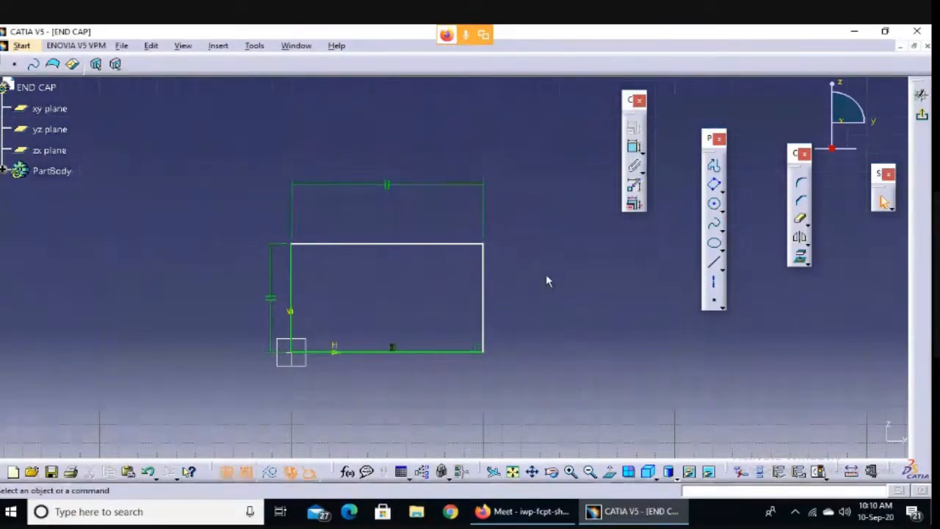
# Widen the rectangle by its right side, and dimension its height on the right and its length below.
pyautogui.moveTo(481, 268); pyautogui.dragTo(524, 263)
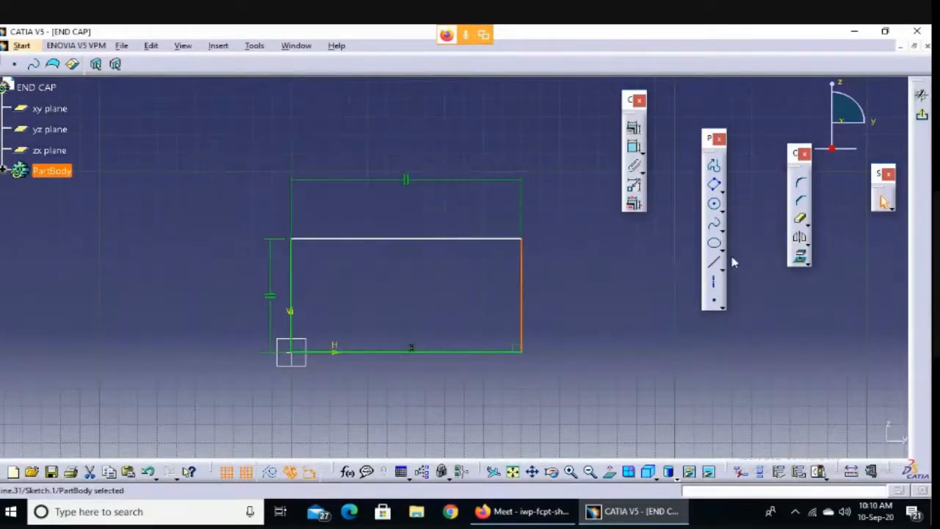
pyautogui.click(634, 147)
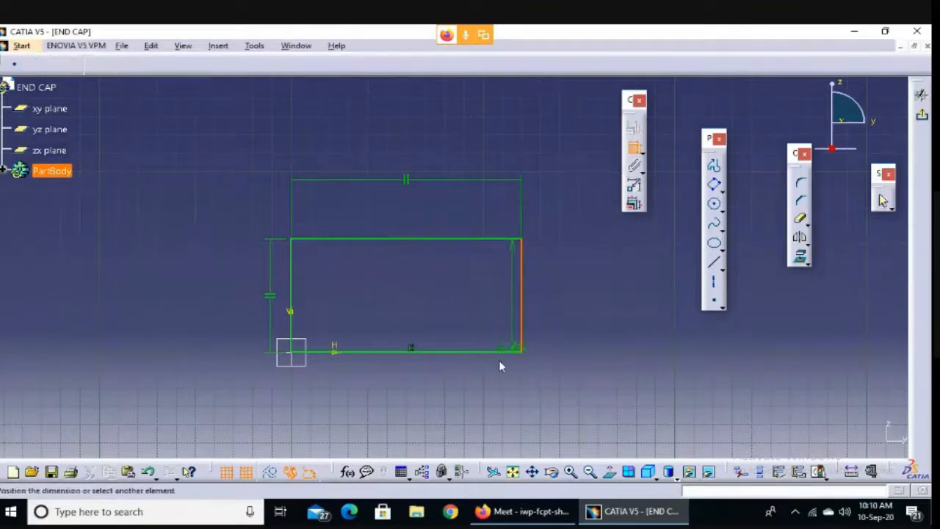
pyautogui.click(608, 360)
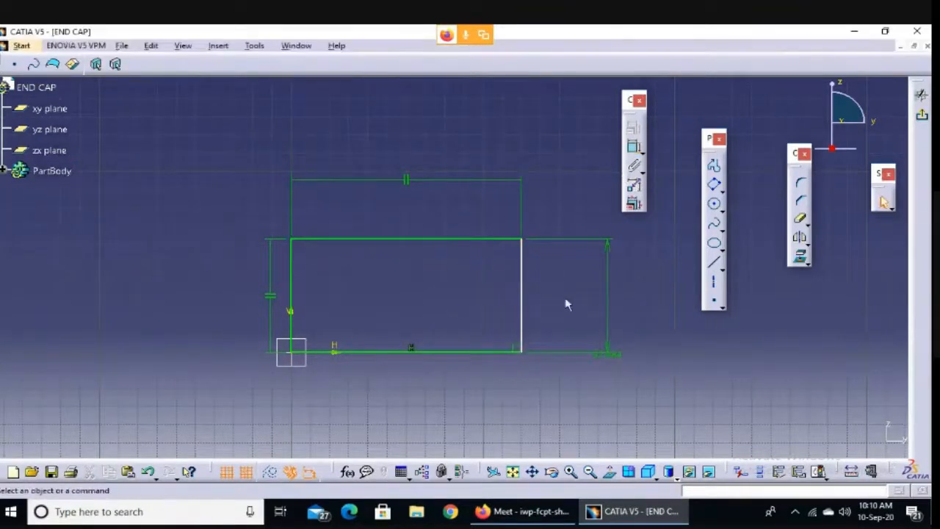
pyautogui.click(635, 148)
pyautogui.click(453, 359)
pyautogui.click(431, 384)
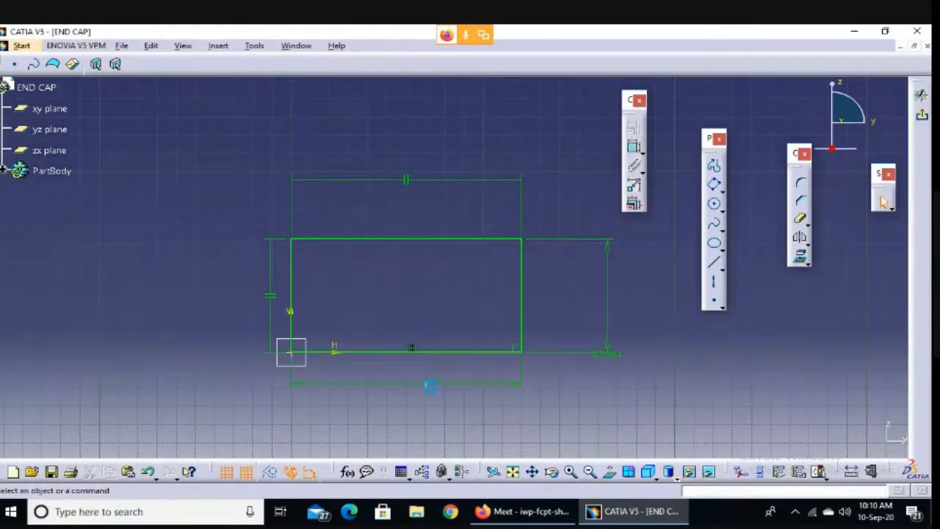
# Try to move the rectangle's upper side, delete the height dimension, and stretch the rectangle upward by that side.
pyautogui.click(523, 293)
pyautogui.moveTo(482, 234); pyautogui.dragTo(489, 154)
pyautogui.click(608, 365)
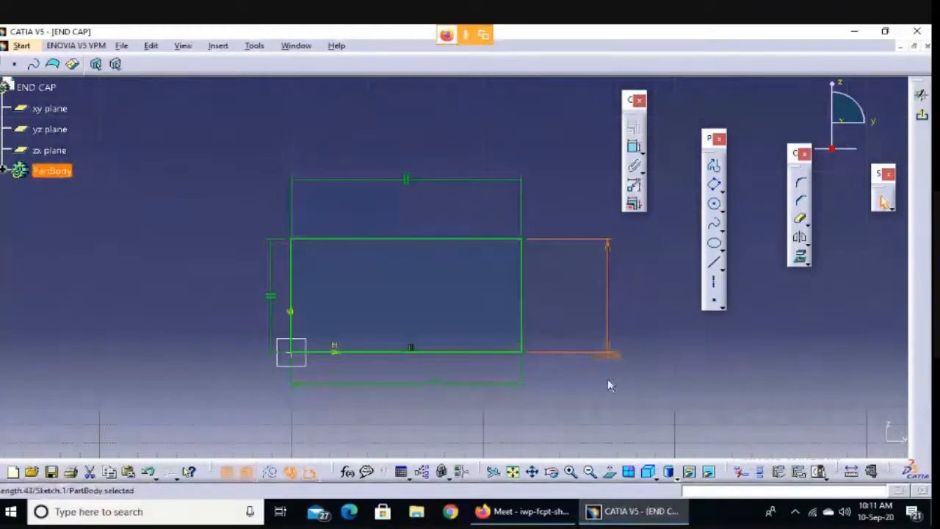
pyautogui.press('Delete')
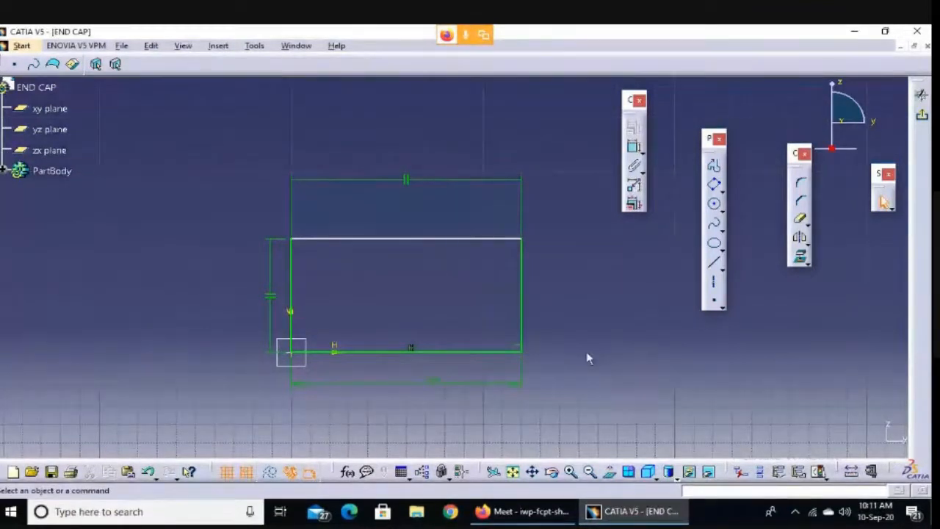
pyautogui.moveTo(445, 239); pyautogui.dragTo(519, 194)
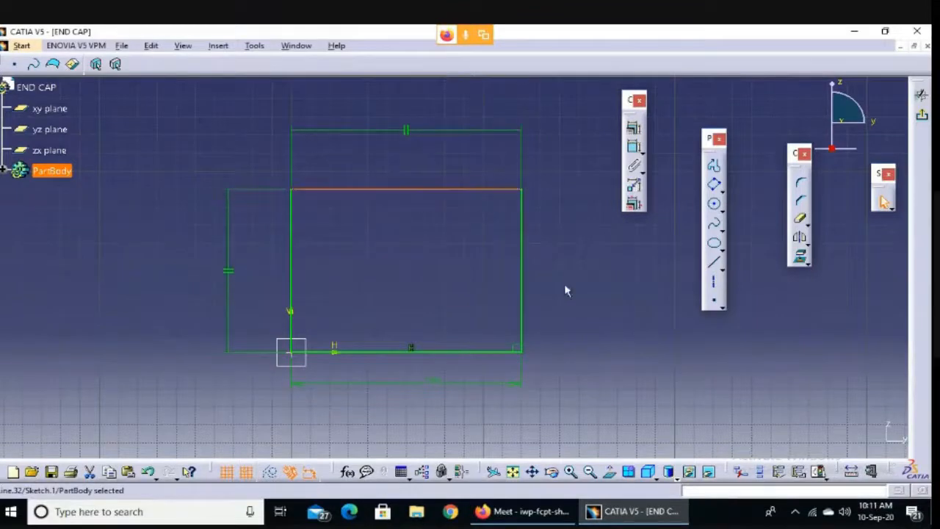
pyautogui.click(583, 301)
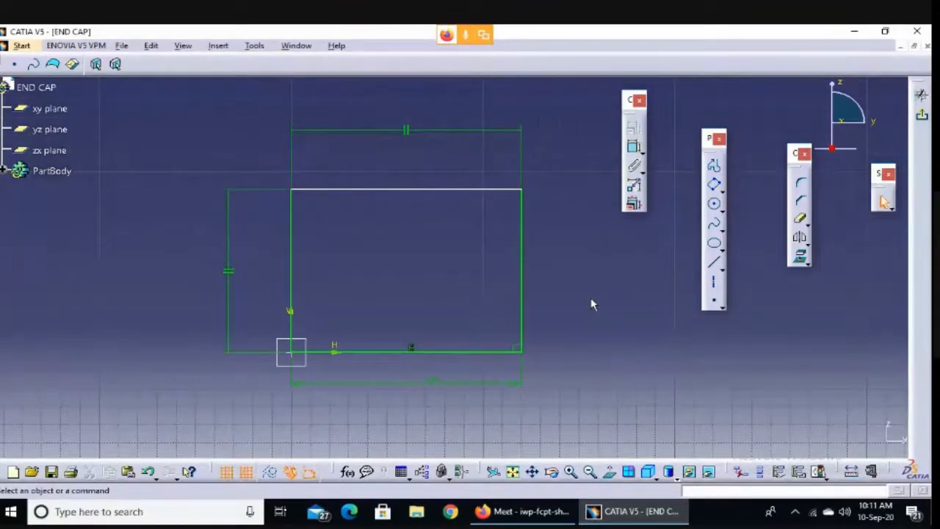
# Expand PartBody and Sketch.1 in the specification tree, and delete the rectangle with its remaining dimension.
pyautogui.click(3, 171)
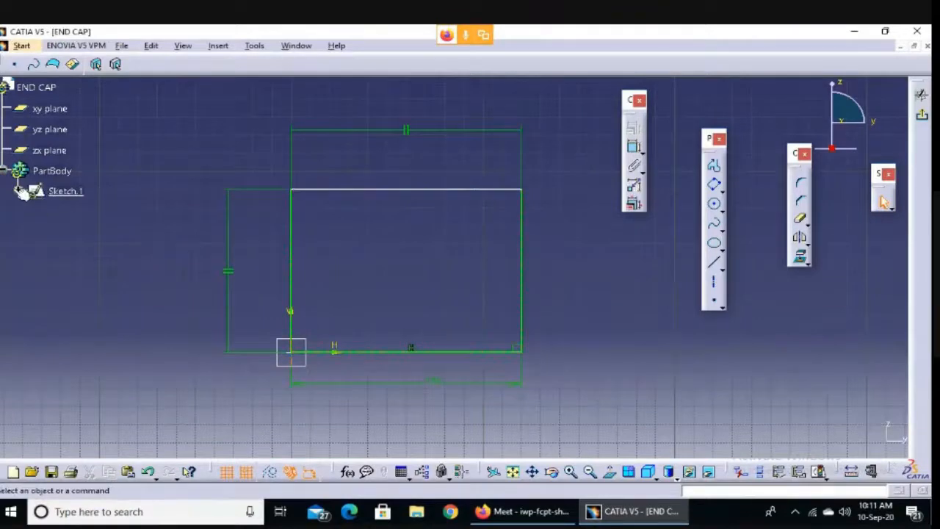
pyautogui.click(19, 191)
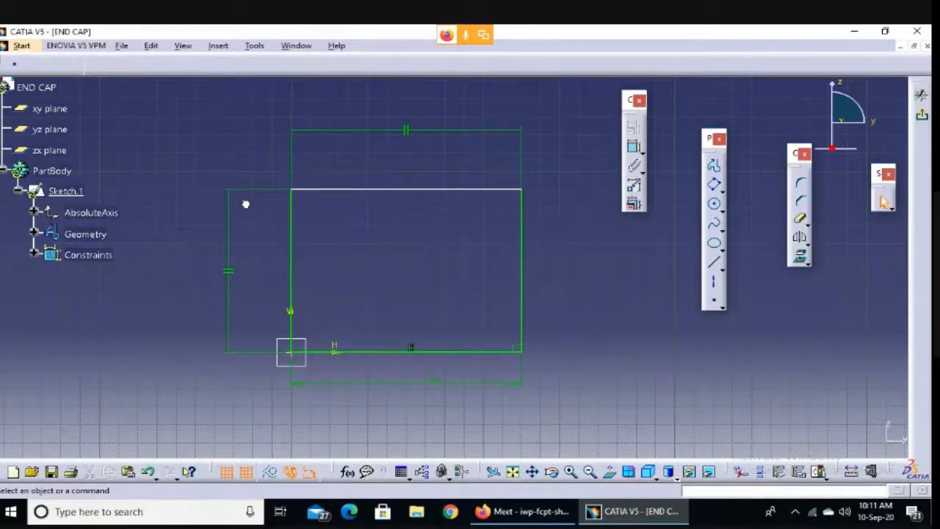
pyautogui.moveTo(178, 100)
pyautogui.mouseDown()
pyautogui.moveTo(594, 399)
pyautogui.moveTo(590, 386)
pyautogui.mouseUp()
pyautogui.press('Delete')
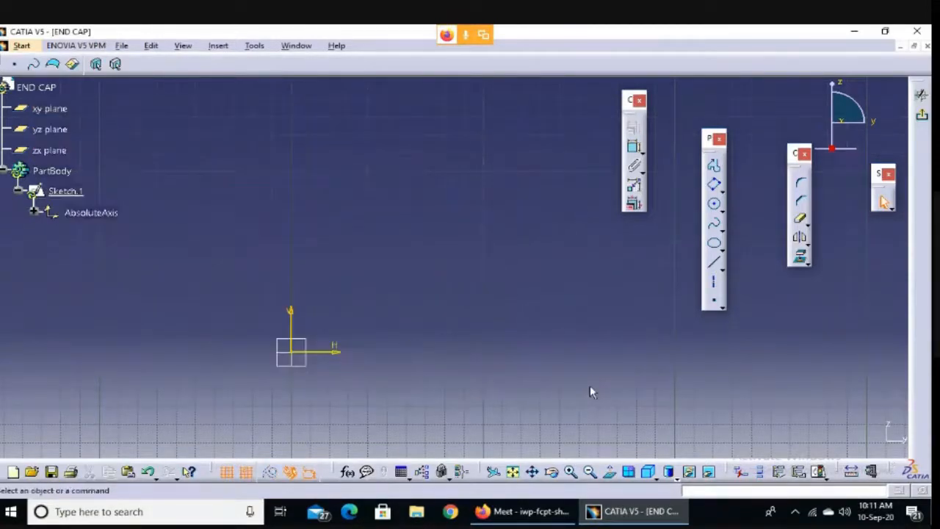
# Draw a parallelogram from the origin with a 100 mm base along the H axis, and delete it with its constraints.
pyautogui.click(721, 191)
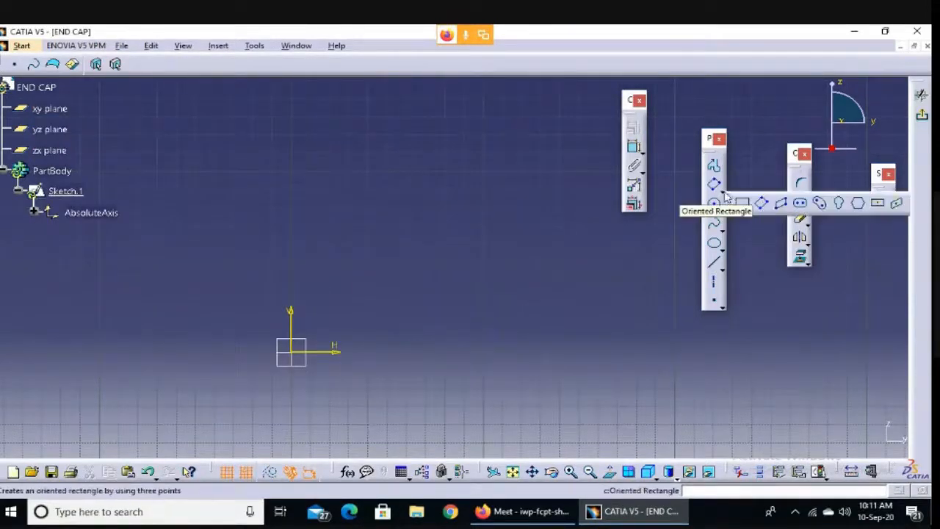
pyautogui.click(781, 204)
pyautogui.click(292, 352)
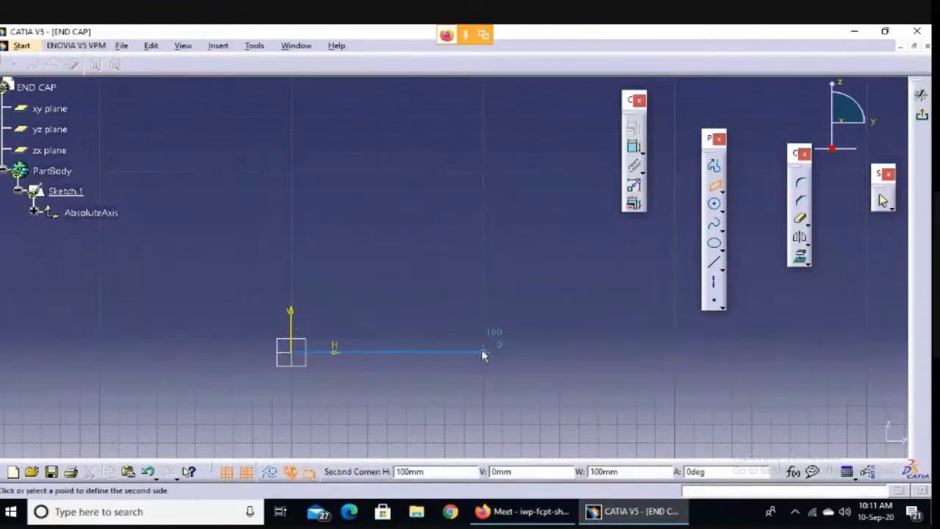
pyautogui.click(483, 353)
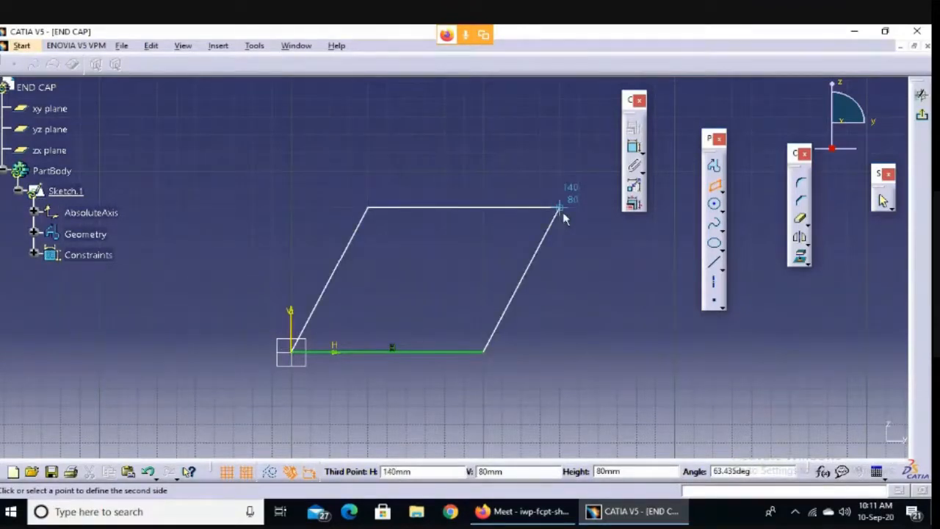
pyautogui.click(566, 262)
pyautogui.click(577, 353)
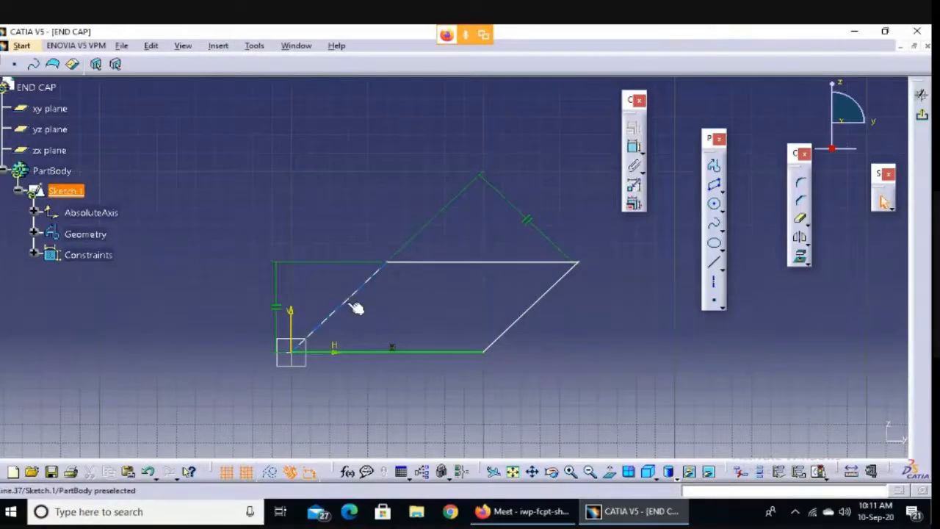
pyautogui.moveTo(196, 148)
pyautogui.mouseDown()
pyautogui.moveTo(309, 377)
pyautogui.moveTo(621, 378)
pyautogui.mouseUp()
pyautogui.press('Delete')
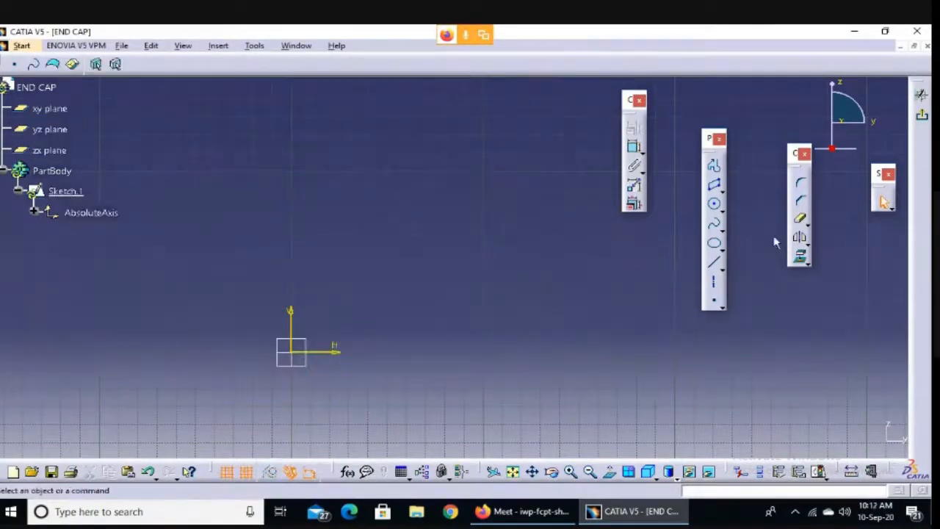
# Draw an elongated hole with a horizontal centre line above the origin and a 20 mm radius.
pyautogui.click(722, 189)
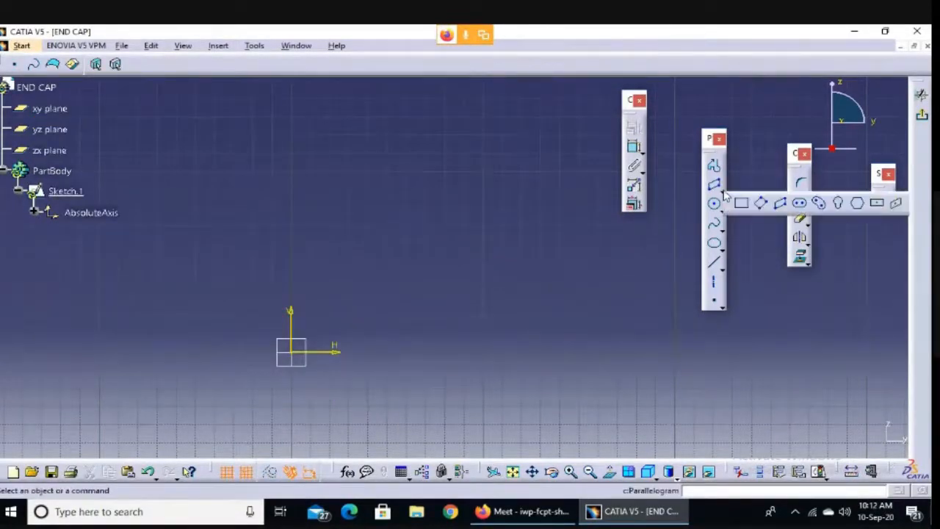
pyautogui.click(801, 205)
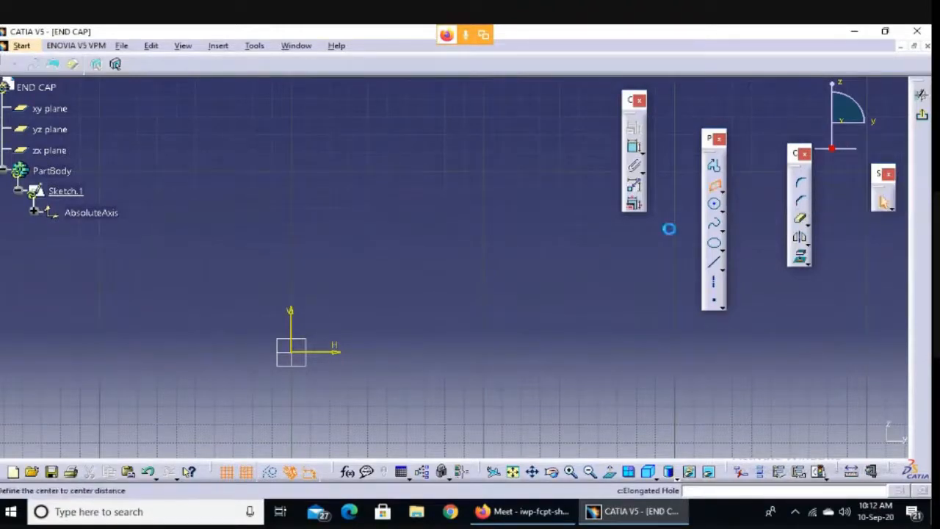
pyautogui.click(272, 244)
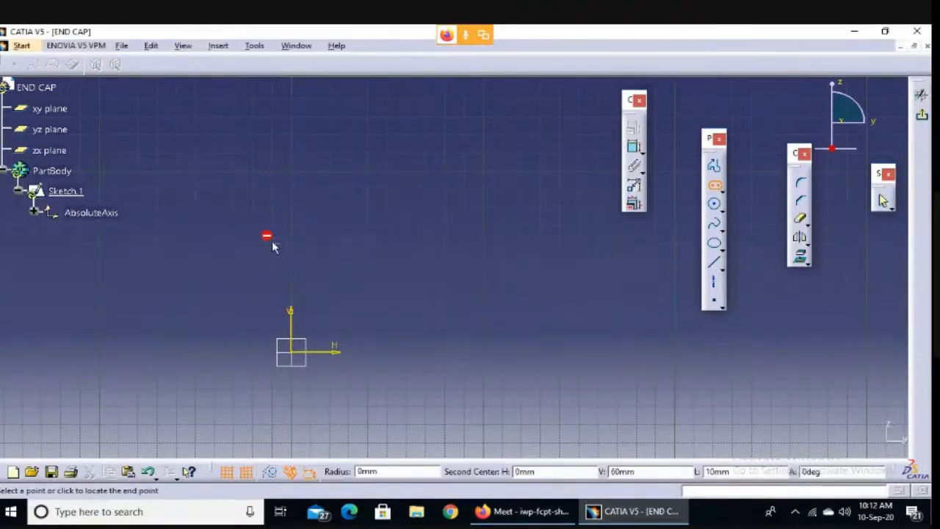
pyautogui.click(524, 244)
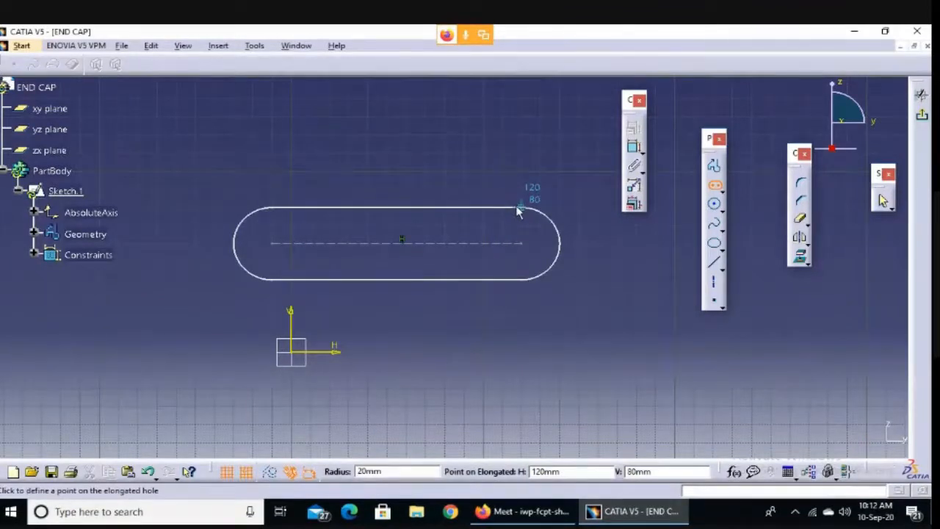
pyautogui.click(518, 211)
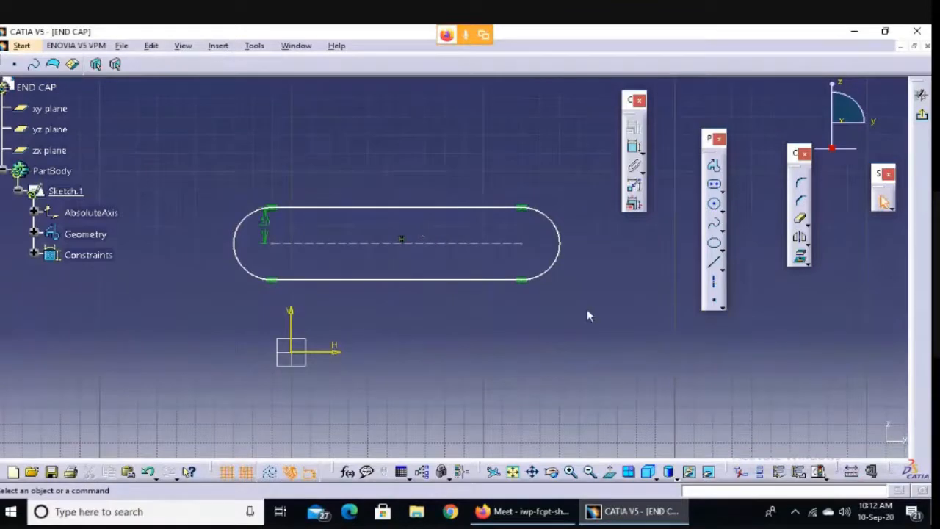
# Draw a slot-shaped closed profile from the origin, with 110 mm straight sides 30 mm apart and arcs at both ends, using the Profile tool.
pyautogui.click(713, 166)
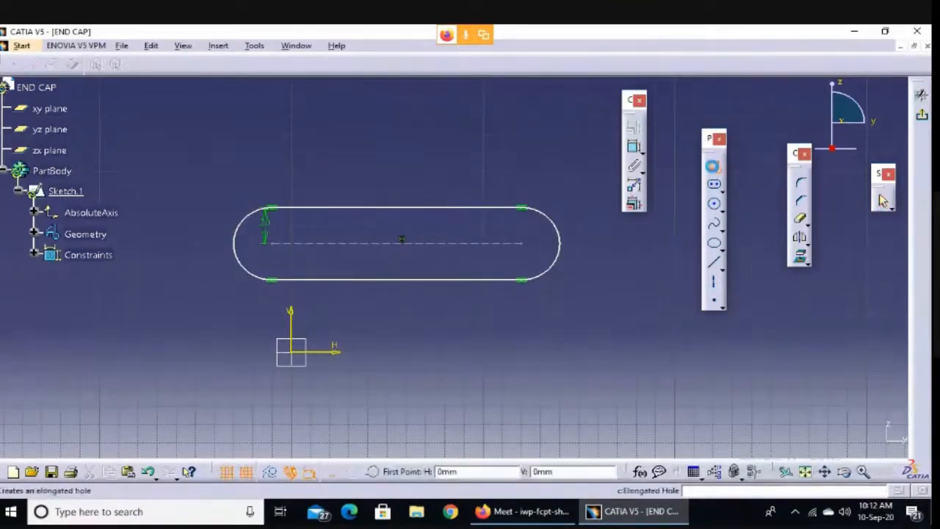
pyautogui.click(292, 352)
pyautogui.click(500, 352)
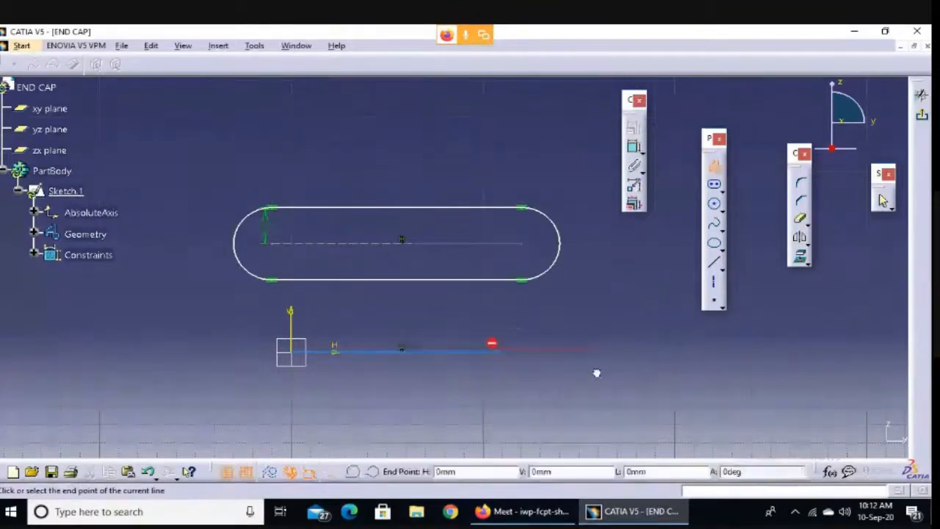
pyautogui.click(502, 405)
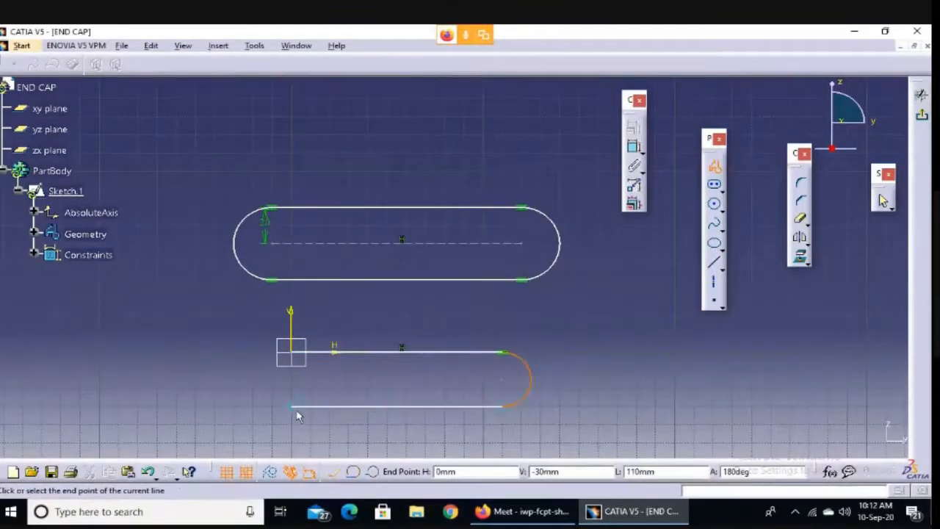
pyautogui.click(296, 402)
pyautogui.click(268, 355)
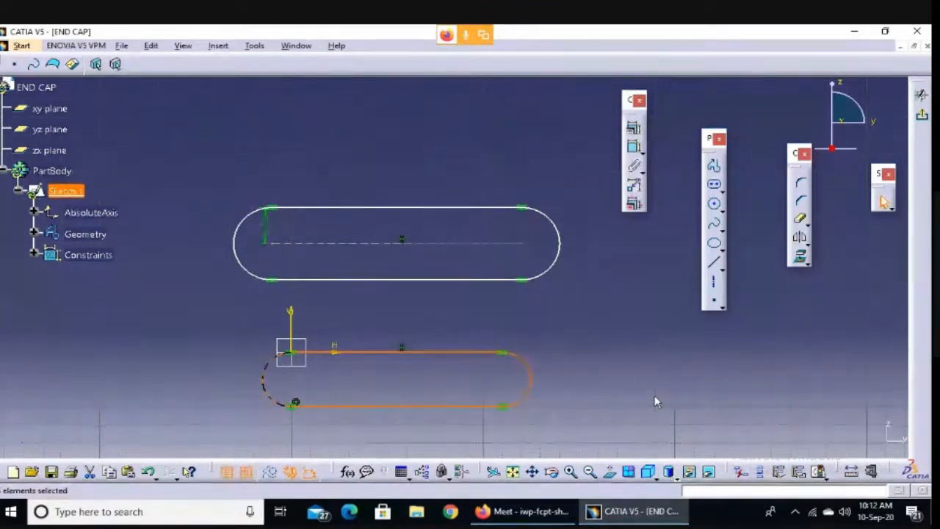
# Delete the slot-shaped profile below the elongated hole.
pyautogui.click(703, 340)
pyautogui.moveTo(307, 395); pyautogui.dragTo(598, 426)
pyautogui.press('Delete')
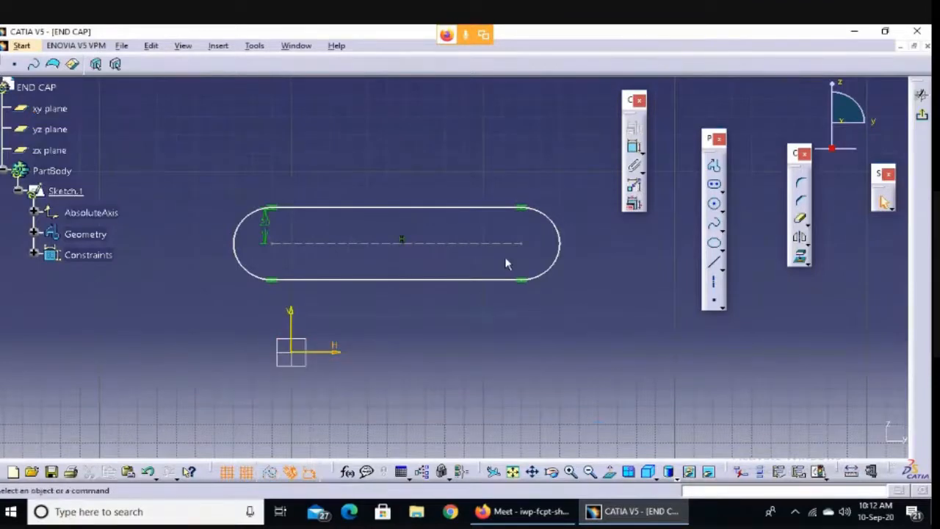
# Move the elongated hole upward and slightly left by the right end of its centre line.
pyautogui.moveTo(525, 245)
pyautogui.mouseDown()
pyautogui.moveTo(622, 248)
pyautogui.moveTo(455, 252)
pyautogui.moveTo(572, 218)
pyautogui.moveTo(518, 210)
pyautogui.moveTo(510, 219)
pyautogui.mouseUp()
pyautogui.click(509, 294)
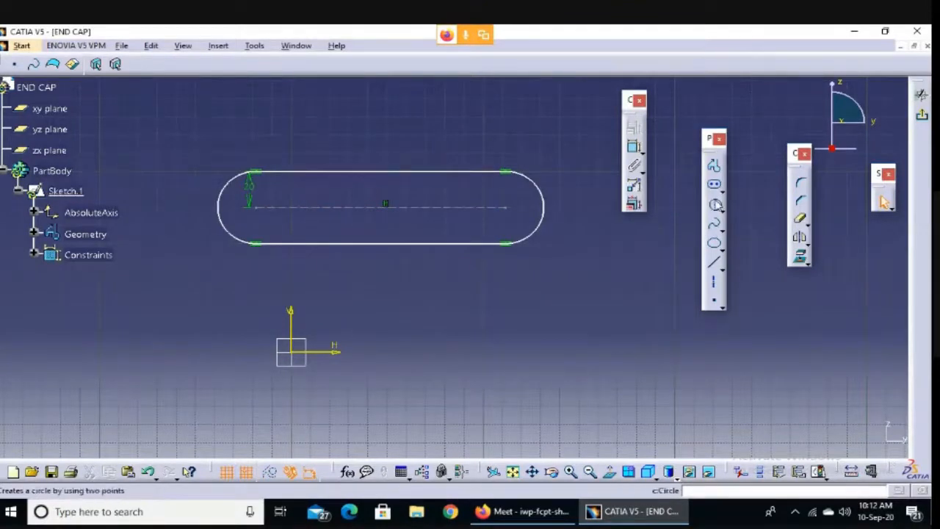
# Dimension the height of the elongated hole's centre line above the horizontal axis and move the hole to the right of the vertical axis.
pyautogui.click(633, 147)
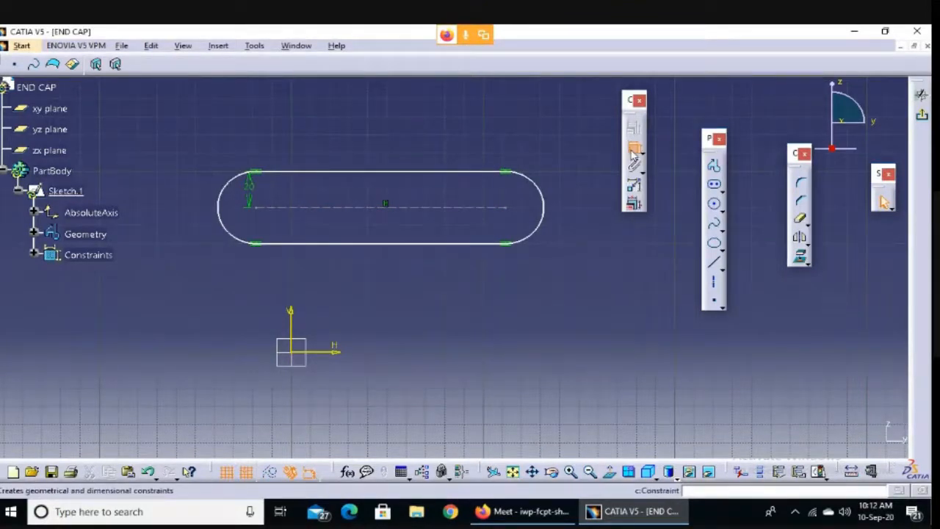
pyautogui.click(328, 354)
pyautogui.click(351, 209)
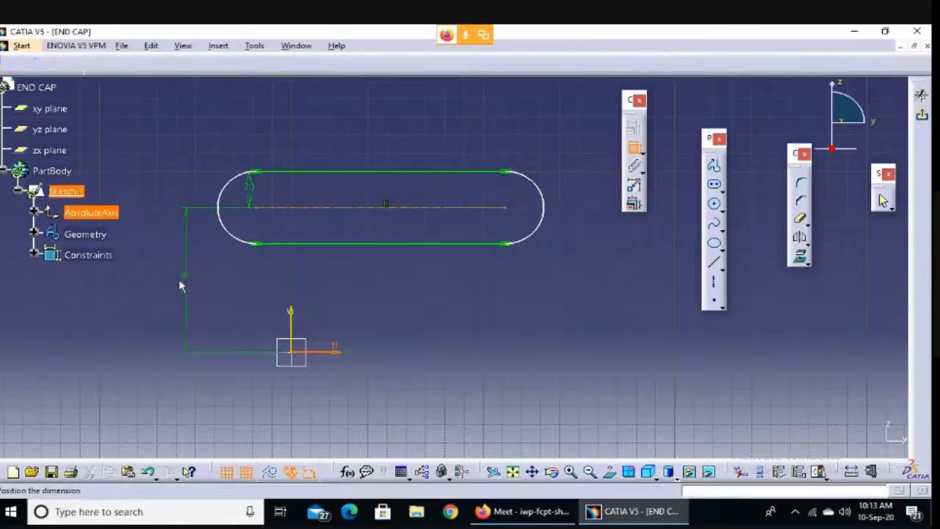
pyautogui.click(176, 286)
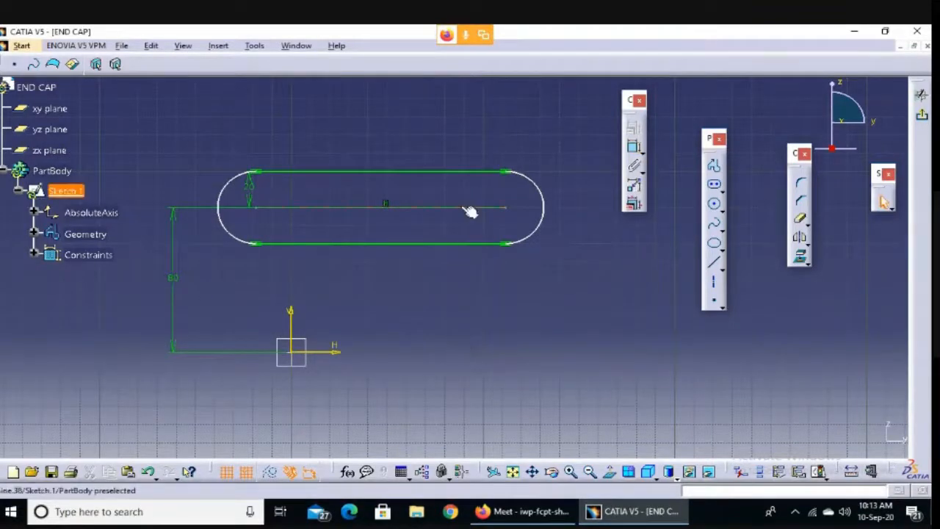
pyautogui.moveTo(468, 211); pyautogui.dragTo(617, 213)
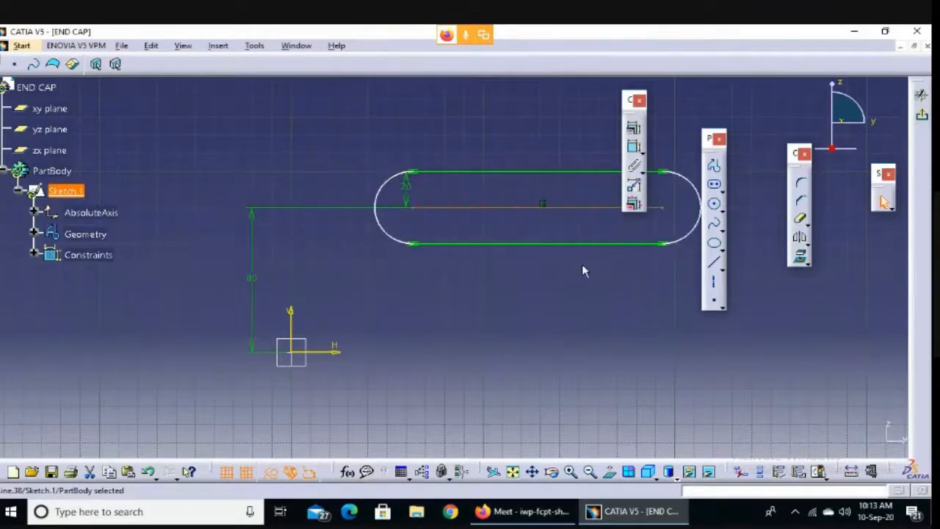
pyautogui.click(588, 350)
# Dimension the horizontal distance from the vertical axis to the elongated hole's left centre point and set it to 60 mm.
pyautogui.click(713, 164)
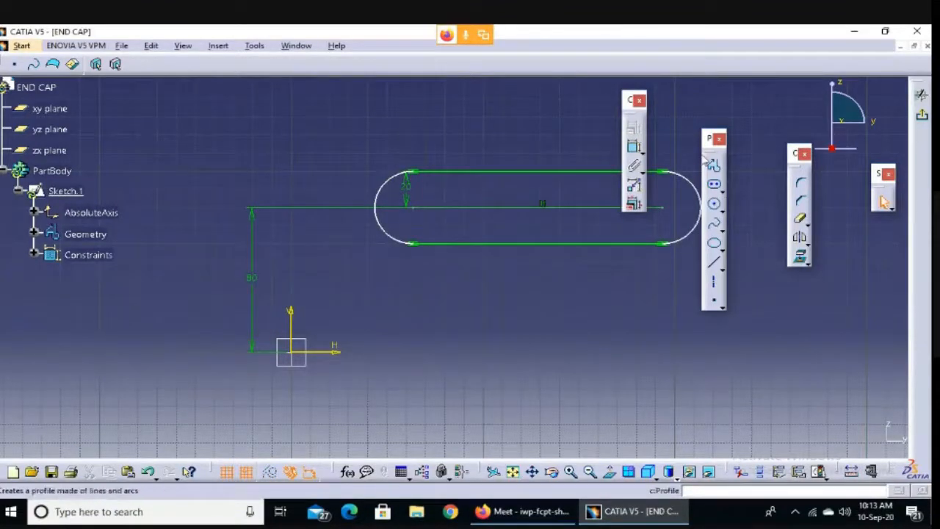
pyautogui.click(634, 147)
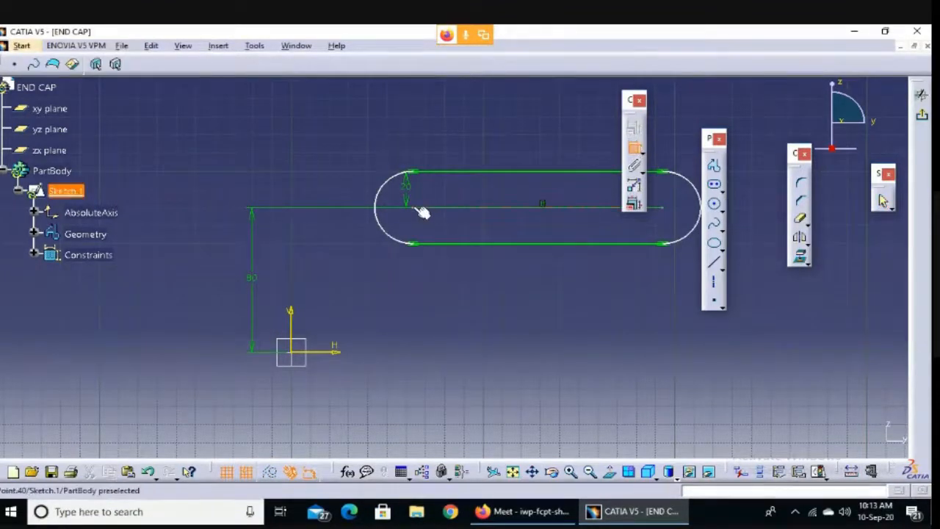
pyautogui.click(293, 312)
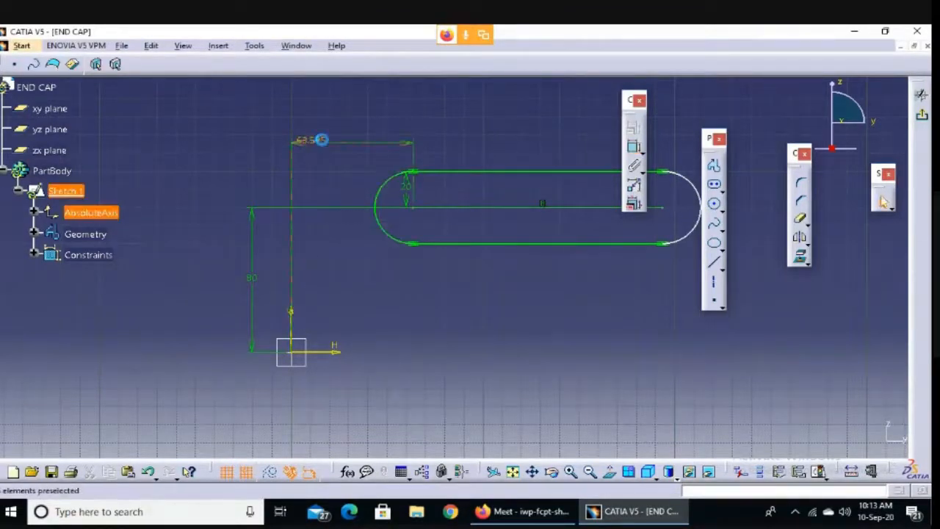
pyautogui.doubleClick(321, 140)
pyautogui.write('6')
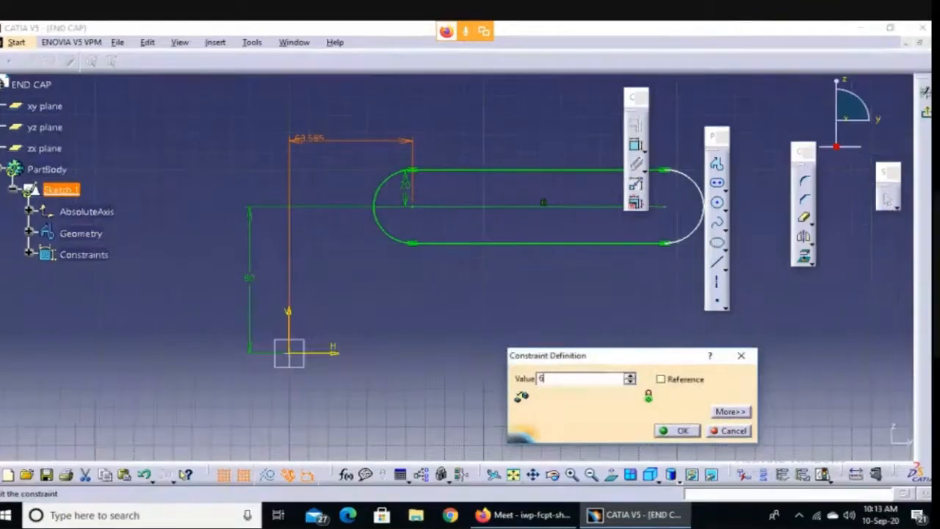
pyautogui.write('0')
pyautogui.press('Return')
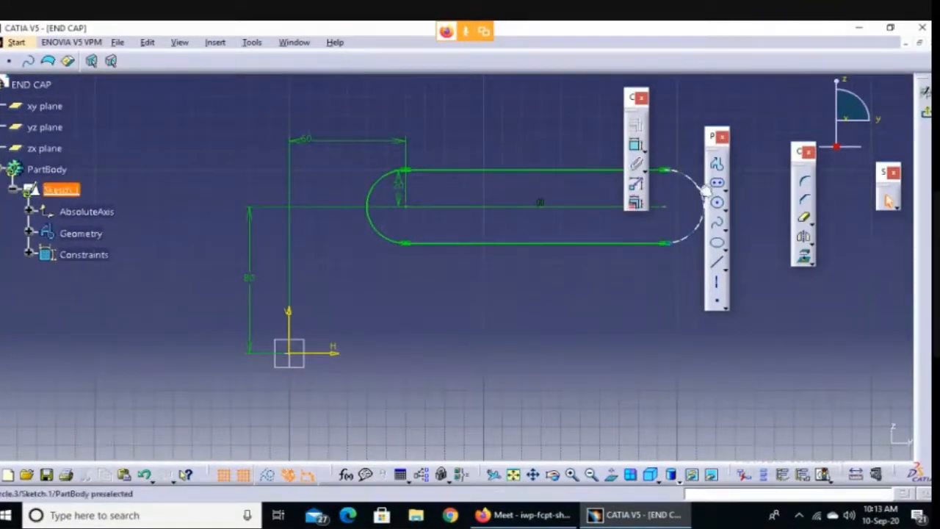
pyautogui.moveTo(706, 191)
pyautogui.mouseDown()
pyautogui.moveTo(701, 180)
pyautogui.moveTo(771, 166)
pyautogui.moveTo(430, 230)
pyautogui.moveTo(819, 235)
pyautogui.moveTo(525, 263)
pyautogui.moveTo(564, 272)
pyautogui.moveTo(815, 274)
pyautogui.moveTo(703, 297)
pyautogui.mouseUp()
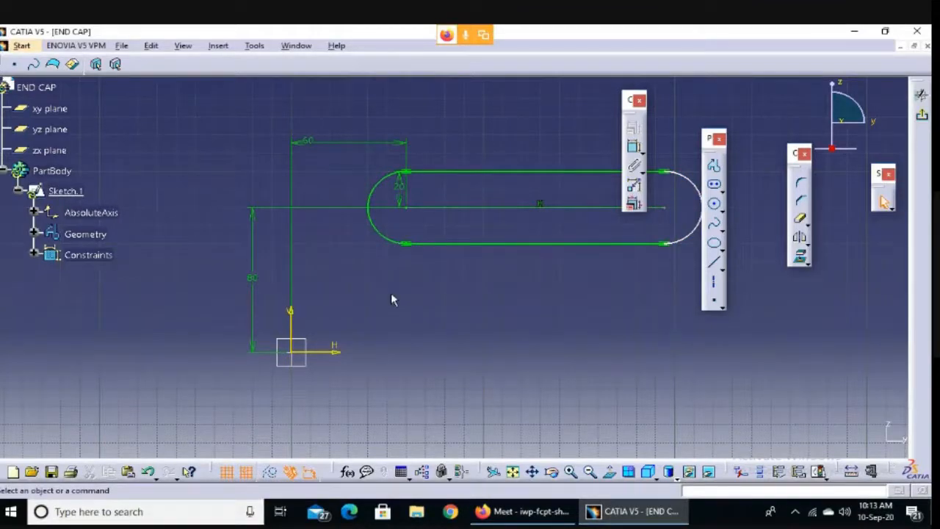
pyautogui.hotkey('ctrl', '2')
pyautogui.keyDown('shift'); pyautogui.moveTo(406, 210); pyautogui.dragTo(405, 287); pyautogui.keyUp('shift')
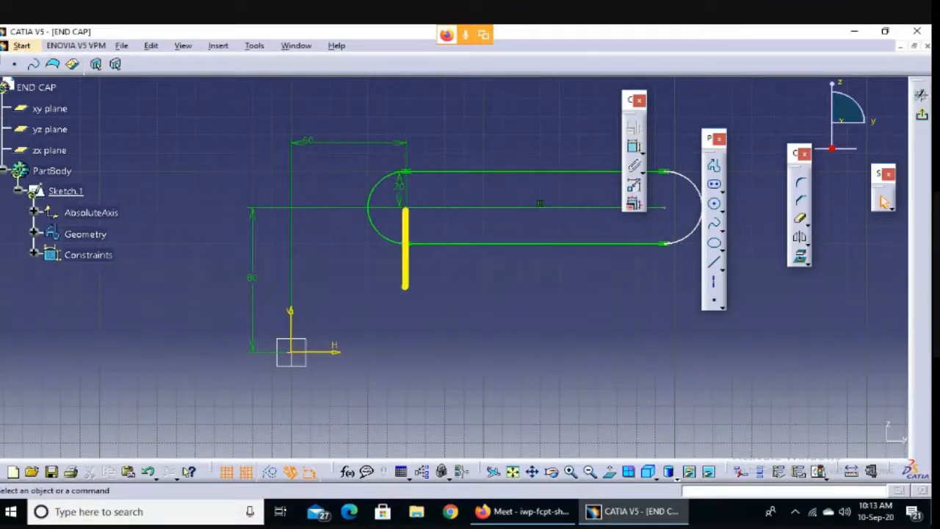
pyautogui.moveTo(666, 209); pyautogui.dragTo(636, 288)
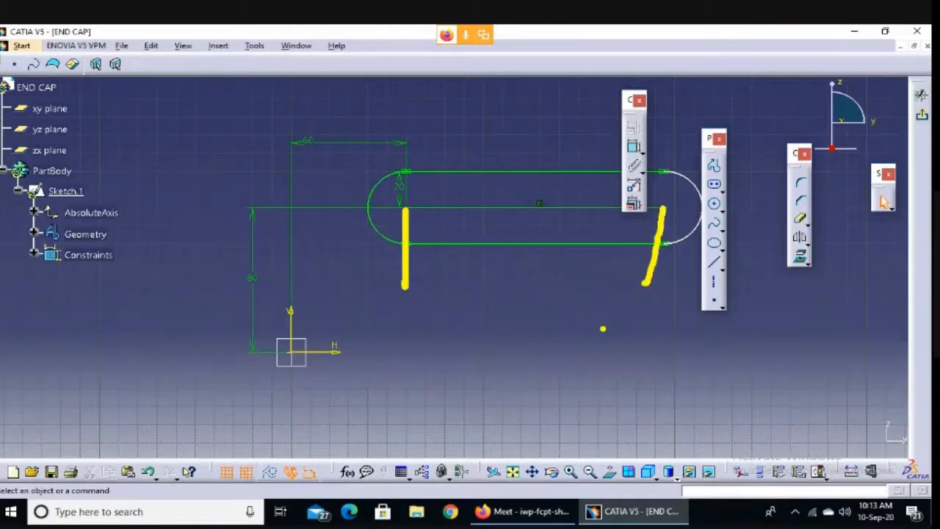
pyautogui.press('Escape')
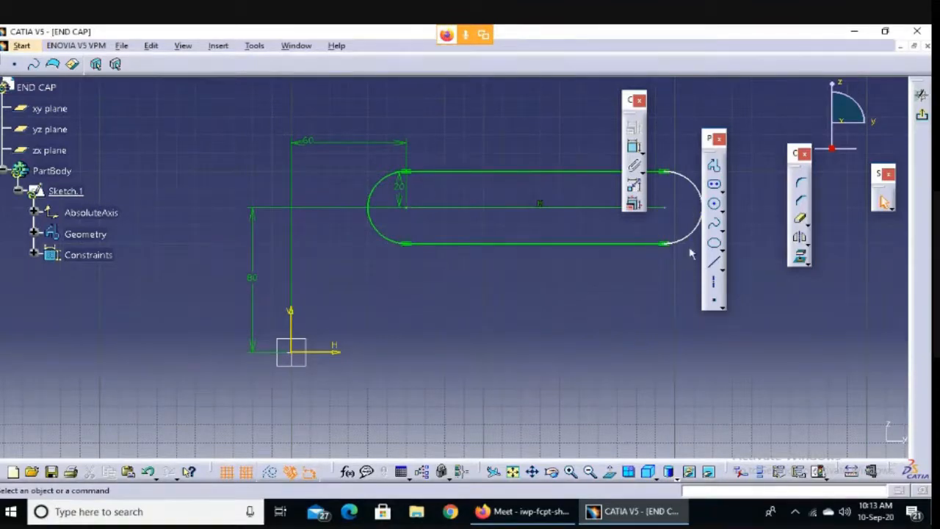
# Shorten the elongated hole from its right end and delete the redundant 20 mm radius dimension on its right arc.
pyautogui.moveTo(693, 242)
pyautogui.mouseDown()
pyautogui.moveTo(926, 237)
pyautogui.moveTo(589, 263)
pyautogui.moveTo(665, 254)
pyautogui.moveTo(626, 242)
pyautogui.mouseUp()
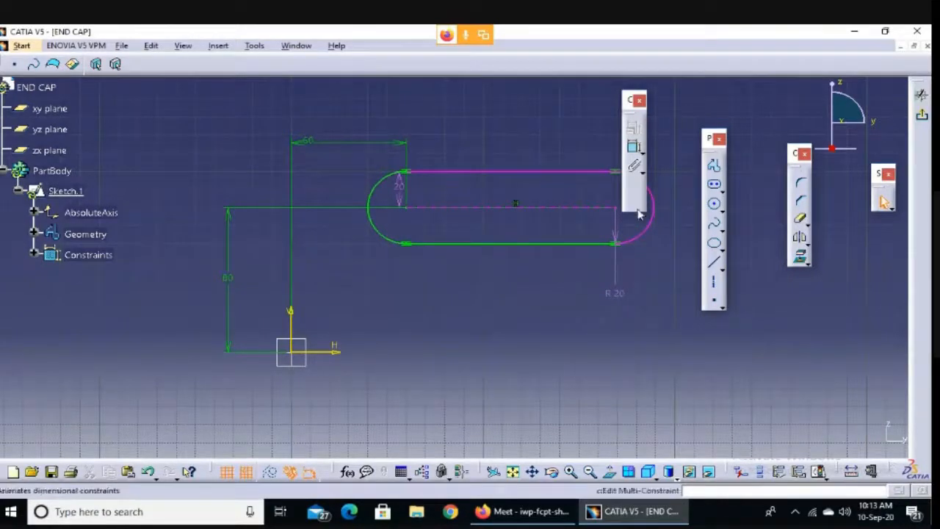
pyautogui.click(619, 291)
pyautogui.press('Delete')
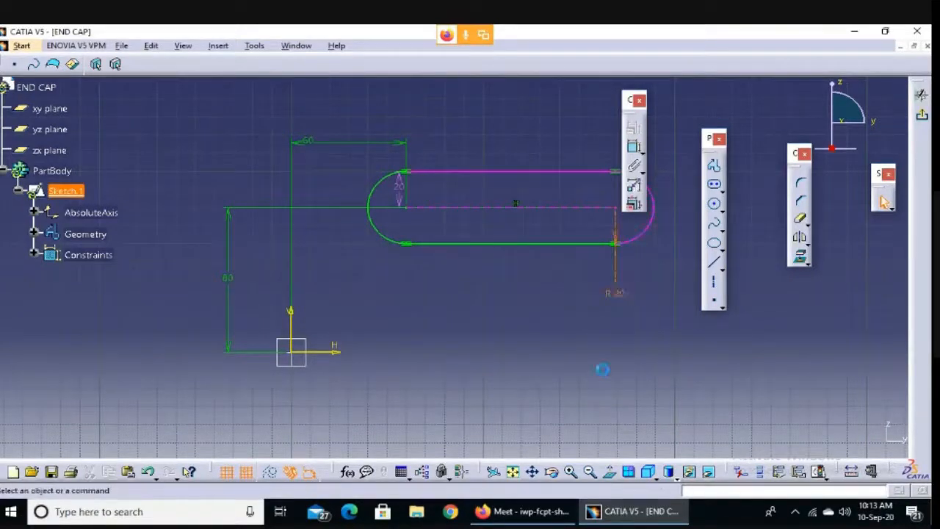
# Dimension the length of the elongated hole's straight side and set it to 100 mm.
pyautogui.click(633, 147)
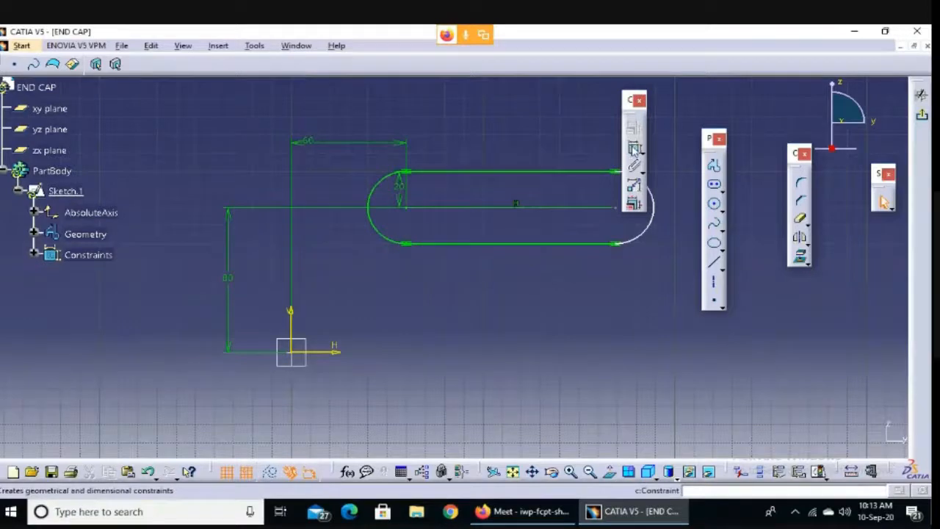
pyautogui.click(540, 243)
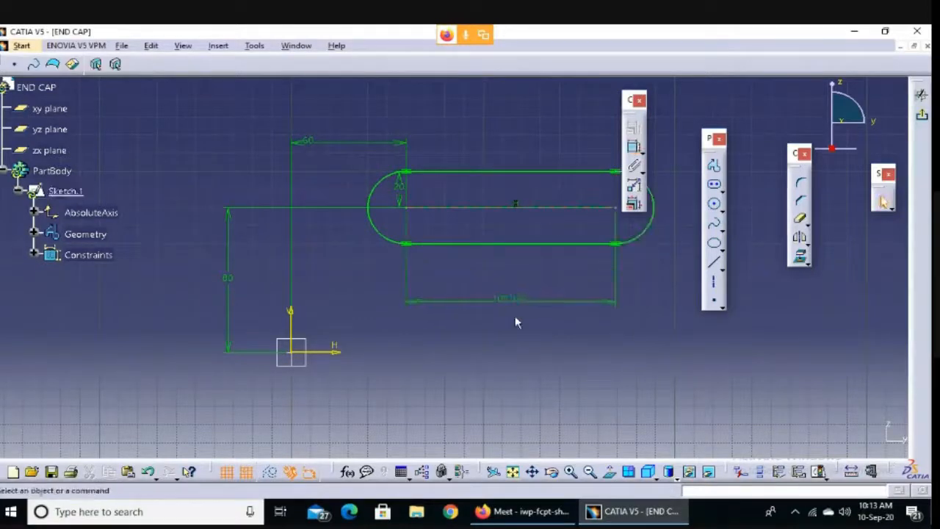
pyautogui.click(517, 299)
pyautogui.doubleClick(516, 300)
pyautogui.write('100')
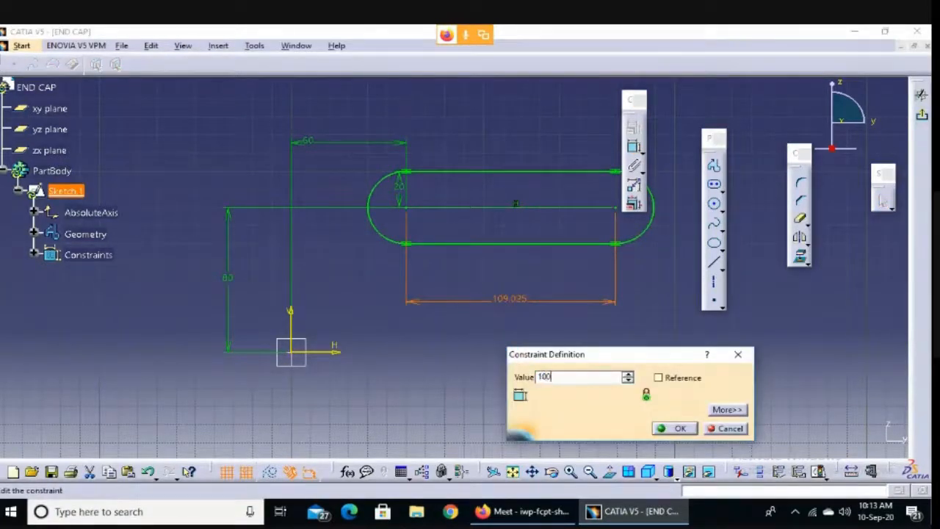
pyautogui.press('Return')
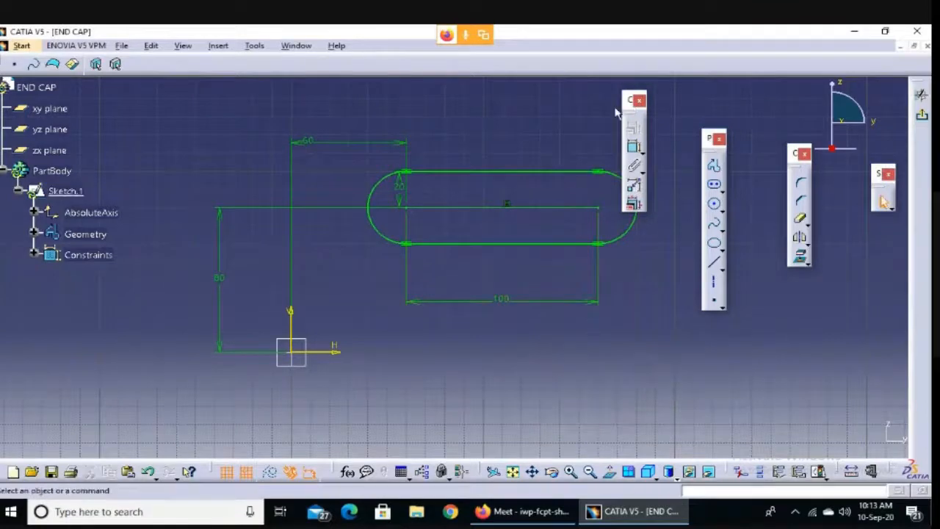
# Move the constraint toolbar clear of the sketch and delete the elongated hole's 100 mm length dimension.
pyautogui.moveTo(629, 103); pyautogui.dragTo(878, 250)
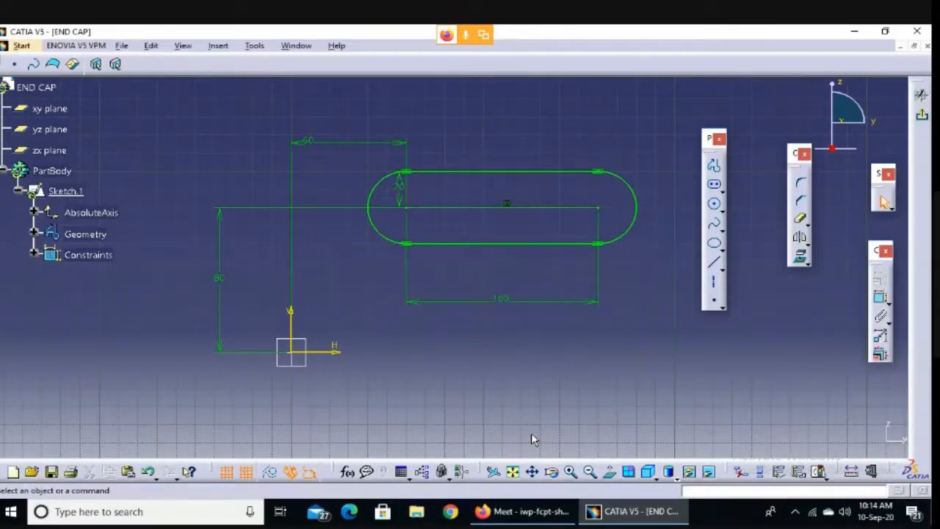
pyautogui.moveTo(513, 306); pyautogui.dragTo(513, 309)
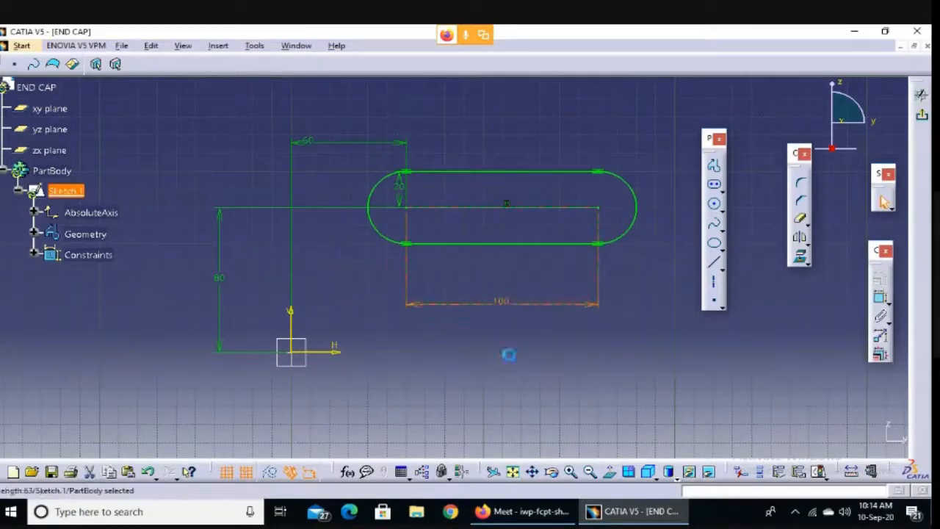
pyautogui.click(509, 376)
pyautogui.click(506, 304)
pyautogui.press('Delete')
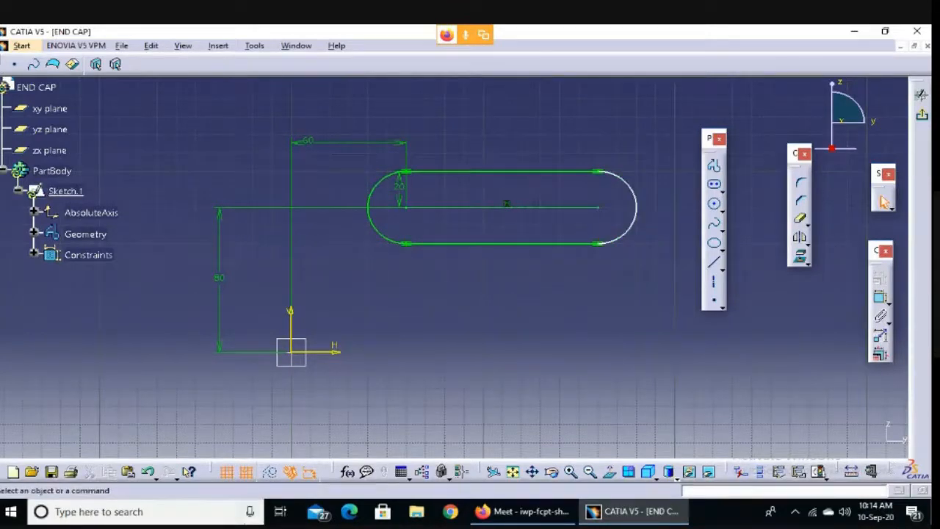
pyautogui.moveTo(637, 233)
pyautogui.mouseDown()
pyautogui.moveTo(764, 233)
pyautogui.moveTo(540, 228)
pyautogui.moveTo(751, 235)
pyautogui.moveTo(639, 234)
pyautogui.mouseUp()
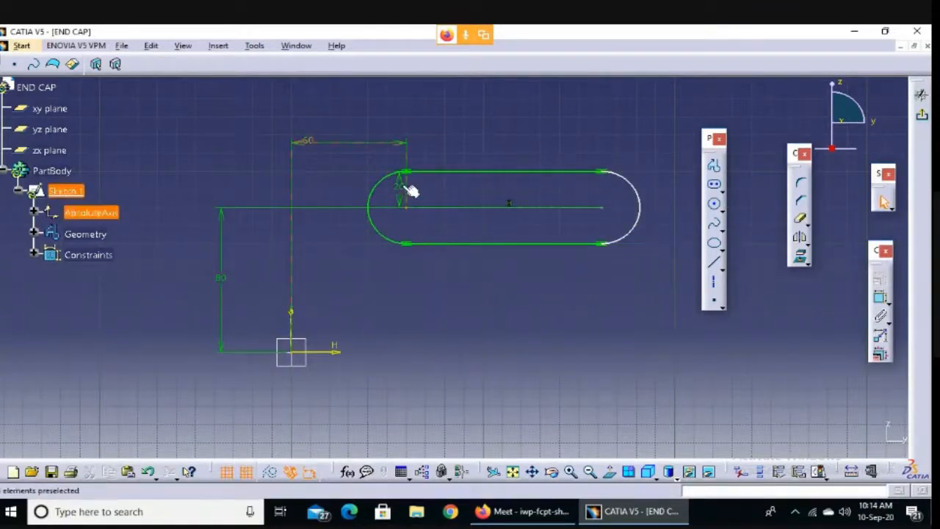
# Reposition the radius, height and horizontal distance dimensions so they sit clear of each other beside and above the elongated hole.
pyautogui.moveTo(404, 193); pyautogui.dragTo(504, 125)
pyautogui.click(534, 134)
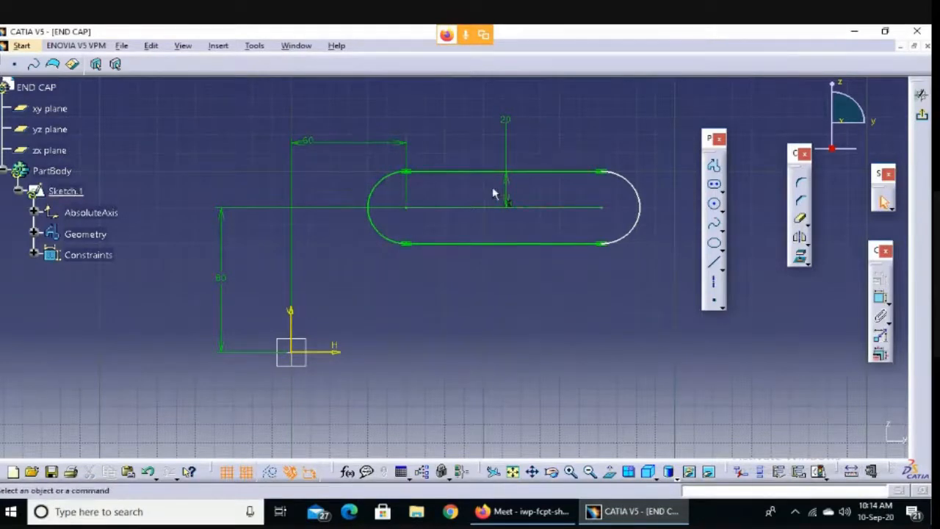
pyautogui.moveTo(510, 192); pyautogui.dragTo(327, 198)
pyautogui.moveTo(227, 274); pyautogui.dragTo(373, 292)
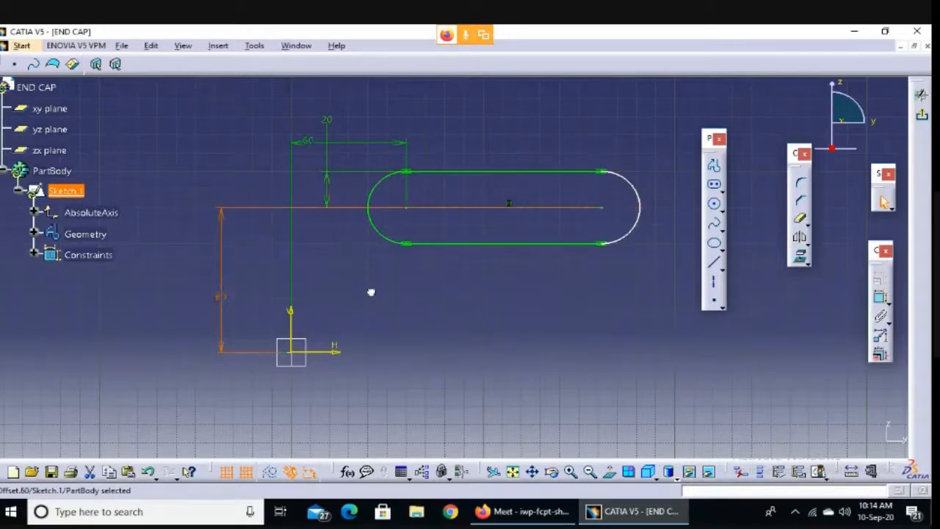
pyautogui.moveTo(242, 367); pyautogui.dragTo(352, 216)
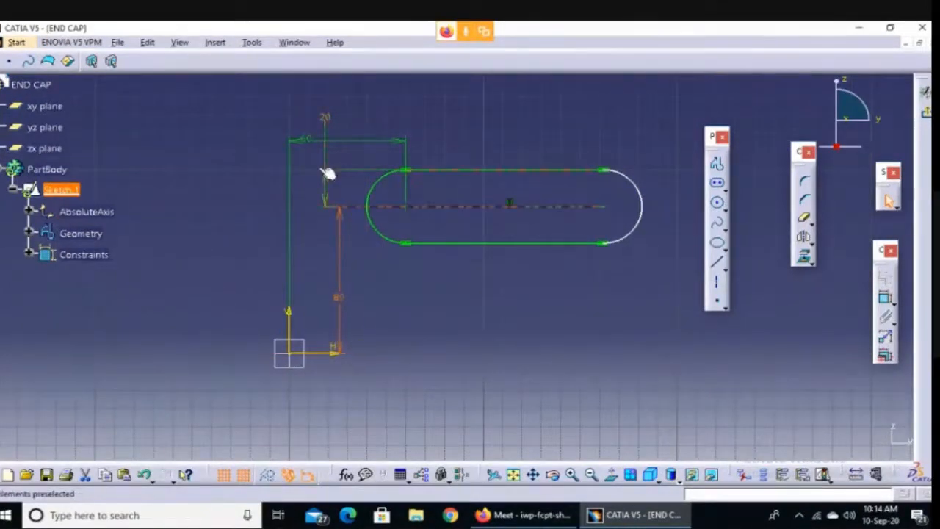
pyautogui.moveTo(307, 140); pyautogui.dragTo(340, 95)
pyautogui.click(501, 113)
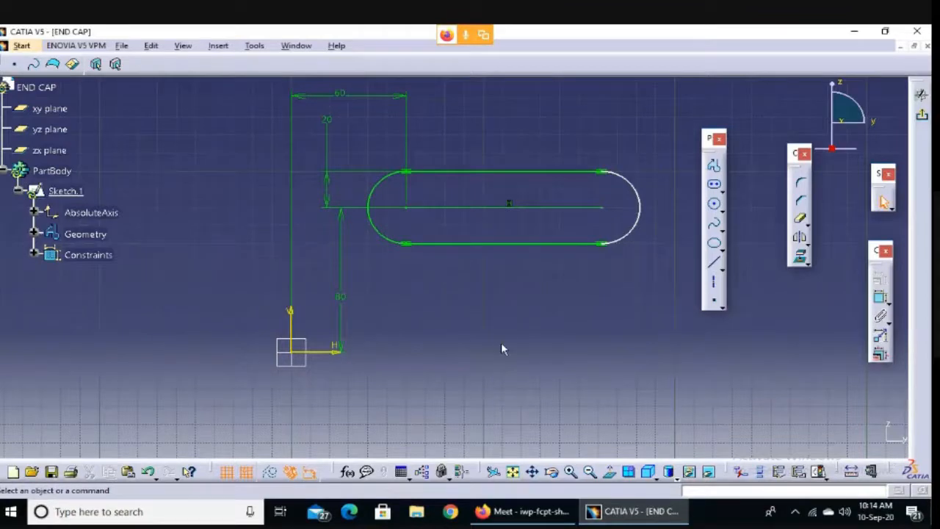
# Delete the horizontal elongated hole together with all its dimensions.
pyautogui.scroll(-1, 501, 343)
pyautogui.scroll(2, 501, 343)
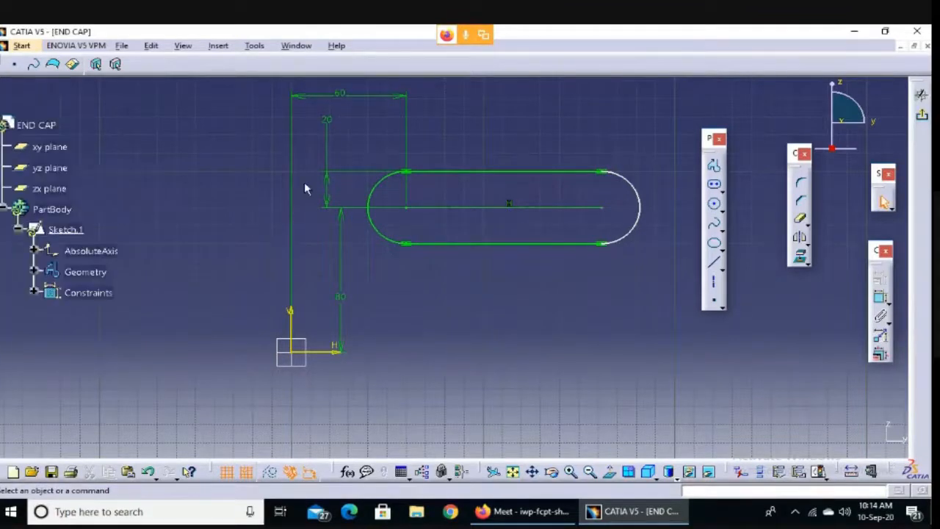
pyautogui.scroll(2, 279, 184)
pyautogui.moveTo(214, 86)
pyautogui.mouseDown()
pyautogui.moveTo(676, 273)
pyautogui.moveTo(677, 299)
pyautogui.mouseUp()
pyautogui.press('Delete')
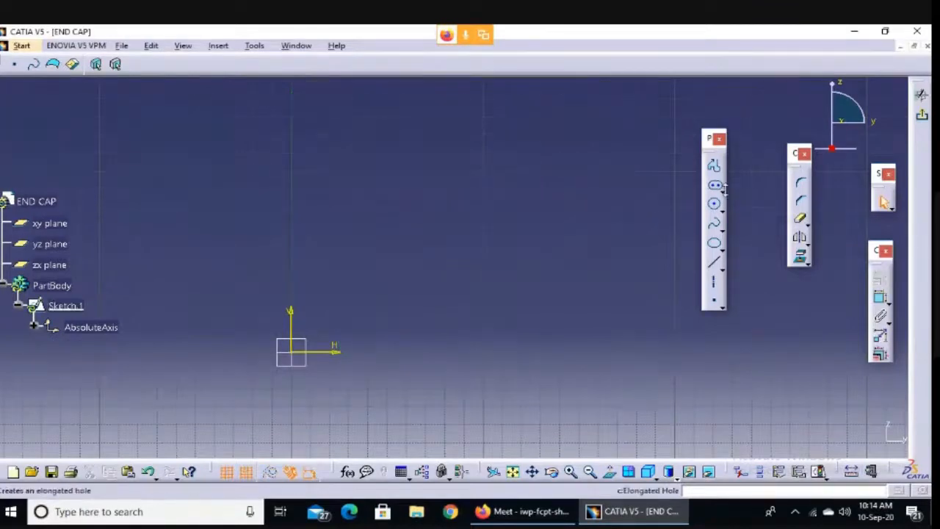
# Draw a vertical elongated hole with its first centre at H 60 mm, V 110 mm and a 10 mm radius.
pyautogui.click(719, 188)
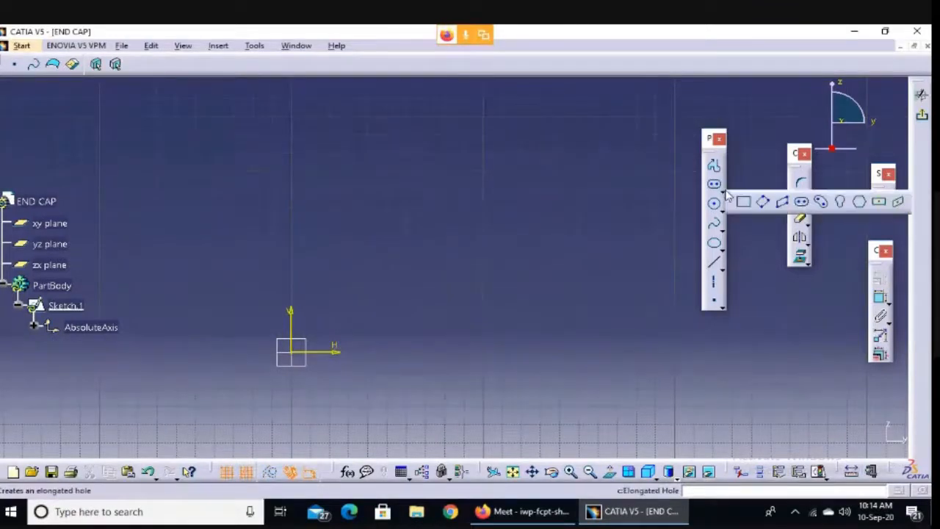
pyautogui.click(801, 202)
pyautogui.click(405, 159)
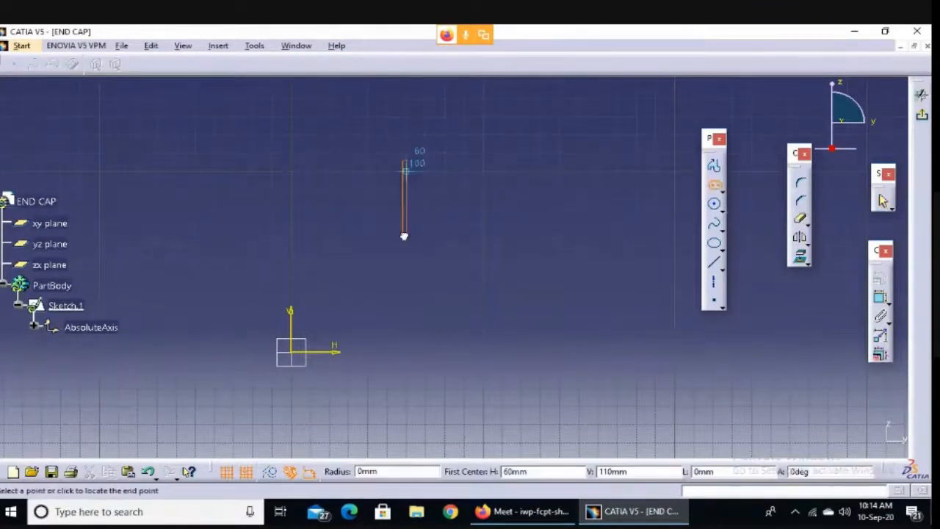
pyautogui.click(405, 332)
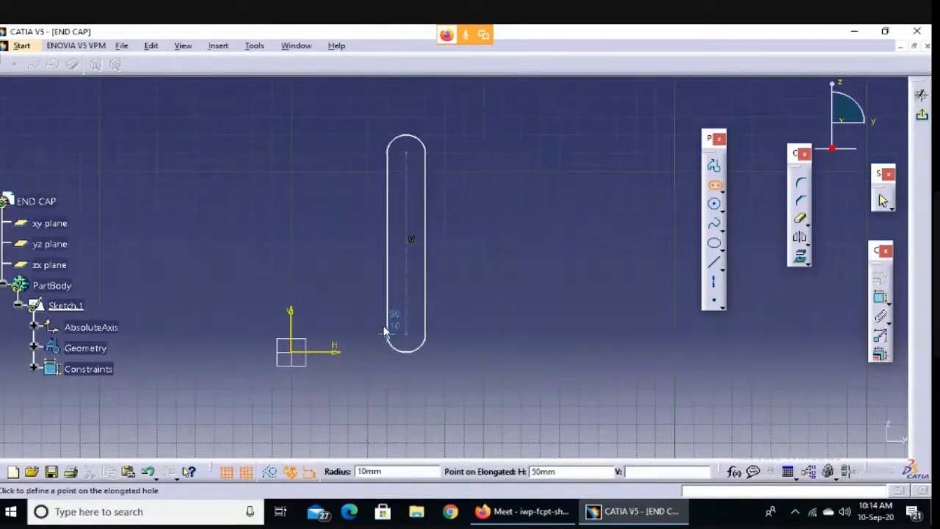
pyautogui.click(406, 319)
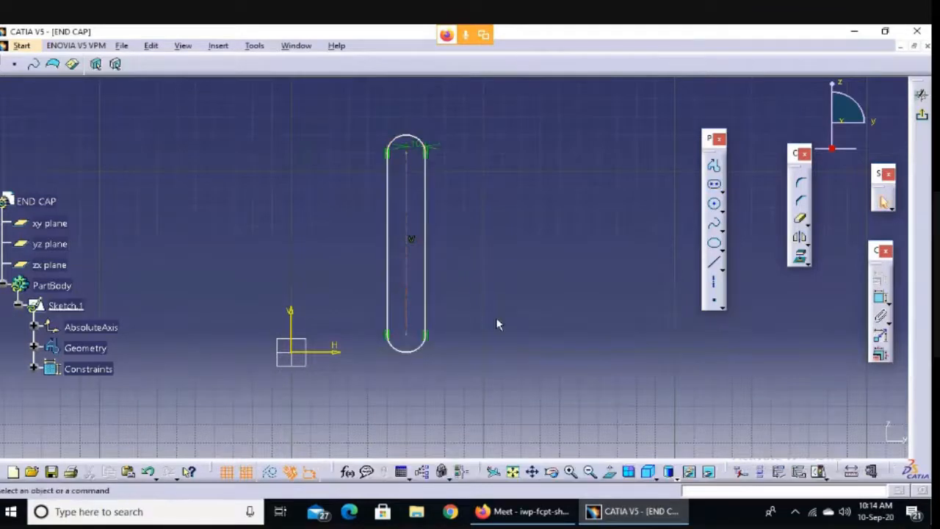
# Draw a cylindrical elongated hole beside the vertical one, starting at H 120 mm, V 90 mm with a centre arc radius of about 81 mm.
pyautogui.click(722, 189)
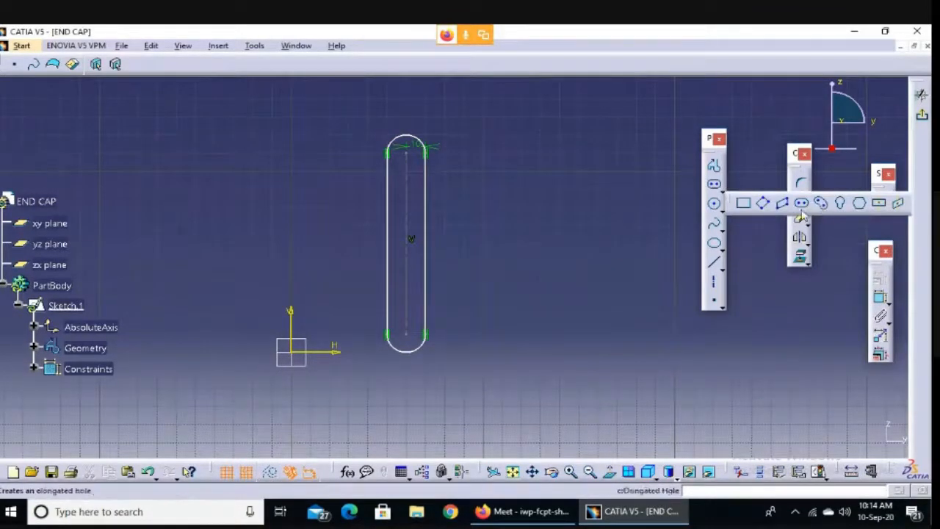
pyautogui.click(822, 205)
pyautogui.click(502, 331)
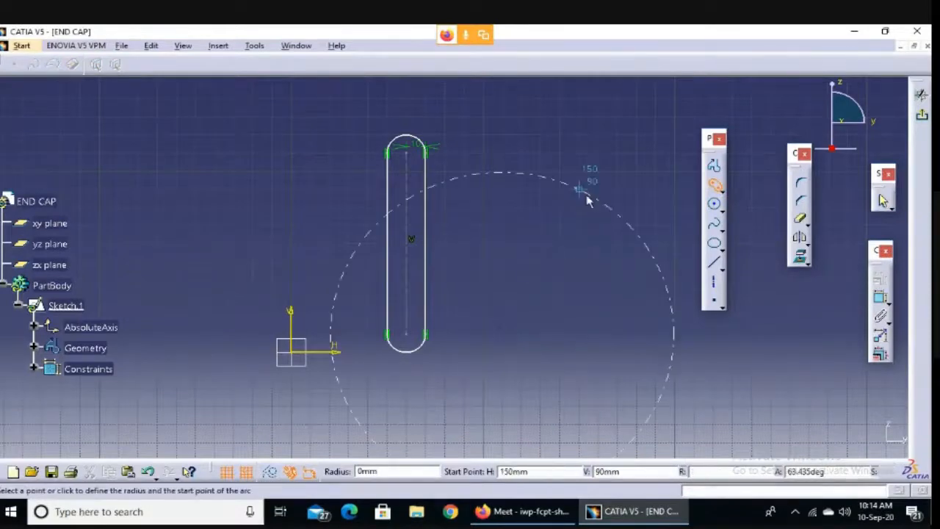
pyautogui.click(519, 190)
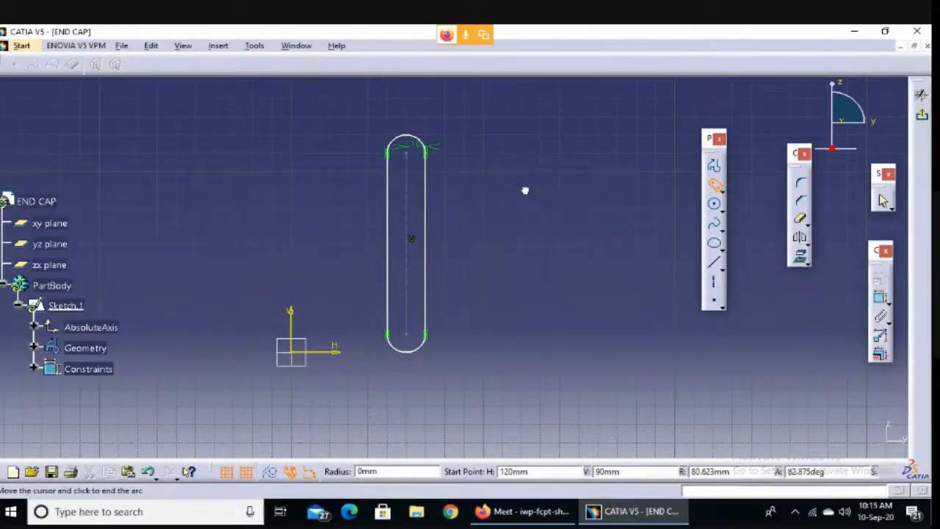
pyautogui.click(640, 296)
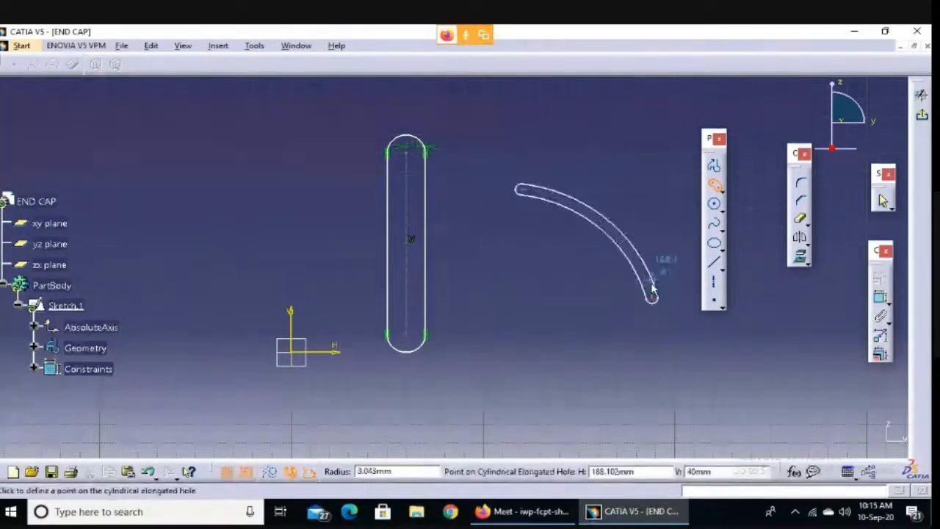
pyautogui.click(663, 246)
pyautogui.click(661, 361)
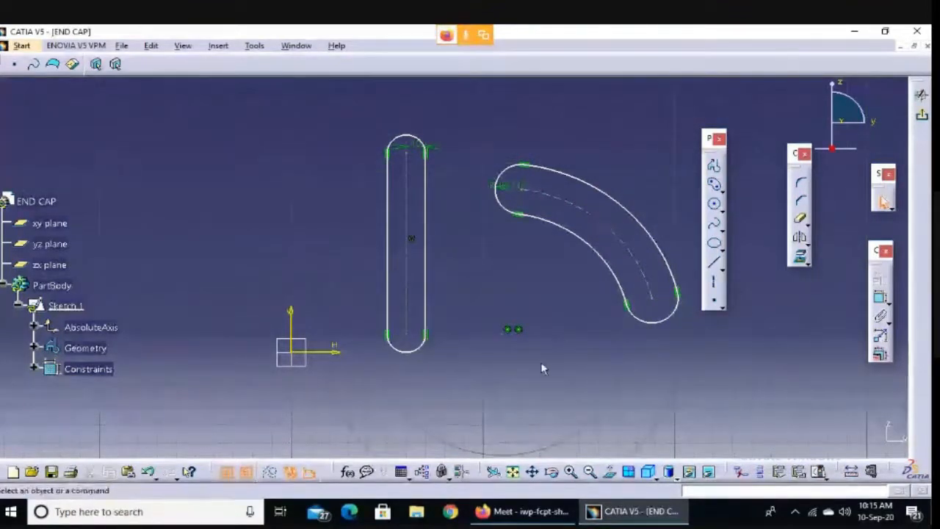
# Delete the straight and curved elongated-hole profiles from the sketch.
pyautogui.keyDown('ctrl'); pyautogui.scroll(-2, 532, 363); pyautogui.keyUp('ctrl')
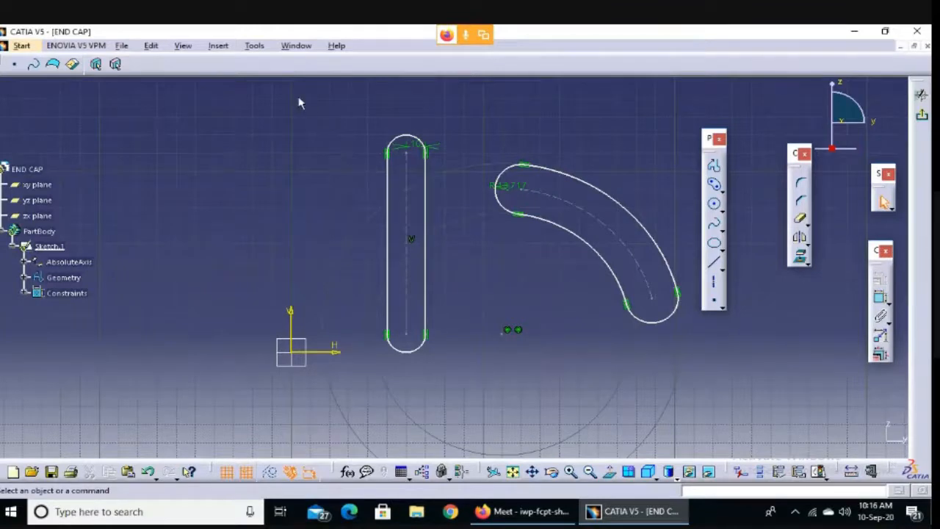
pyautogui.moveTo(298, 99)
pyautogui.mouseDown()
pyautogui.moveTo(654, 404)
pyautogui.moveTo(690, 406)
pyautogui.mouseUp()
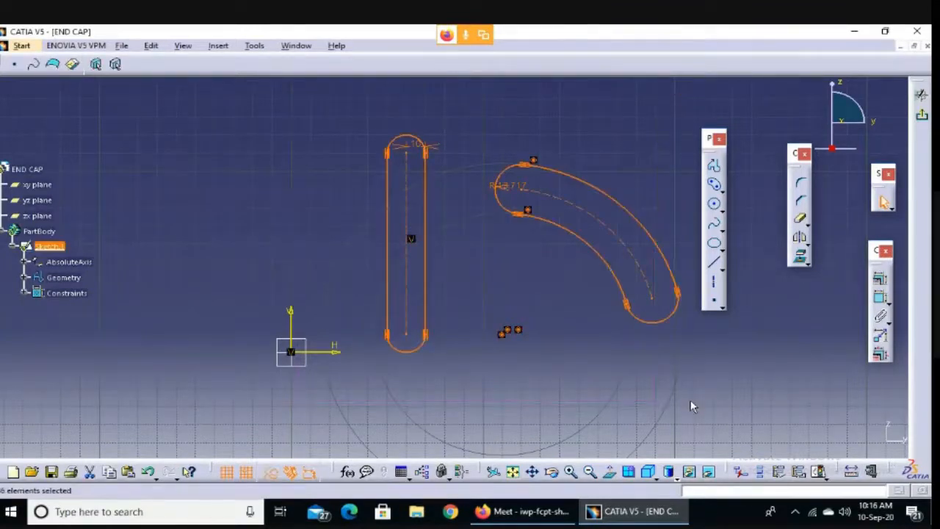
pyautogui.press('Delete')
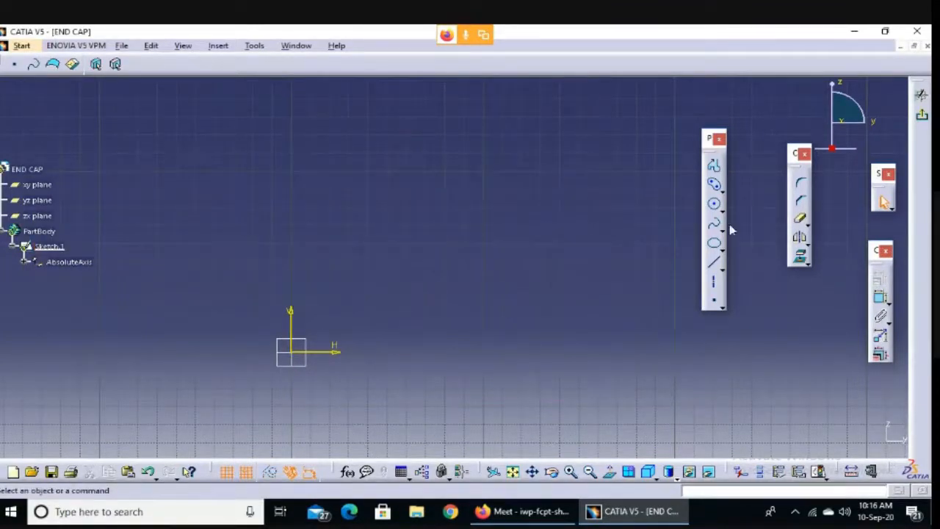
# Draw a vertical keyhole profile with its large end centred at H 70 mm, V 80 mm and a large radius of about 76 mm.
pyautogui.click(723, 191)
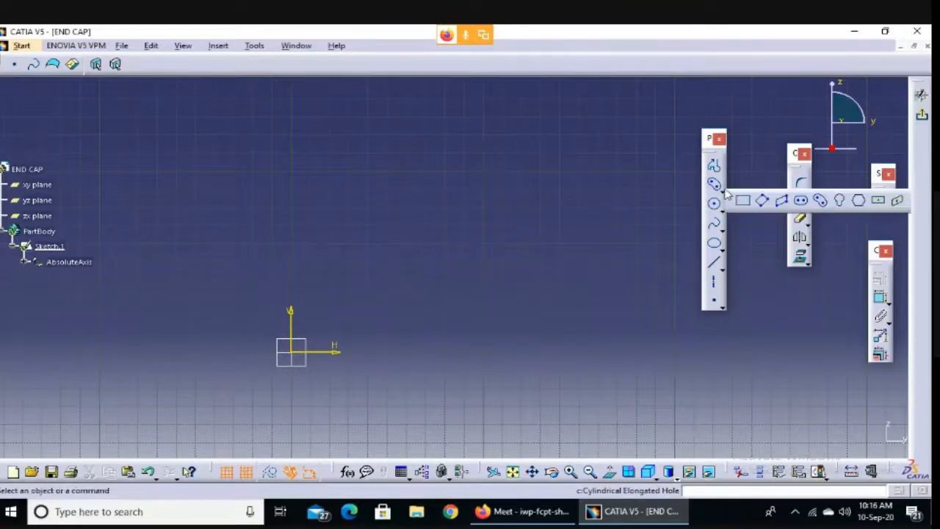
pyautogui.click(841, 200)
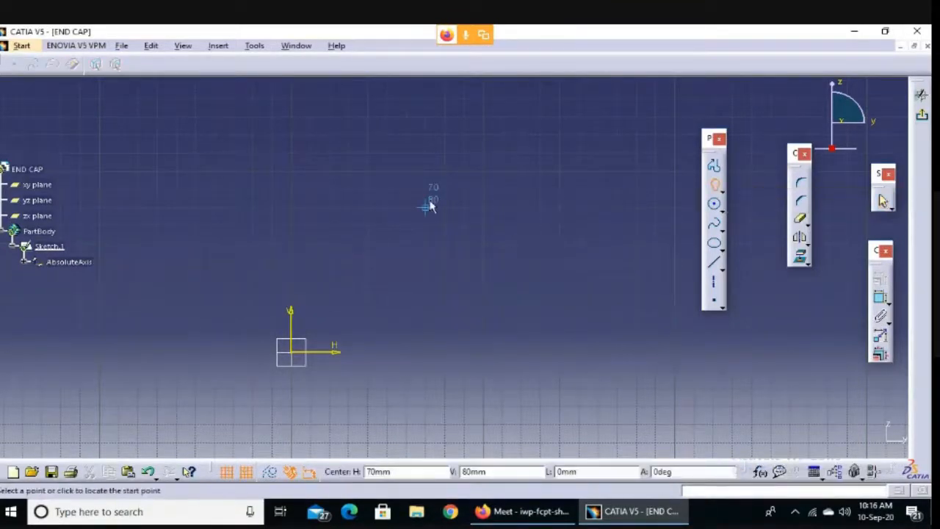
pyautogui.click(428, 224)
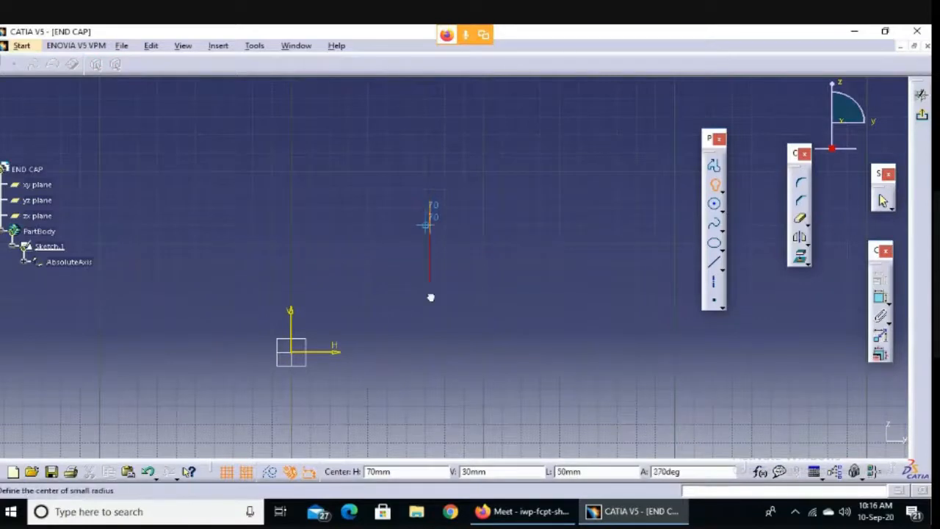
pyautogui.click(429, 344)
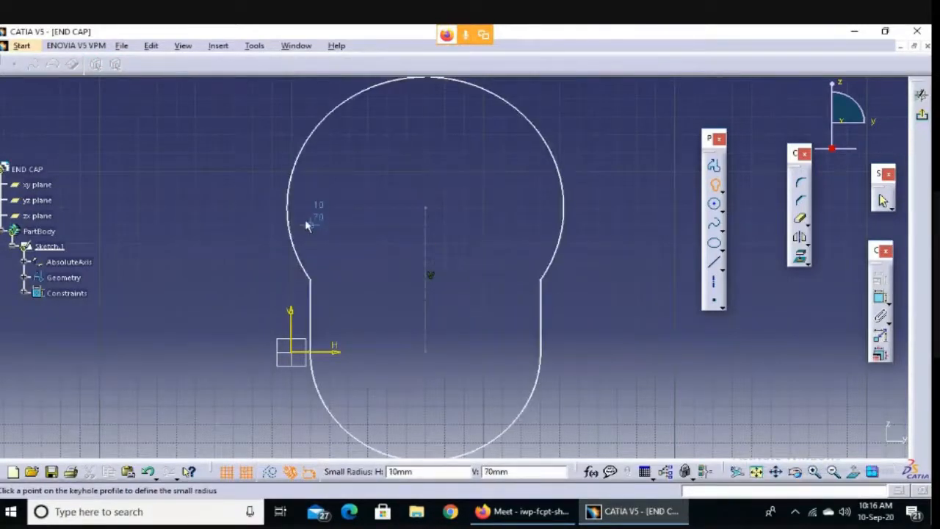
pyautogui.click(412, 216)
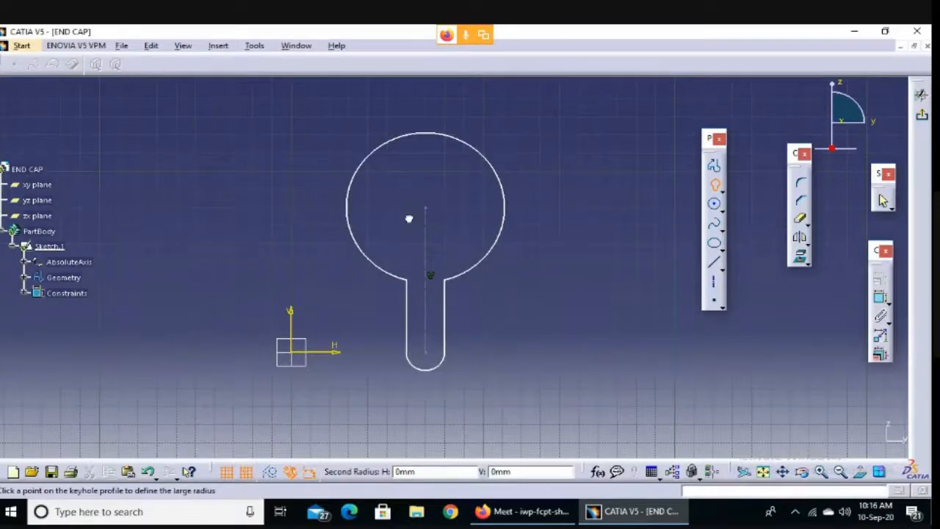
pyautogui.click(563, 243)
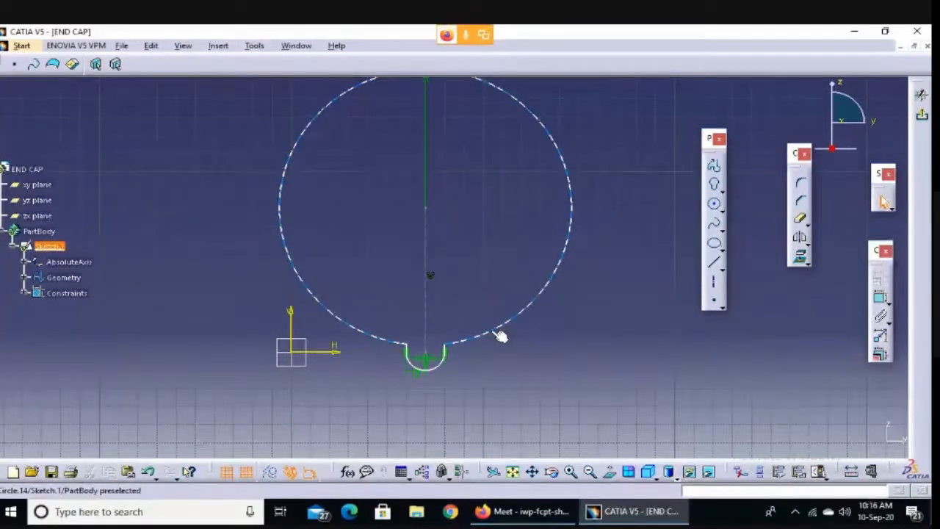
pyautogui.press('super')
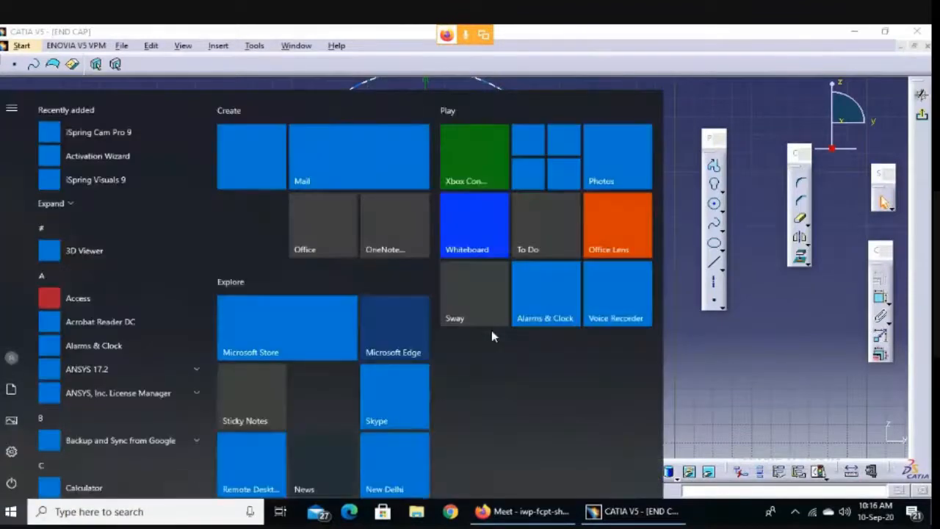
pyautogui.write('catia')
pyautogui.click(772, 377)
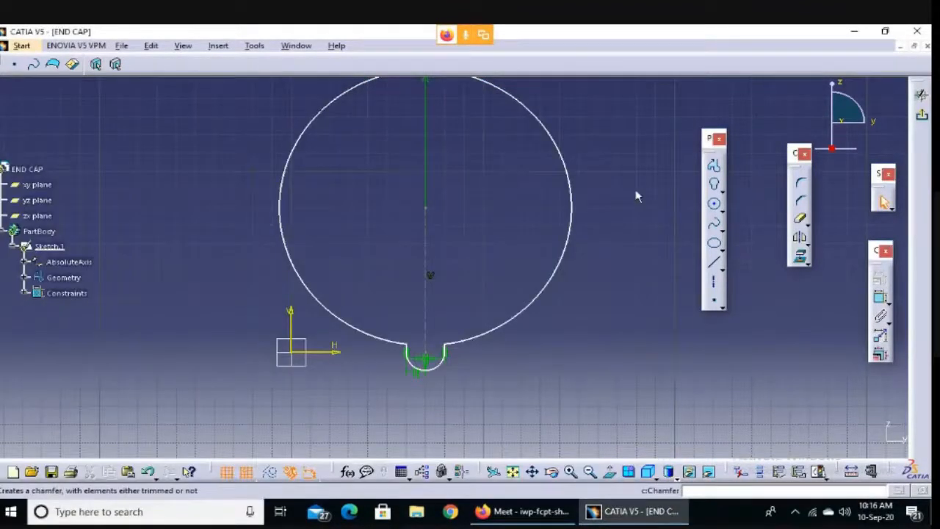
# Draw a second vertical keyhole profile with its large end centred at H 190 mm, V 50 mm.
pyautogui.click(714, 184)
pyautogui.click(655, 262)
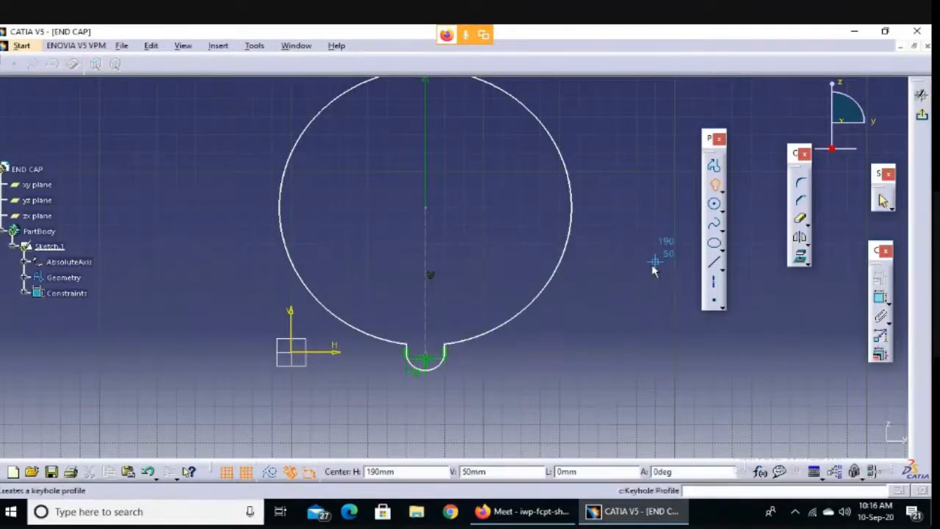
pyautogui.click(657, 449)
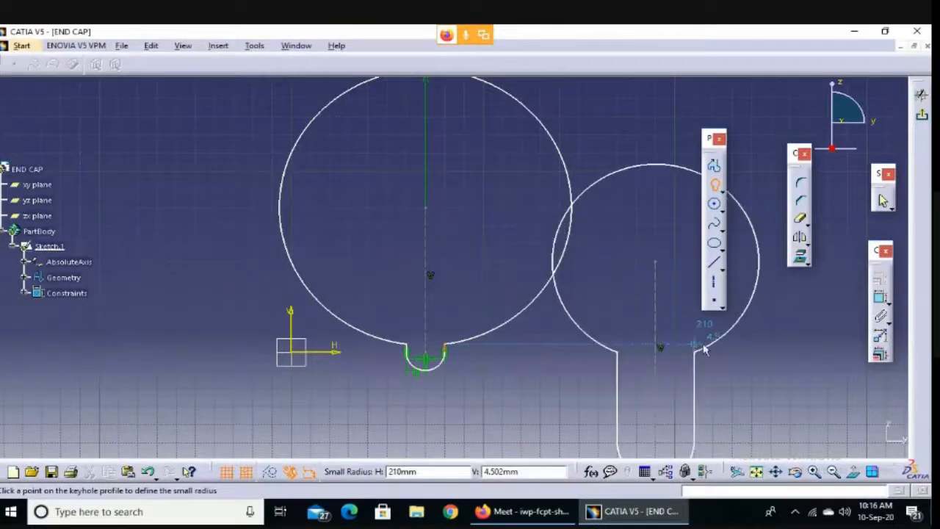
pyautogui.click(694, 345)
pyautogui.click(777, 358)
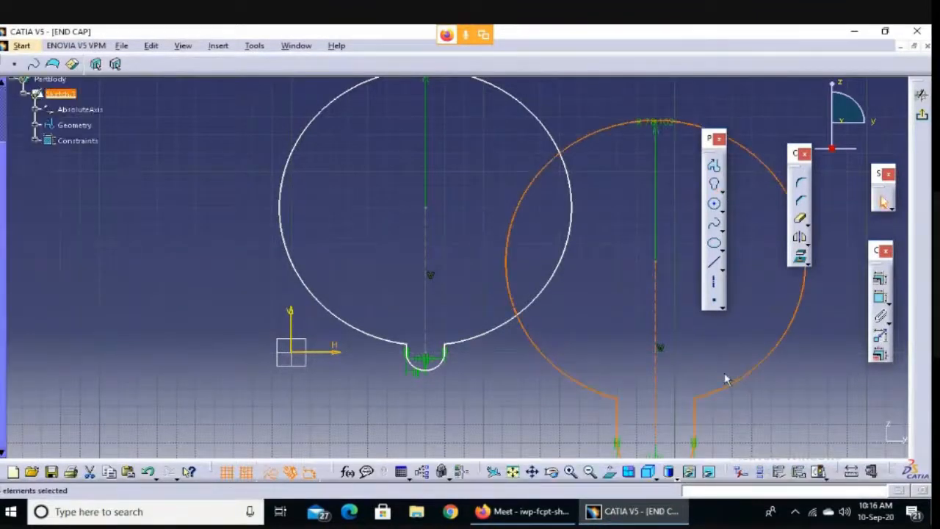
pyautogui.click(275, 399)
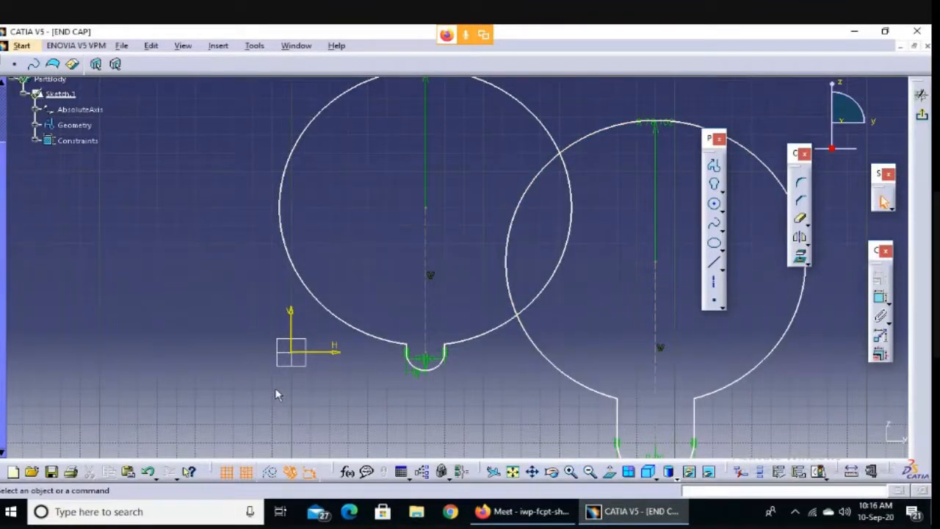
pyautogui.press('super')
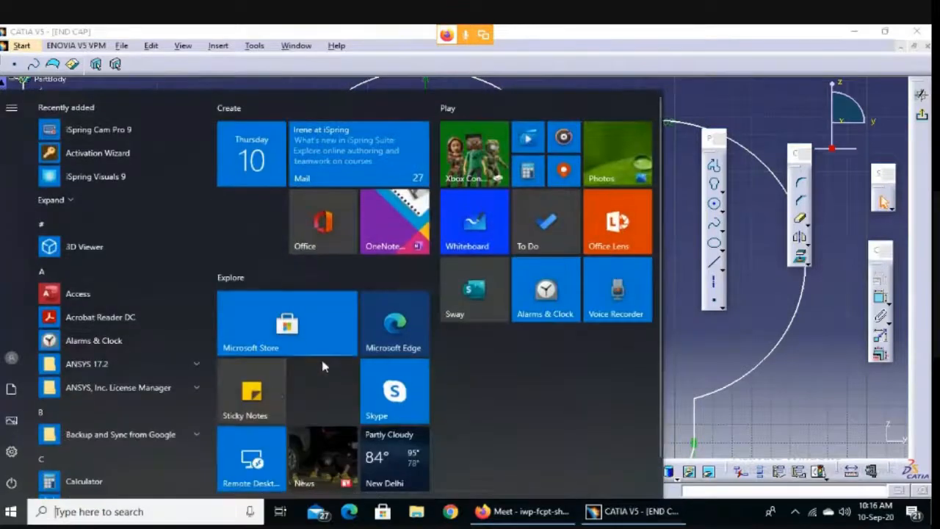
pyautogui.click(811, 454)
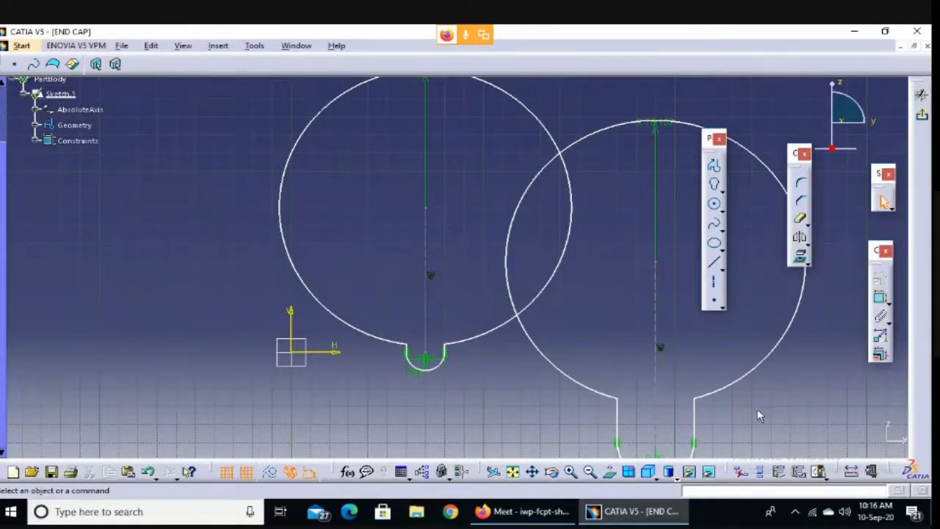
# Delete the second keyhole's large arc and all the remaining keyhole geometry from the sketch.
pyautogui.click(761, 358)
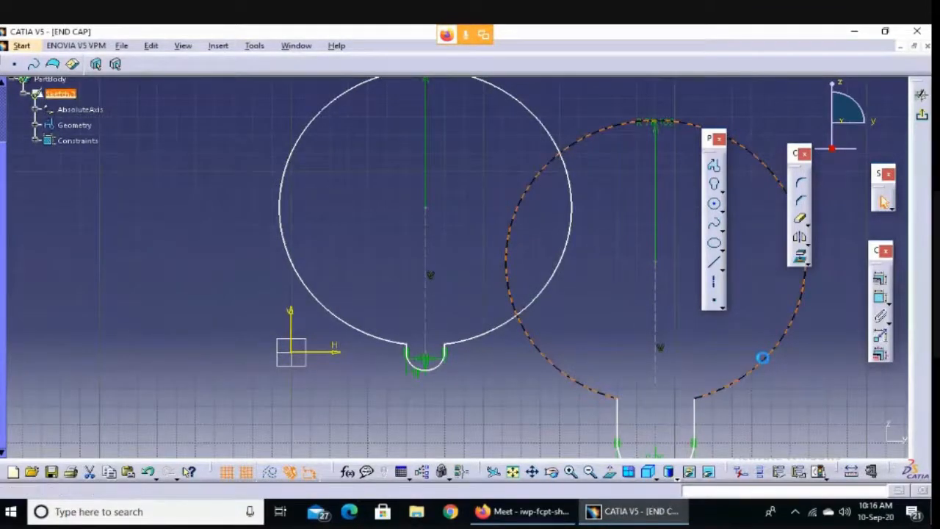
pyautogui.press('Delete')
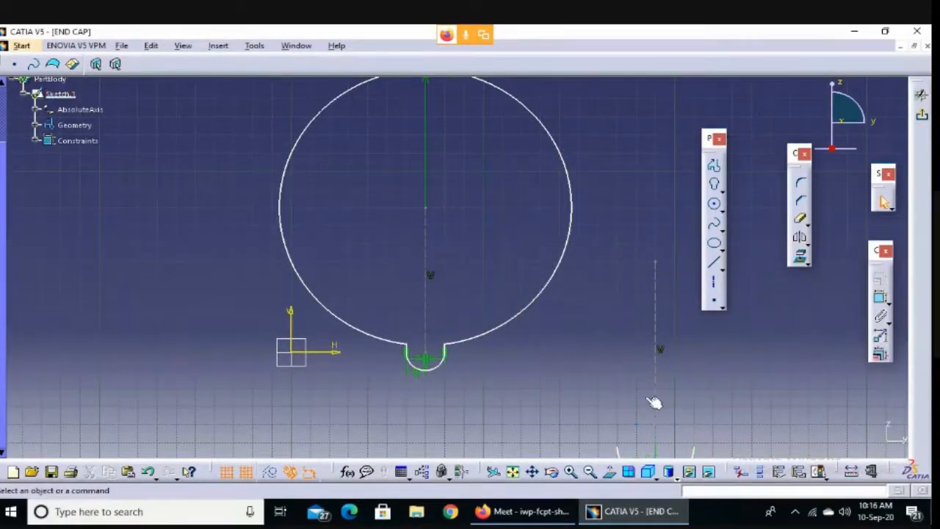
pyautogui.click(591, 473)
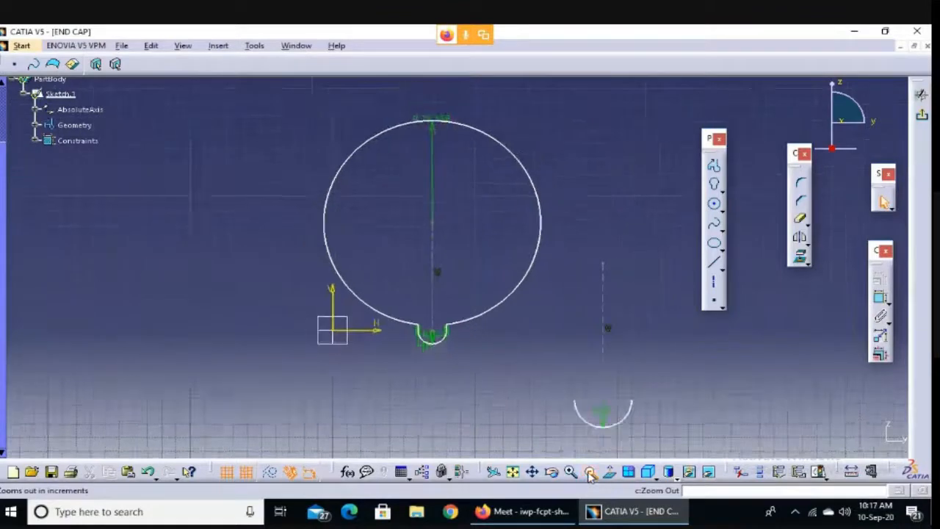
pyautogui.moveTo(294, 133); pyautogui.dragTo(599, 393)
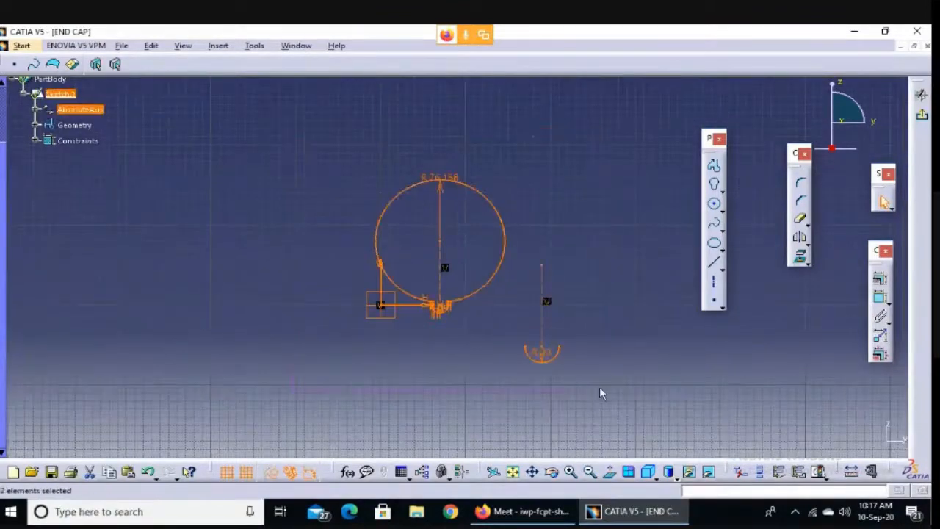
pyautogui.press('Delete')
# Draw a hexagon centred on the sketch origin with sides about 269 mm long.
pyautogui.click(724, 192)
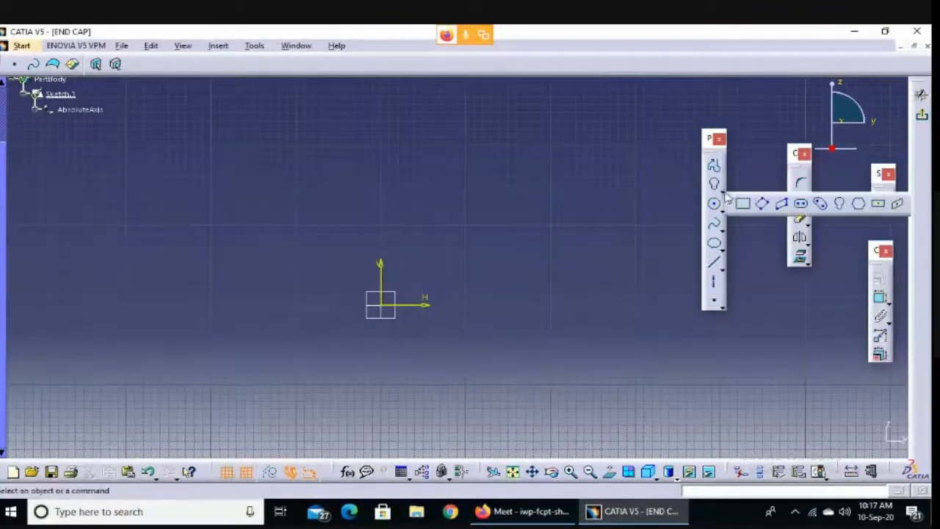
pyautogui.click(859, 206)
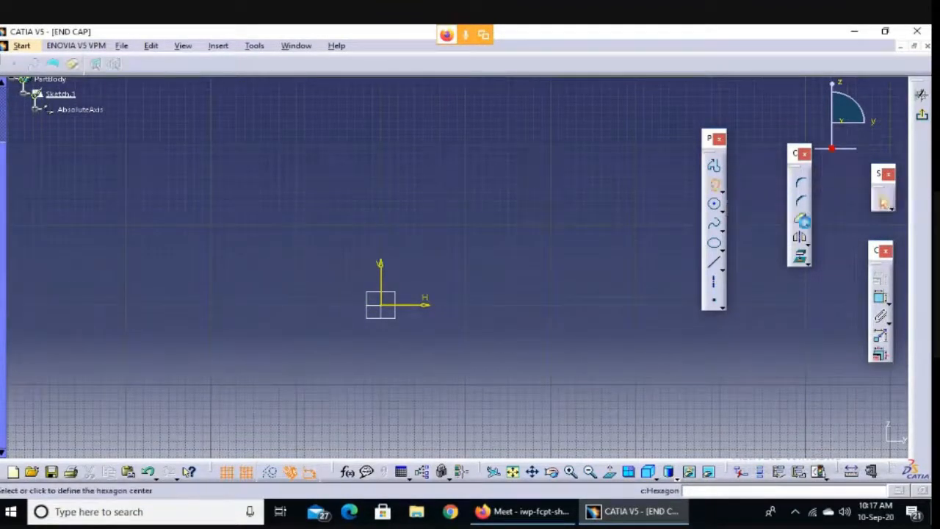
pyautogui.click(390, 307)
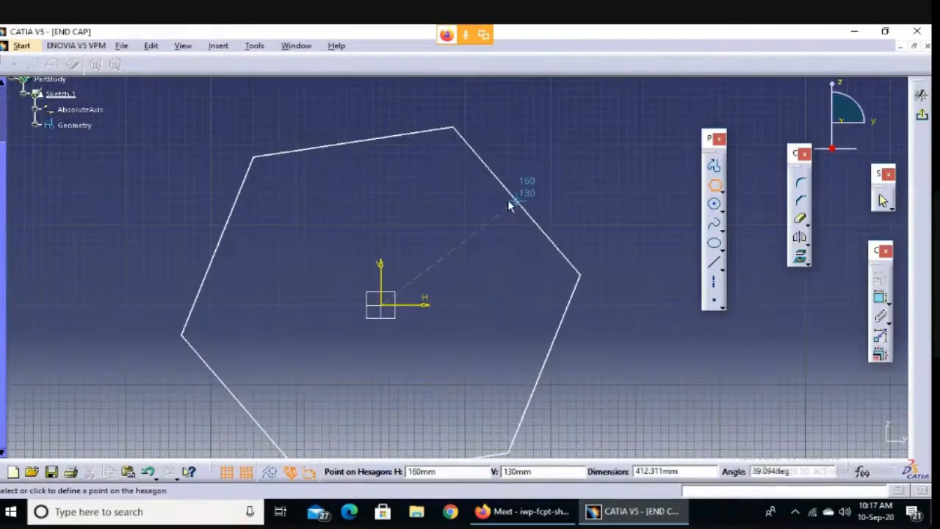
pyautogui.click(555, 211)
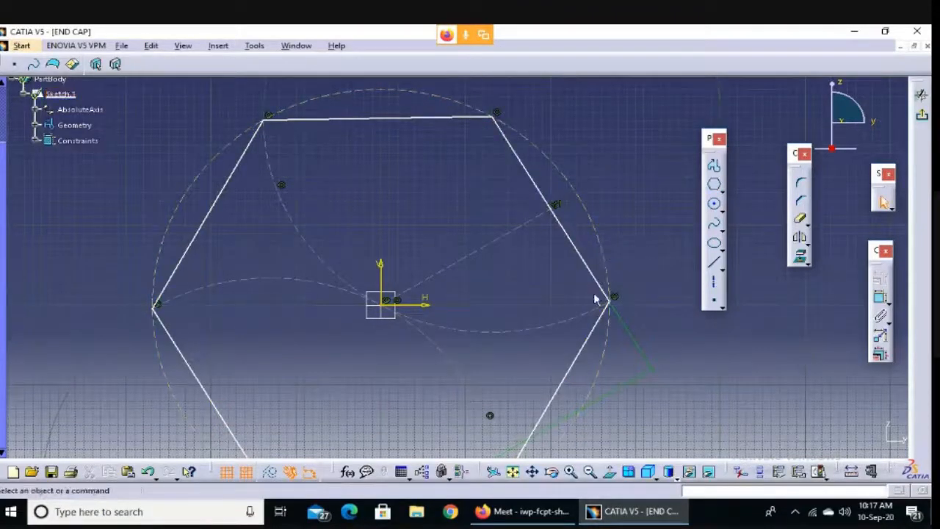
# Add a length constraint to the hexagon's upper-right side and set it to 50 mm.
pyautogui.click(591, 472)
pyautogui.click(592, 474)
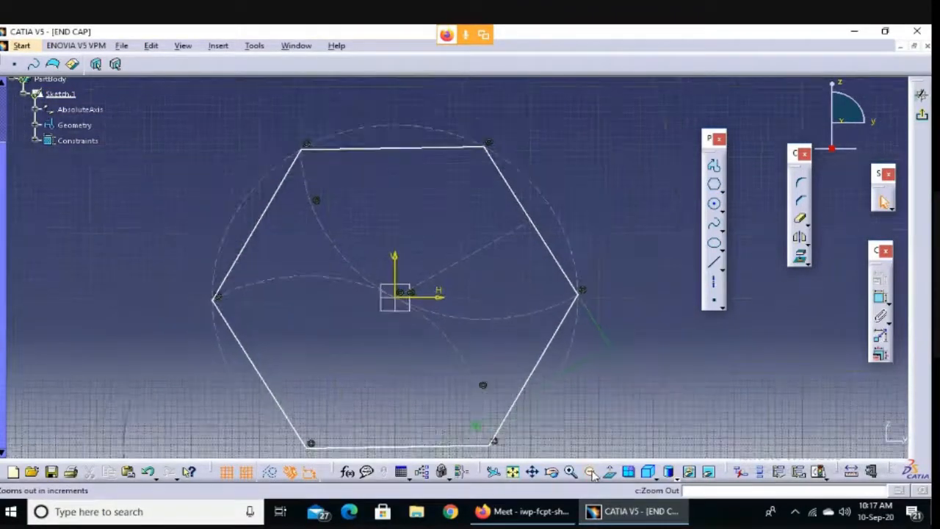
pyautogui.click(592, 474)
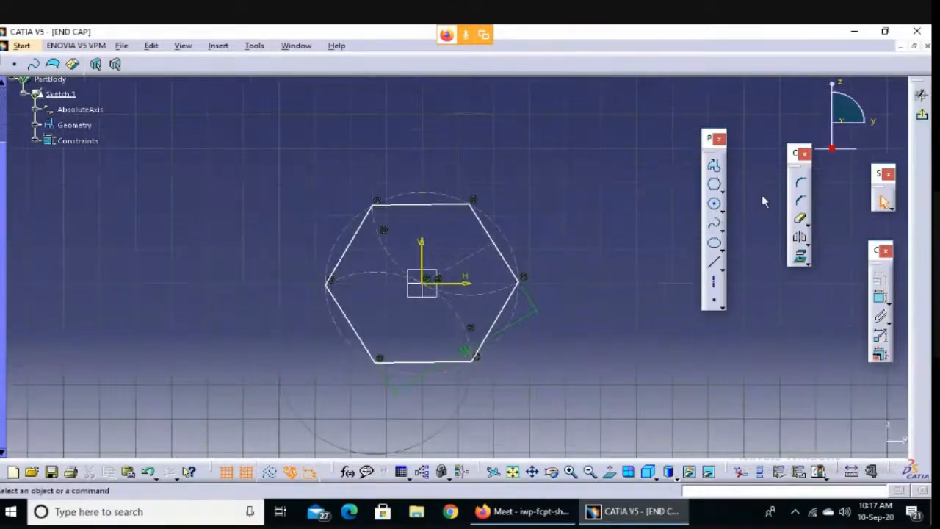
pyautogui.click(880, 297)
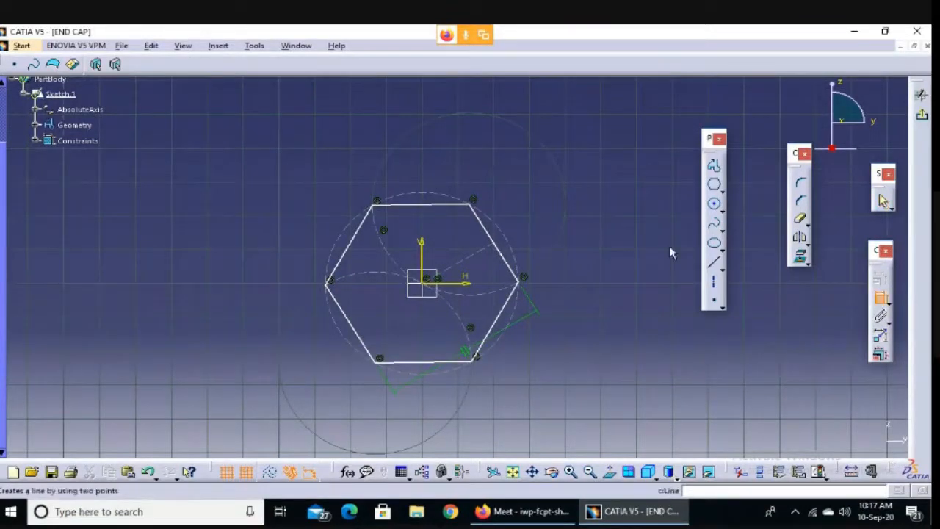
pyautogui.click(502, 254)
pyautogui.click(548, 216)
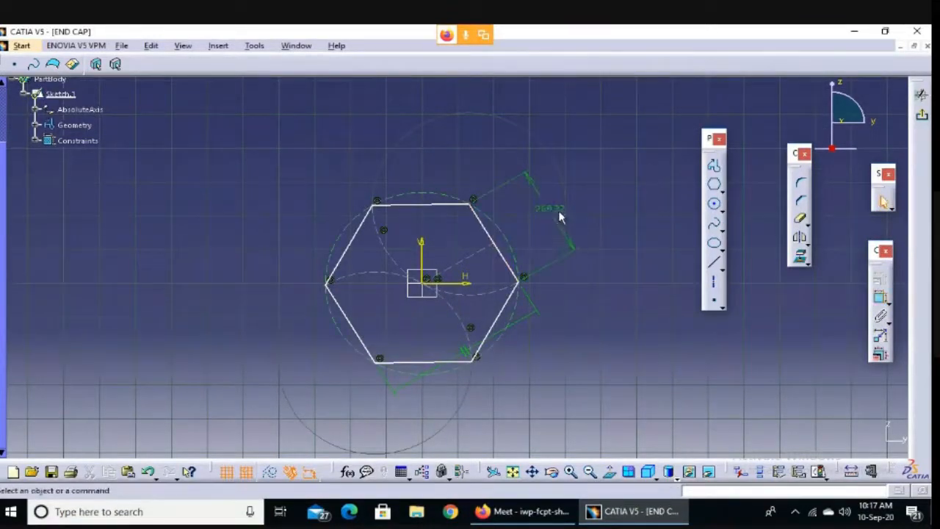
pyautogui.doubleClick(556, 208)
pyautogui.write('50')
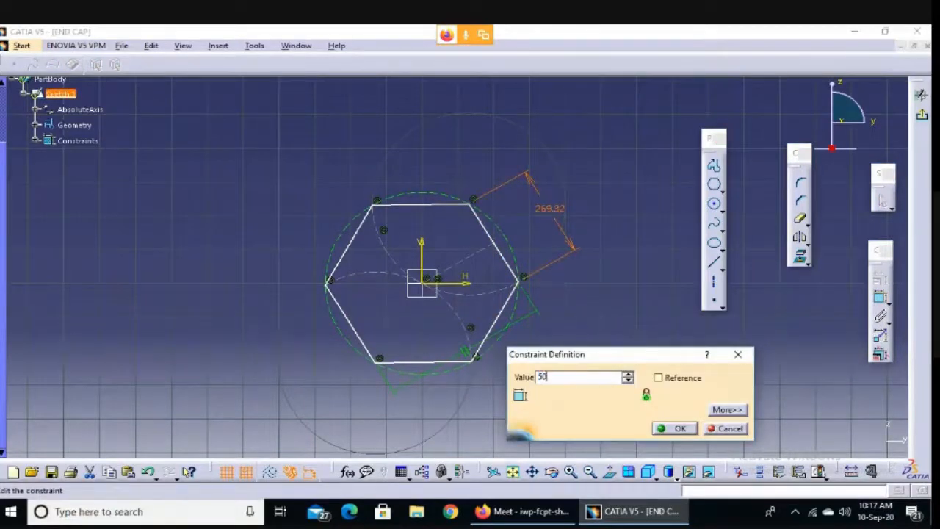
pyautogui.press('Return')
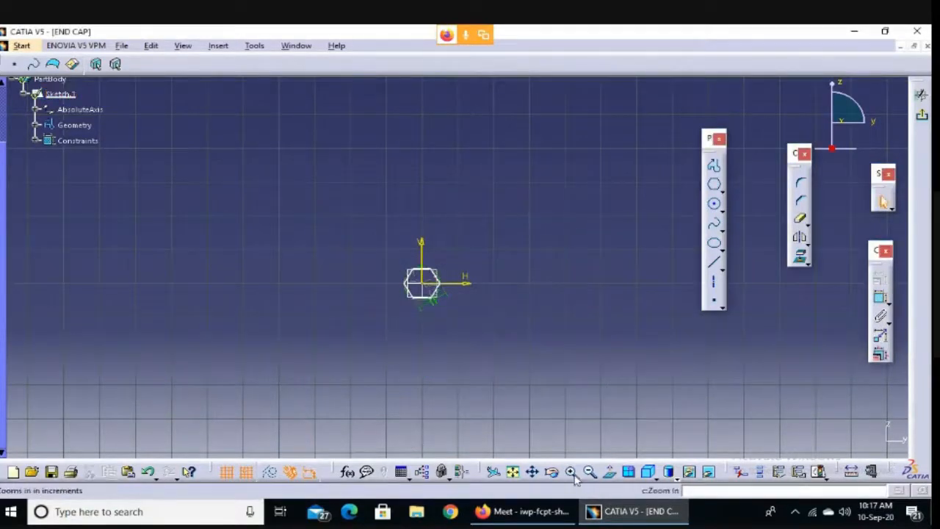
# Draw a centered rectangle up and to the left of the hexagon, large enough to overlap the hexagon's left half.
pyautogui.click(513, 471)
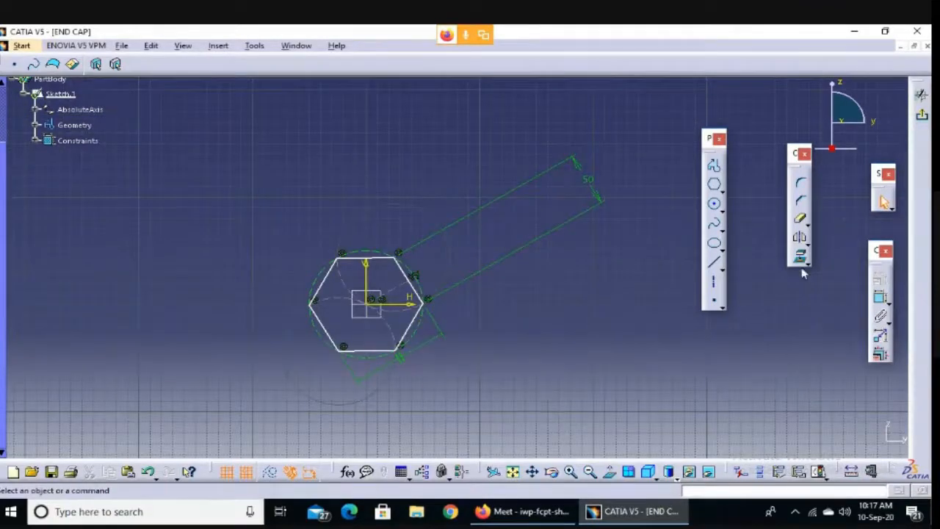
pyautogui.click(723, 191)
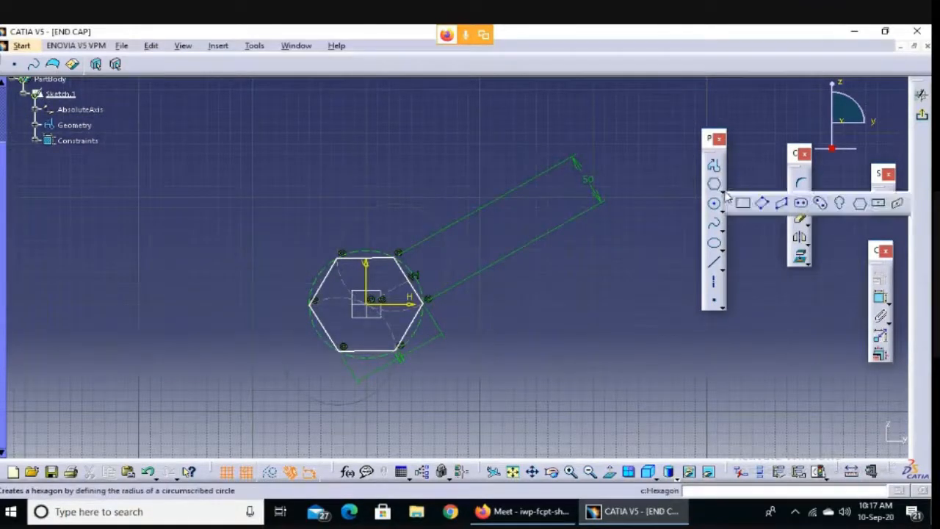
pyautogui.click(880, 205)
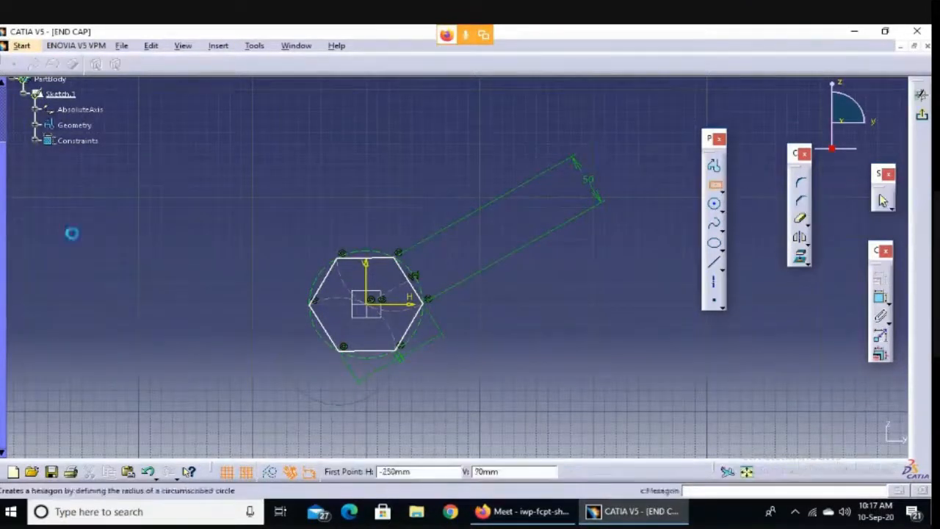
pyautogui.click(218, 251)
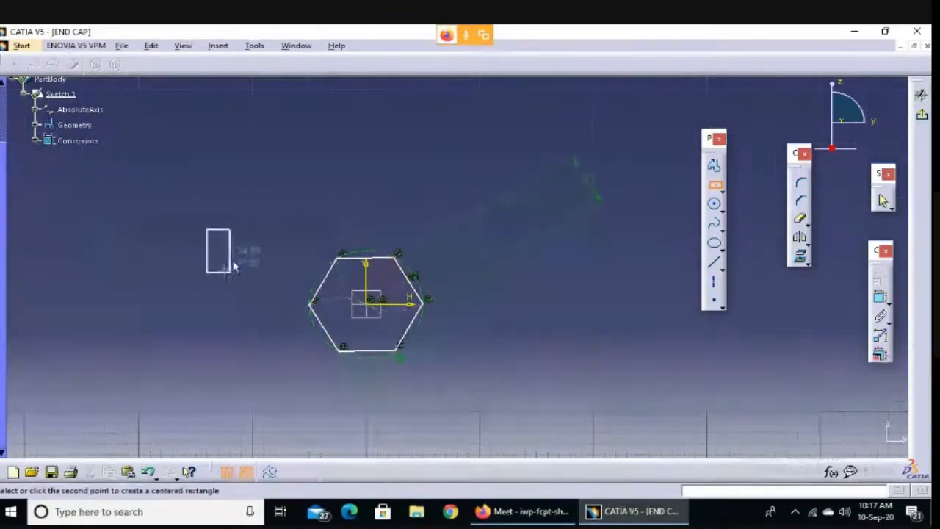
pyautogui.click(354, 162)
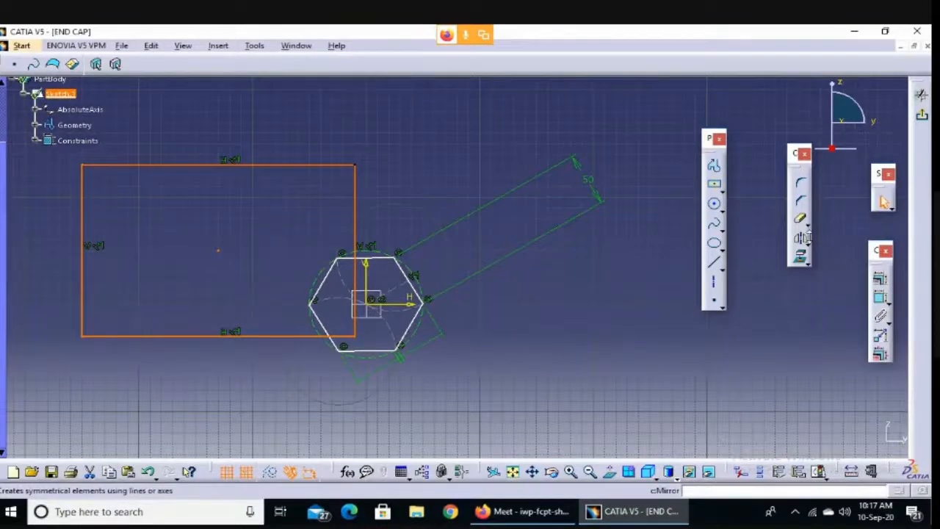
# Draw a two-point rectangle below and to the right of the hexagon, with its first corner at H 120 mm.
pyautogui.click(721, 189)
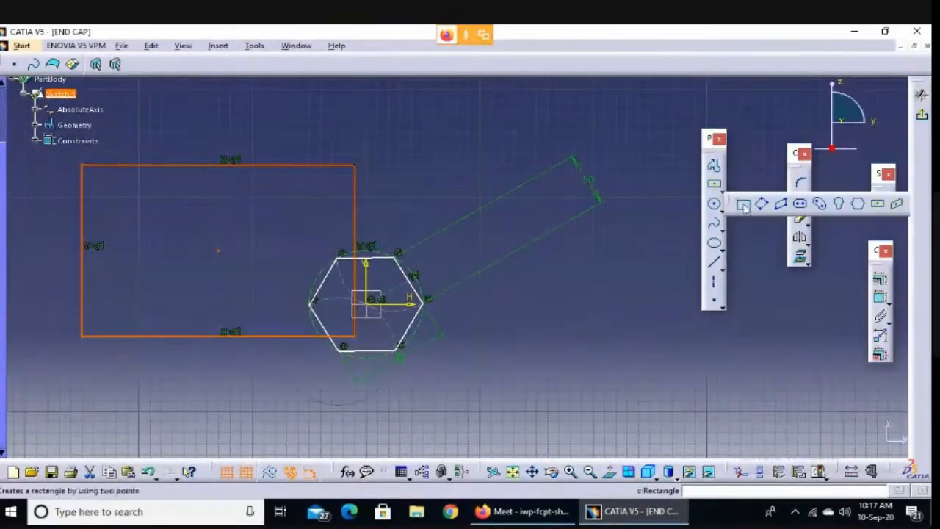
pyautogui.click(742, 205)
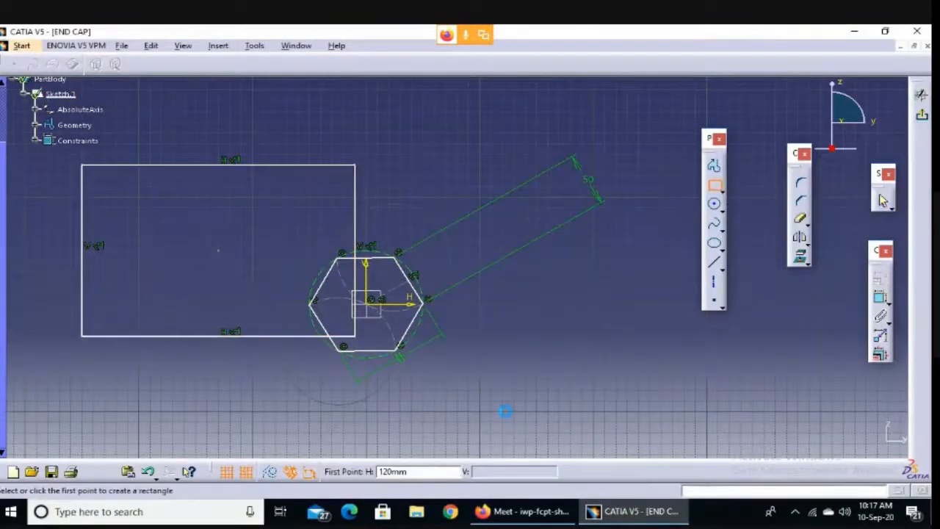
pyautogui.click(502, 411)
pyautogui.click(628, 325)
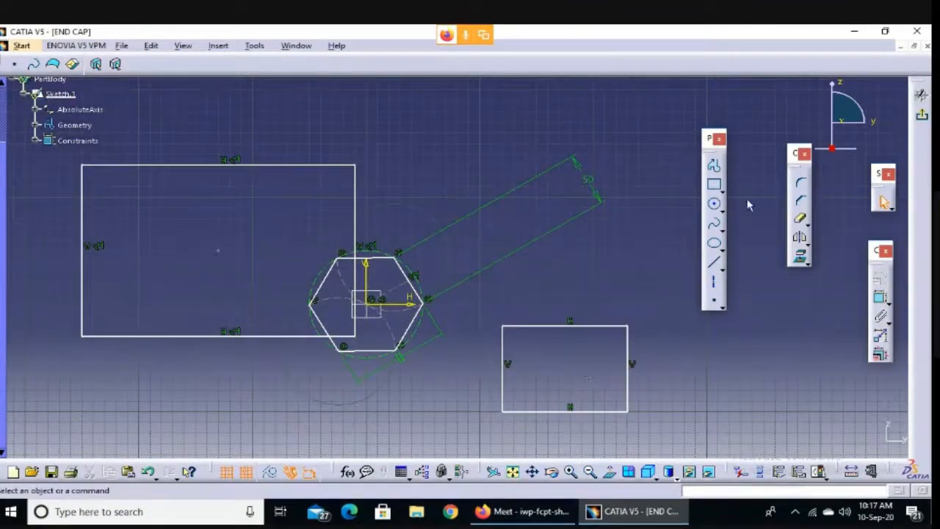
# Draw a small upright centered rectangle about 60 mm high above the hexagon, slightly right of the V axis.
pyautogui.click(721, 189)
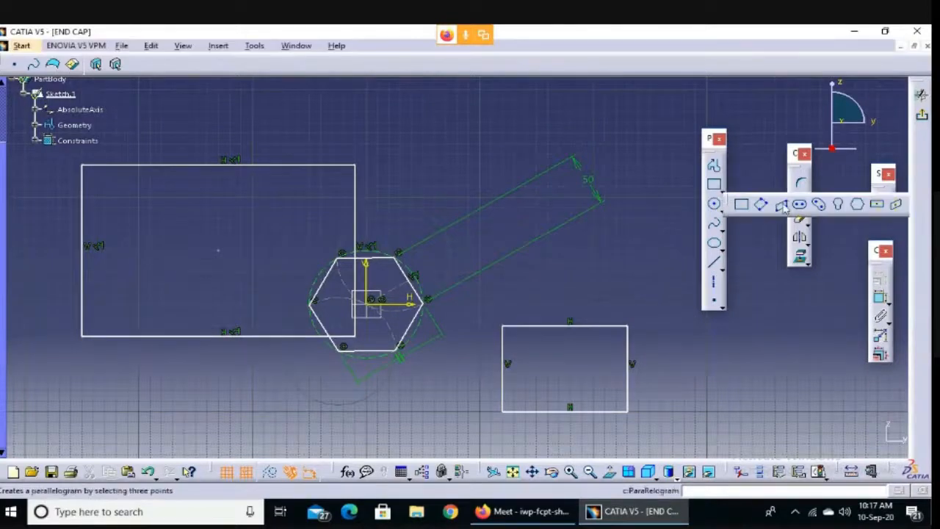
pyautogui.click(878, 205)
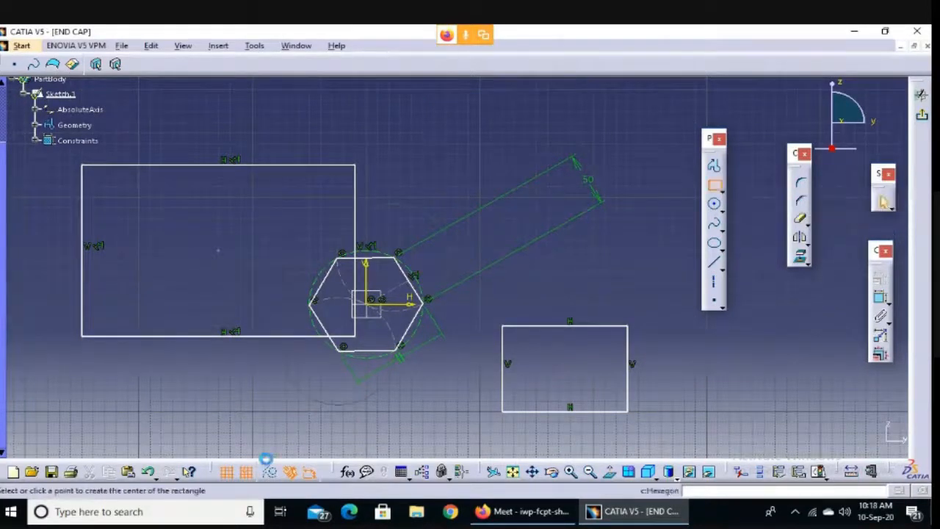
pyautogui.click(445, 133)
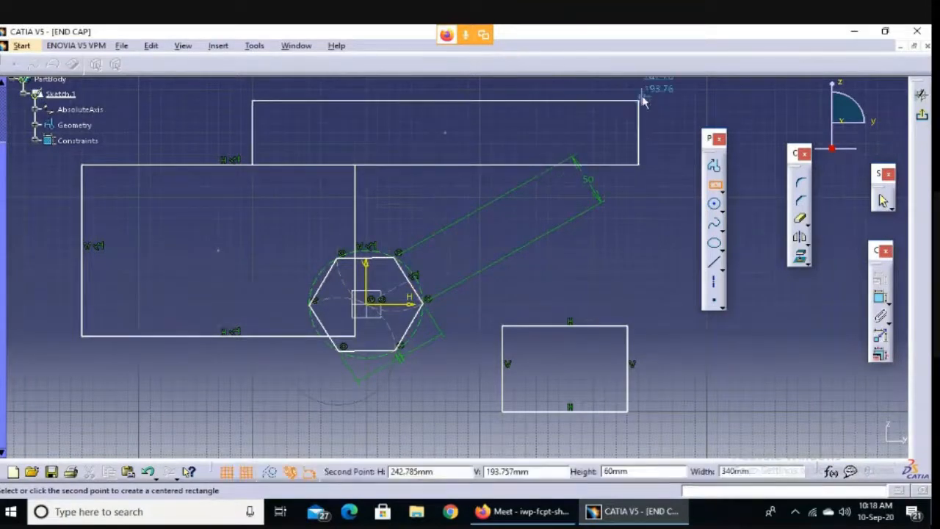
pyautogui.click(467, 100)
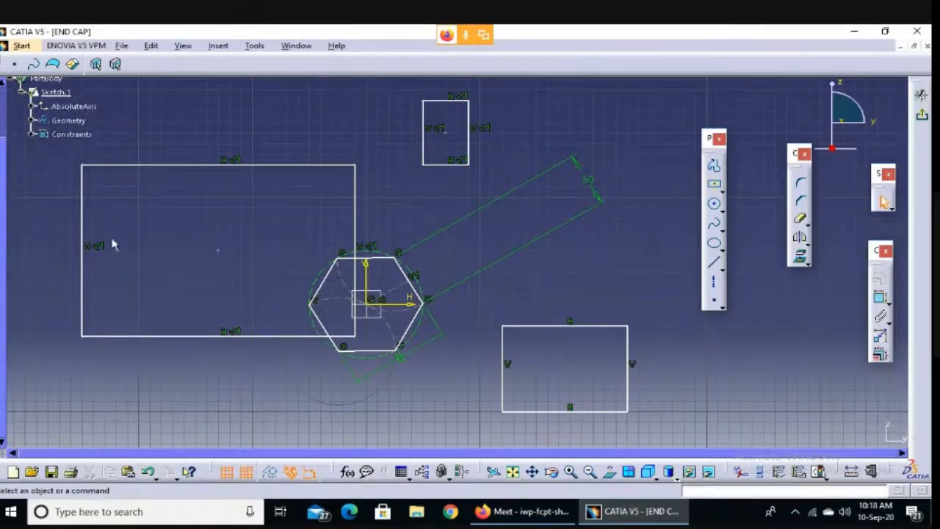
# Delete the hexagon and all rectangles so that only the sketch axes remain.
pyautogui.moveTo(15, 116)
pyautogui.mouseDown()
pyautogui.moveTo(346, 220)
pyautogui.moveTo(678, 431)
pyautogui.mouseUp()
pyautogui.press('Delete')
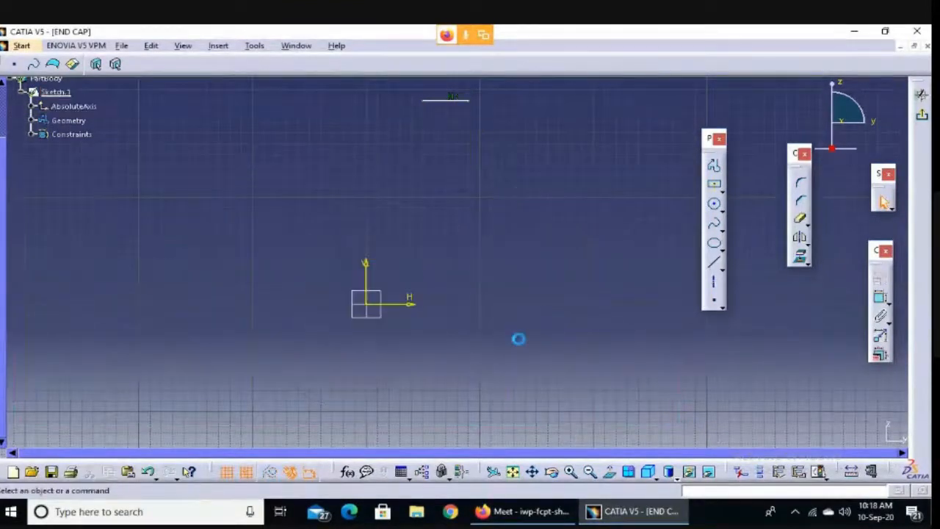
pyautogui.moveTo(401, 91); pyautogui.dragTo(546, 130)
pyautogui.press('Delete')
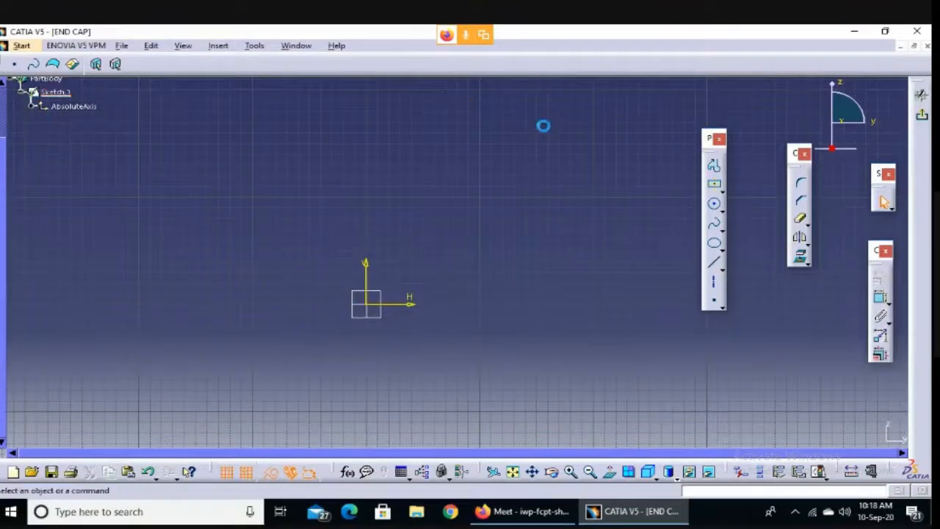
# Draw a single inclined line from the sketch origin up and to the right.
pyautogui.click(713, 263)
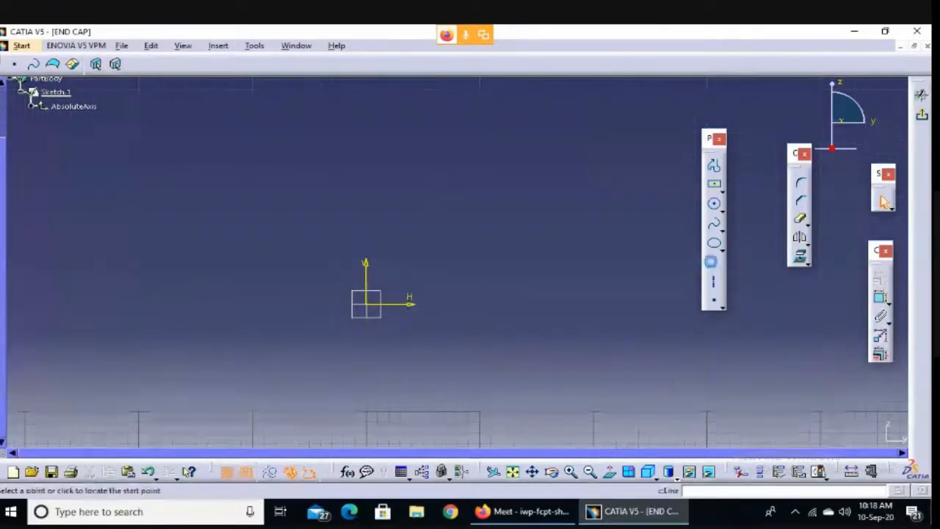
pyautogui.click(366, 301)
pyautogui.click(502, 145)
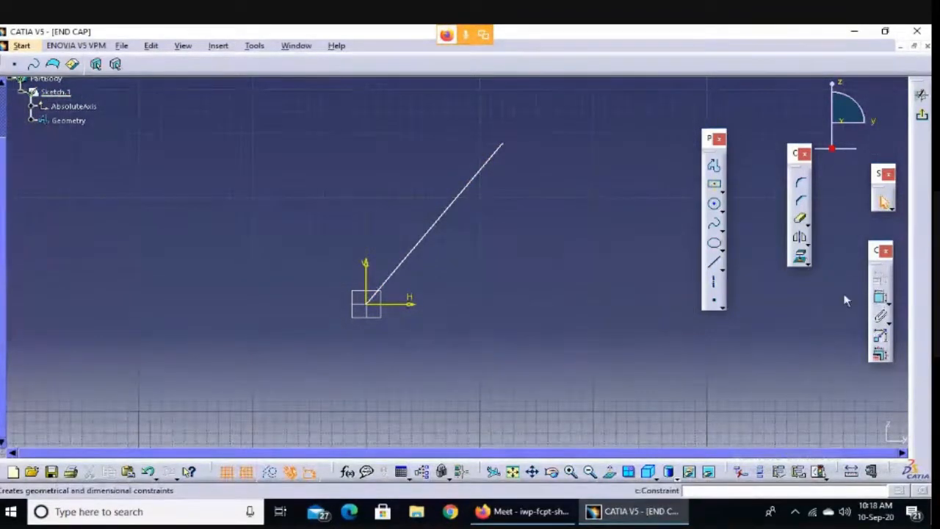
# Apply a Vertical constraint to the inclined line through the Constraint Definition dialog.
pyautogui.click(457, 206)
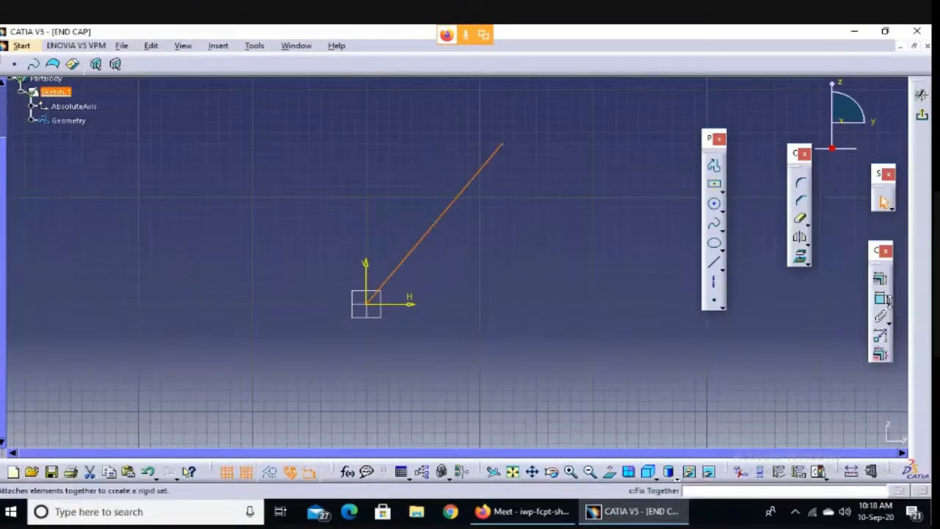
pyautogui.click(882, 283)
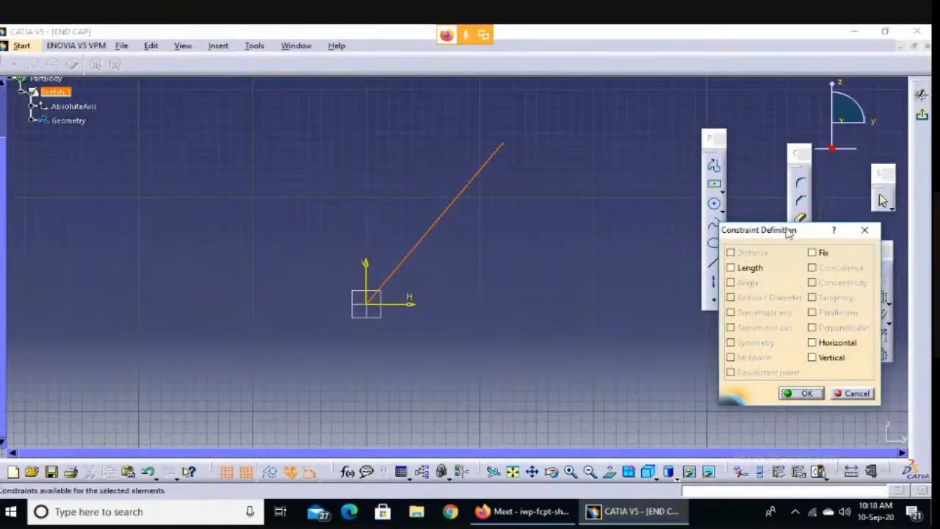
pyautogui.moveTo(784, 235); pyautogui.dragTo(611, 168)
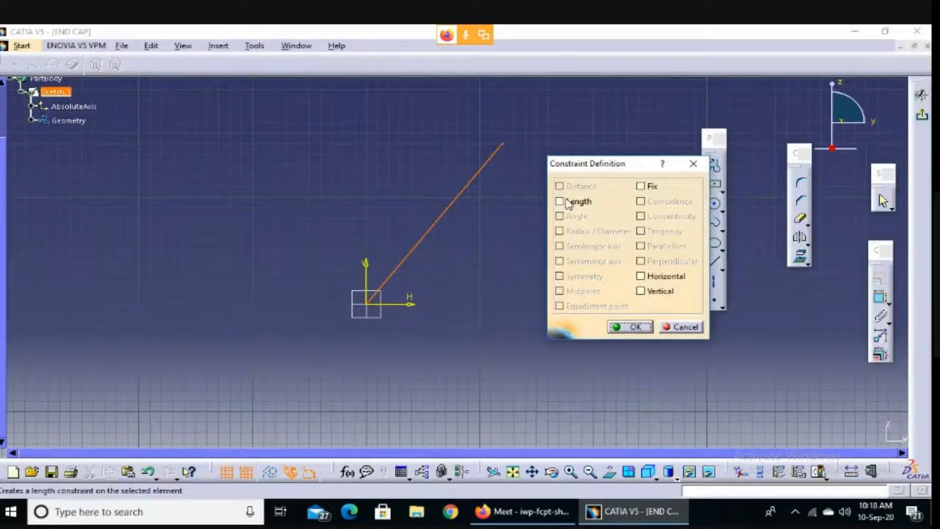
pyautogui.click(643, 292)
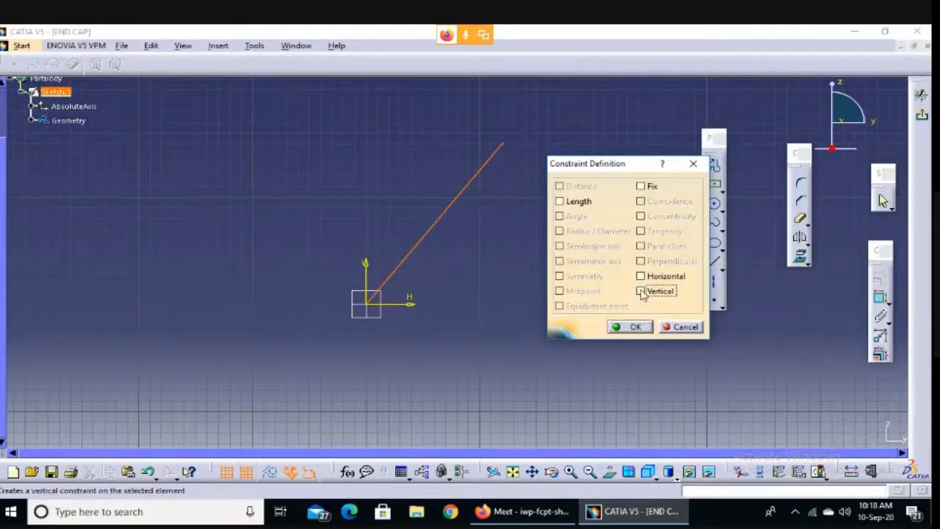
pyautogui.click(636, 328)
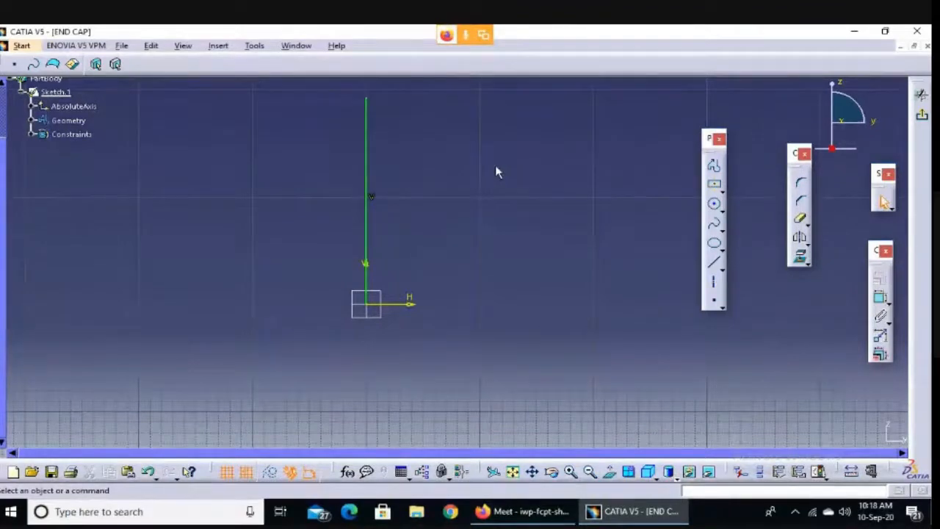
# Delete the line's vertical constraint and pull its free end down and to the right into an inclined position.
pyautogui.click(373, 196)
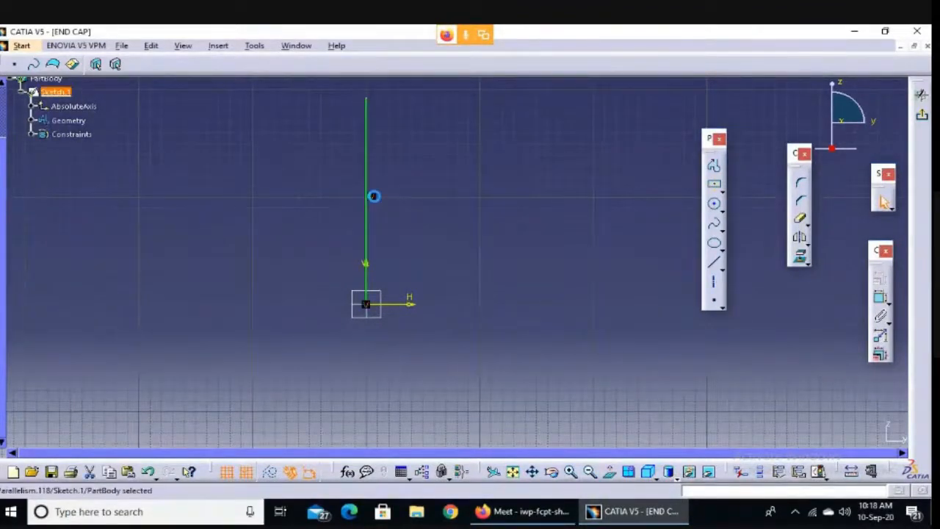
pyautogui.press('Delete')
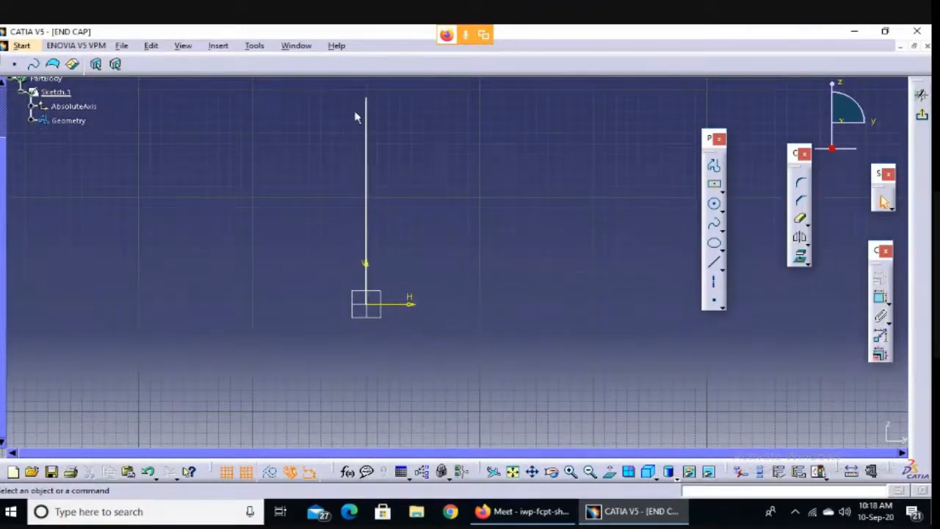
pyautogui.moveTo(366, 119)
pyautogui.mouseDown()
pyautogui.moveTo(531, 201)
pyautogui.moveTo(536, 191)
pyautogui.mouseUp()
pyautogui.click(553, 265)
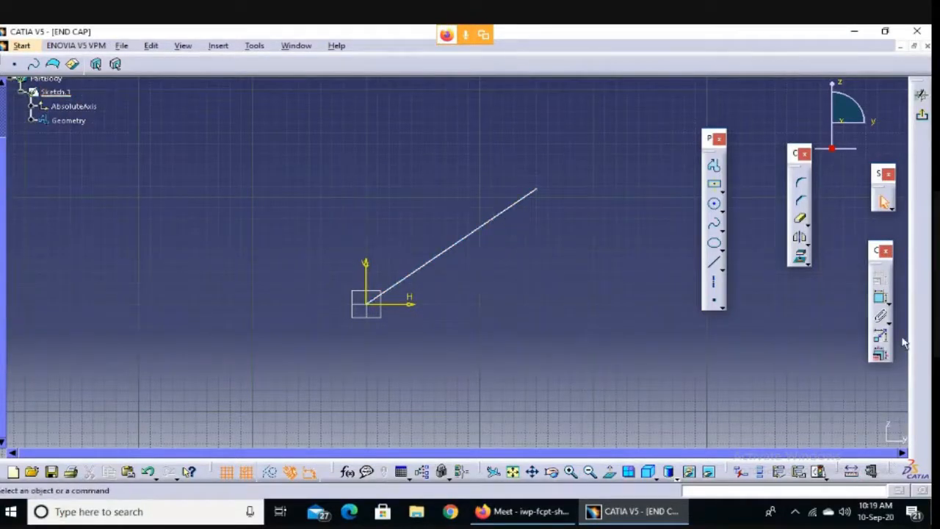
# Apply a Horizontal constraint to the inclined line through the Constraint Definition dialog.
pyautogui.click(494, 217)
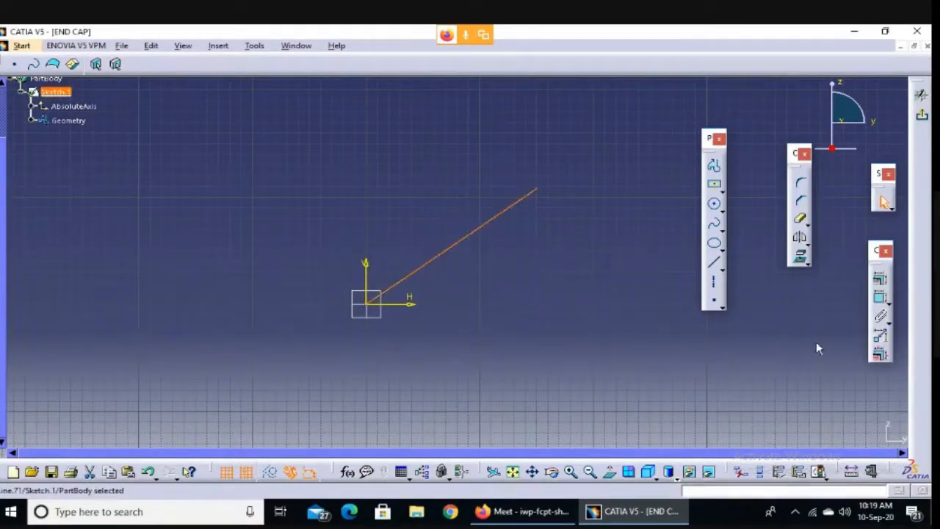
pyautogui.click(879, 280)
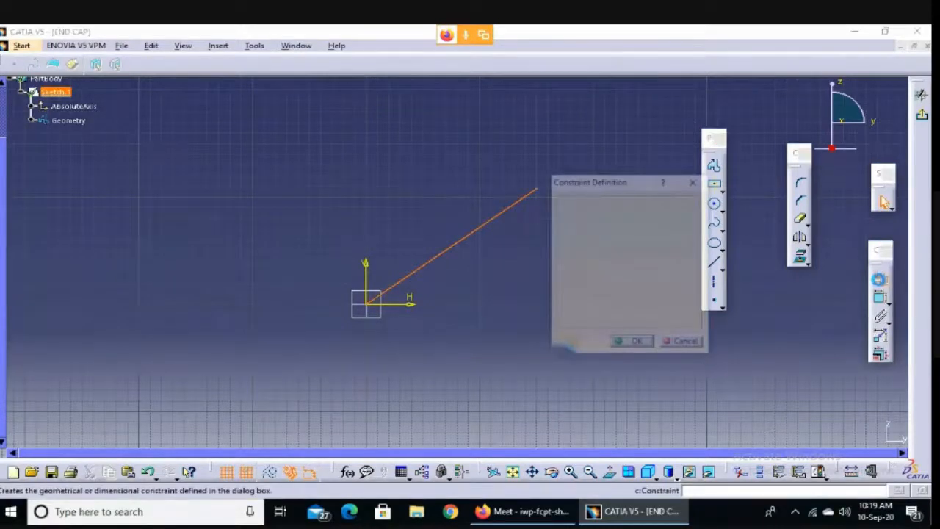
pyautogui.click(646, 293)
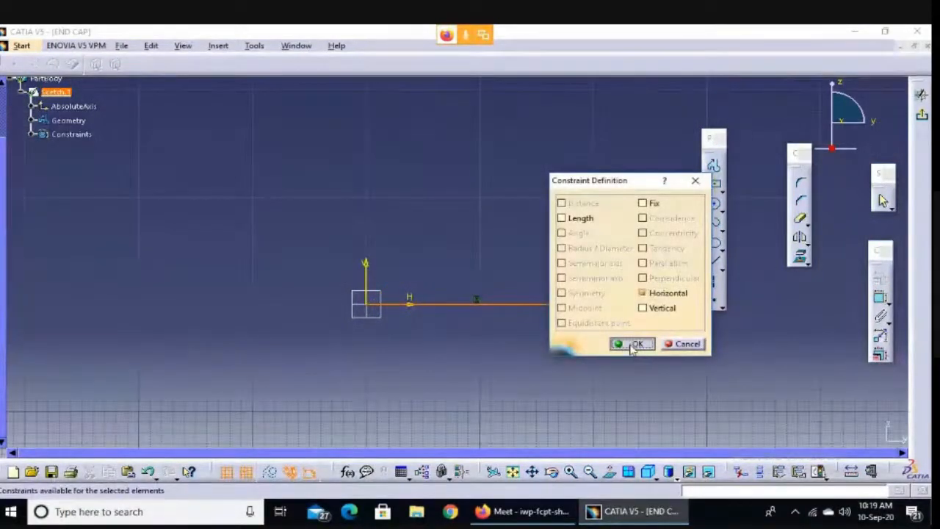
pyautogui.click(635, 345)
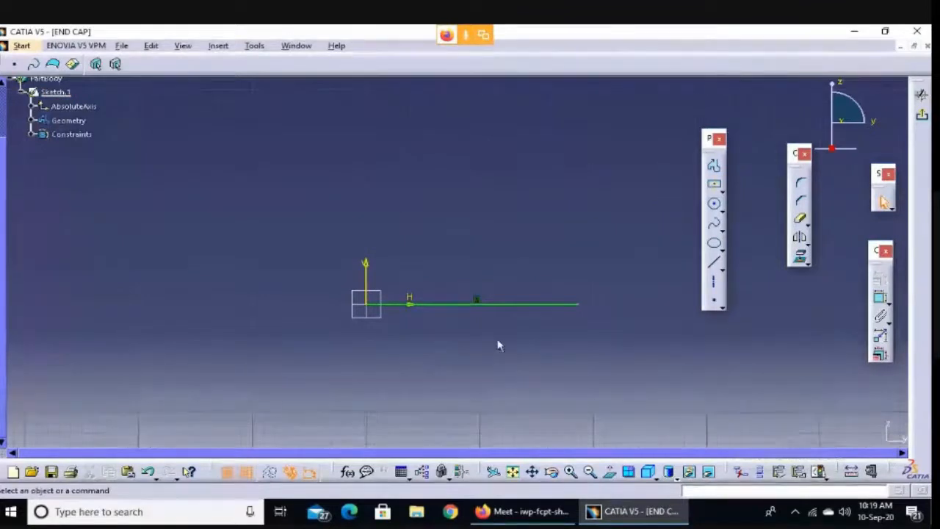
# Shorten the horizontal line to about 160 mm and place a length constraint below it.
pyautogui.moveTo(564, 305)
pyautogui.mouseDown()
pyautogui.moveTo(506, 247)
pyautogui.moveTo(591, 318)
pyautogui.moveTo(774, 304)
pyautogui.moveTo(478, 309)
pyautogui.moveTo(556, 308)
pyautogui.moveTo(548, 304)
pyautogui.mouseUp()
pyautogui.click(581, 352)
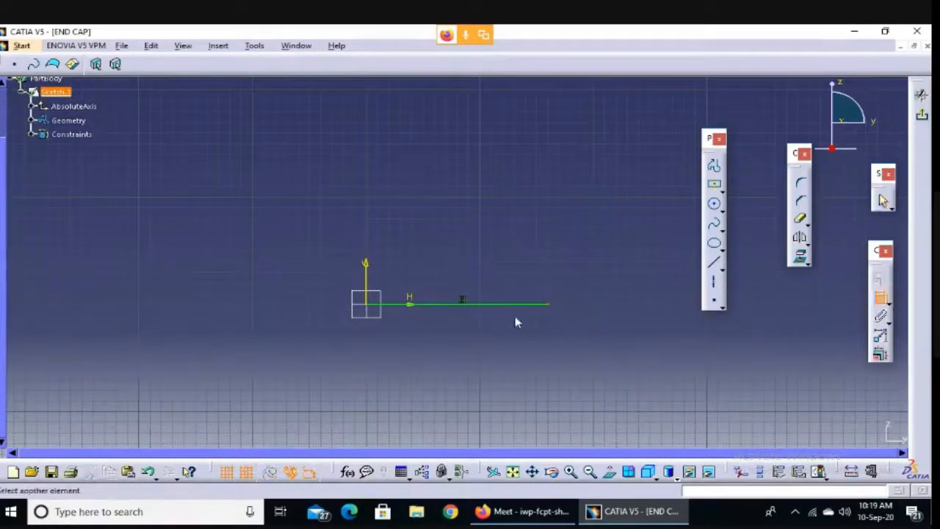
pyautogui.click(458, 347)
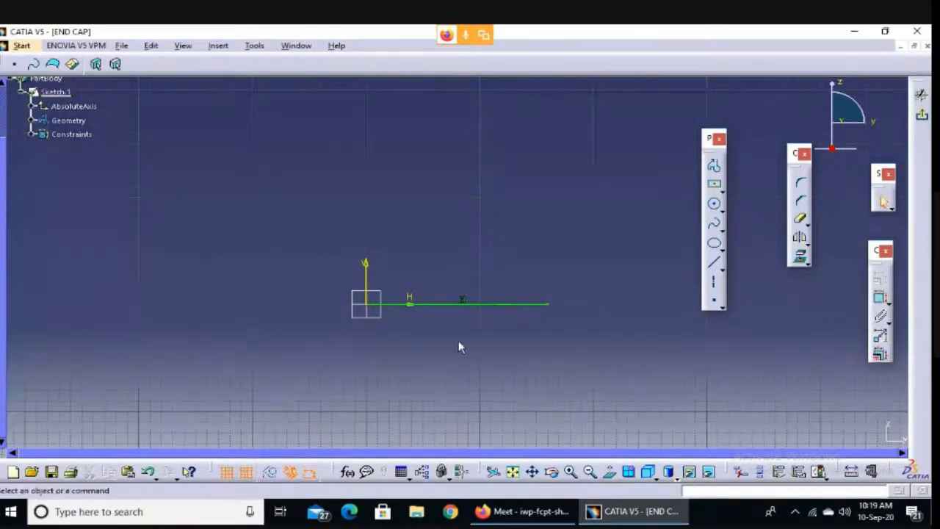
pyautogui.click(501, 303)
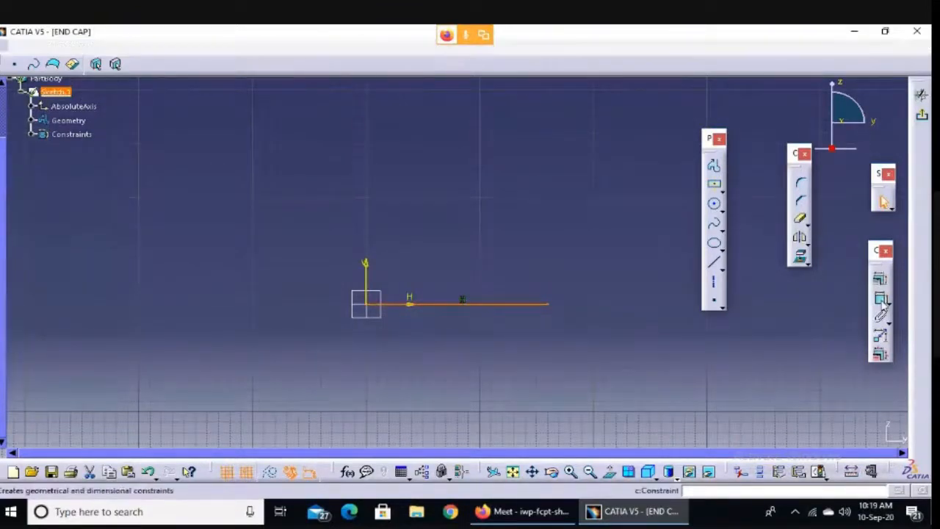
pyautogui.click(880, 298)
pyautogui.click(446, 339)
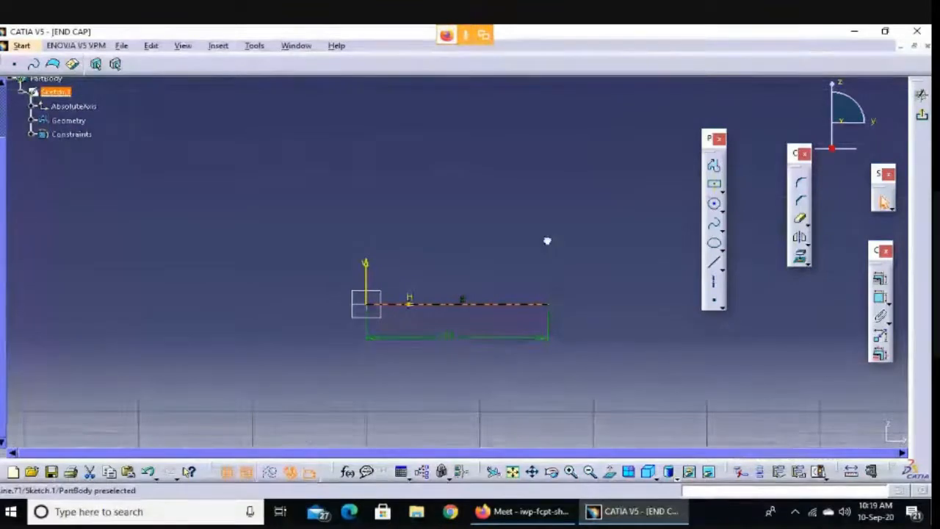
# Delete the line's horizontal constraint and swing its free end upward into an inclined position, keeping the length dimension.
pyautogui.click(470, 300)
pyautogui.press('Delete')
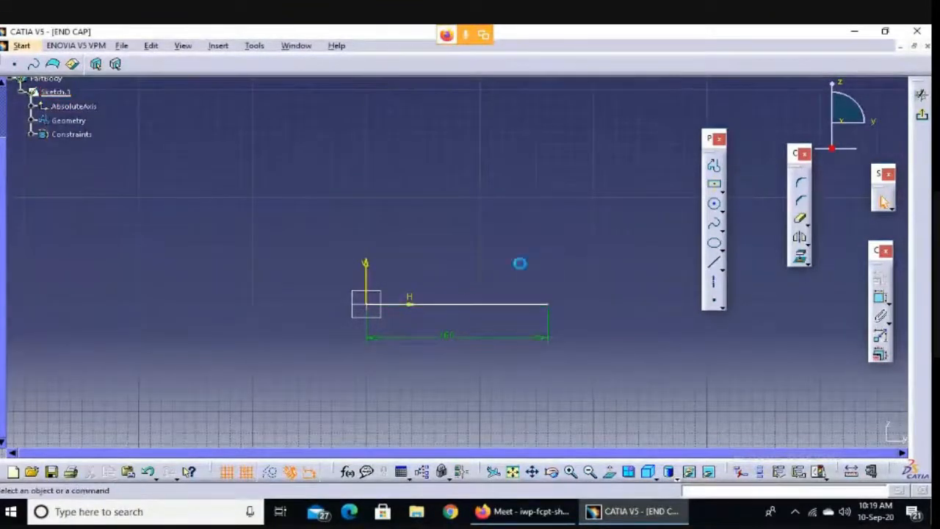
pyautogui.moveTo(537, 306)
pyautogui.mouseDown()
pyautogui.moveTo(414, 216)
pyautogui.moveTo(276, 313)
pyautogui.moveTo(428, 237)
pyautogui.moveTo(561, 258)
pyautogui.moveTo(572, 272)
pyautogui.moveTo(560, 221)
pyautogui.mouseUp()
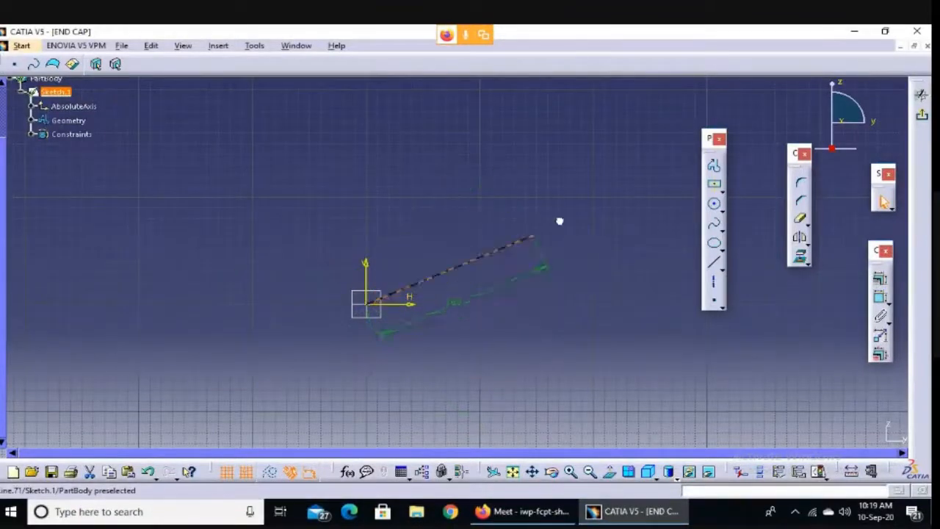
pyautogui.click(607, 256)
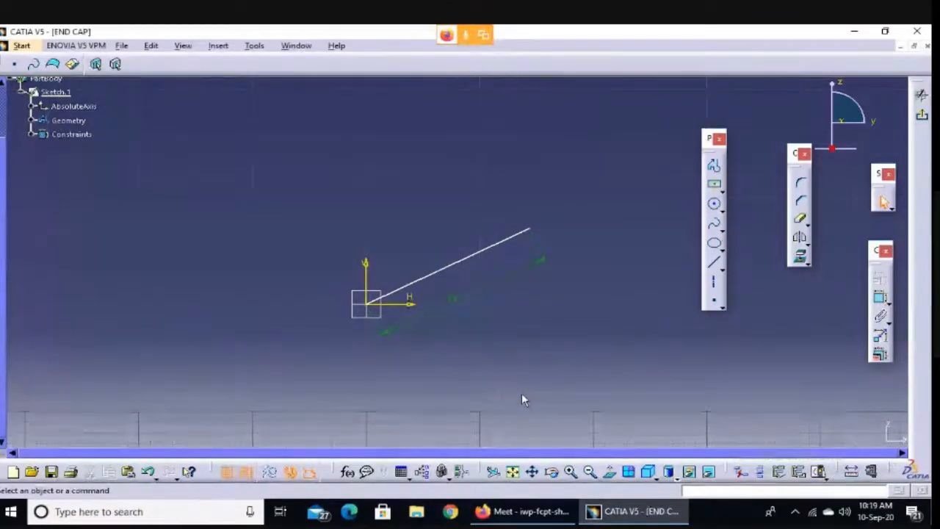
pyautogui.click(510, 238)
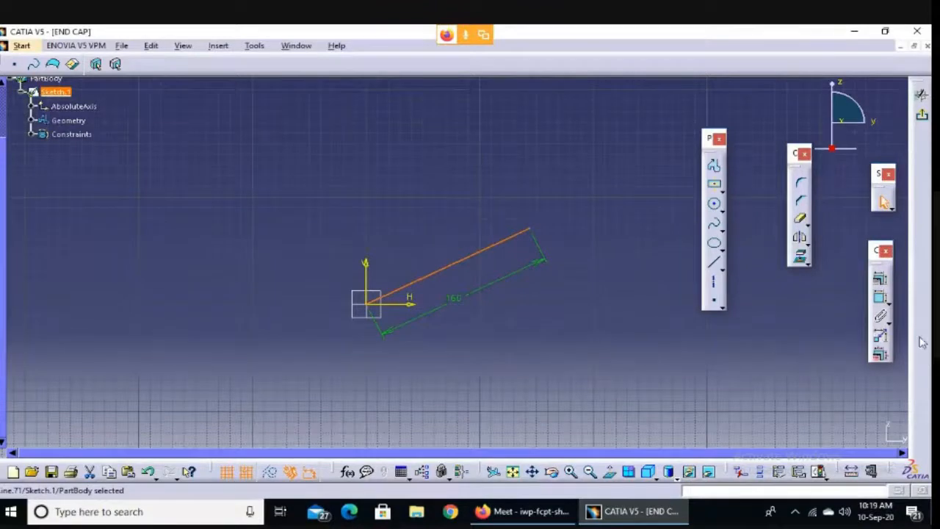
pyautogui.click(881, 297)
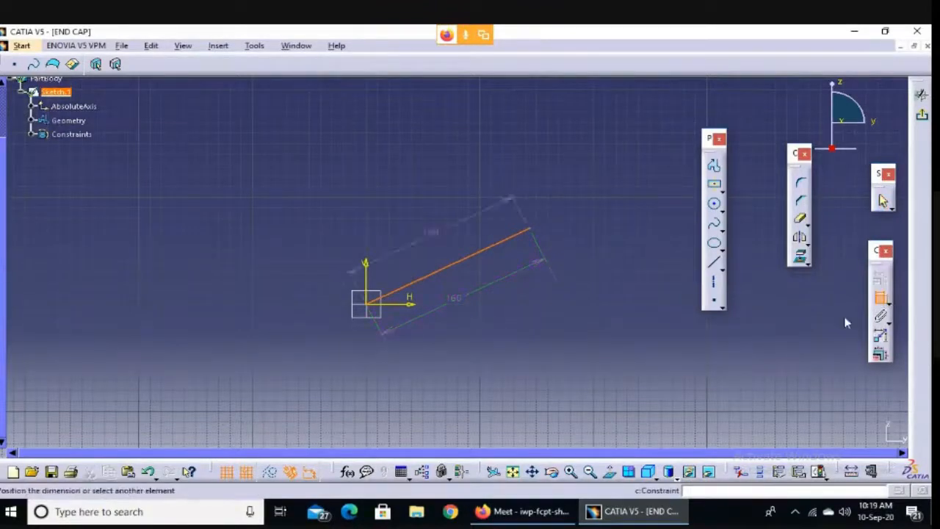
pyautogui.click(431, 317)
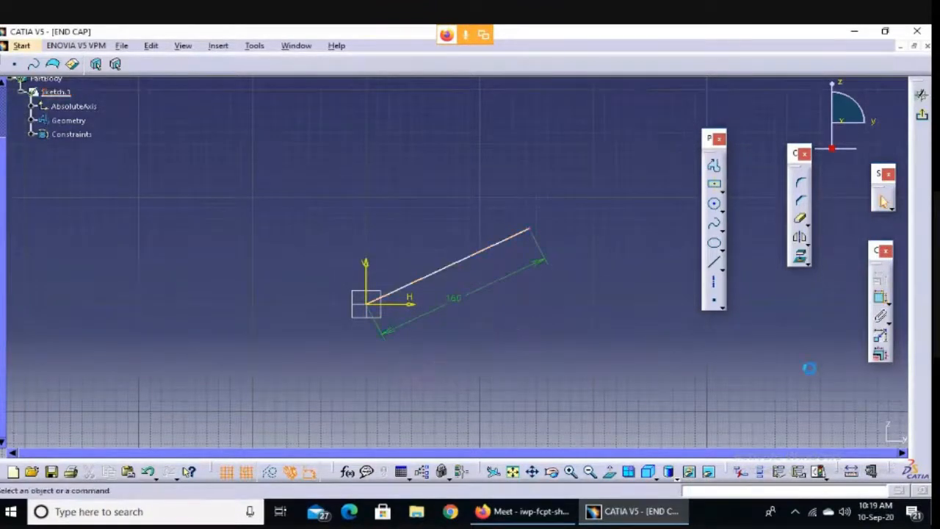
# Add an angle constraint between the inclined line and the horizontal axis and set it to 45 degrees.
pyautogui.click(881, 297)
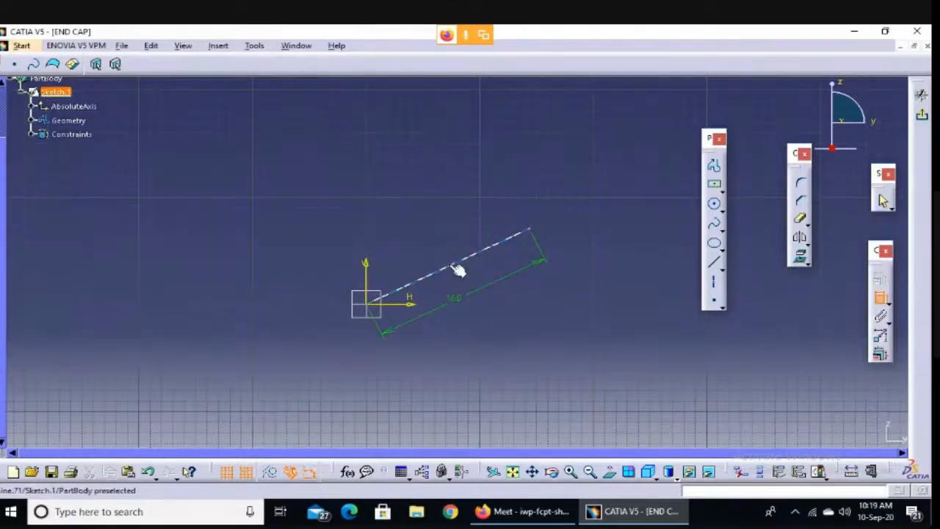
pyautogui.click(457, 270)
pyautogui.click(405, 304)
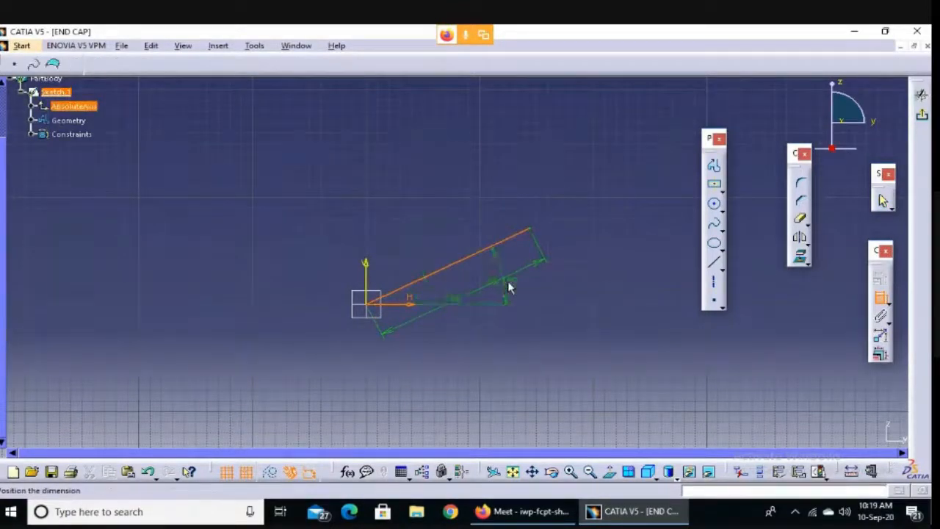
pyautogui.click(598, 260)
pyautogui.doubleClick(598, 261)
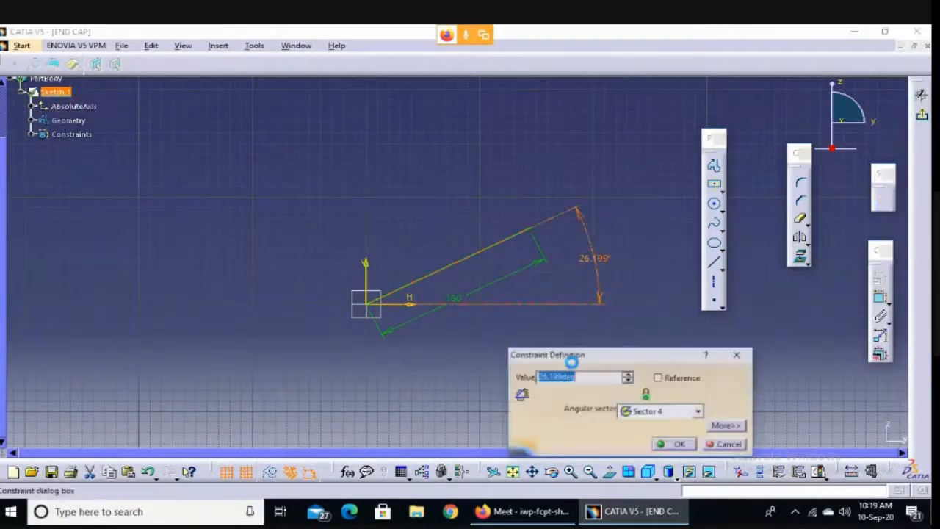
pyautogui.write('45')
pyautogui.press('Return')
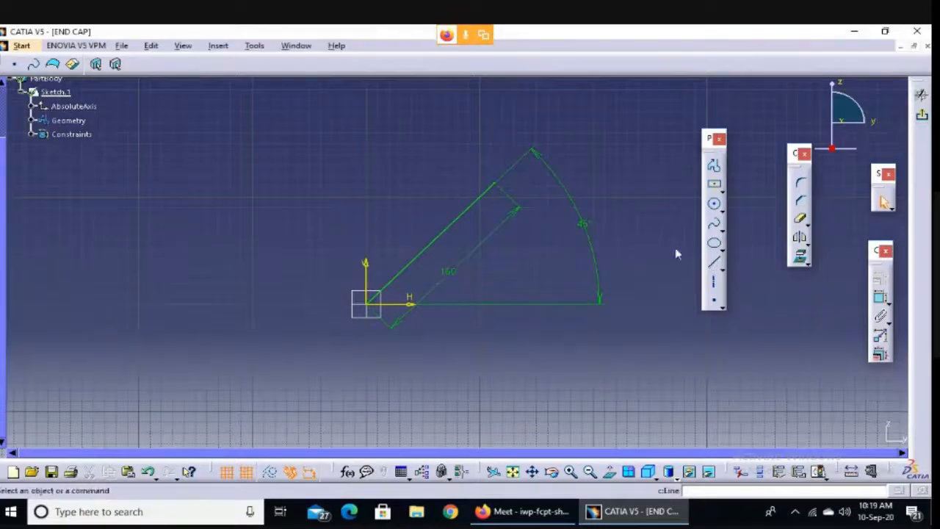
# Sketch a second line parallel to the constrained line on its upper-left side and move it slightly closer.
pyautogui.click(715, 264)
pyautogui.click(196, 271)
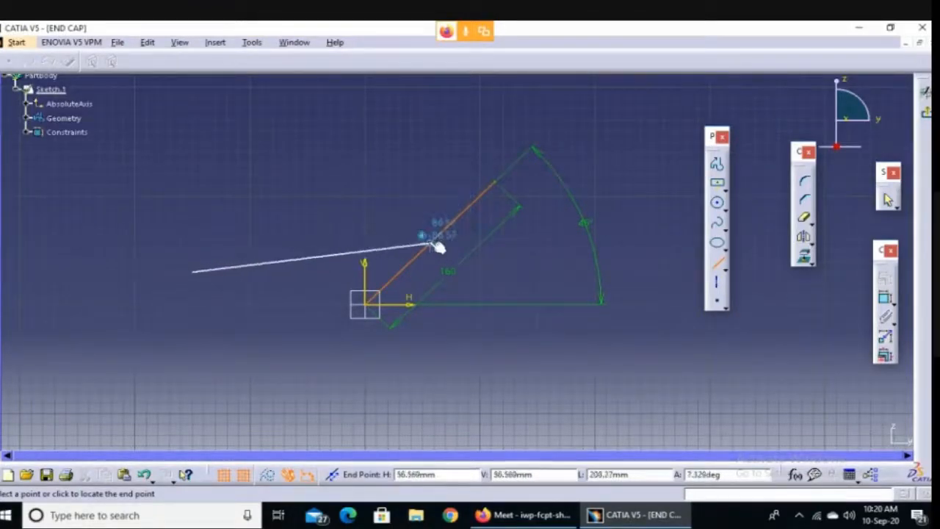
pyautogui.click(362, 112)
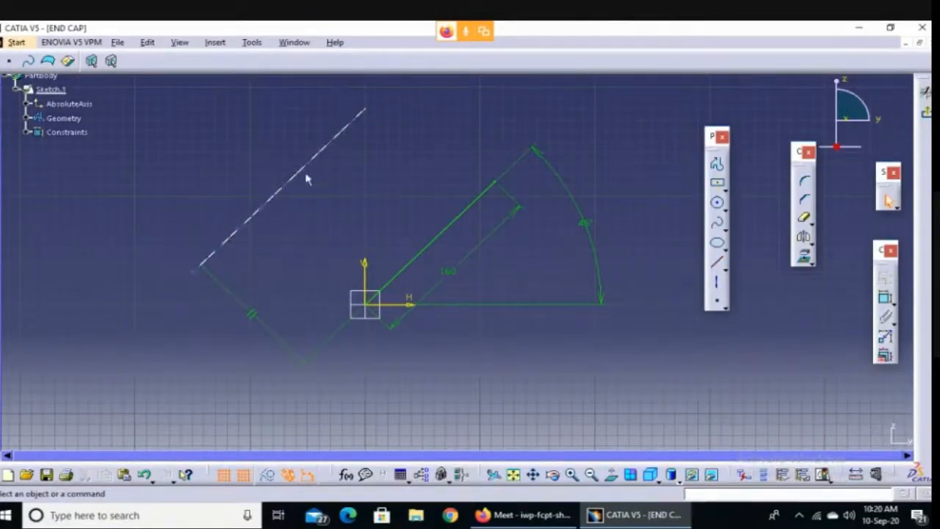
pyautogui.moveTo(299, 170)
pyautogui.mouseDown()
pyautogui.moveTo(374, 143)
pyautogui.moveTo(269, 203)
pyautogui.moveTo(371, 172)
pyautogui.moveTo(434, 310)
pyautogui.moveTo(313, 200)
pyautogui.moveTo(323, 190)
pyautogui.mouseUp()
pyautogui.click(372, 229)
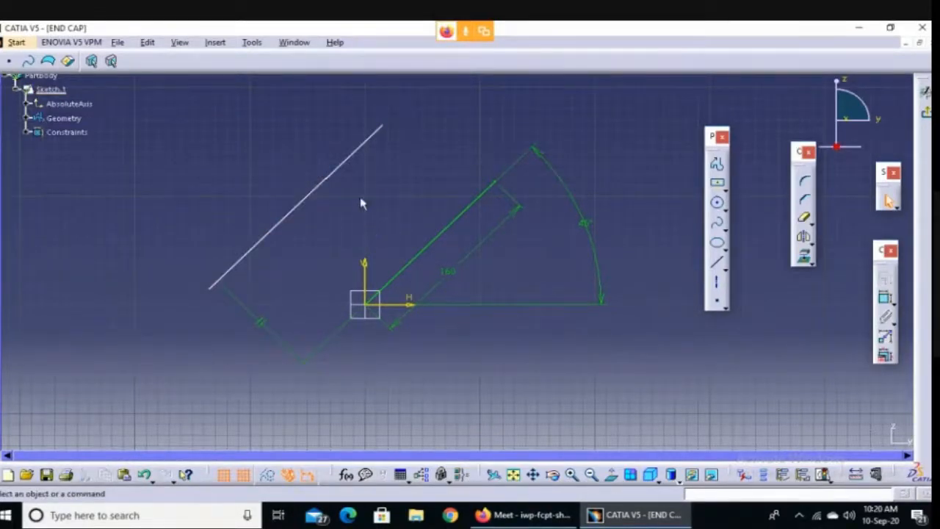
# Add a distance constraint between the two parallel lines and set it to 75 mm.
pyautogui.click(887, 300)
pyautogui.click(356, 151)
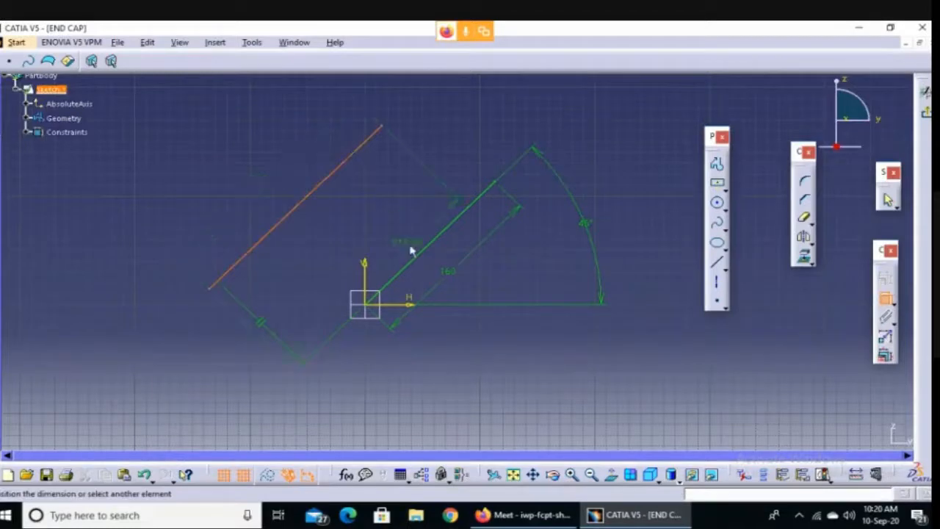
pyautogui.click(420, 255)
pyautogui.click(393, 218)
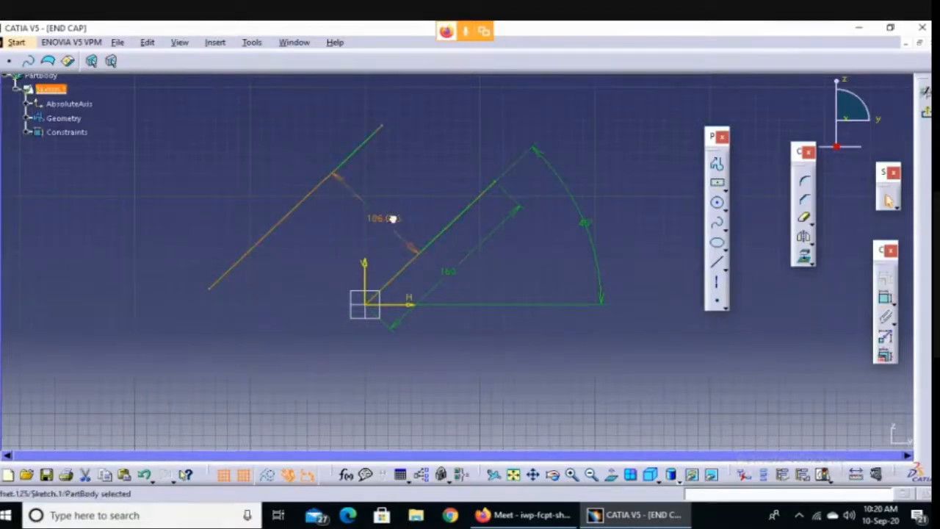
pyautogui.doubleClick(393, 218)
pyautogui.write('7')
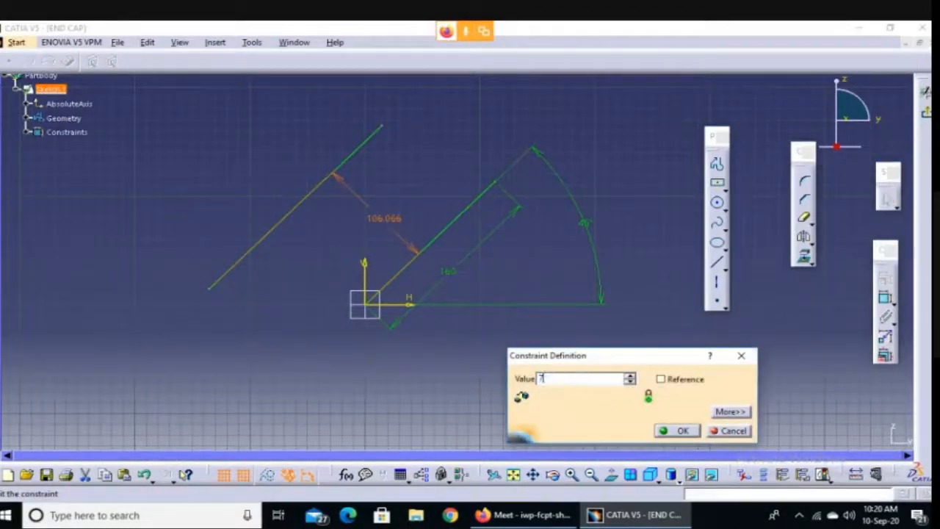
pyautogui.write('5')
pyautogui.press('Return')
pyautogui.click(372, 421)
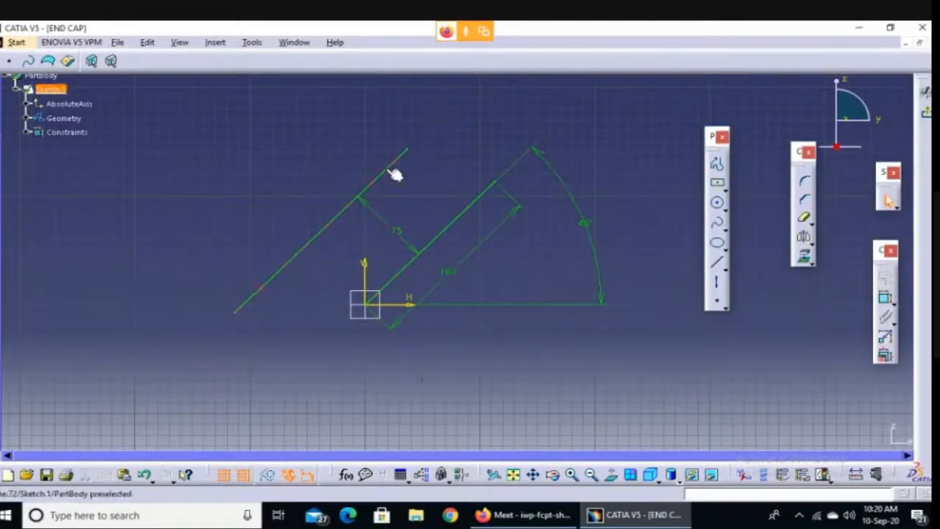
# Slide the second line up and to the right along its parallel direction.
pyautogui.moveTo(391, 173); pyautogui.dragTo(491, 222)
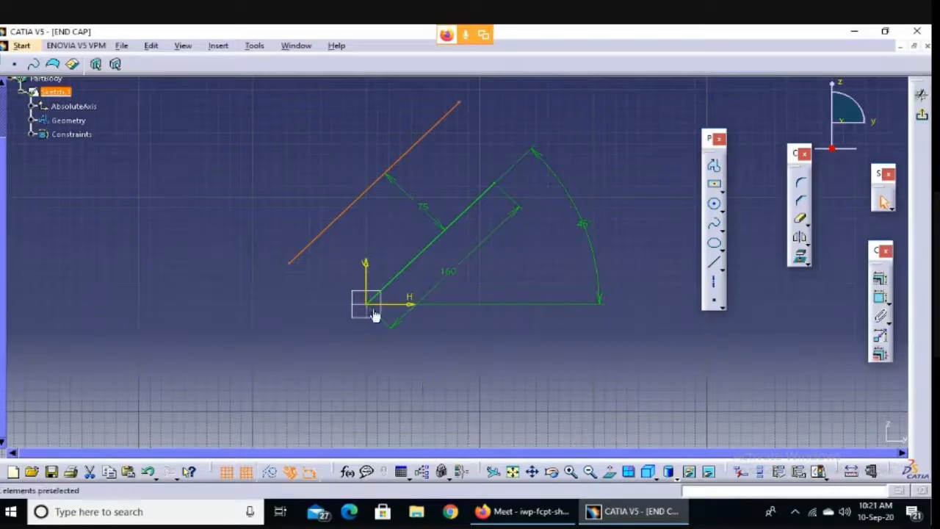
pyautogui.click(292, 263)
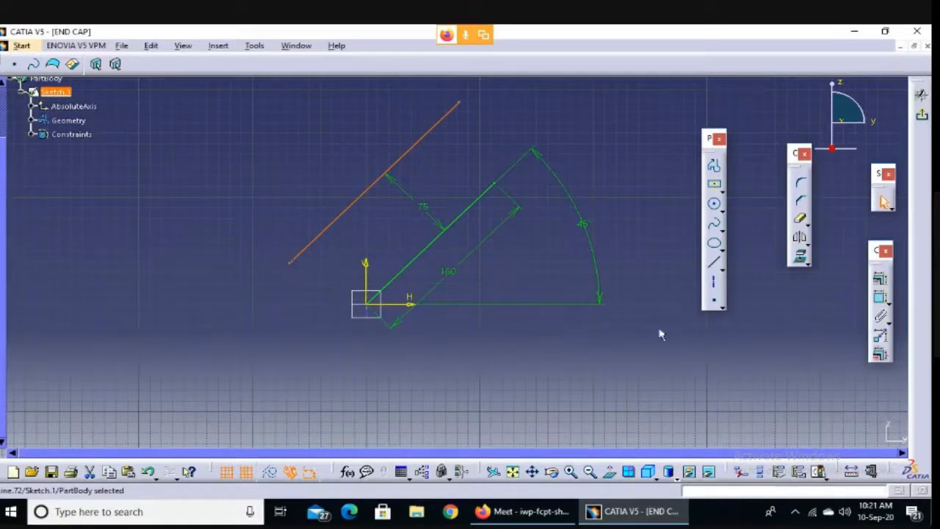
pyautogui.click(706, 356)
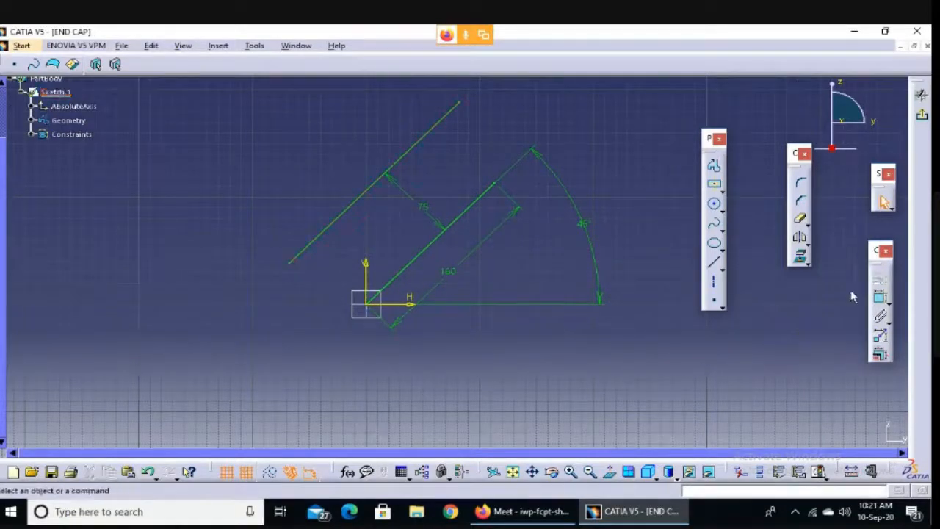
# Try a Coincidence constraint between the origin and the second line's lower endpoint, and discard it.
pyautogui.click(373, 307)
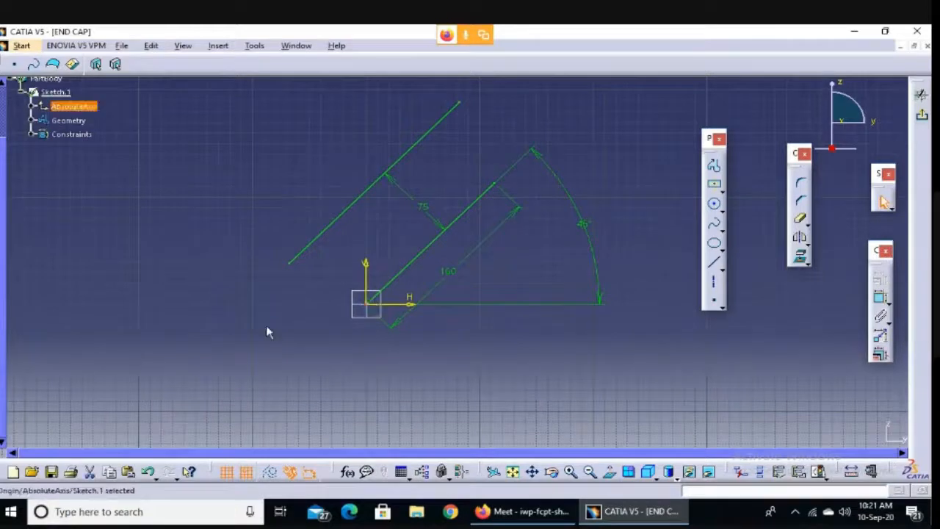
pyautogui.keyDown('ctrl'); pyautogui.click(290, 262); pyautogui.keyUp('ctrl')
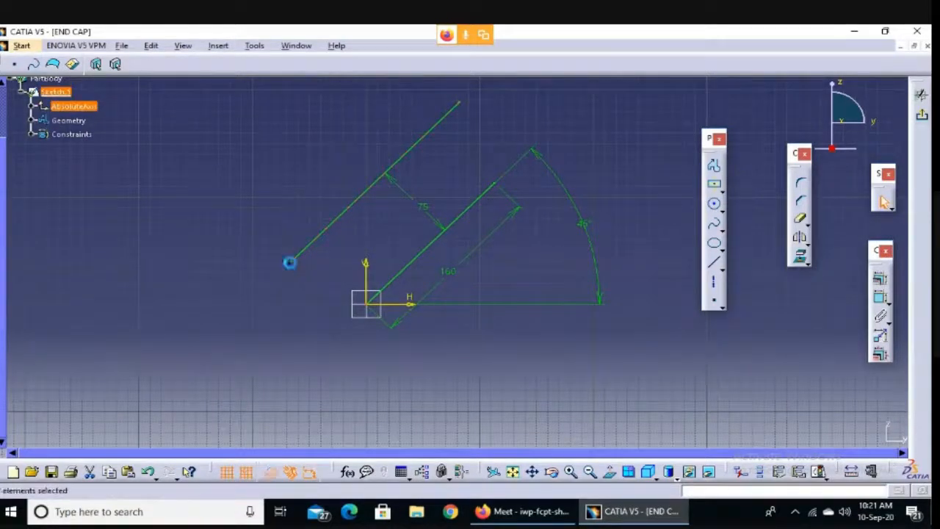
pyautogui.click(880, 278)
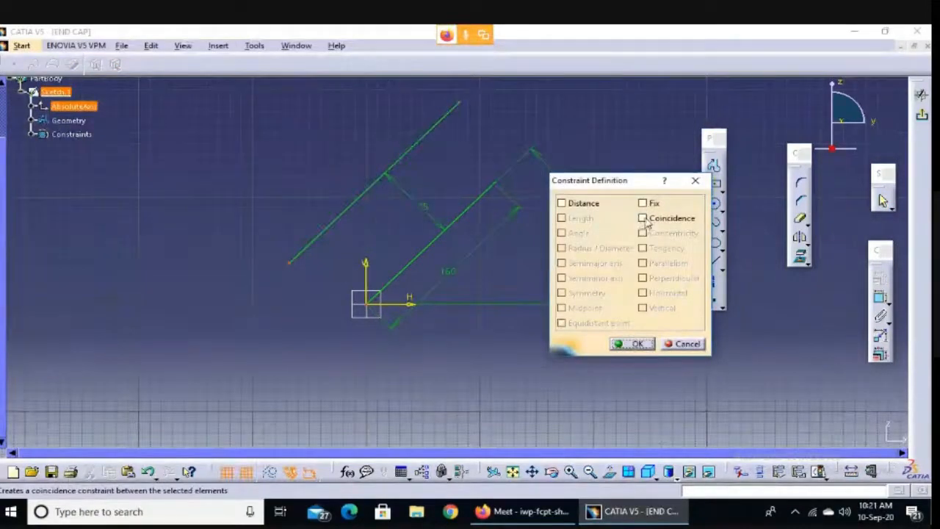
pyautogui.click(643, 219)
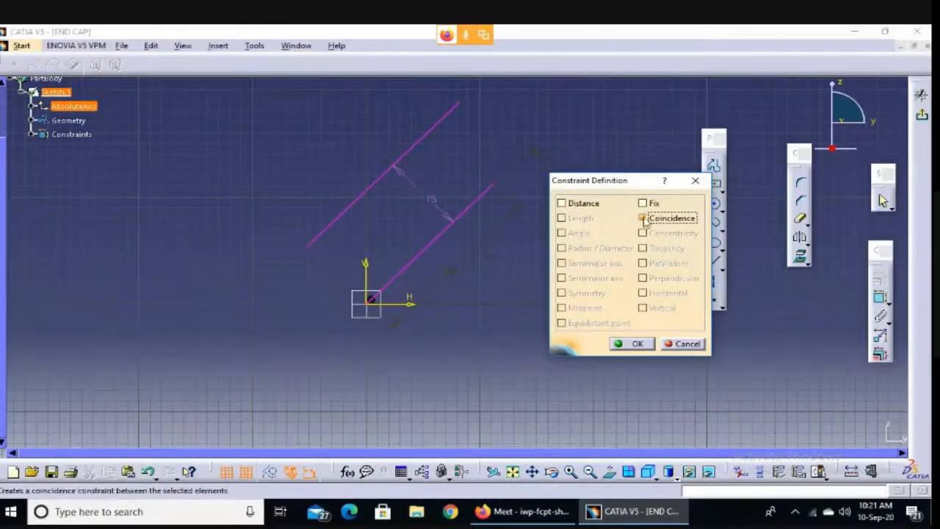
pyautogui.click(642, 218)
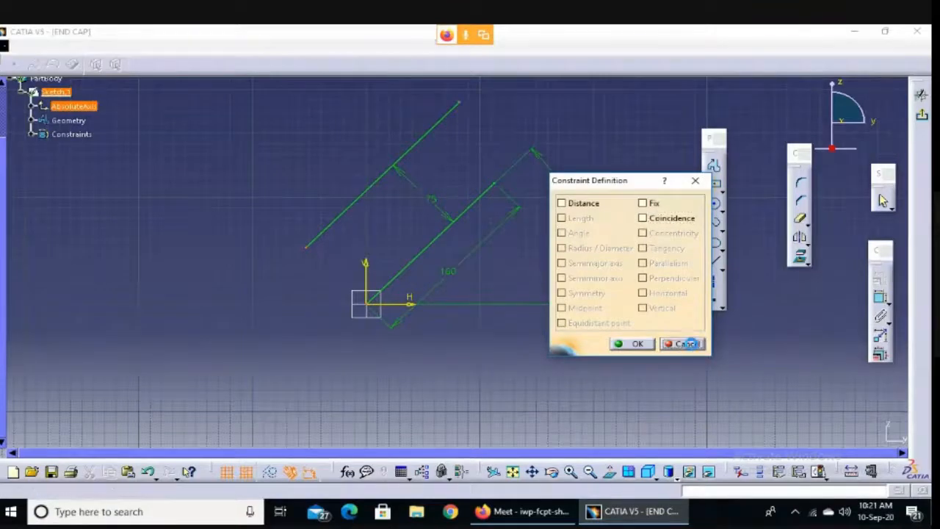
pyautogui.click(687, 344)
# Lengthen the second line by pulling its lower endpoint down and to the left.
pyautogui.click(290, 262)
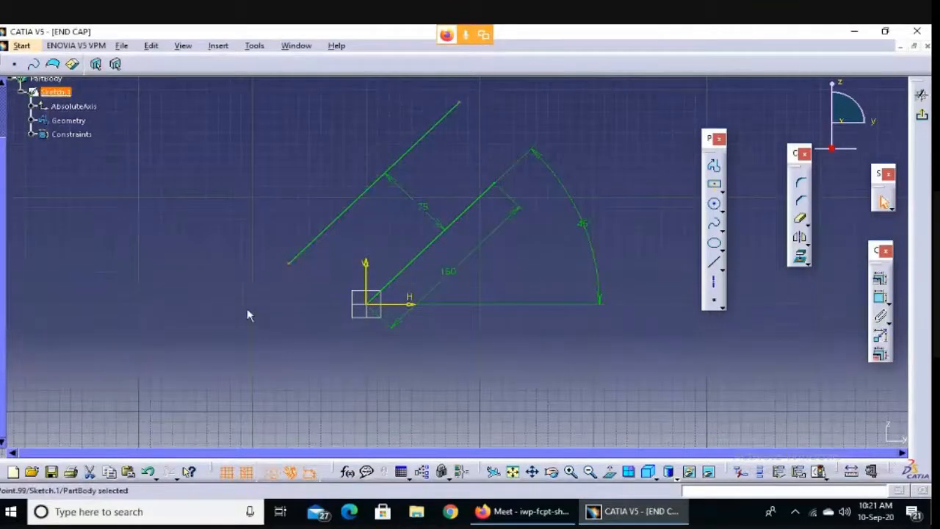
pyautogui.moveTo(289, 262); pyautogui.dragTo(249, 298)
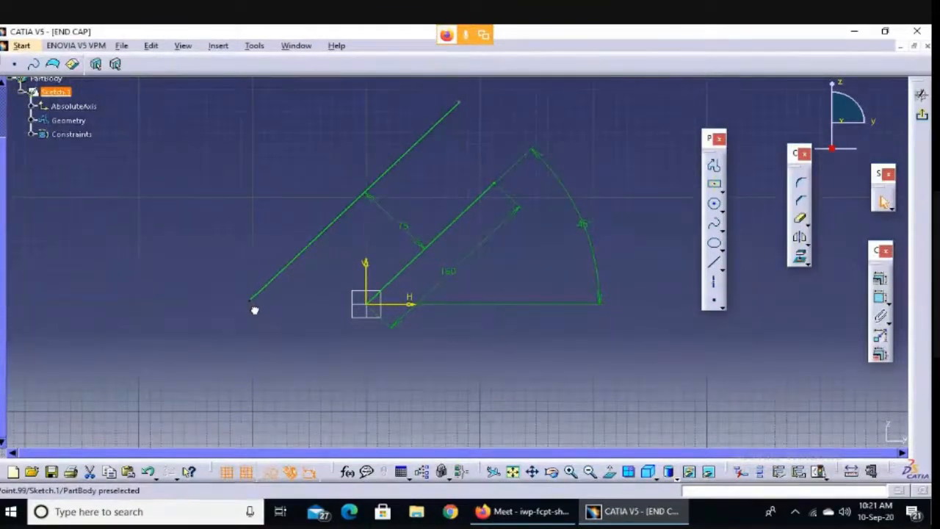
pyautogui.click(282, 368)
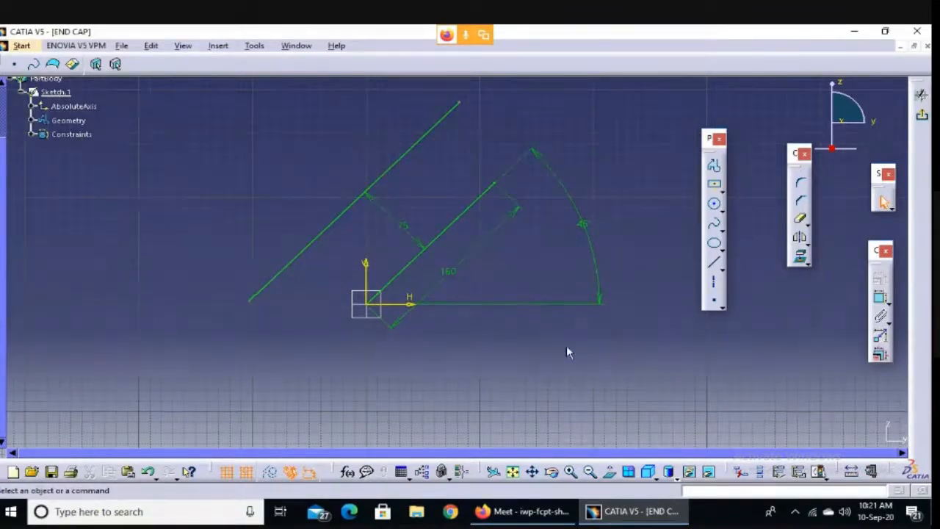
# Delete all the sketch geometry with its constraints and draw a circle centred on the origin.
pyautogui.moveTo(182, 98)
pyautogui.mouseDown()
pyautogui.moveTo(654, 346)
pyautogui.moveTo(643, 346)
pyautogui.mouseUp()
pyautogui.press('Delete')
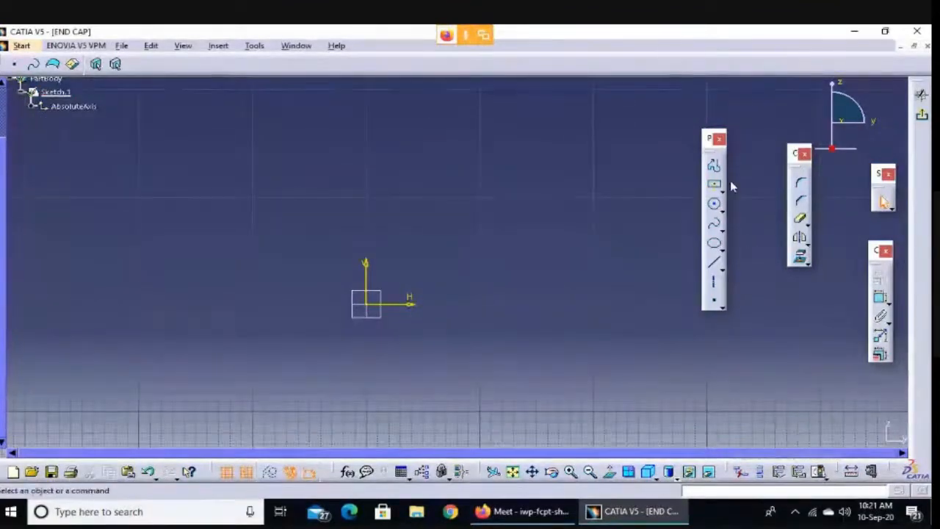
pyautogui.click(716, 207)
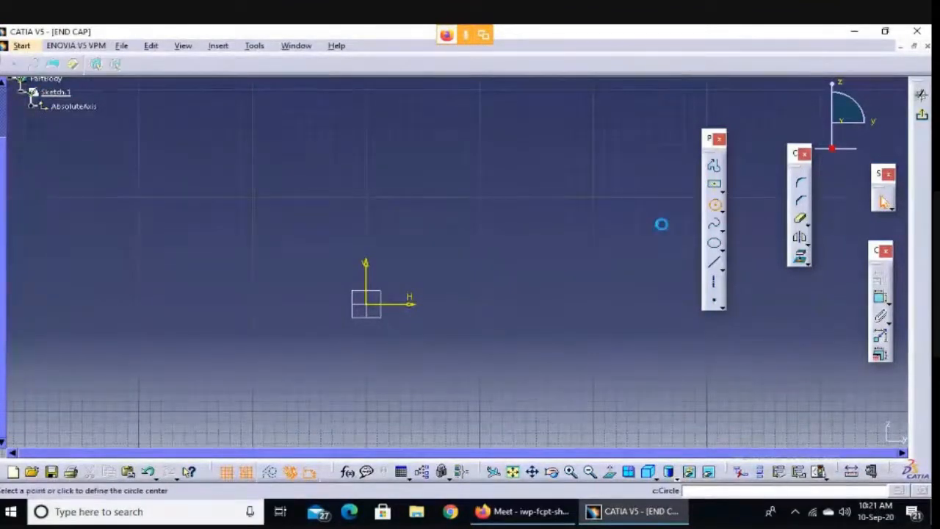
pyautogui.click(366, 303)
pyautogui.click(443, 276)
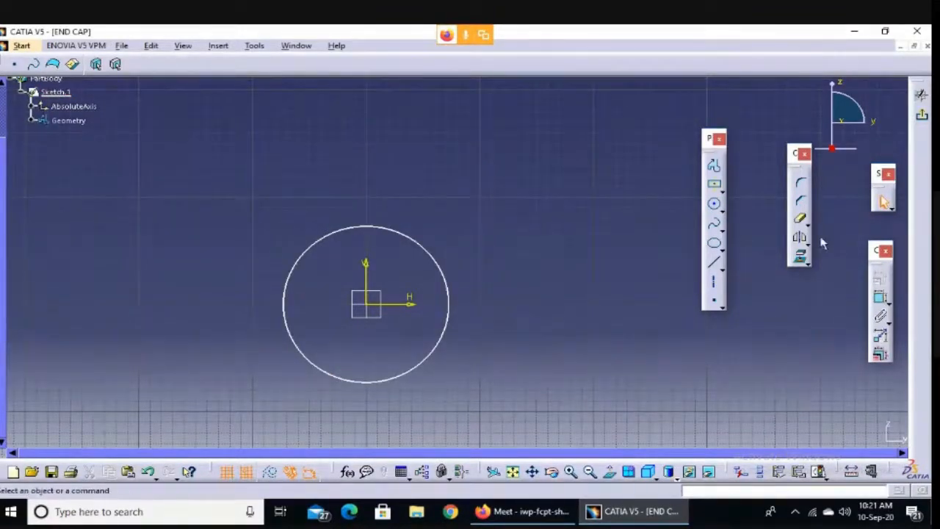
# Sketch an inclined line about 416 mm long from the horizontal axis left of the circle, passing above the circle.
pyautogui.click(713, 263)
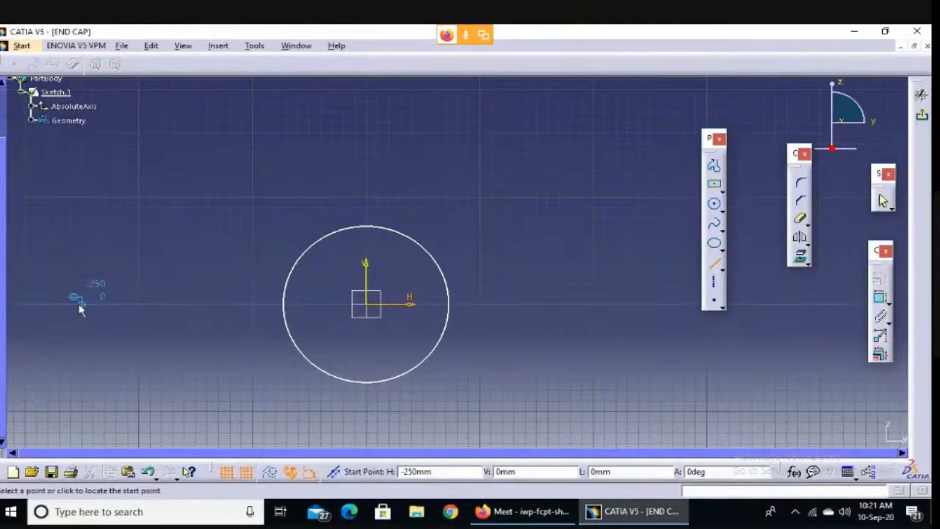
pyautogui.click(27, 303)
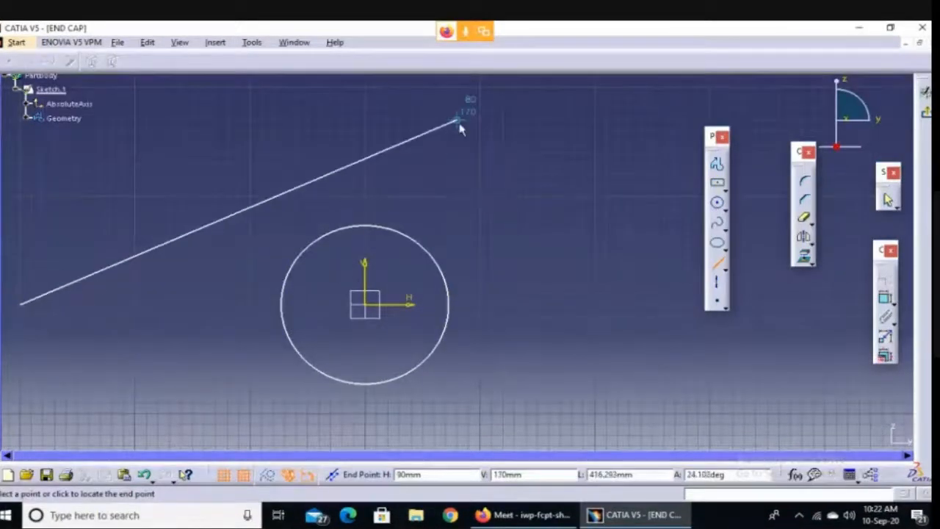
pyautogui.click(458, 123)
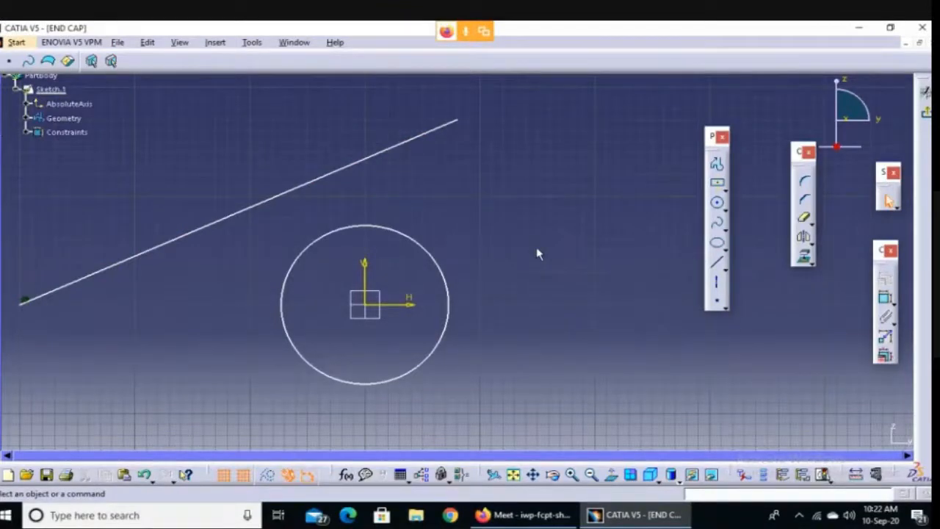
# Try a Tangency constraint between the inclined line and the circle, and discard it.
pyautogui.click(375, 163)
pyautogui.keyDown('ctrl'); pyautogui.click(414, 240); pyautogui.keyUp('ctrl')
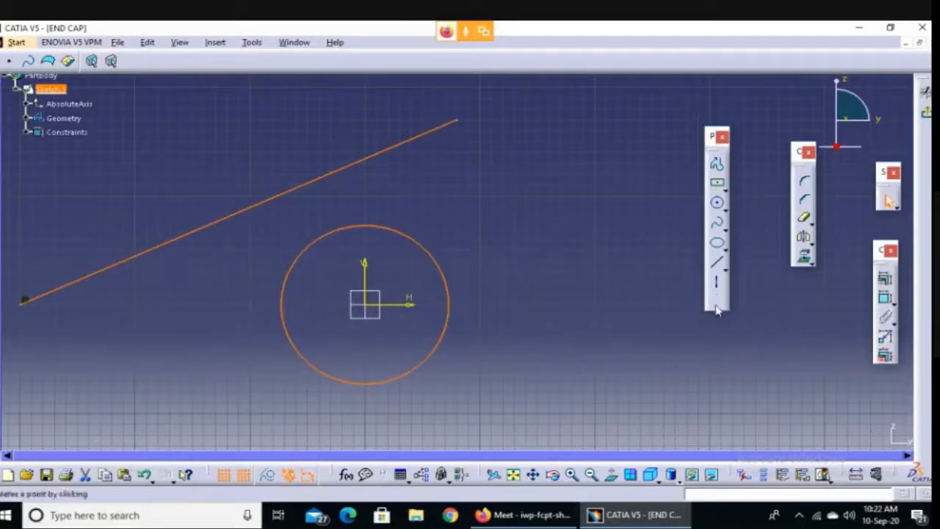
pyautogui.click(884, 279)
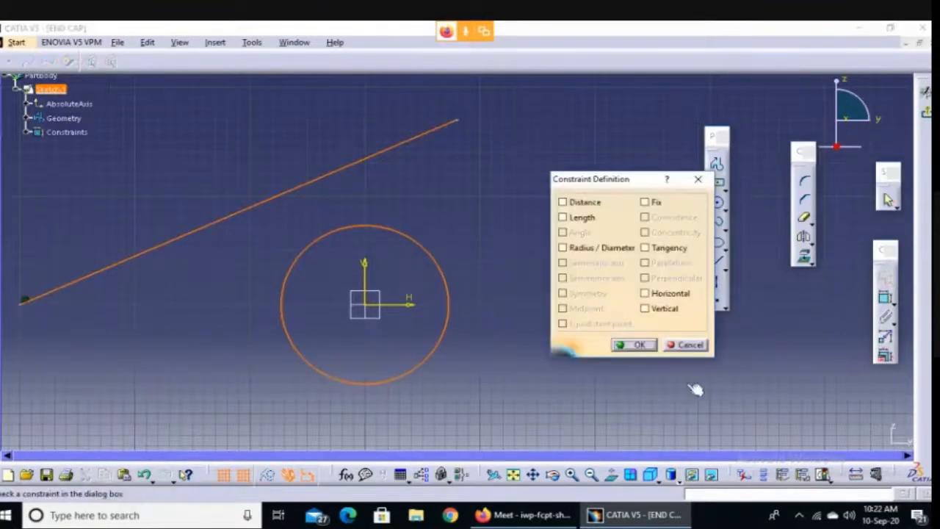
pyautogui.click(644, 248)
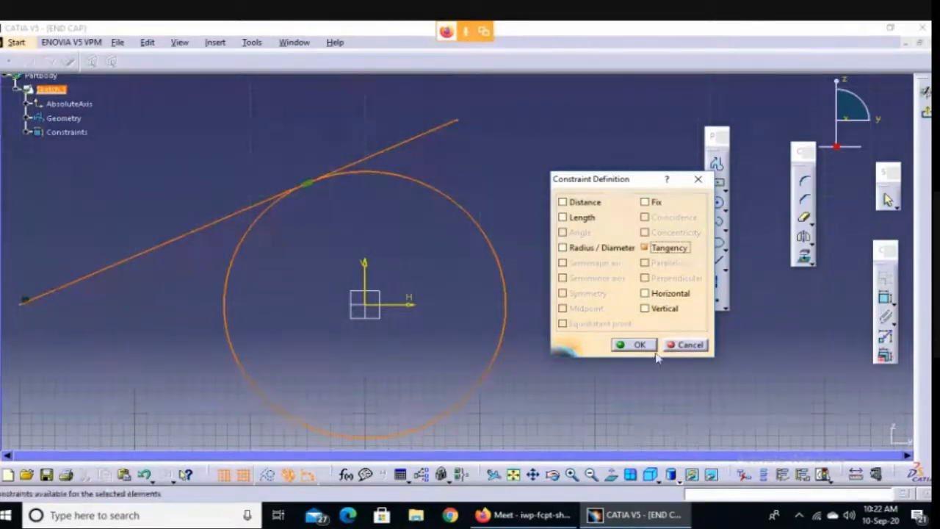
pyautogui.click(689, 345)
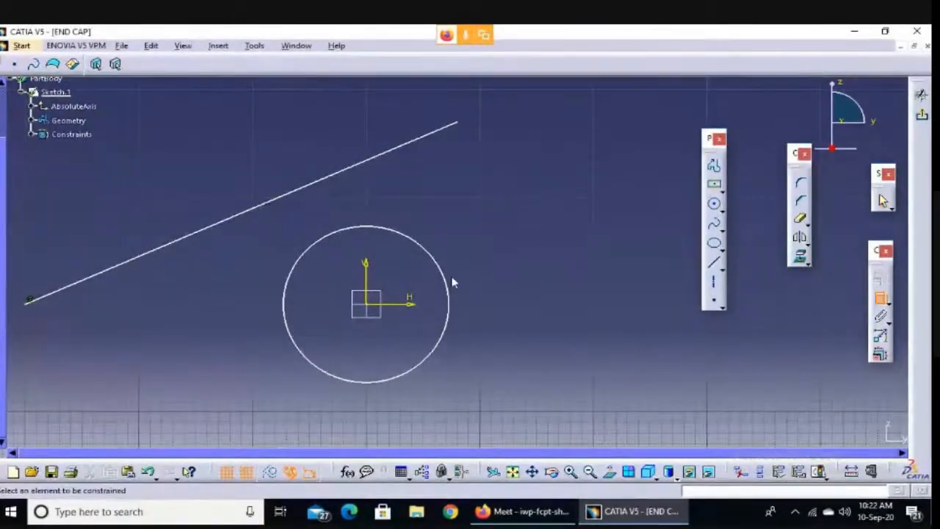
# Add a diameter dimension to the circle centred on the origin and set it to 100 mm.
pyautogui.click(451, 279)
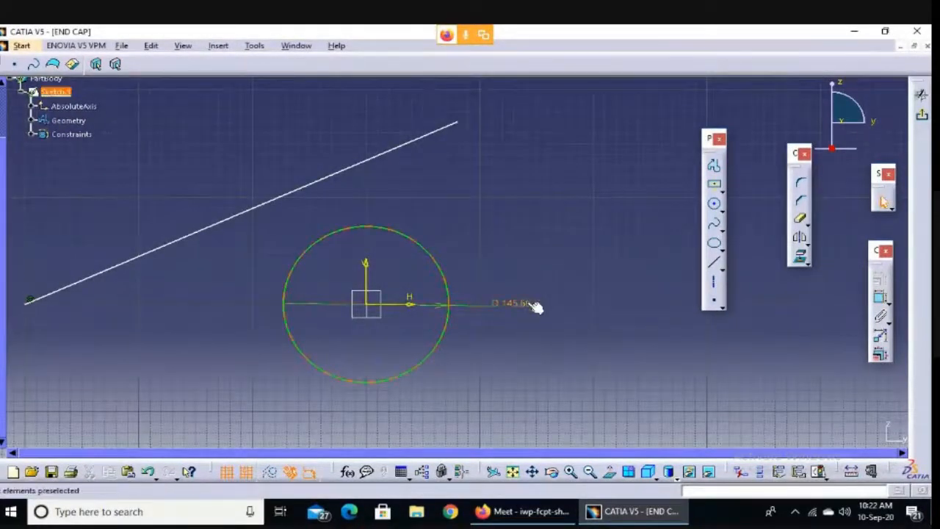
pyautogui.doubleClick(526, 302)
pyautogui.write('100mm')
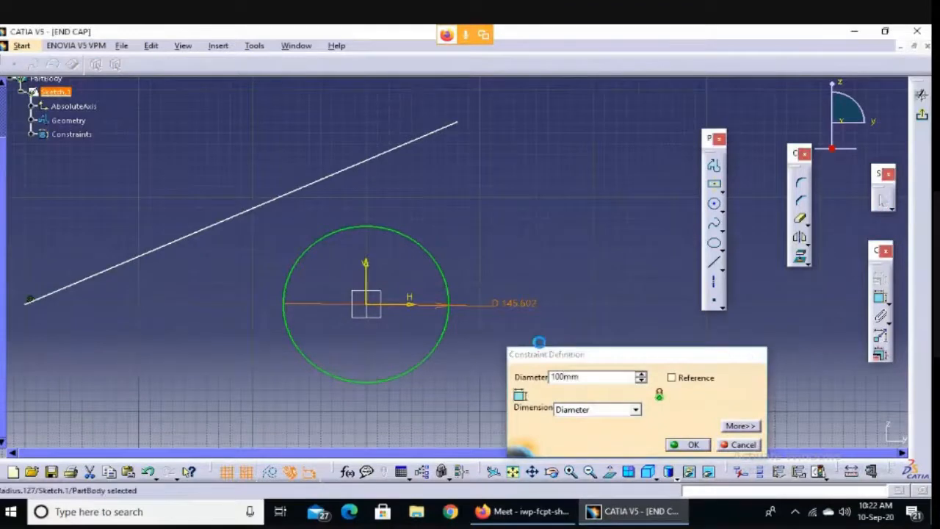
pyautogui.press('Return')
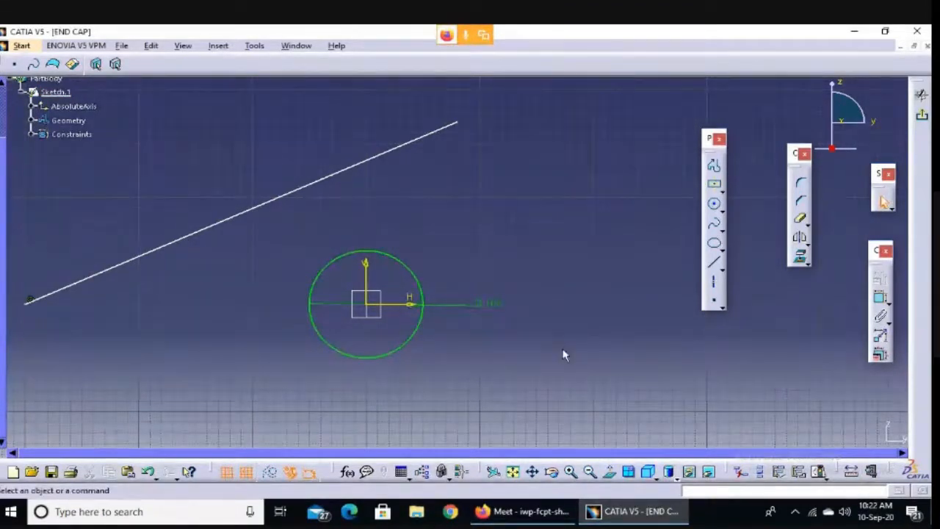
# Apply a Tangency constraint between the inclined line and the circle.
pyautogui.click(356, 170)
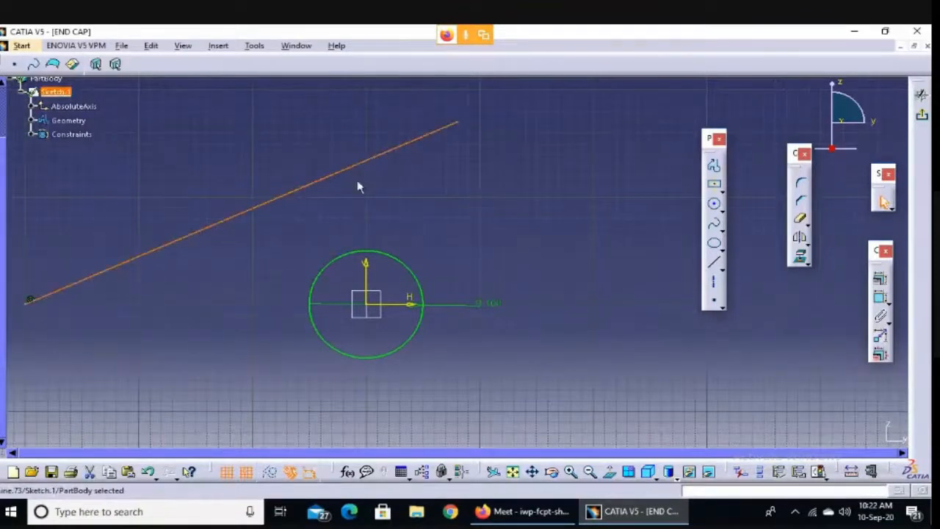
pyautogui.keyDown('ctrl'); pyautogui.click(408, 264); pyautogui.keyUp('ctrl')
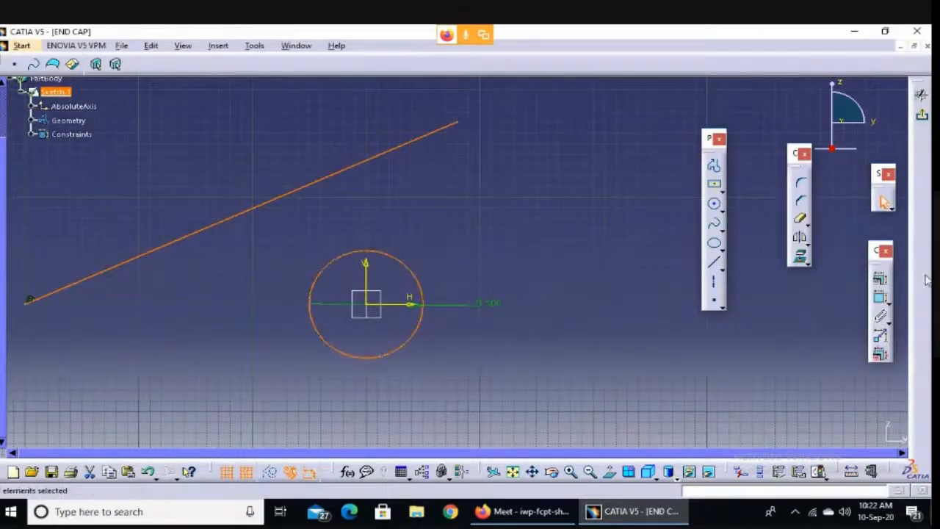
pyautogui.click(879, 280)
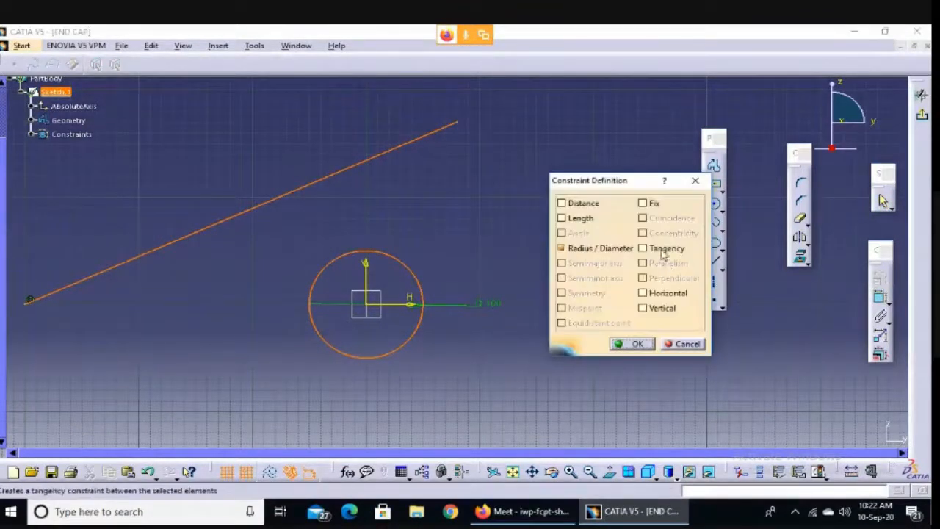
pyautogui.click(663, 250)
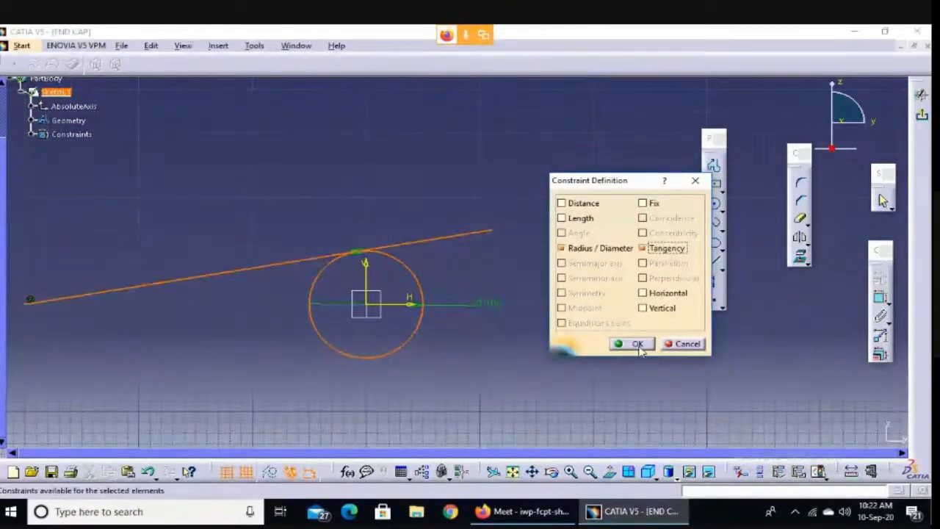
pyautogui.click(632, 343)
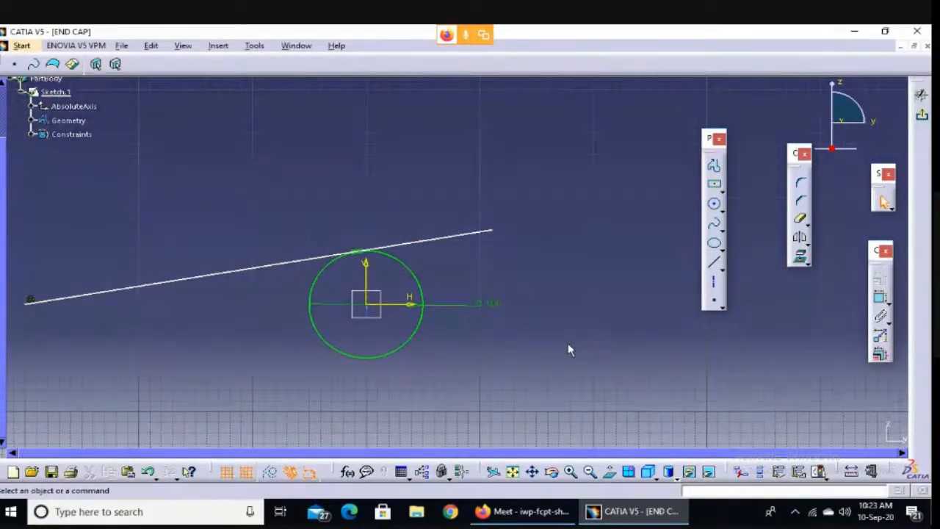
# Delete the circle's diameter dimension and pull the tangent line upward.
pyautogui.click(496, 309)
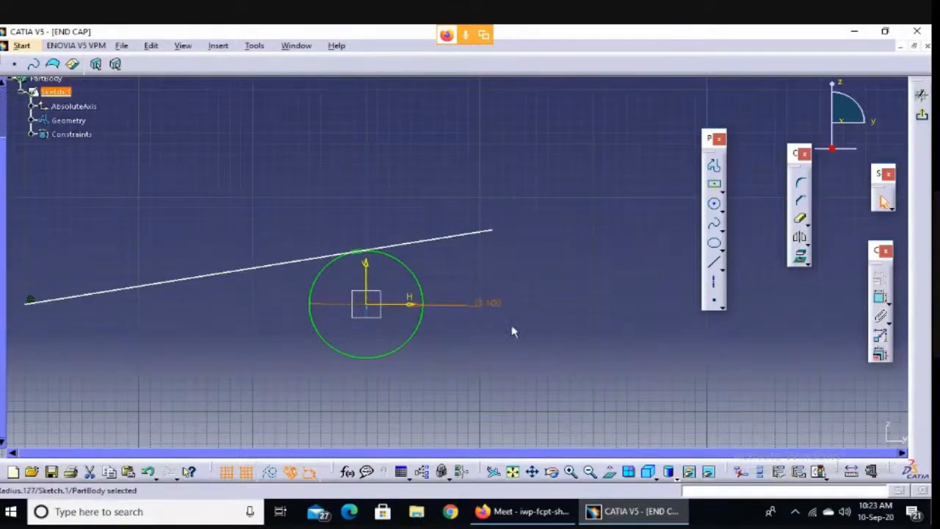
pyautogui.press('Delete')
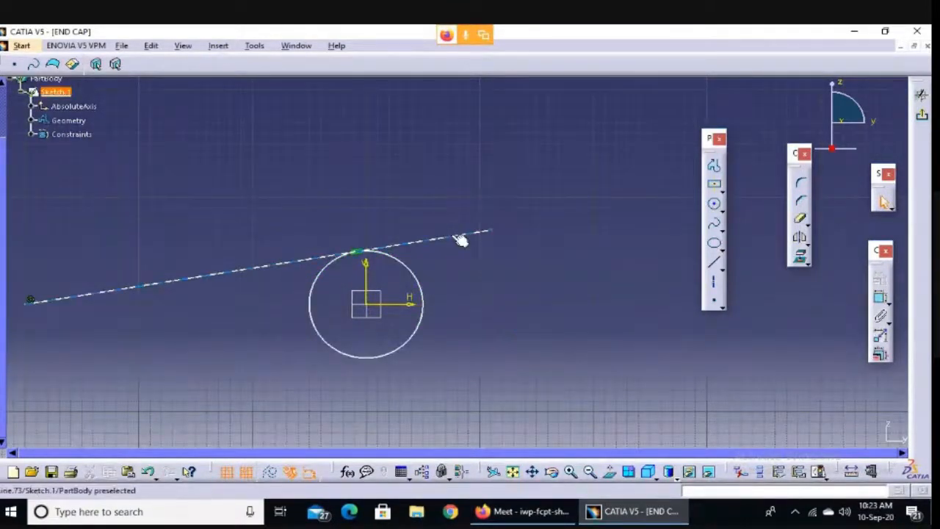
pyautogui.moveTo(457, 236); pyautogui.dragTo(501, 143)
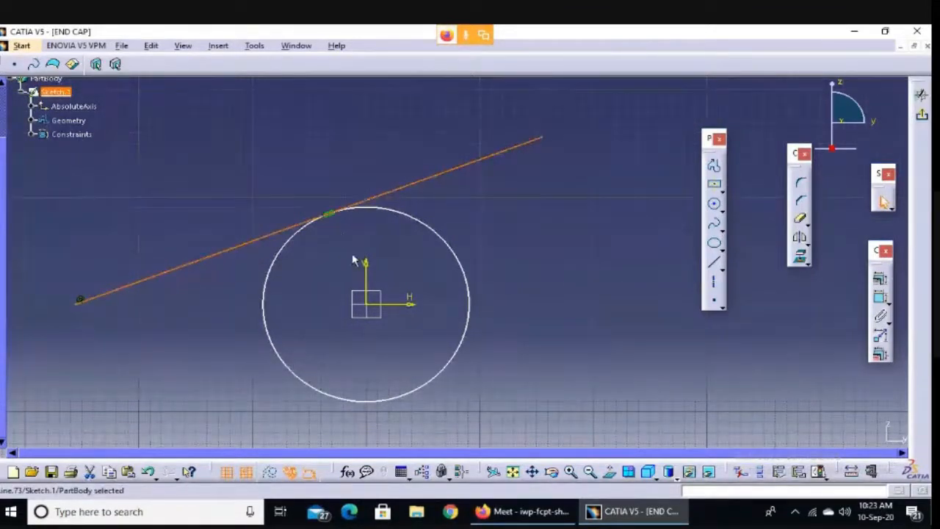
# Delete the inclined line and the circle from the sketch.
pyautogui.press('Delete')
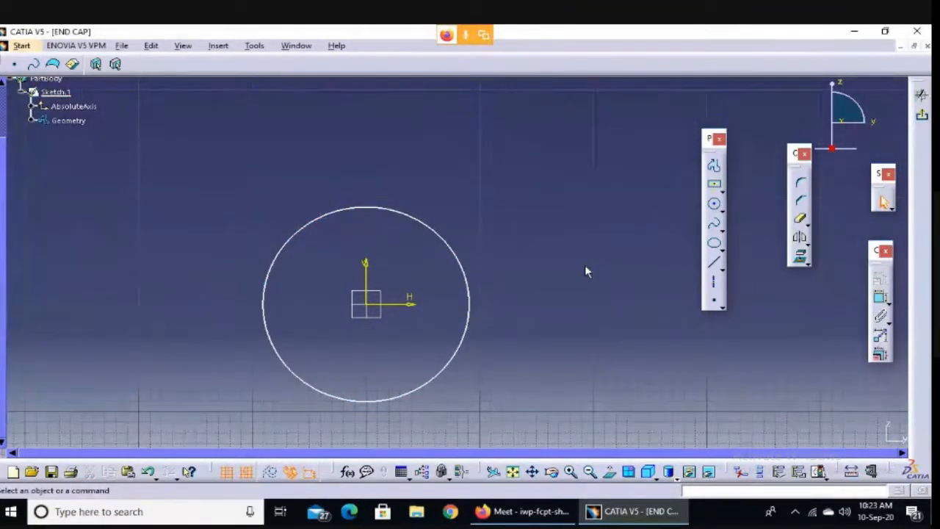
pyautogui.click(467, 283)
pyautogui.press('Delete')
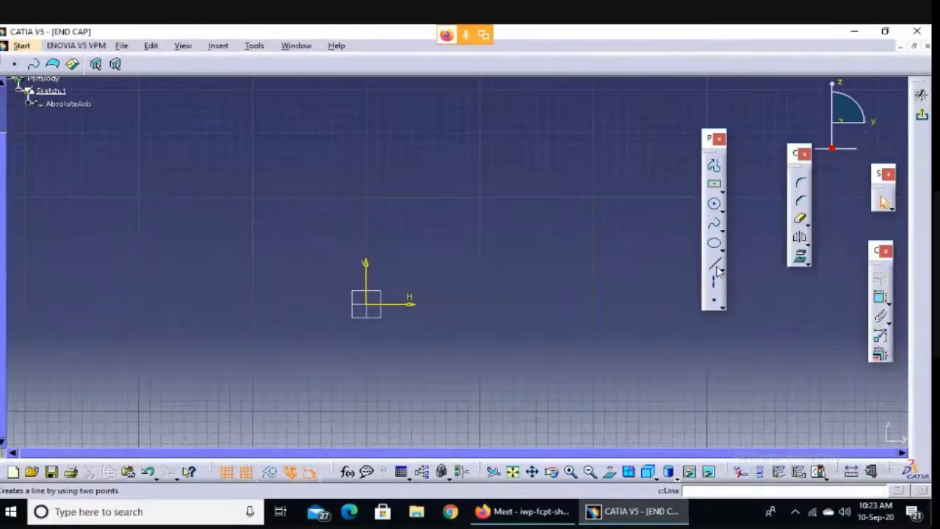
# Draw a horizontal line about 200 mm long from the origin along the positive horizontal axis.
pyautogui.click(713, 263)
pyautogui.click(372, 307)
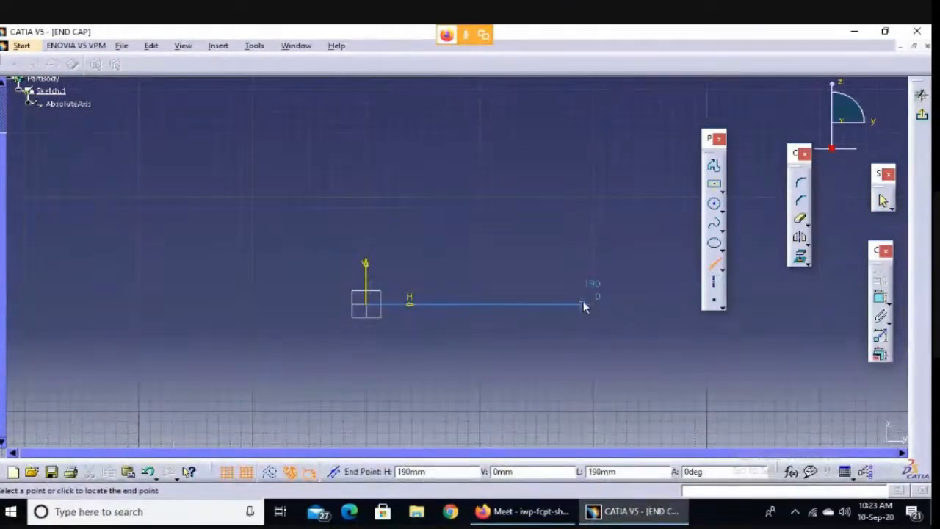
pyautogui.click(592, 303)
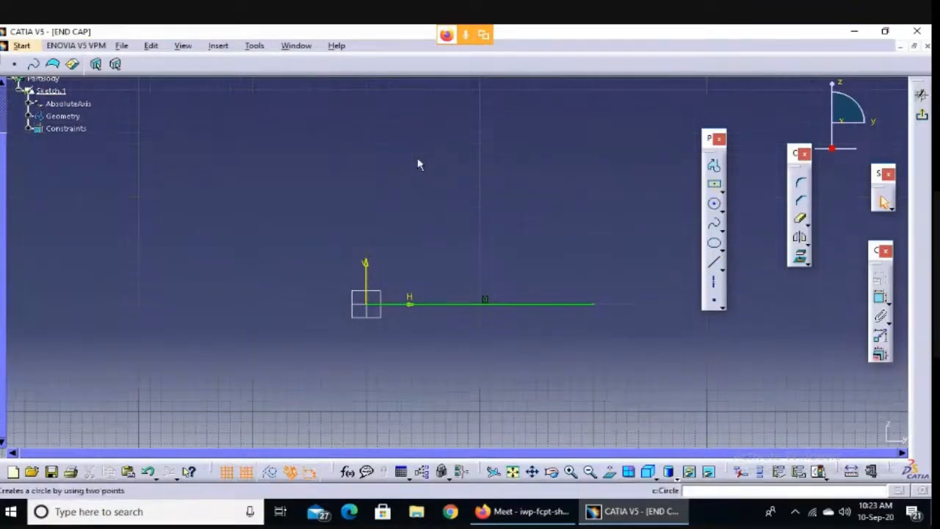
# Draw a circle with a radius of about 40 mm above the middle of the horizontal line.
pyautogui.click(714, 204)
pyautogui.click(468, 144)
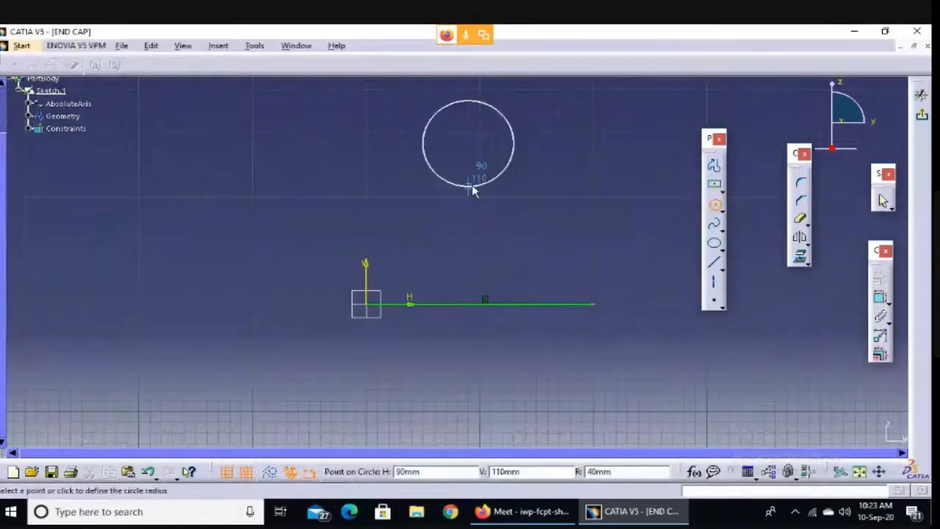
pyautogui.click(470, 188)
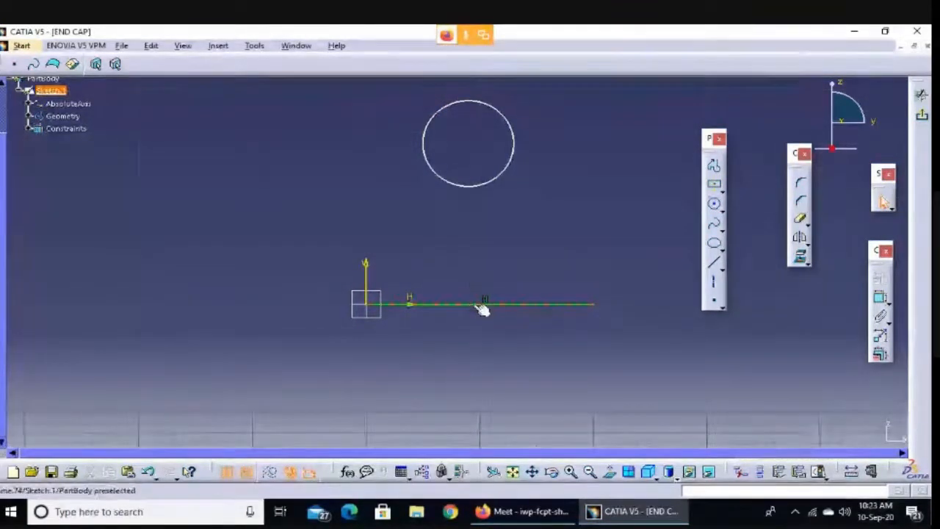
# Make the circle tangent to the horizontal line with a Tangency constraint.
pyautogui.click(505, 171)
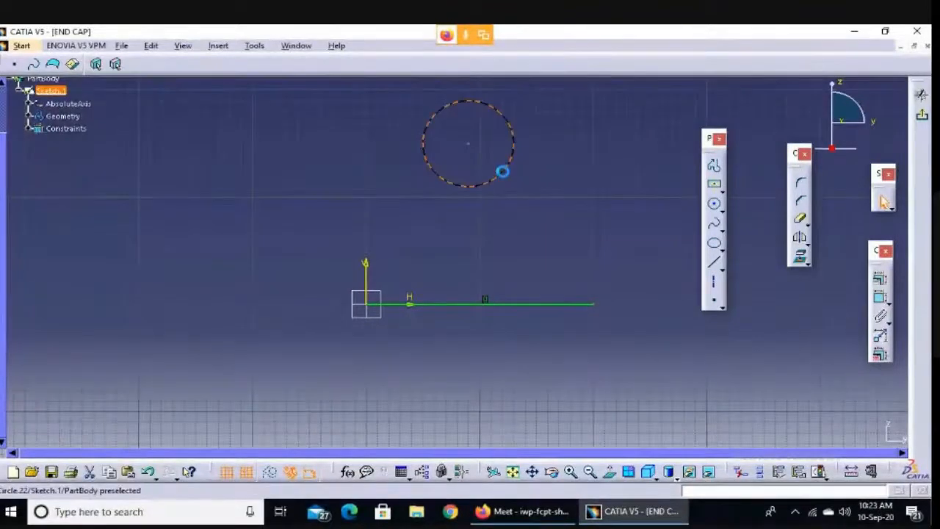
pyautogui.keyDown('ctrl'); pyautogui.click(523, 304); pyautogui.keyUp('ctrl')
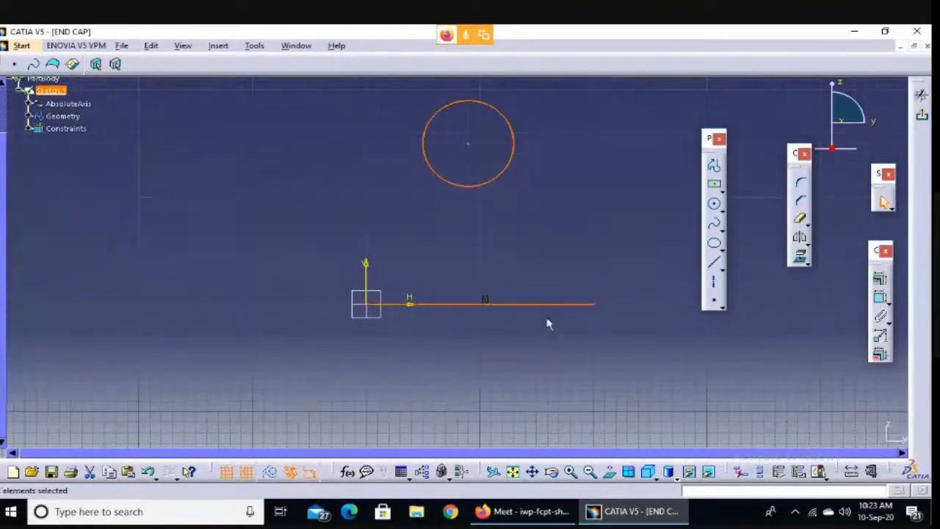
pyautogui.click(881, 279)
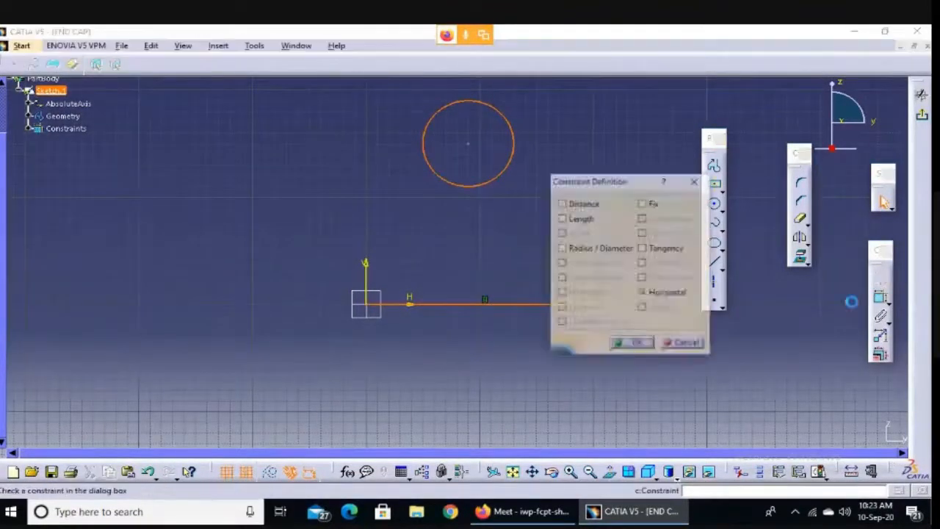
pyautogui.click(643, 249)
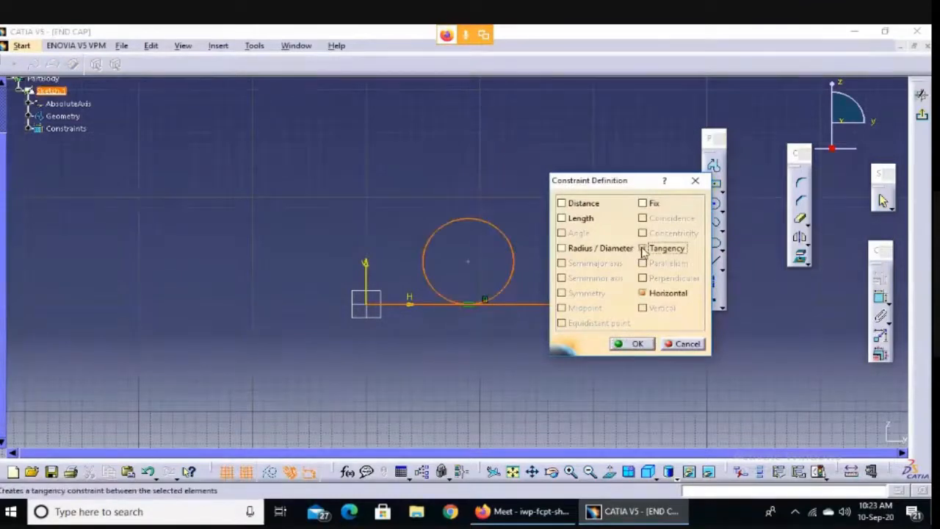
pyautogui.click(640, 343)
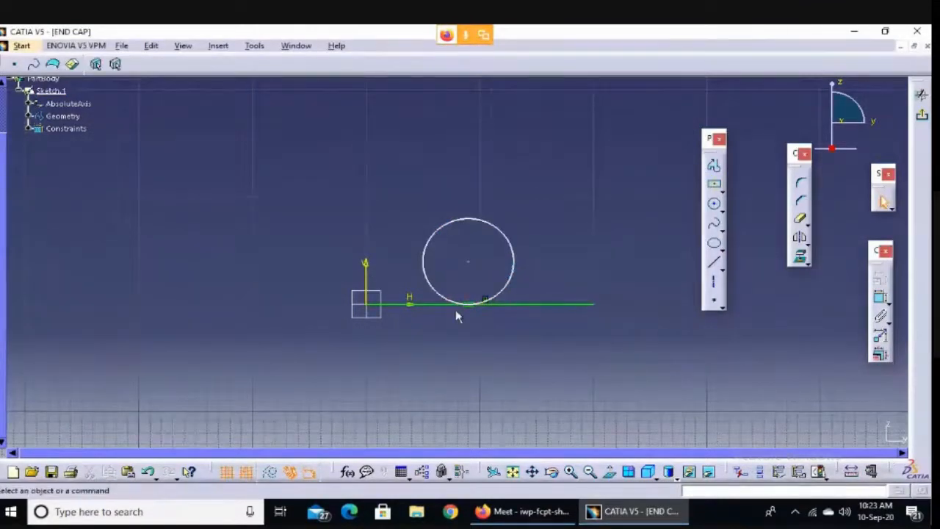
# Replace the tangent circle with a free one about 60 mm in diameter, well above the middle of the line.
pyautogui.click(516, 249)
pyautogui.press('Delete')
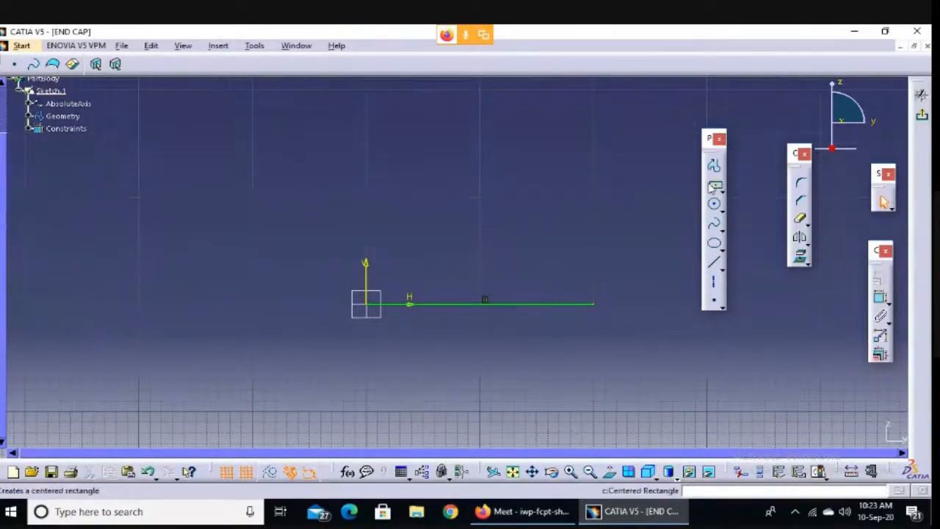
pyautogui.click(713, 204)
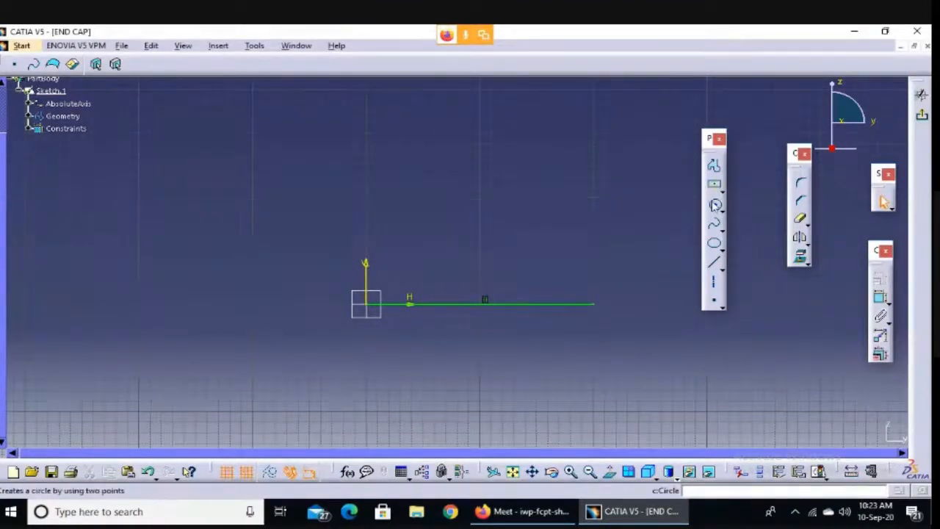
pyautogui.click(478, 133)
pyautogui.click(487, 166)
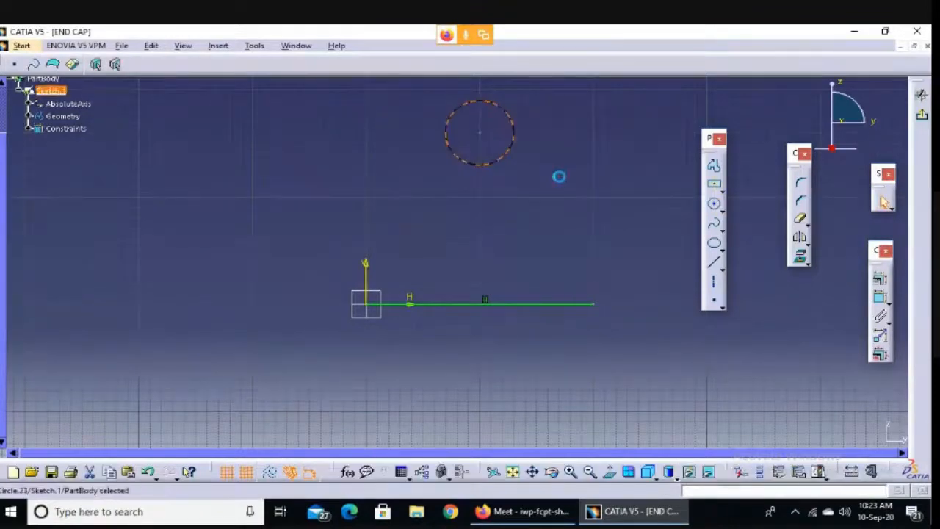
# Dimension the new circle's diameter, placing the dimension to the right of the circle.
pyautogui.click(515, 133)
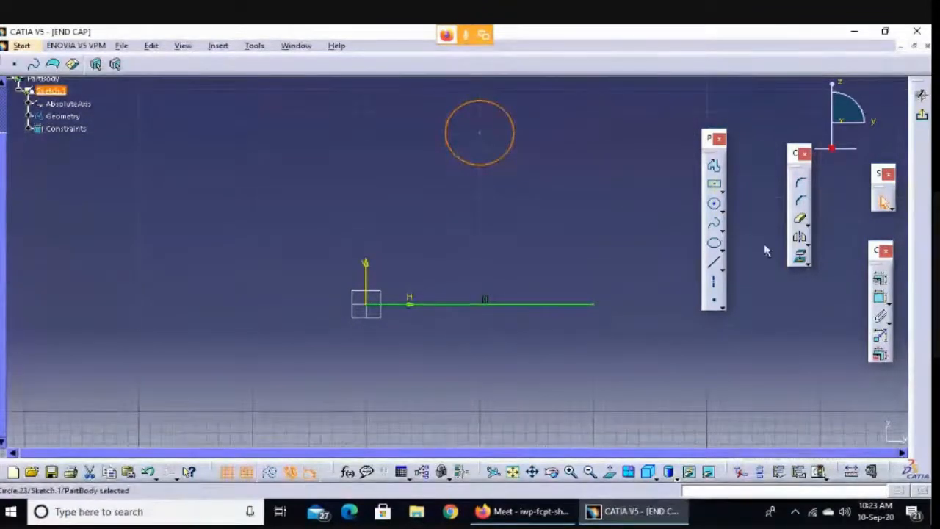
pyautogui.click(880, 298)
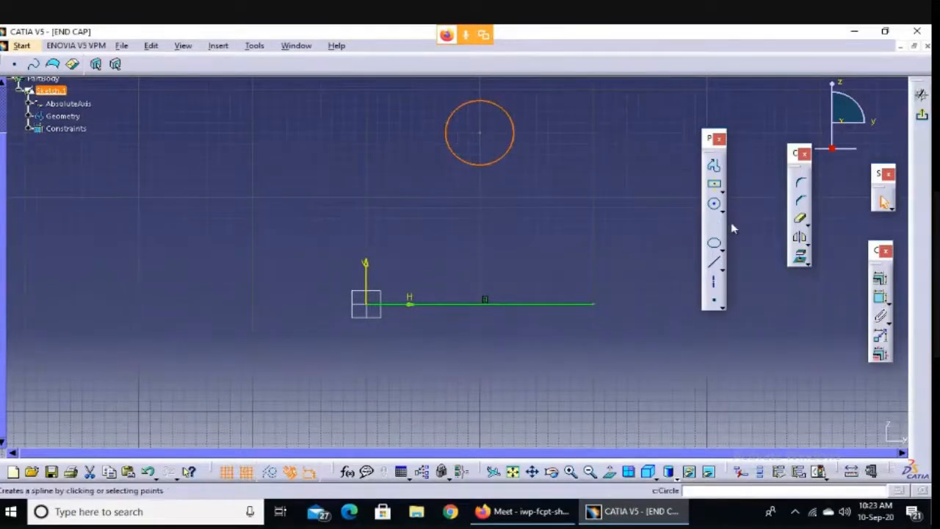
pyautogui.click(880, 298)
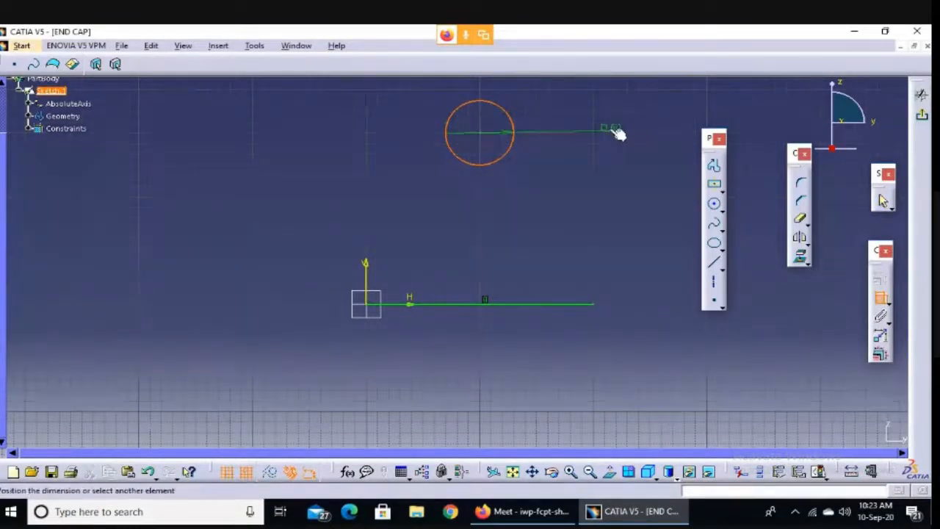
pyautogui.click(617, 132)
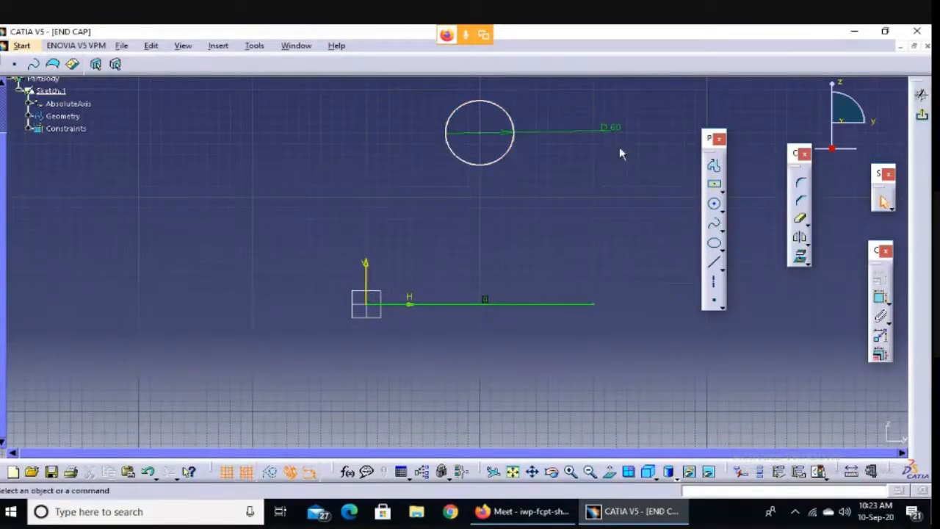
pyautogui.click(487, 137)
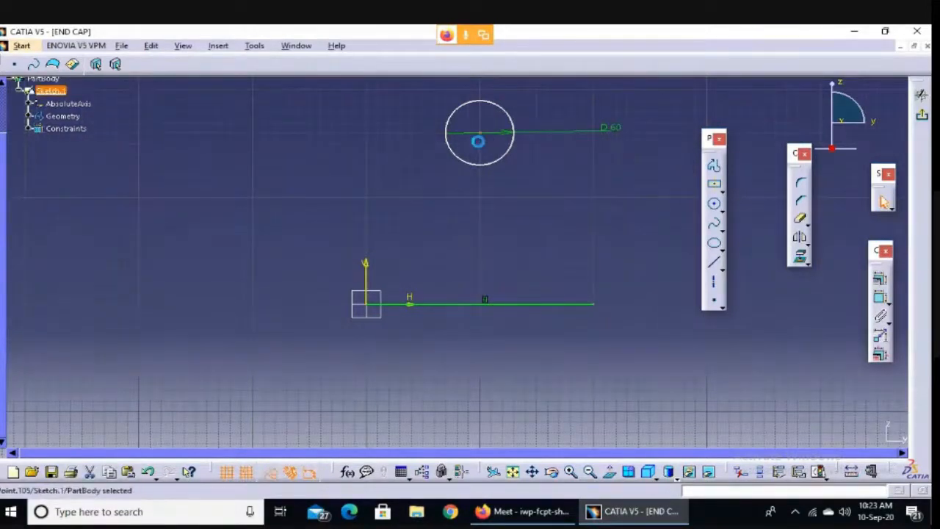
pyautogui.click(270, 471)
pyautogui.click(881, 299)
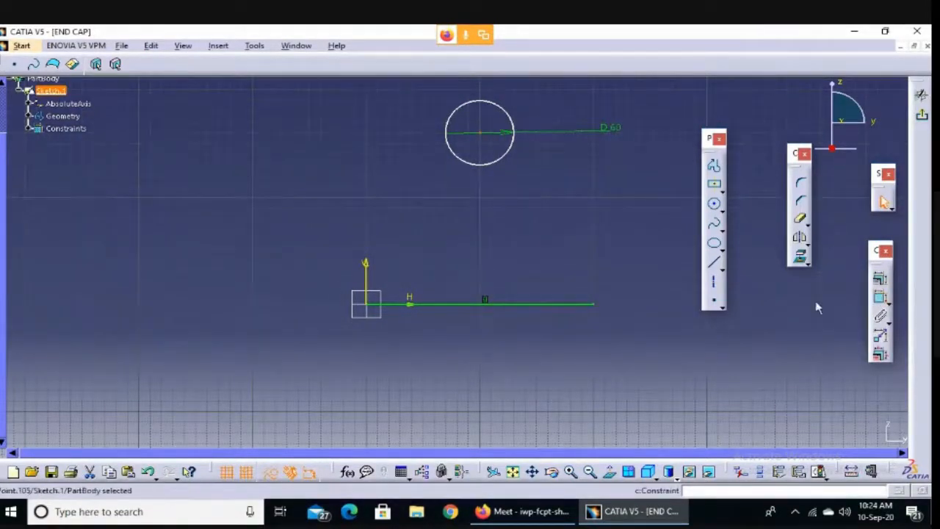
pyautogui.click(402, 307)
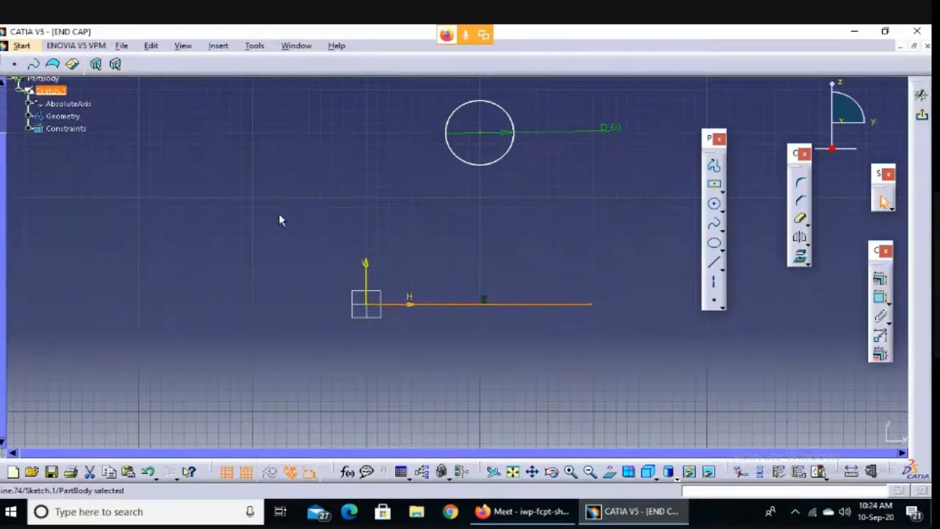
pyautogui.click(487, 134)
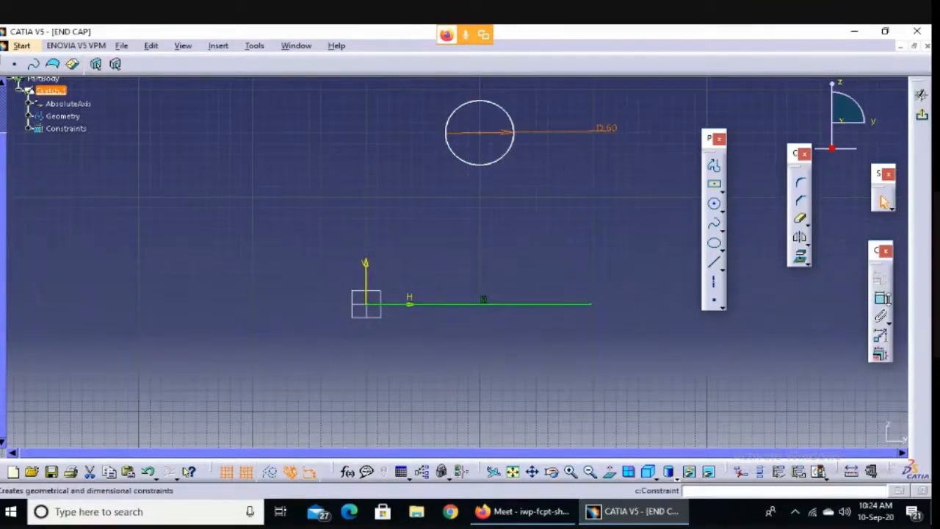
# Dimension the circle centre's vertical distance from the horizontal line and its horizontal distance from the vertical axis.
pyautogui.click(881, 298)
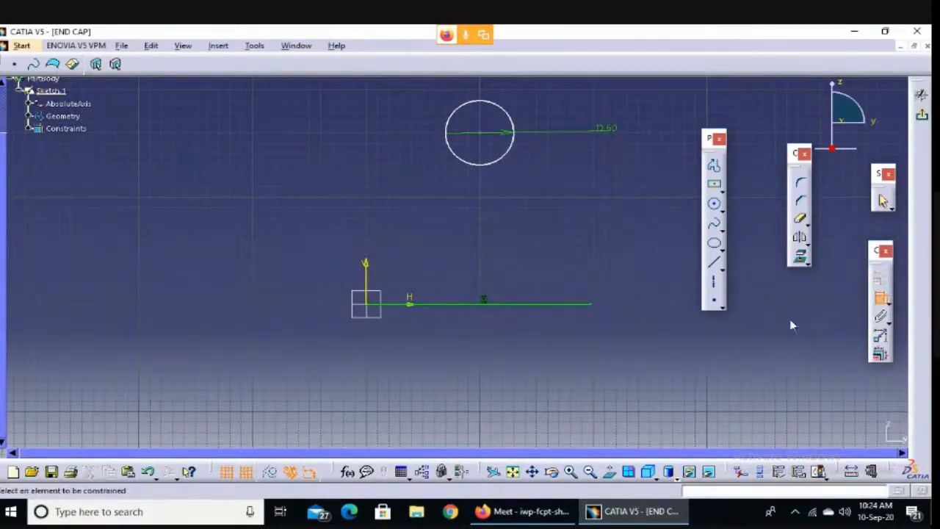
pyautogui.click(390, 303)
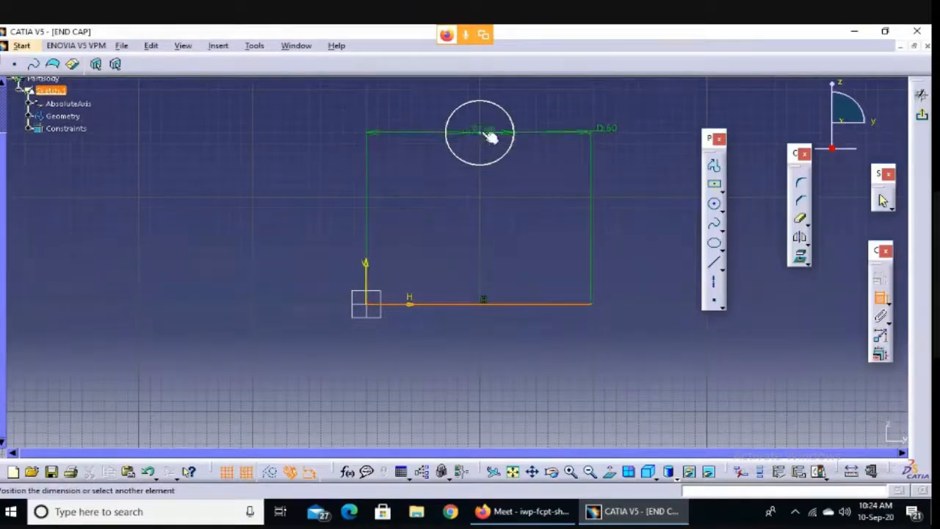
pyautogui.click(273, 174)
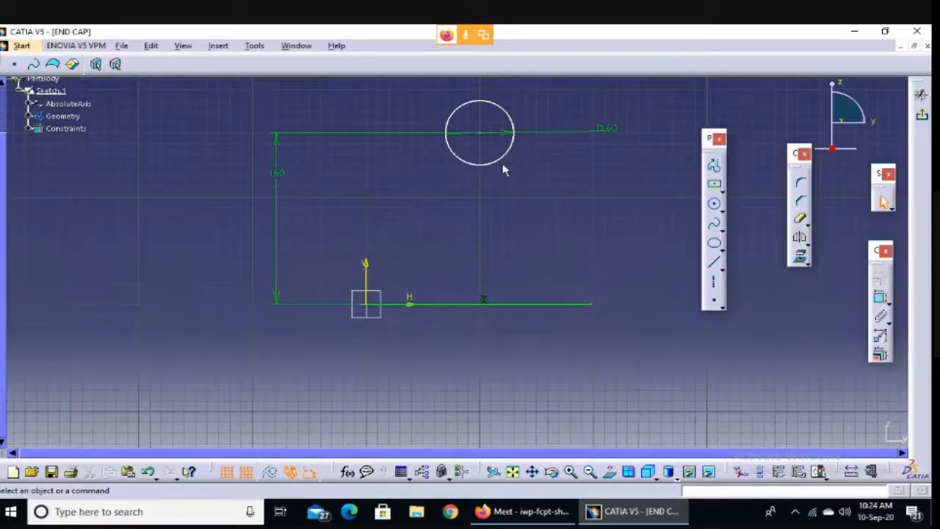
pyautogui.click(880, 298)
pyautogui.click(367, 266)
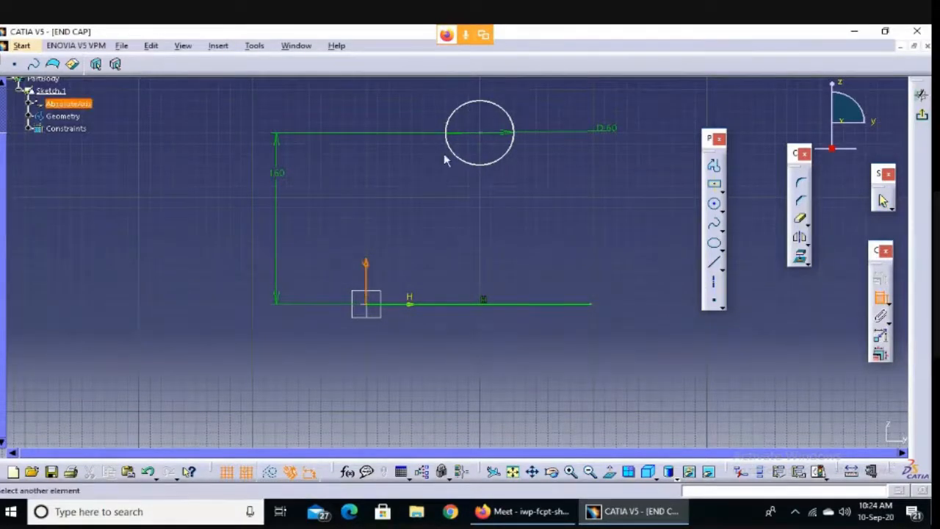
pyautogui.click(486, 138)
pyautogui.click(403, 107)
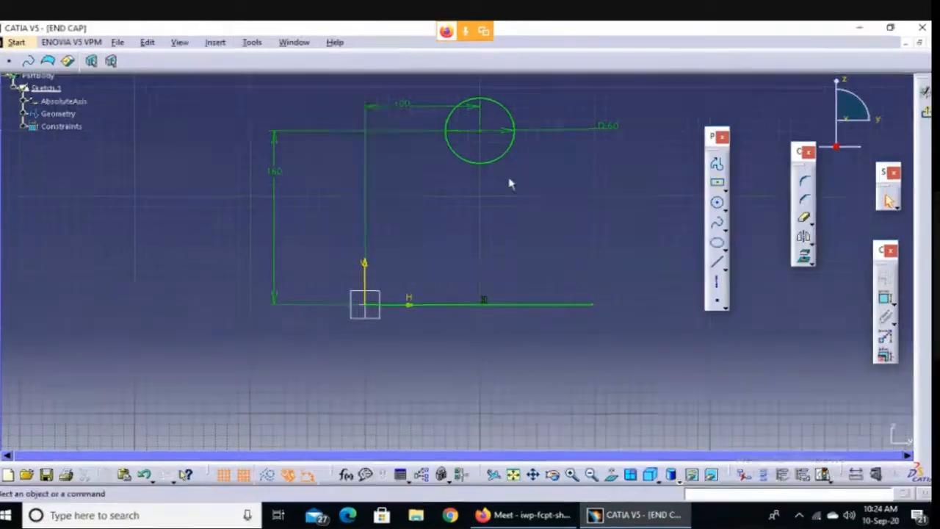
# Try to add a Tangency constraint between the dimensioned circle and the horizontal line.
pyautogui.click(497, 164)
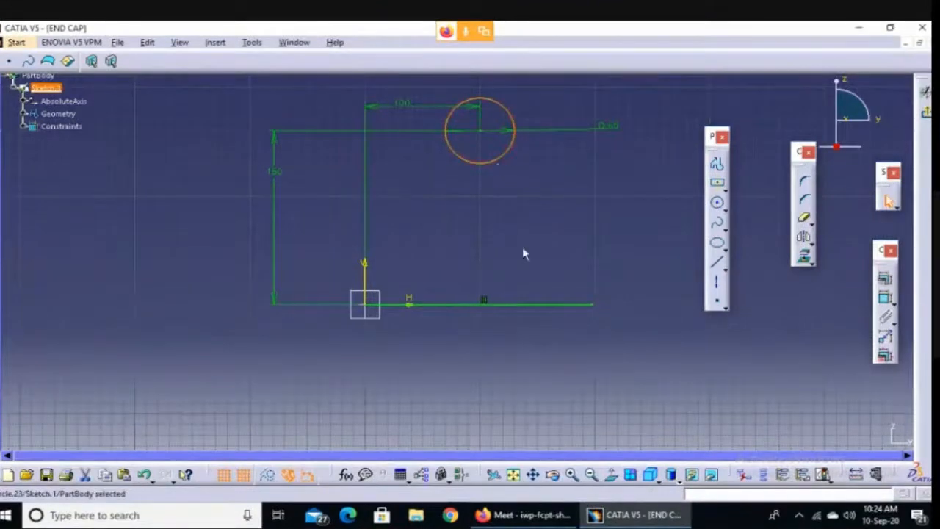
pyautogui.keyDown('ctrl'); pyautogui.click(537, 304); pyautogui.keyUp('ctrl')
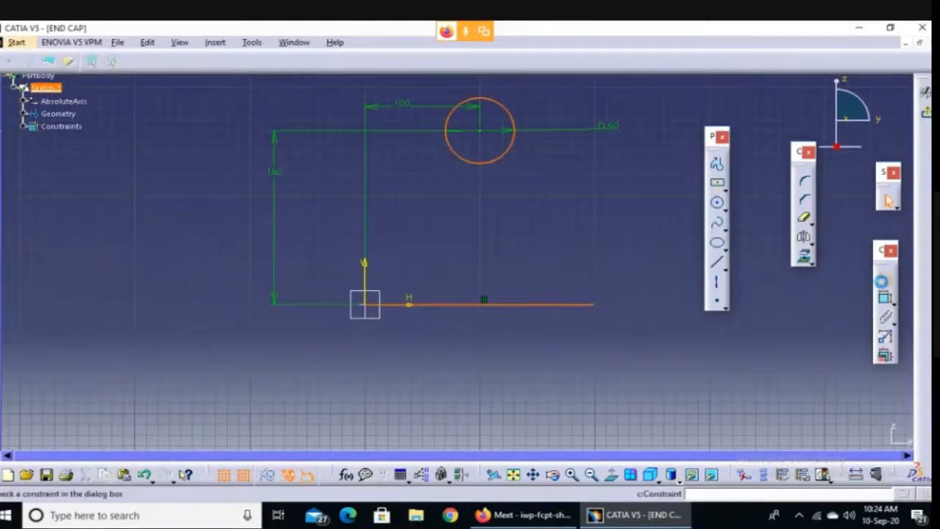
pyautogui.click(881, 281)
pyautogui.click(651, 250)
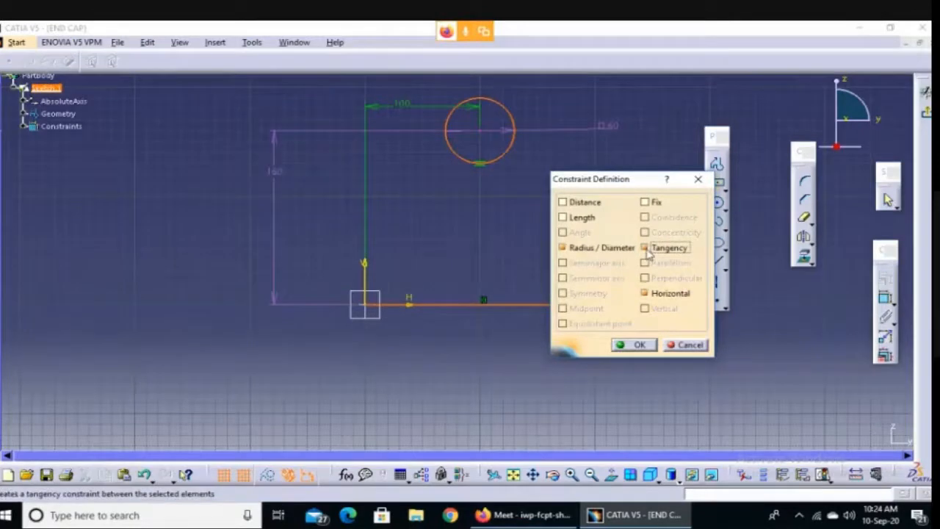
pyautogui.moveTo(624, 180); pyautogui.dragTo(700, 209)
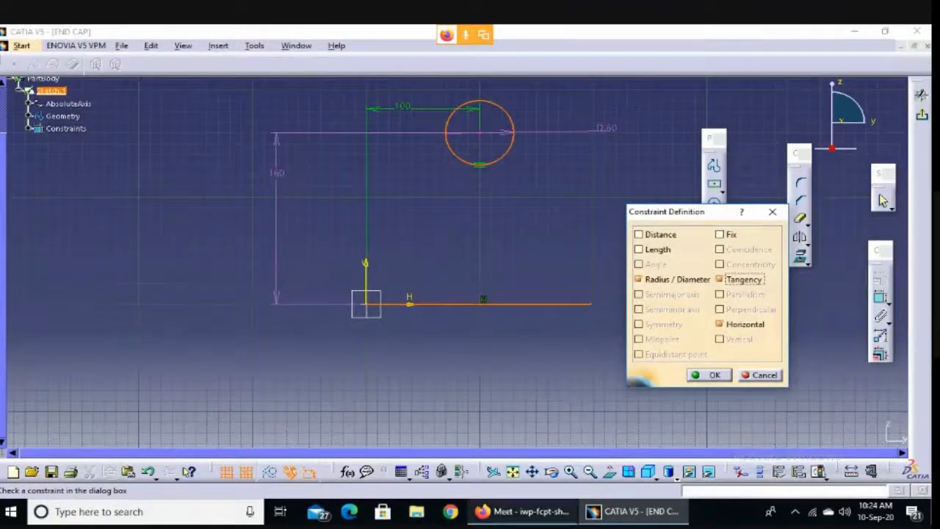
pyautogui.click(509, 518)
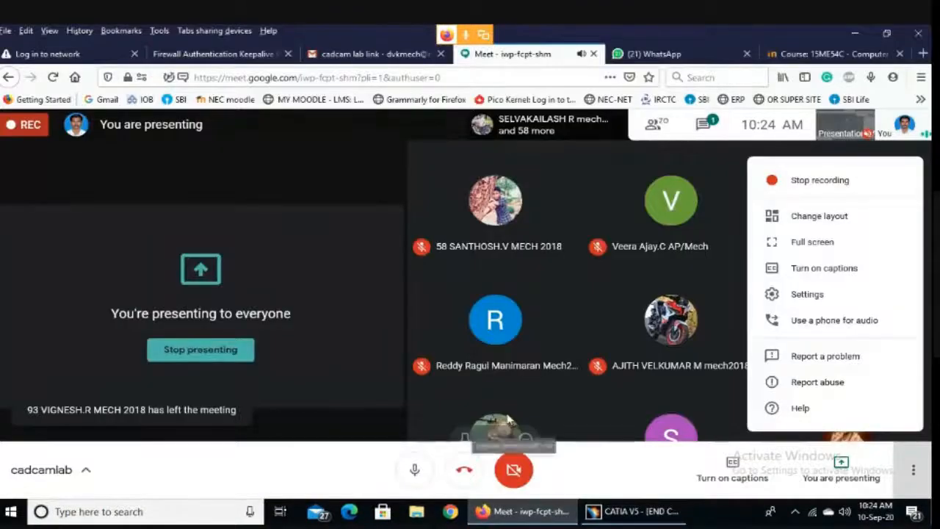
pyautogui.click(621, 517)
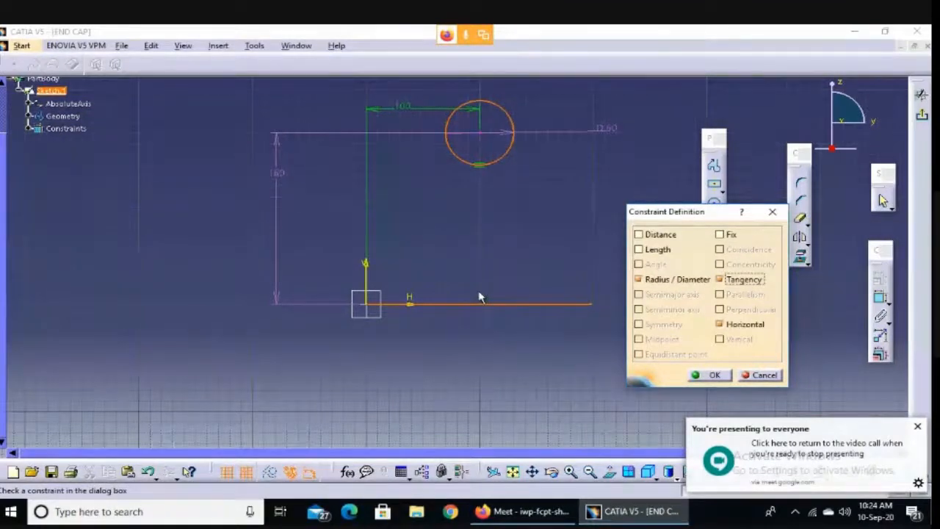
pyautogui.press('Return')
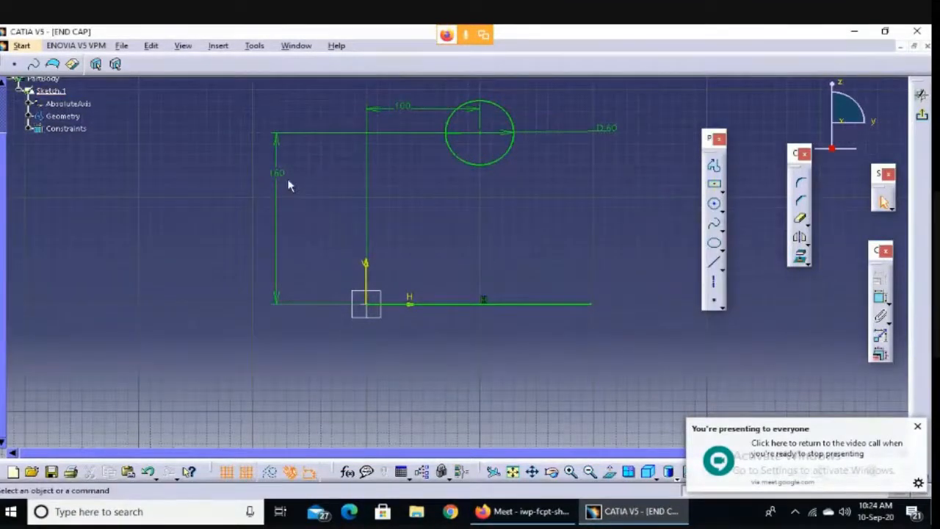
# Delete the circle's vertical distance dimension and make the circle tangent to the horizontal line.
pyautogui.click(276, 205)
pyautogui.press('Delete')
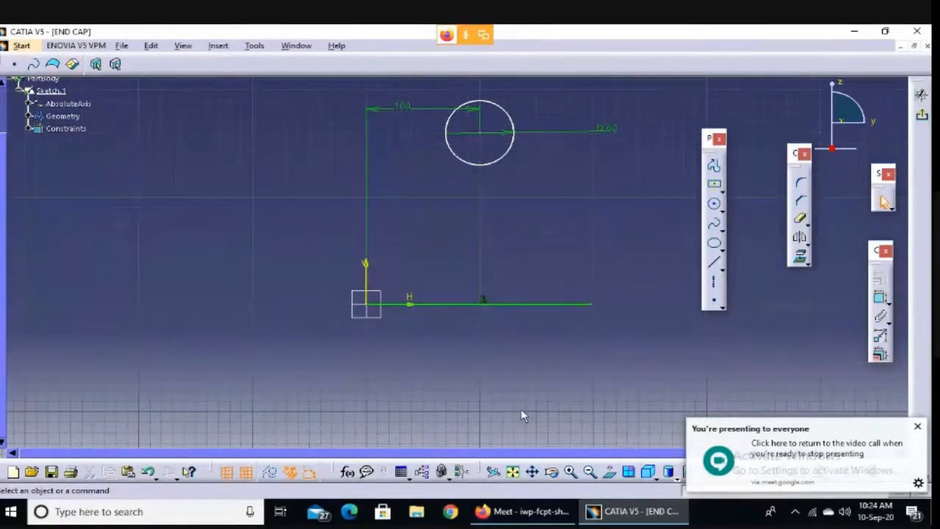
pyautogui.click(484, 166)
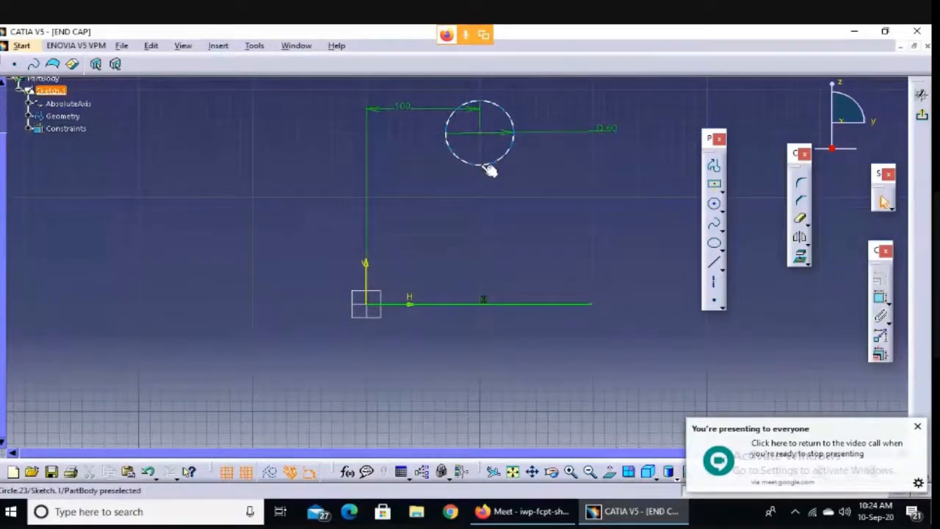
pyautogui.keyDown('ctrl'); pyautogui.click(519, 302); pyautogui.keyUp('ctrl')
pyautogui.click(880, 278)
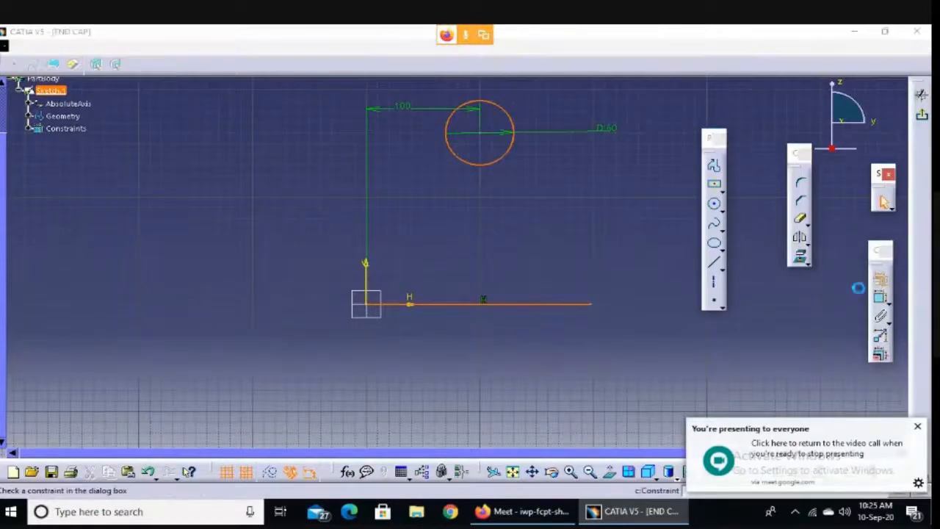
pyautogui.click(723, 296)
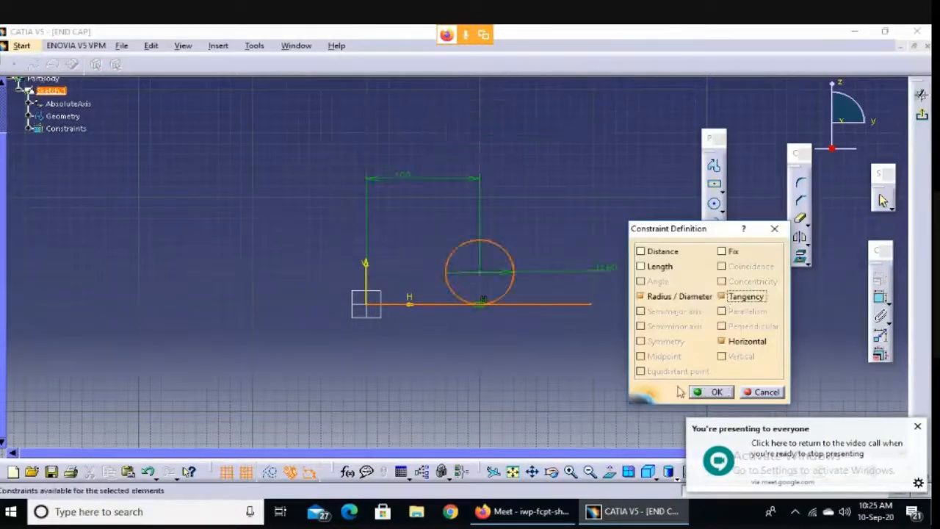
pyautogui.click(711, 392)
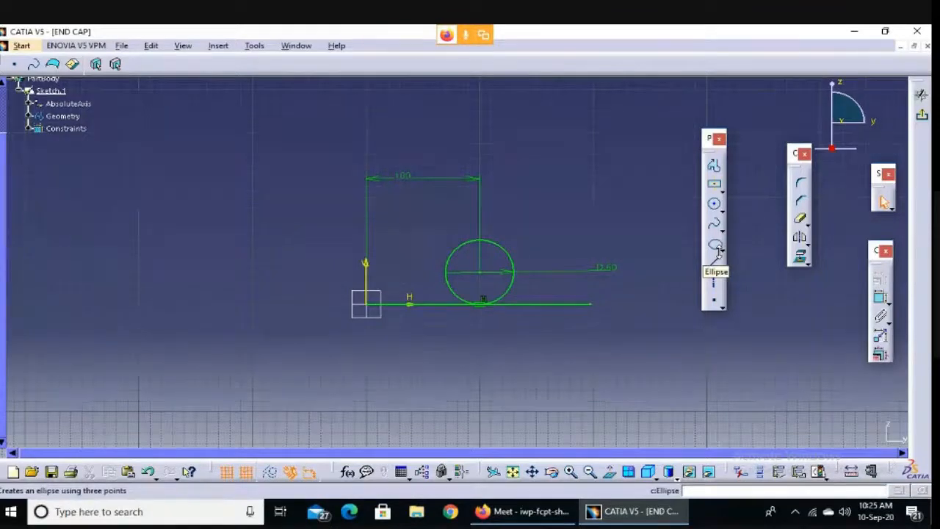
# Draw an arc with a radius of about 112 mm, centred to the left of the sketch origin and bulging upward.
pyautogui.click(724, 212)
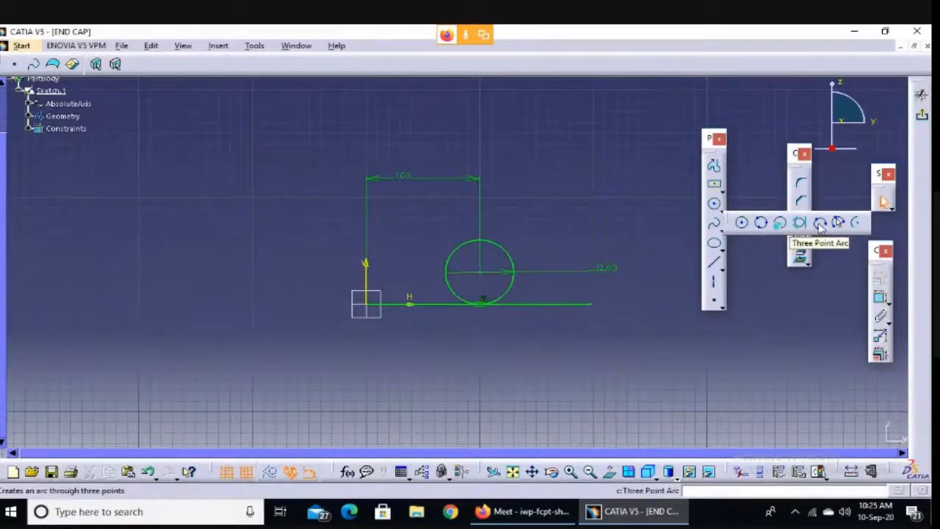
pyautogui.click(857, 224)
pyautogui.click(207, 303)
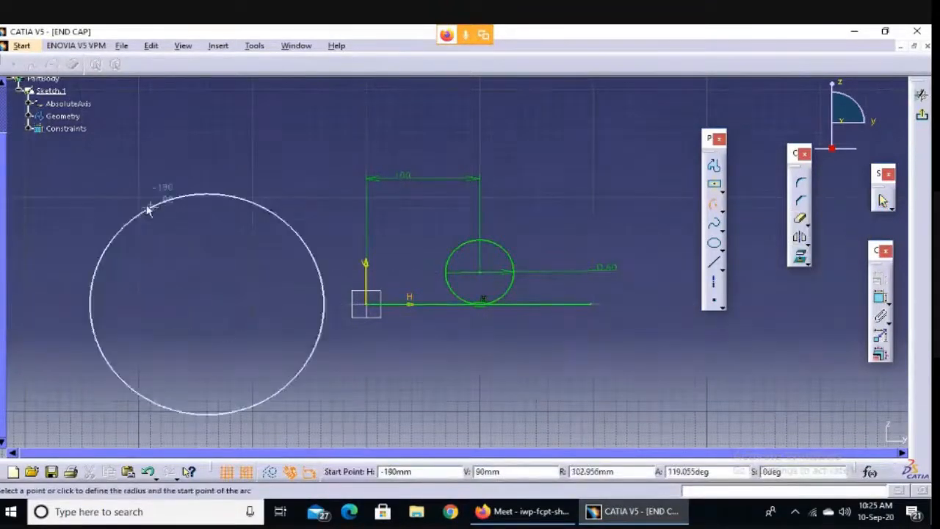
pyautogui.click(83, 281)
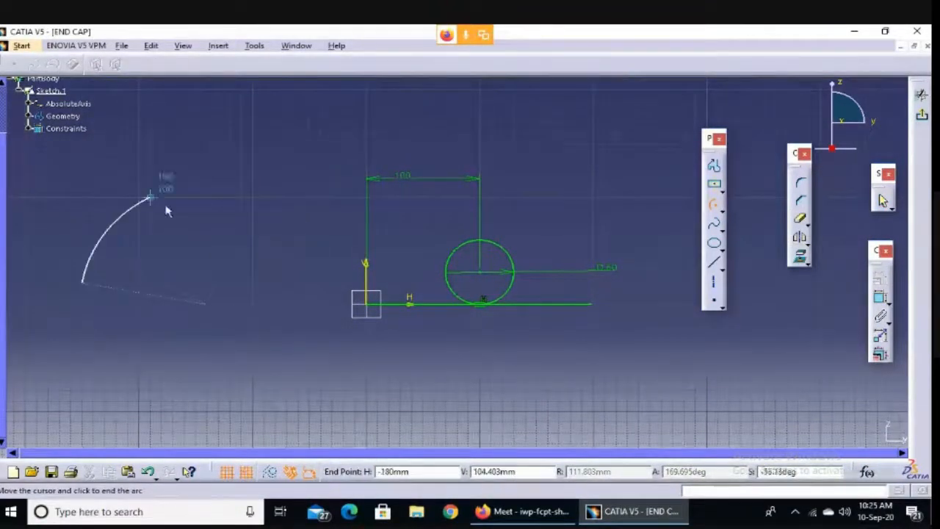
pyautogui.click(276, 202)
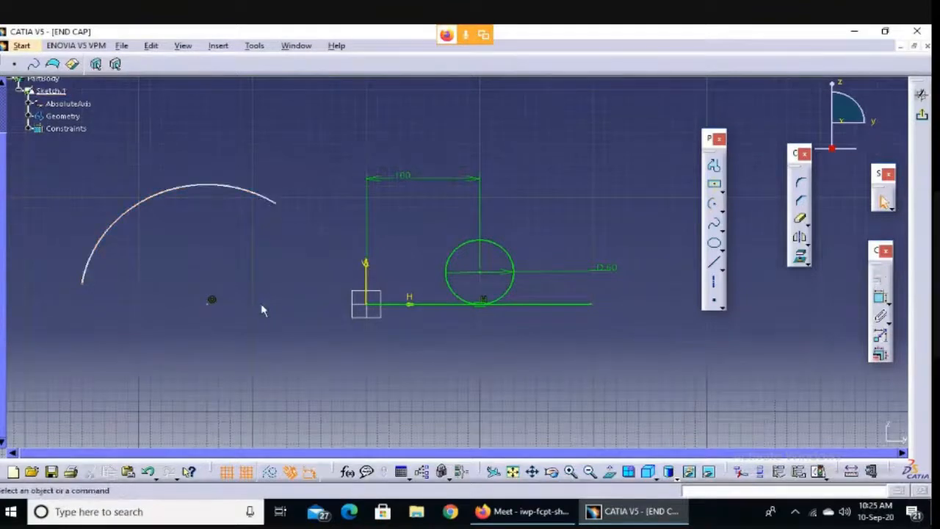
# Draw a line from the arc's left end, slanting down to a point below the arc's centre.
pyautogui.click(714, 262)
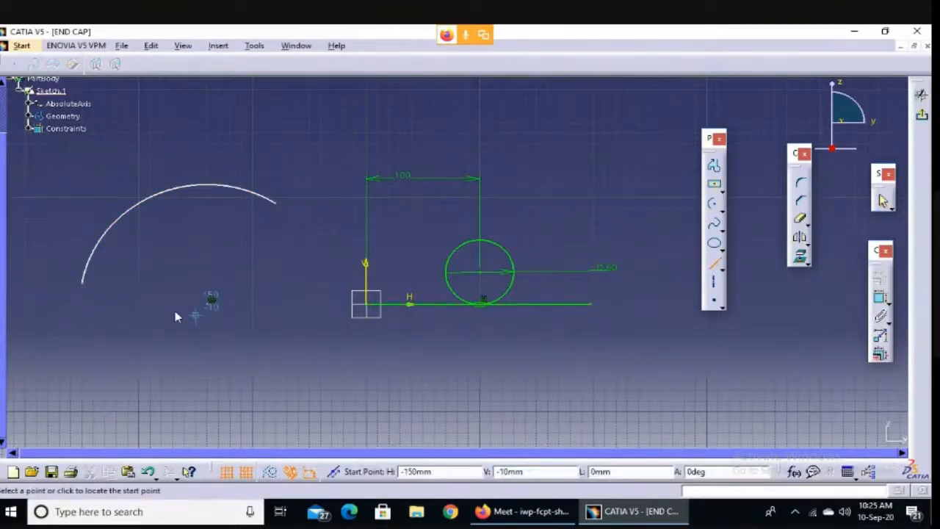
pyautogui.click(82, 282)
pyautogui.click(218, 379)
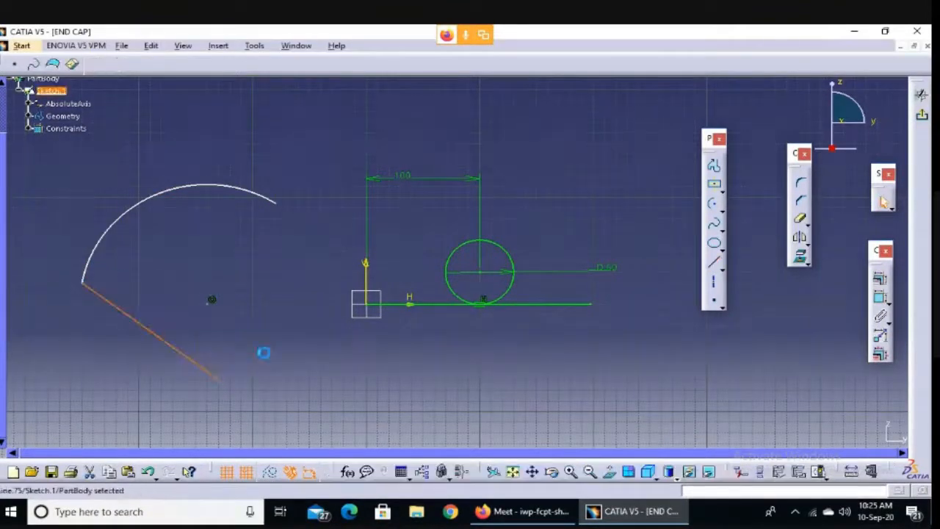
# Close the arc's contour with a short slanted line and a vertical profile line to its right end, deleting the stray extra segment.
pyautogui.click(714, 165)
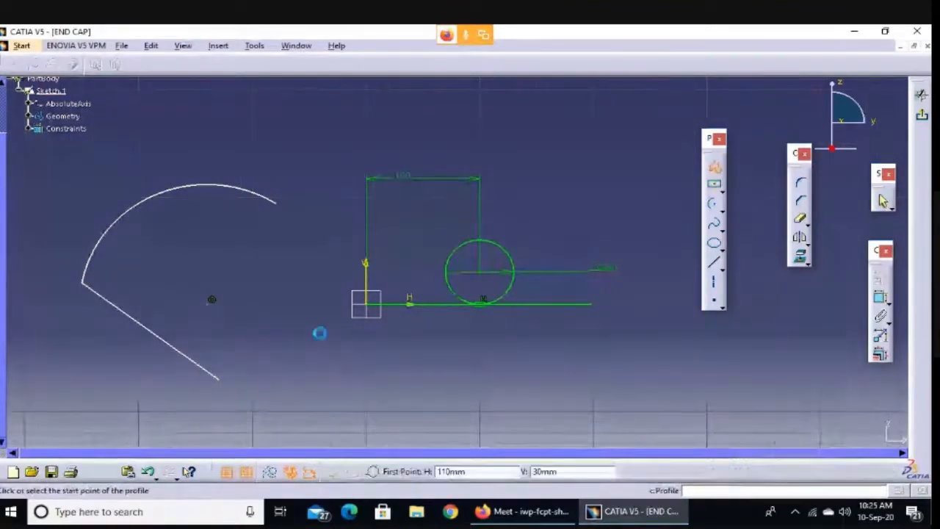
pyautogui.click(220, 376)
pyautogui.click(276, 349)
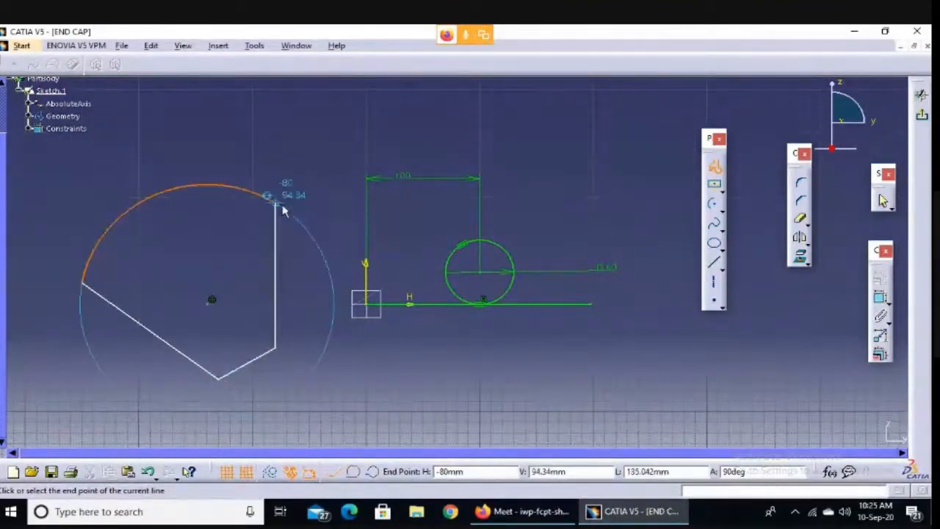
pyautogui.click(275, 202)
pyautogui.click(355, 379)
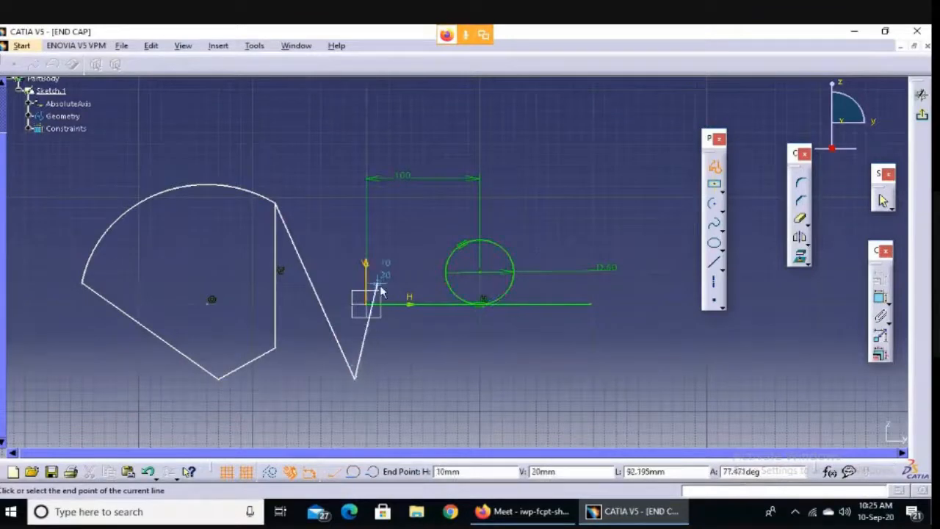
pyautogui.press('Escape')
pyautogui.press('Escape')
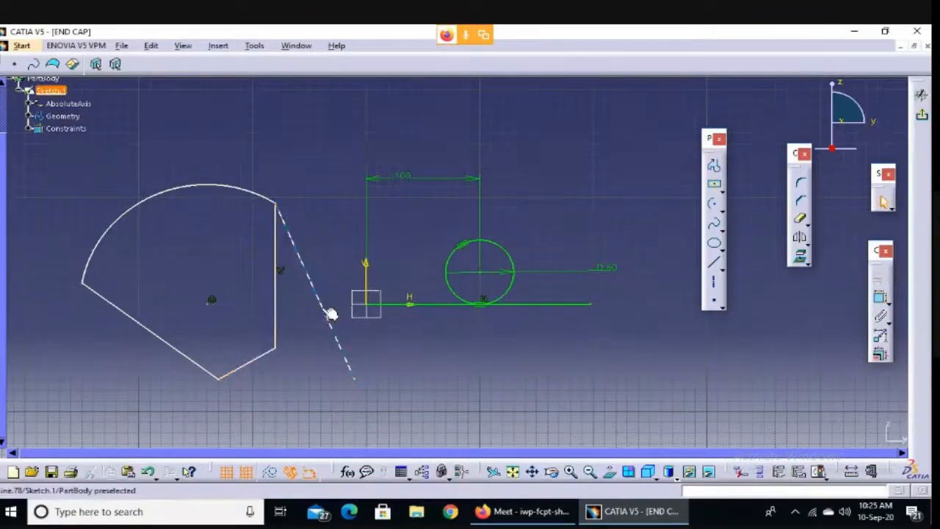
pyautogui.click(331, 313)
pyautogui.press('Delete')
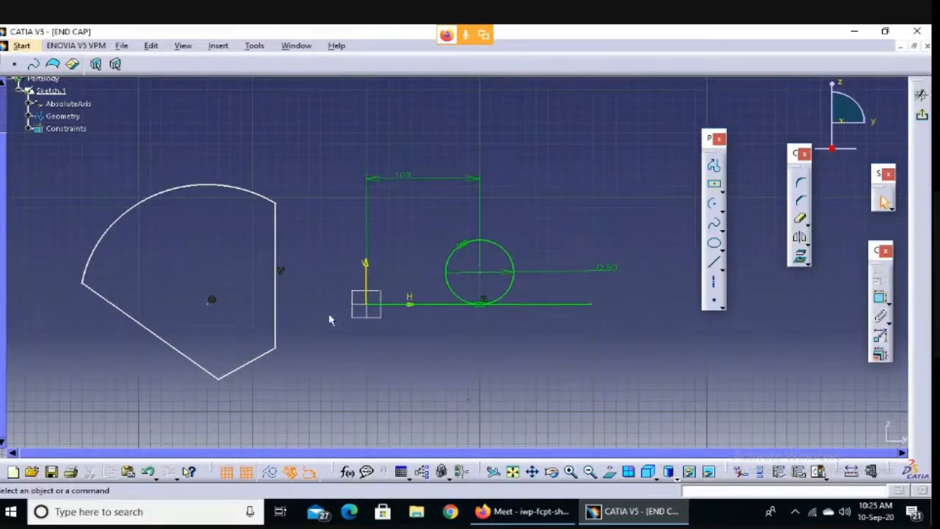
# Clear all sketch geometry and draw a closed profile with two 150 mm vertical sides, a horizontal base about 100 mm wide and a tangent arc top.
pyautogui.moveTo(30, 157); pyautogui.dragTo(592, 410)
pyautogui.press('Delete')
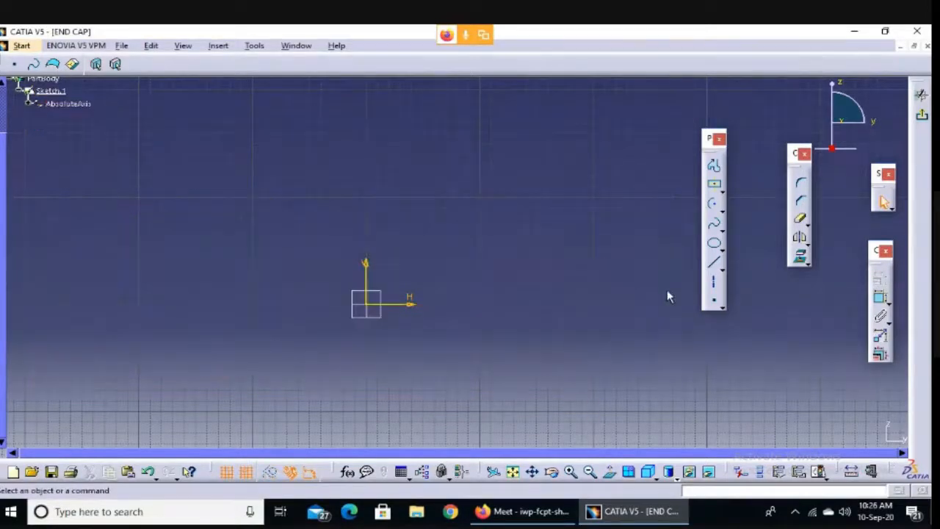
pyautogui.click(714, 165)
pyautogui.click(479, 154)
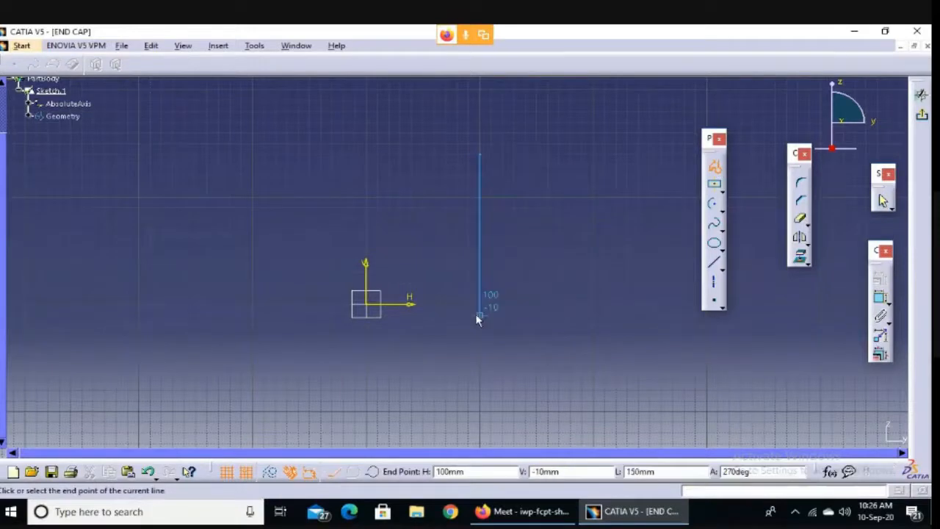
pyautogui.click(480, 314)
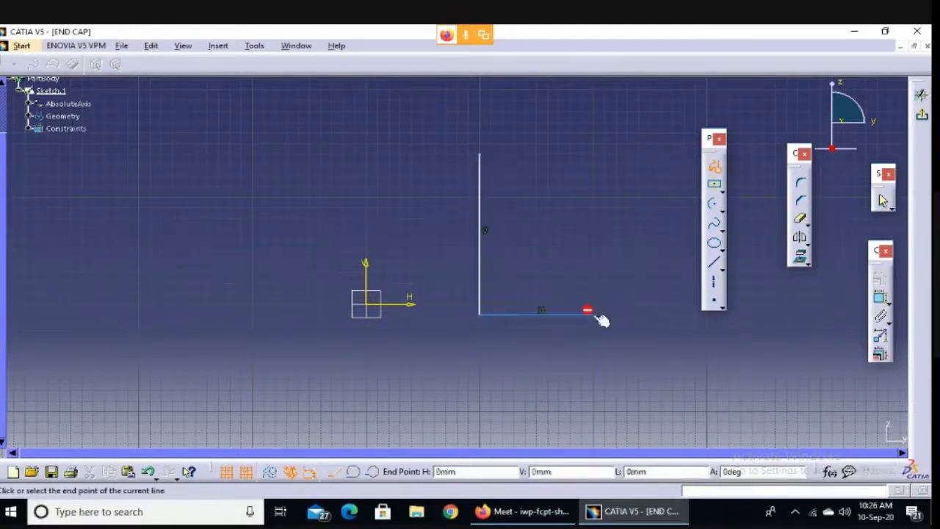
pyautogui.click(594, 315)
pyautogui.click(593, 154)
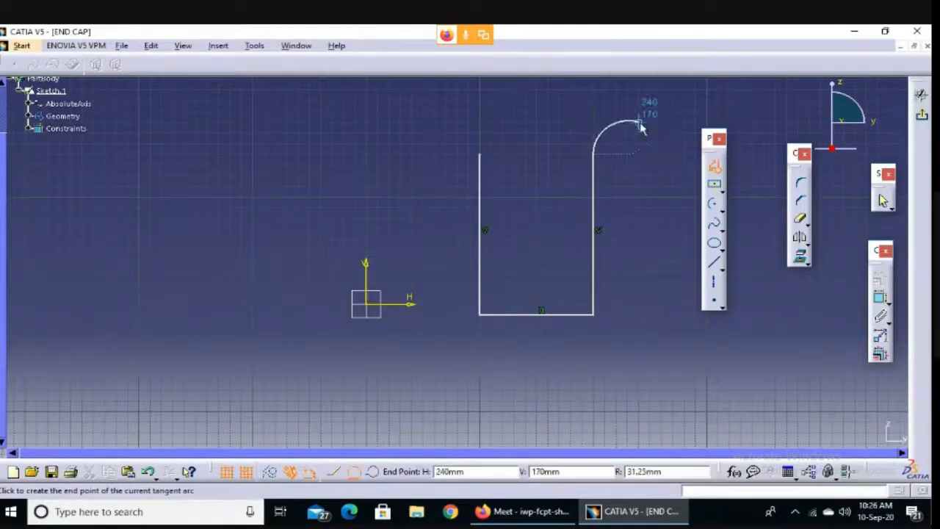
pyautogui.click(478, 154)
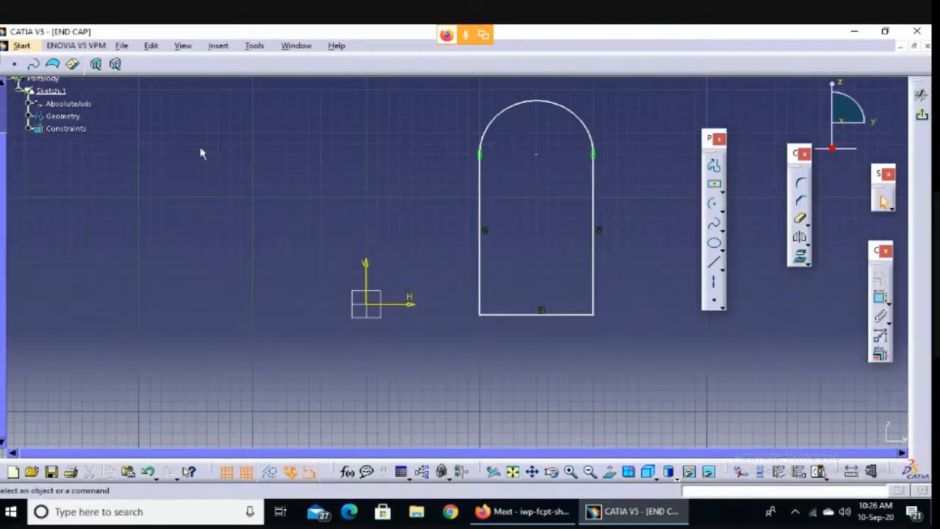
pyautogui.hotkey('ctrl', '2')
pyautogui.moveTo(274, 135)
pyautogui.mouseDown()
pyautogui.moveTo(261, 132)
pyautogui.moveTo(163, 193)
pyautogui.moveTo(284, 257)
pyautogui.moveTo(279, 120)
pyautogui.mouseUp()
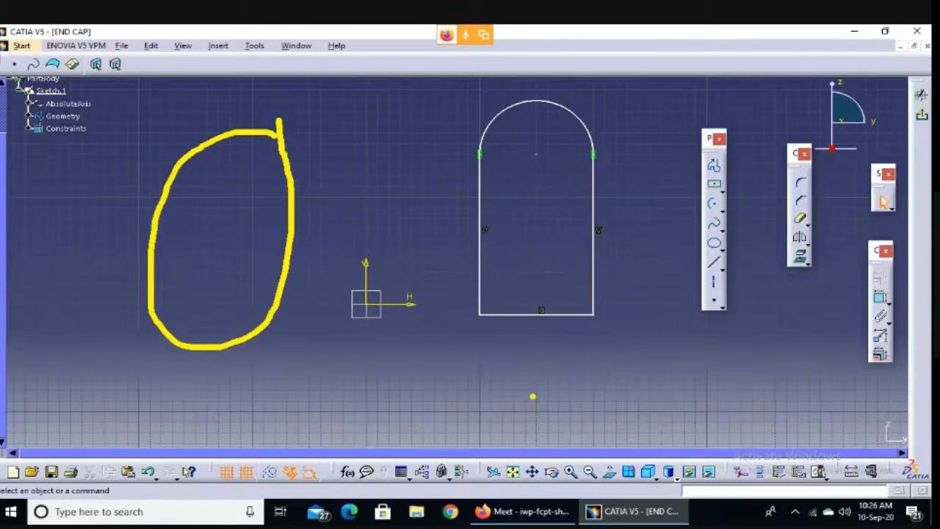
pyautogui.press('Escape')
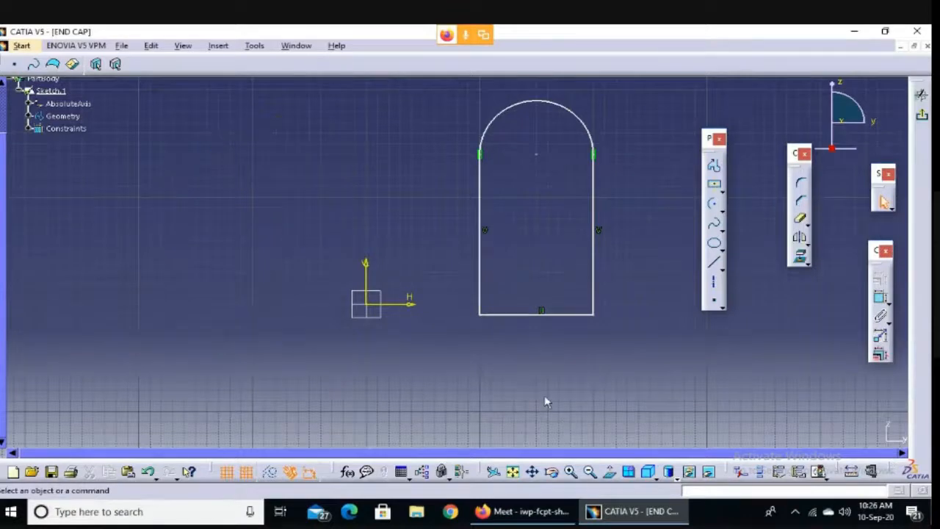
# Draw a vertical axis upward from the sketch origin, beside the arched profile.
pyautogui.click(716, 285)
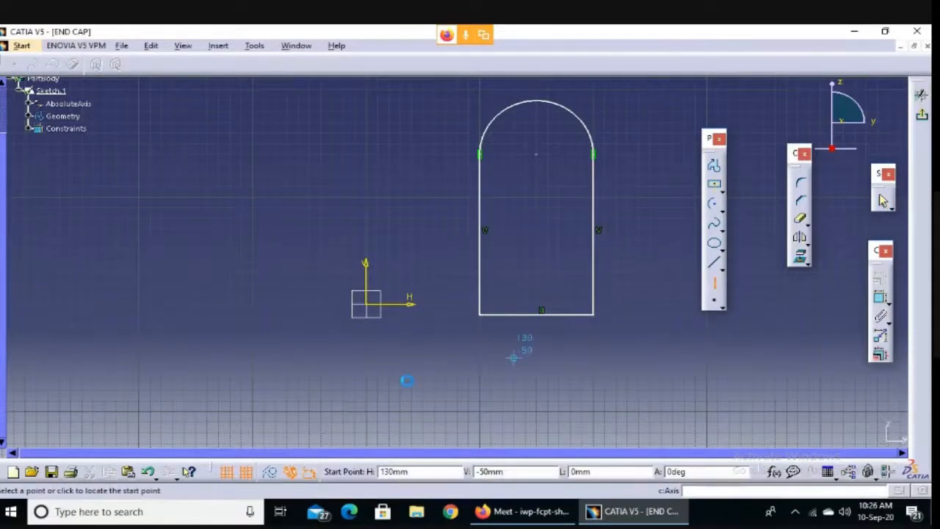
pyautogui.click(371, 301)
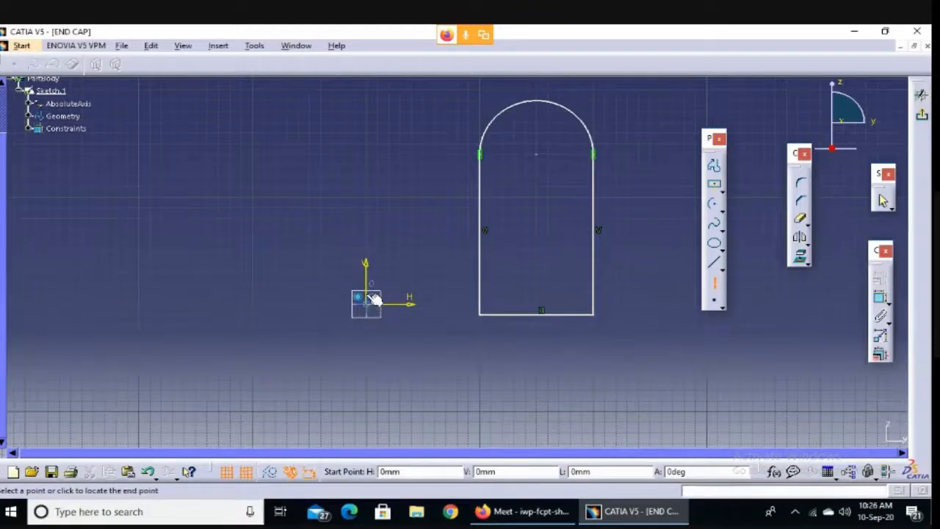
pyautogui.click(366, 165)
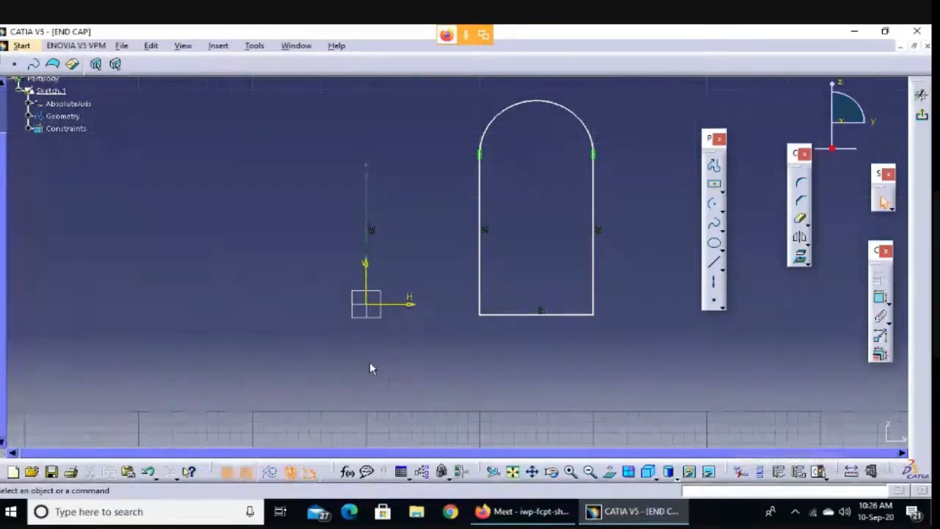
# Mirror the whole arched profile about the vertical axis through the origin.
pyautogui.click(590, 471)
pyautogui.moveTo(444, 112); pyautogui.dragTo(577, 348)
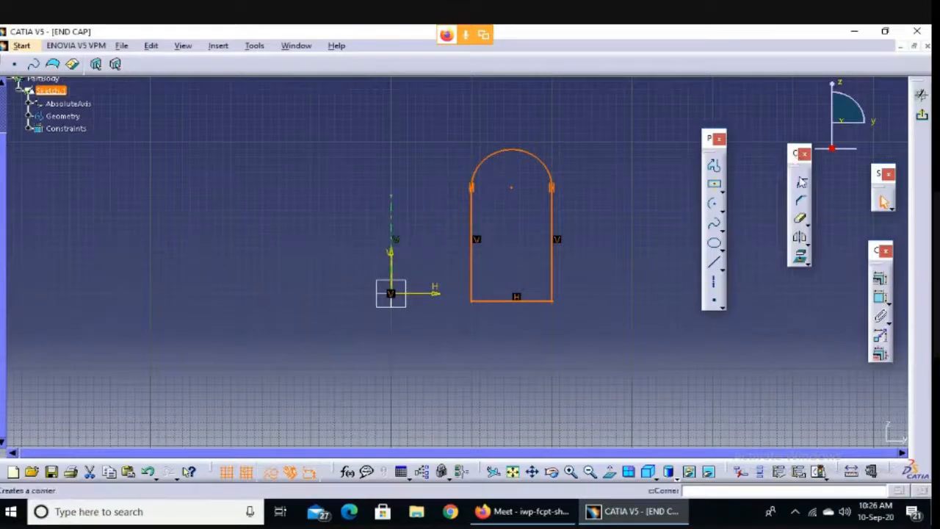
pyautogui.click(799, 236)
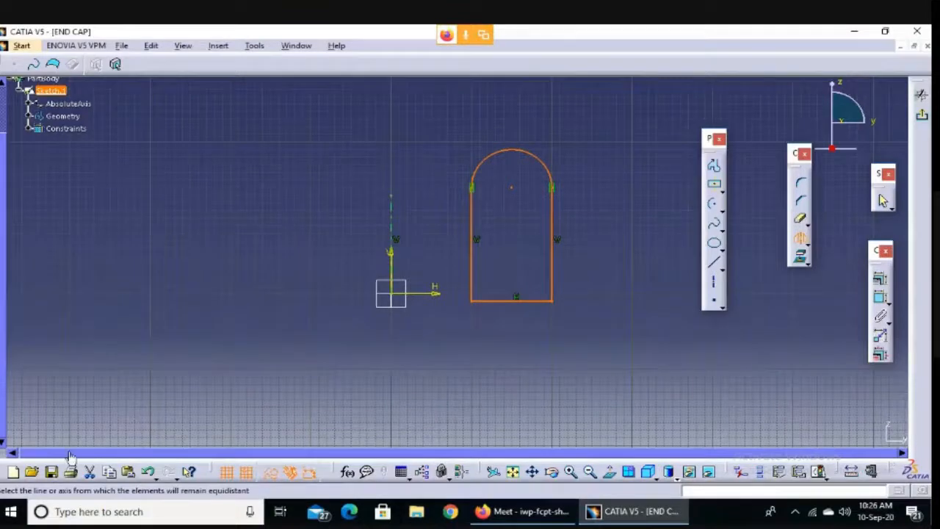
pyautogui.moveTo(157, 423)
pyautogui.mouseDown()
pyautogui.moveTo(13, 507)
pyautogui.moveTo(253, 517)
pyautogui.moveTo(194, 437)
pyautogui.moveTo(159, 423)
pyautogui.mouseUp()
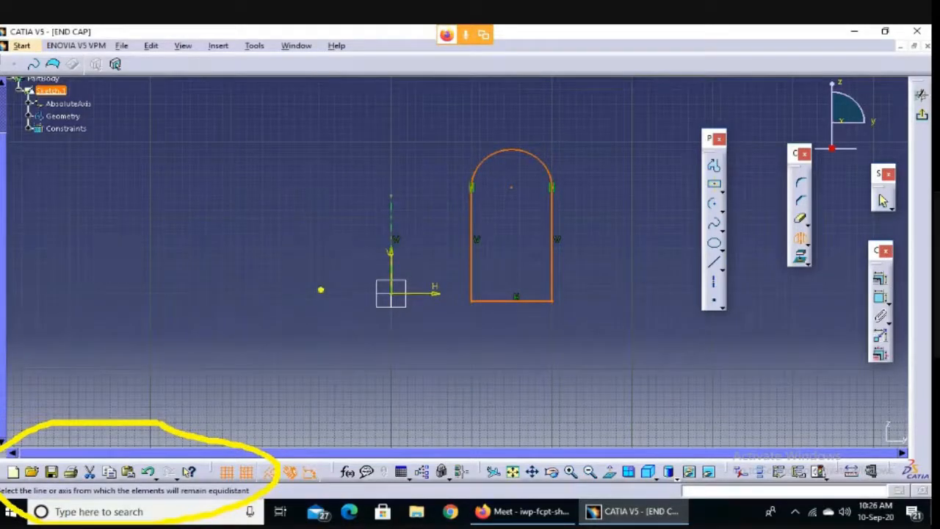
pyautogui.press('Escape')
pyautogui.click(390, 217)
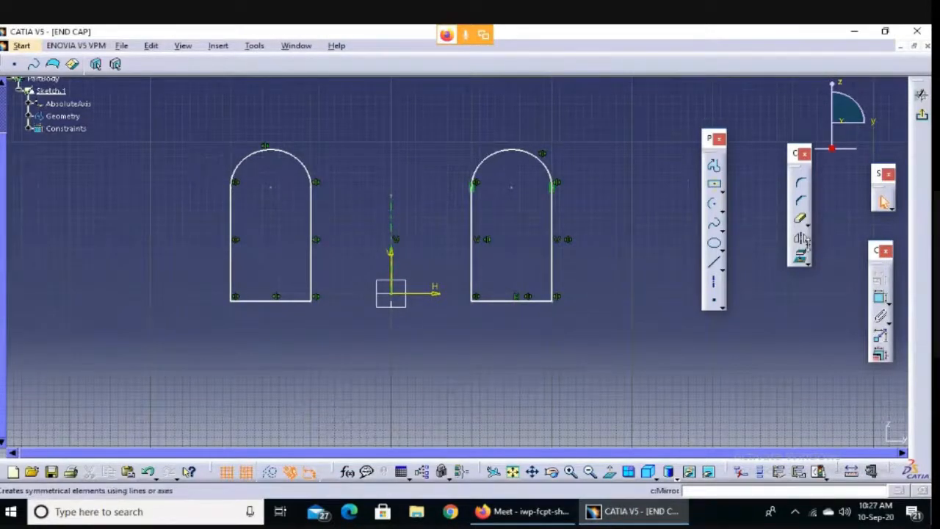
pyautogui.click(807, 244)
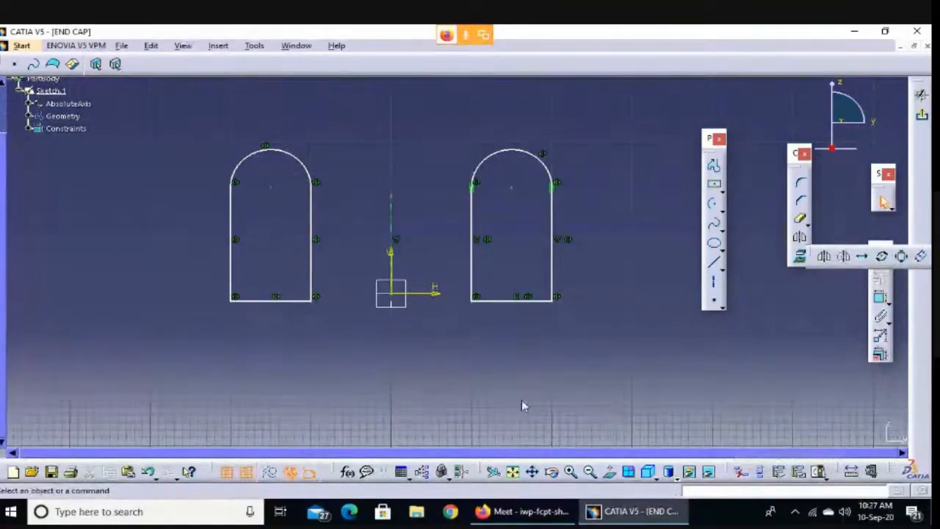
pyautogui.click(631, 341)
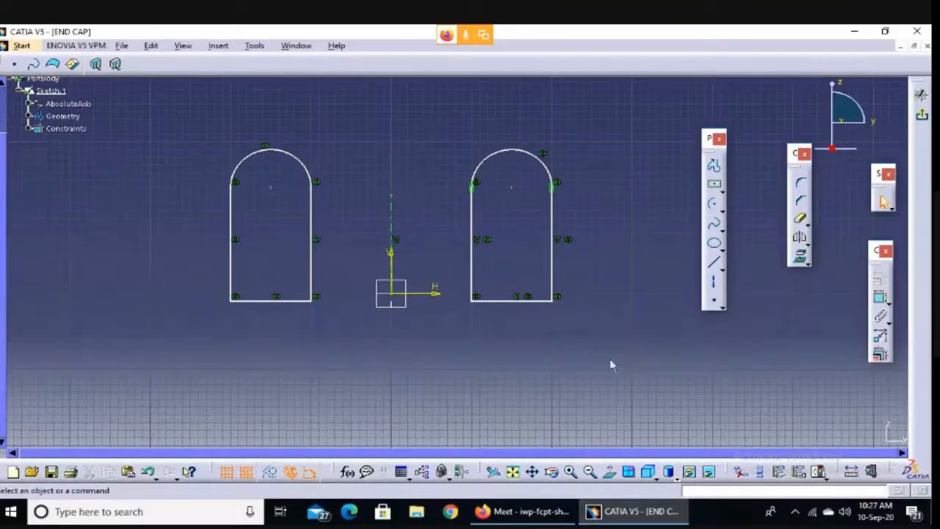
pyautogui.scroll(1, 610, 359)
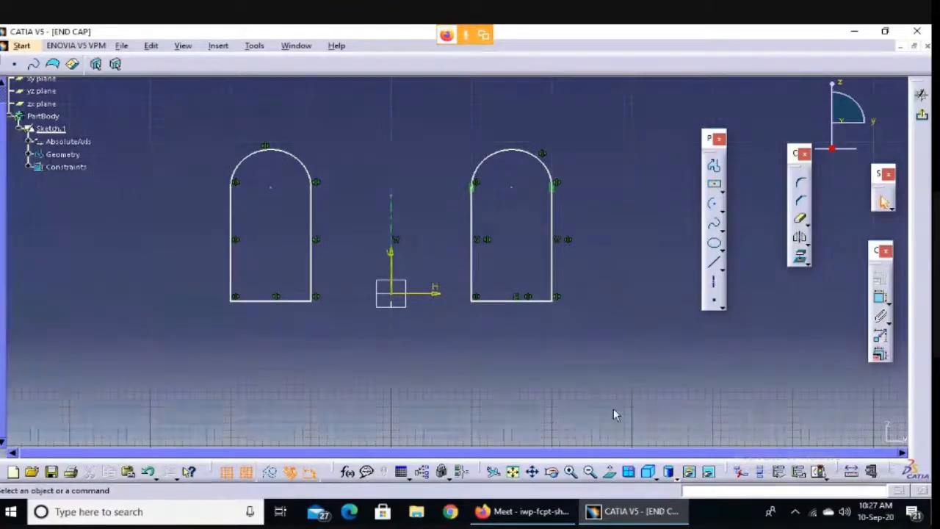
# Delete both arched profiles and the axis from the sketch.
pyautogui.click(570, 471)
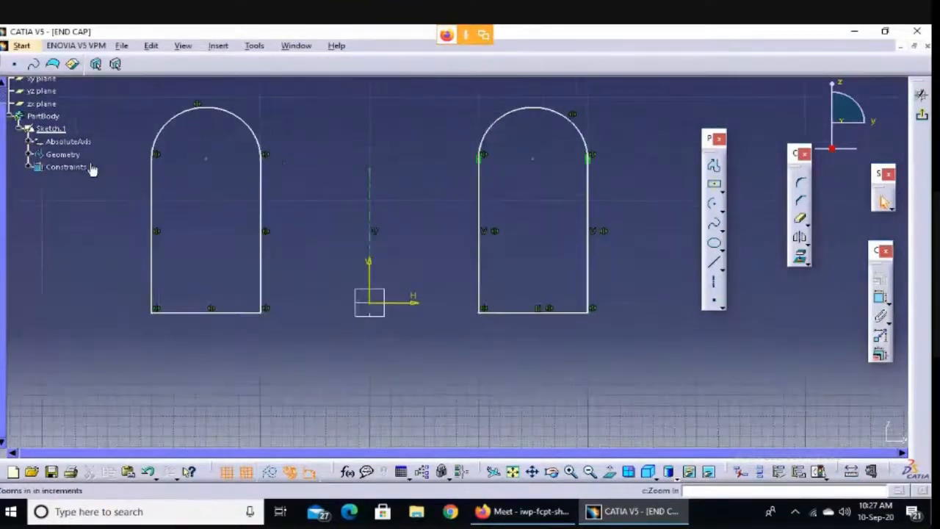
pyautogui.moveTo(100, 89); pyautogui.dragTo(651, 360)
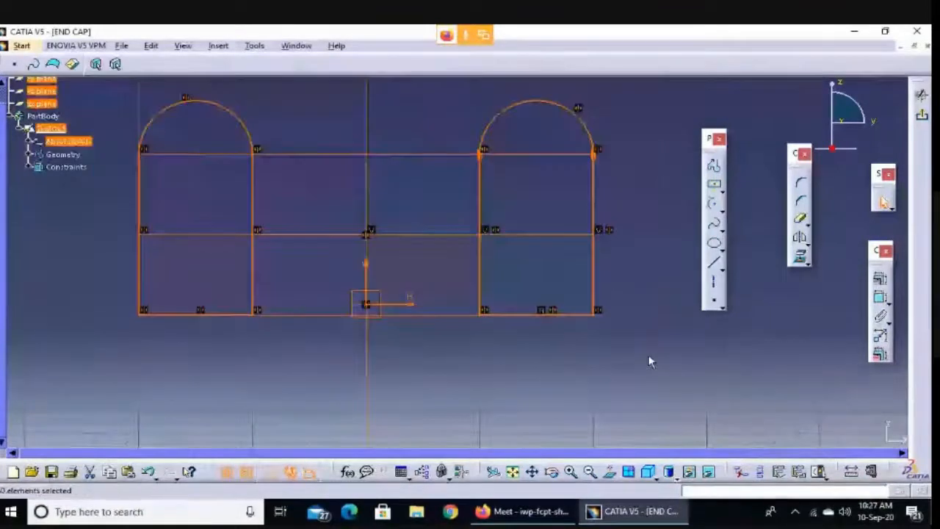
pyautogui.press('Delete')
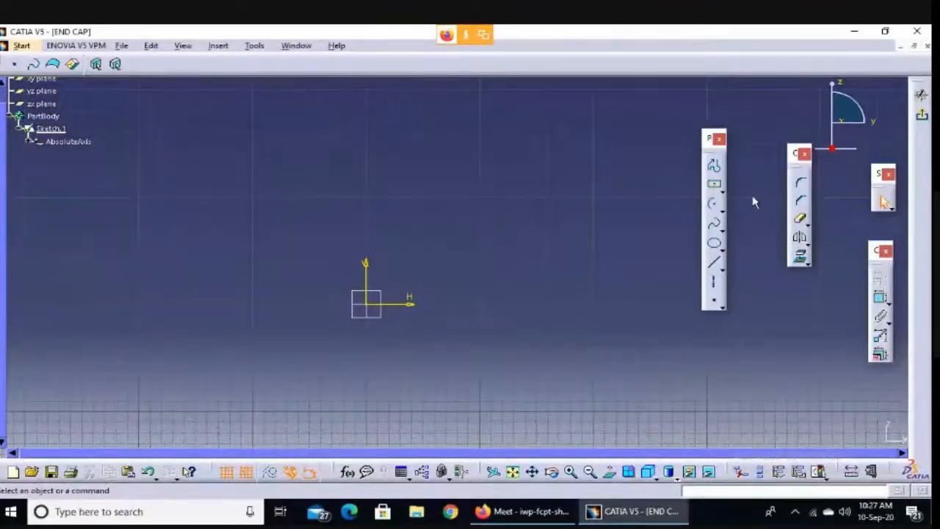
# Draw a closed five-sided profile about 290 mm wide and 140 mm high, with its base on the horizontal axis and a slanted upper-right edge.
pyautogui.click(713, 262)
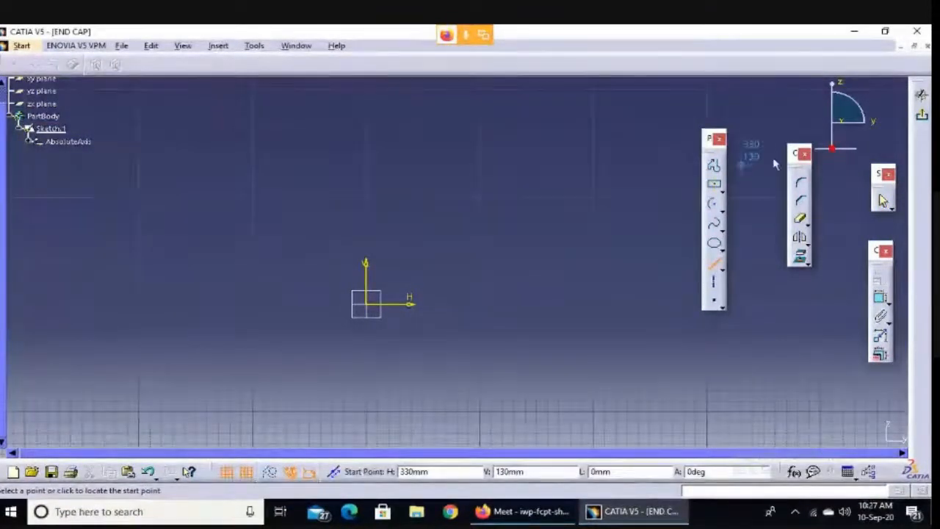
pyautogui.click(716, 168)
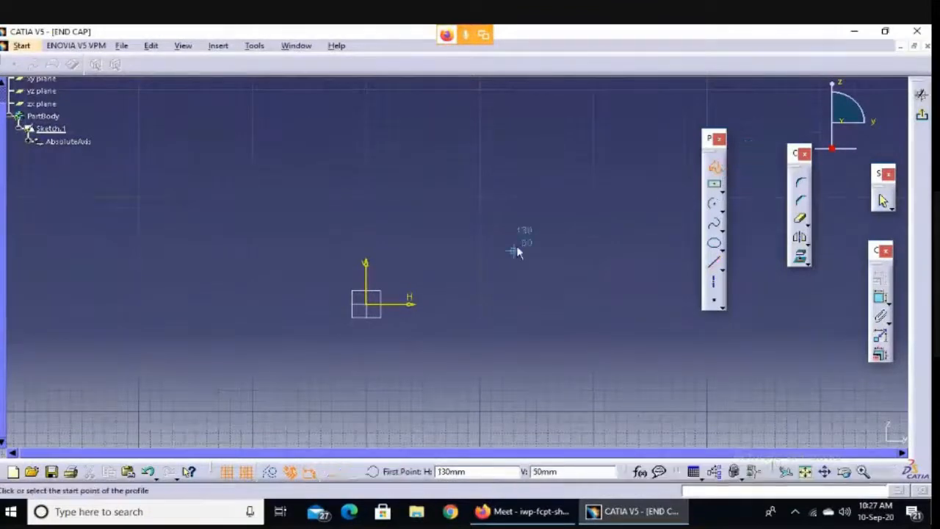
pyautogui.click(257, 299)
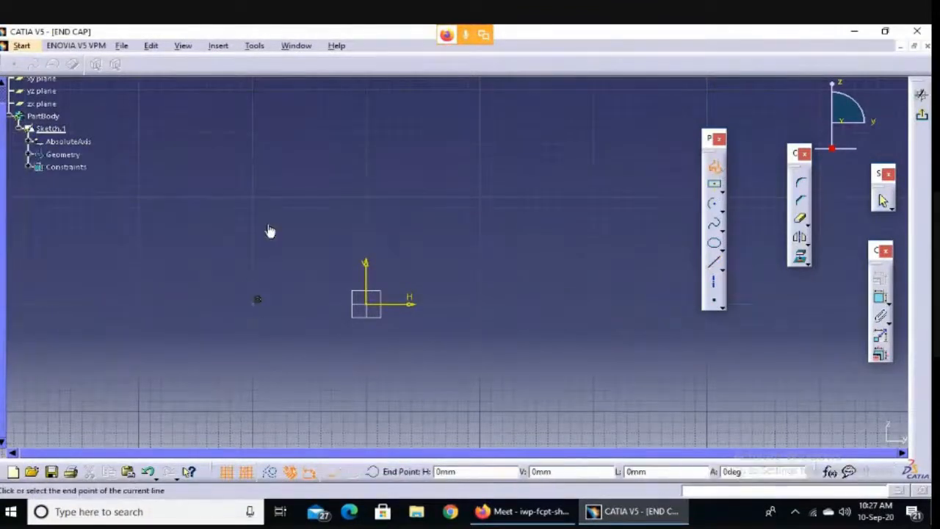
pyautogui.click(254, 155)
pyautogui.click(455, 155)
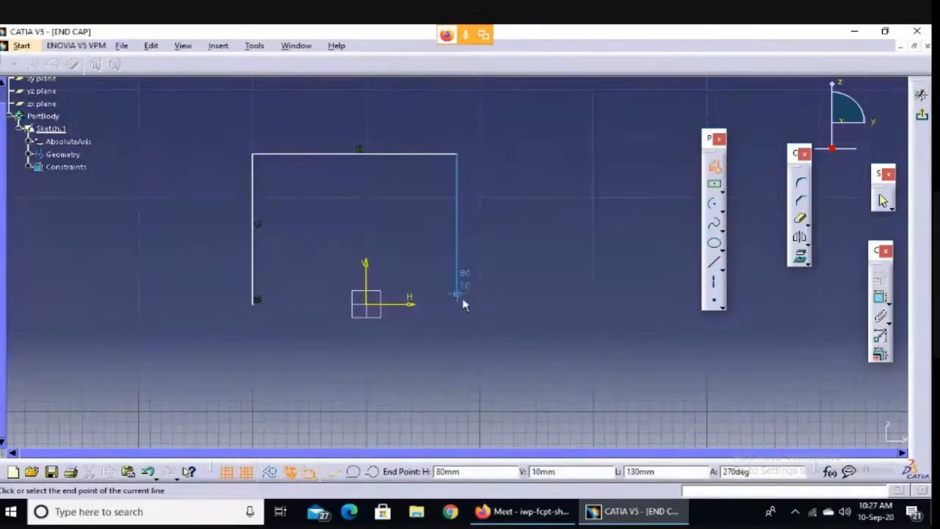
pyautogui.click(581, 217)
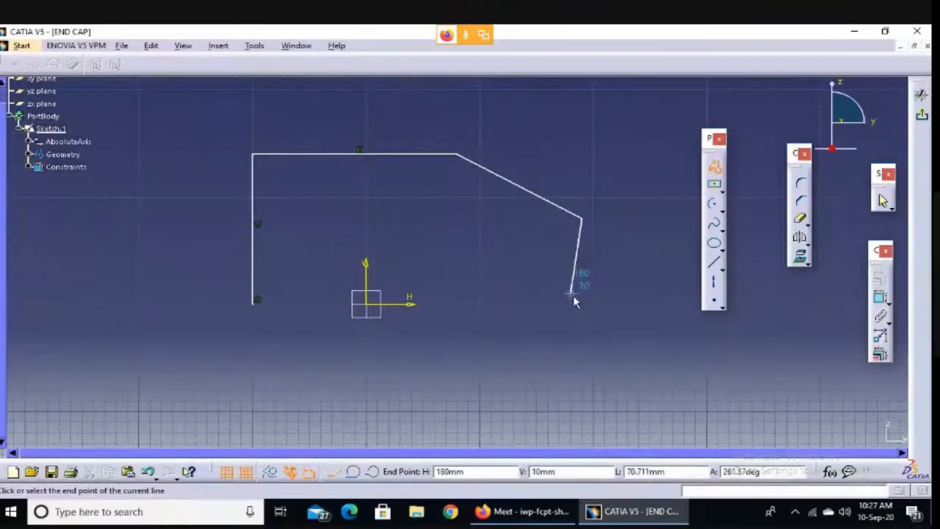
pyautogui.click(582, 299)
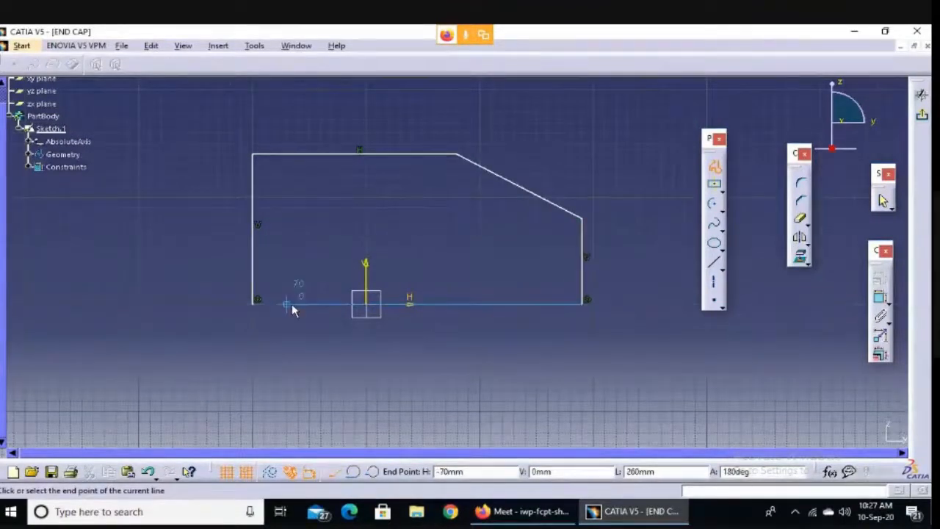
pyautogui.click(254, 301)
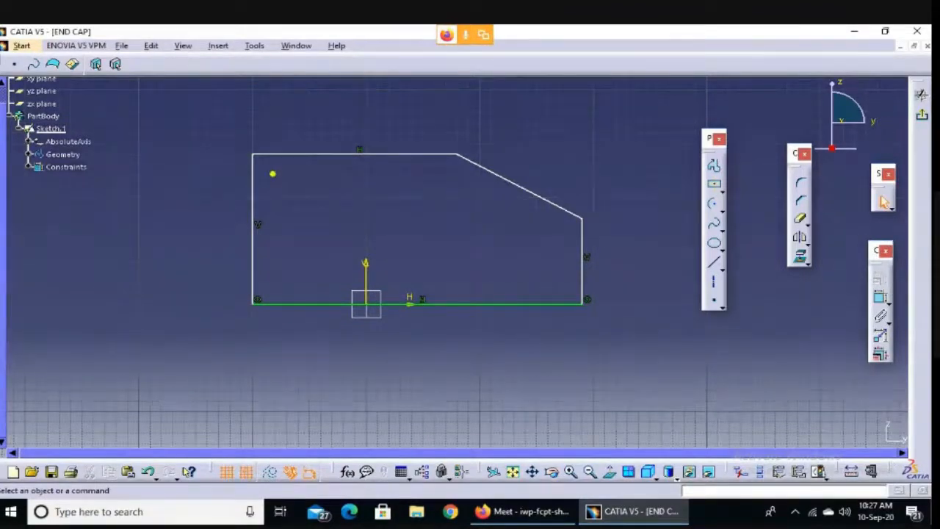
pyautogui.moveTo(254, 199)
pyautogui.mouseDown()
pyautogui.moveTo(296, 156)
pyautogui.moveTo(315, 155)
pyautogui.mouseUp()
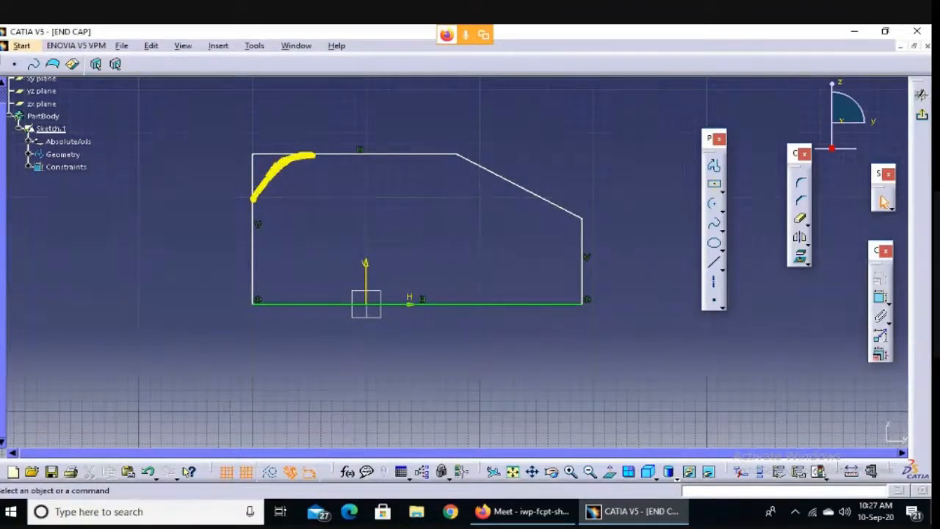
pyautogui.moveTo(254, 259); pyautogui.dragTo(303, 305)
pyautogui.press('Escape')
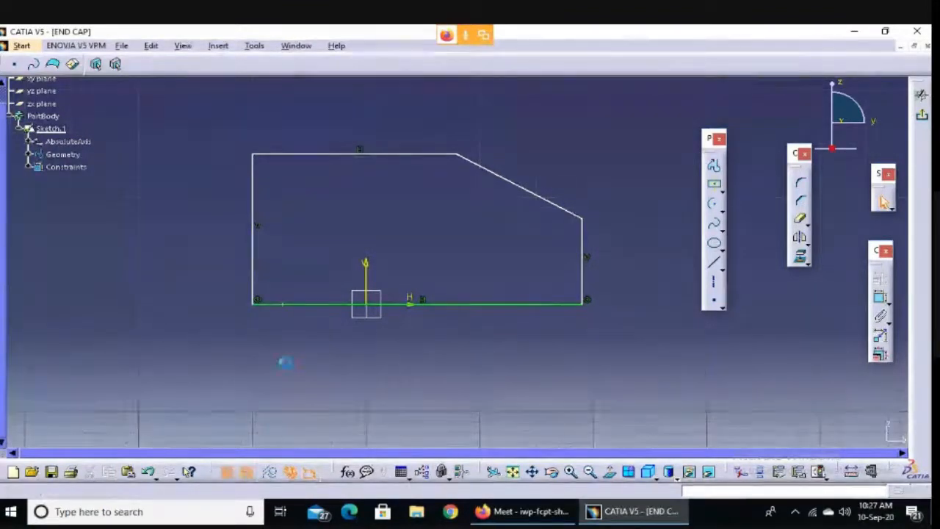
# Round the profile's upper-left corner between the vertical side and the top edge, and set its radius to 40 mm.
pyautogui.click(803, 185)
pyautogui.click(263, 177)
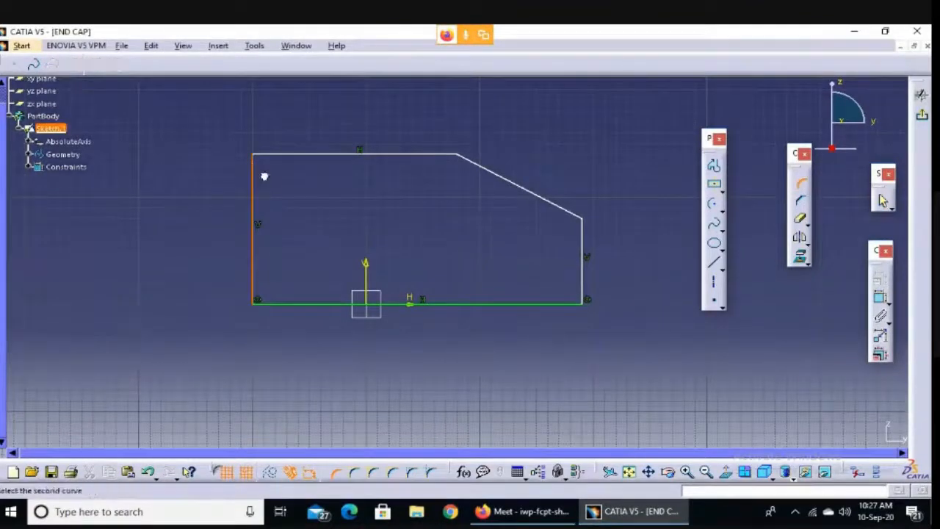
pyautogui.click(298, 155)
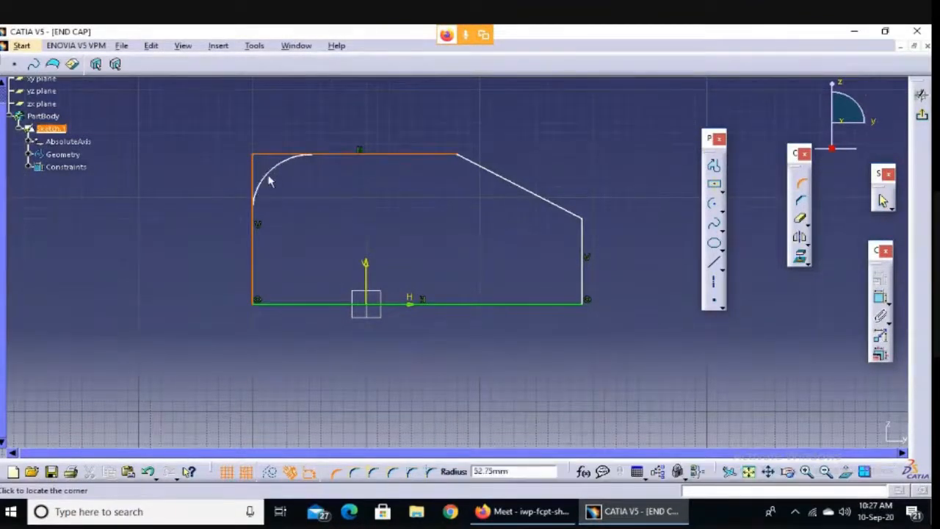
pyautogui.click(270, 180)
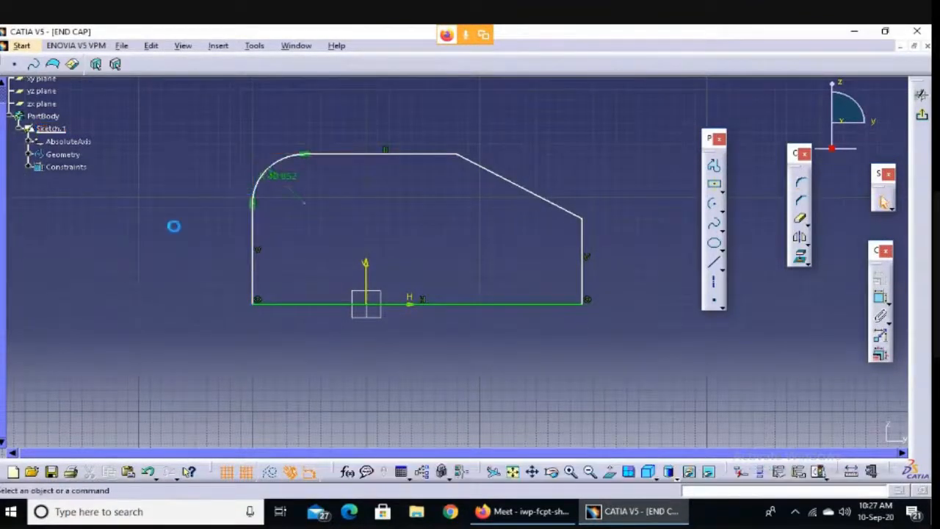
pyautogui.doubleClick(294, 182)
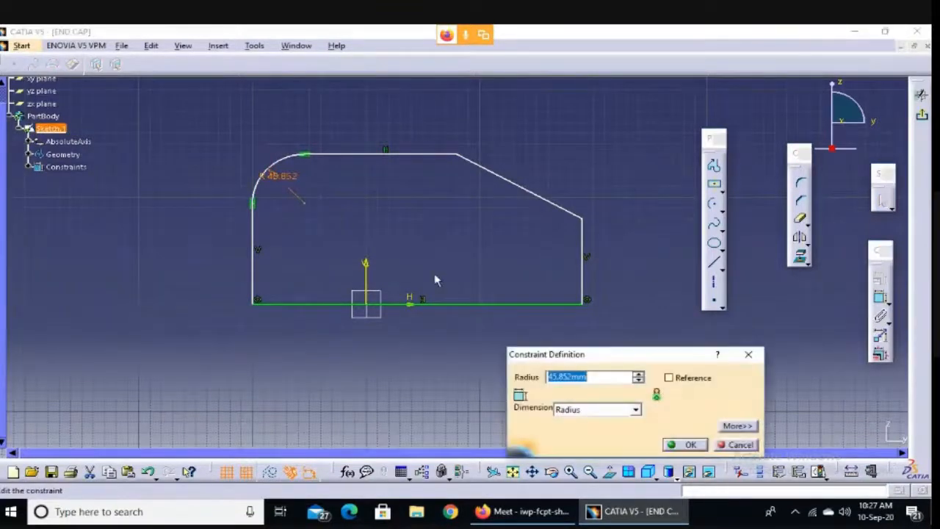
pyautogui.write('40')
pyautogui.press('Return')
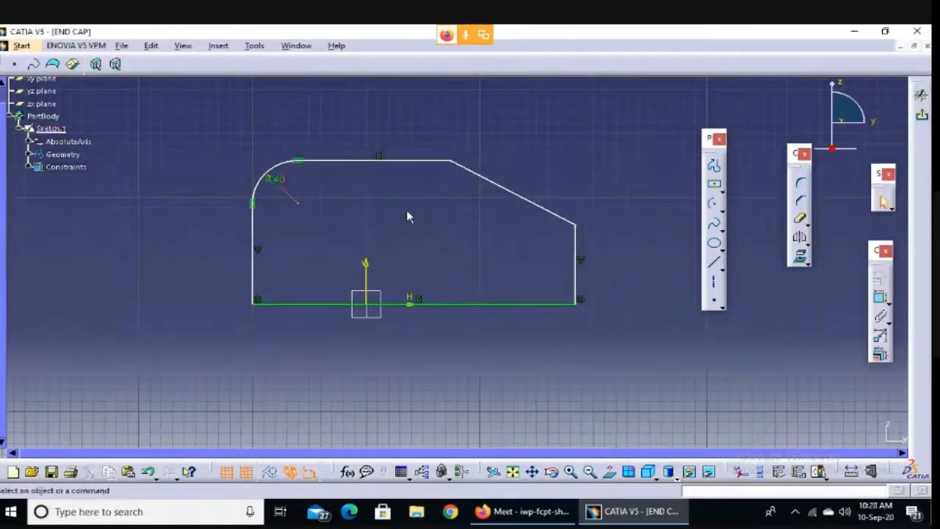
pyautogui.click(800, 200)
pyautogui.click(255, 270)
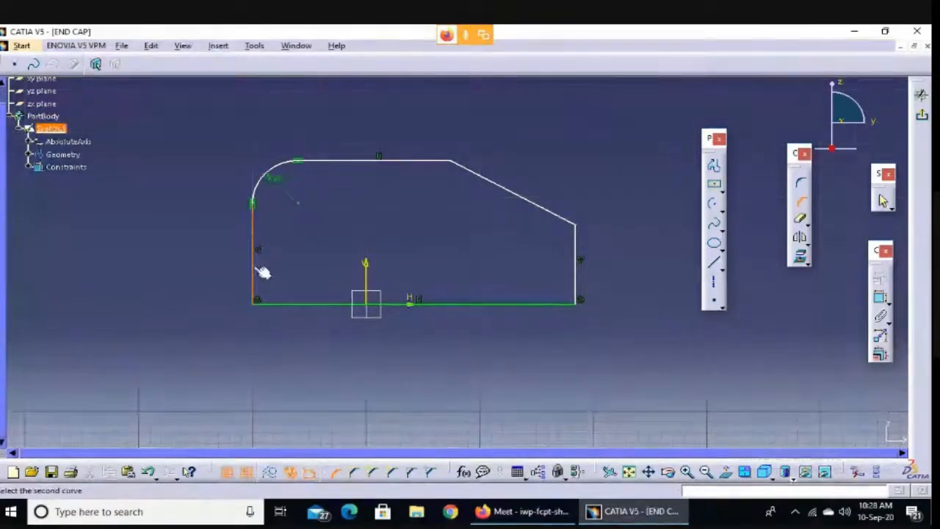
pyautogui.click(279, 301)
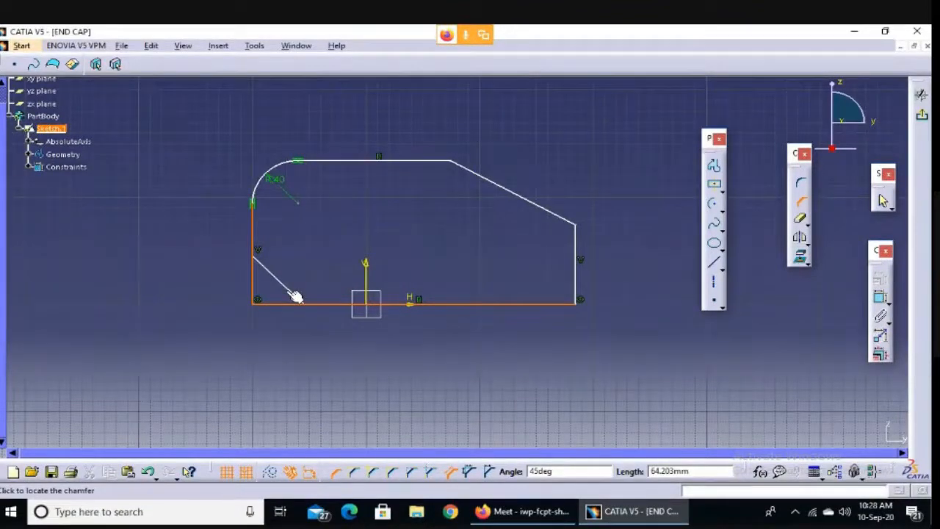
pyautogui.moveTo(621, 431)
pyautogui.mouseDown()
pyautogui.moveTo(248, 449)
pyautogui.moveTo(387, 489)
pyautogui.moveTo(608, 476)
pyautogui.moveTo(649, 435)
pyautogui.moveTo(626, 425)
pyautogui.mouseUp()
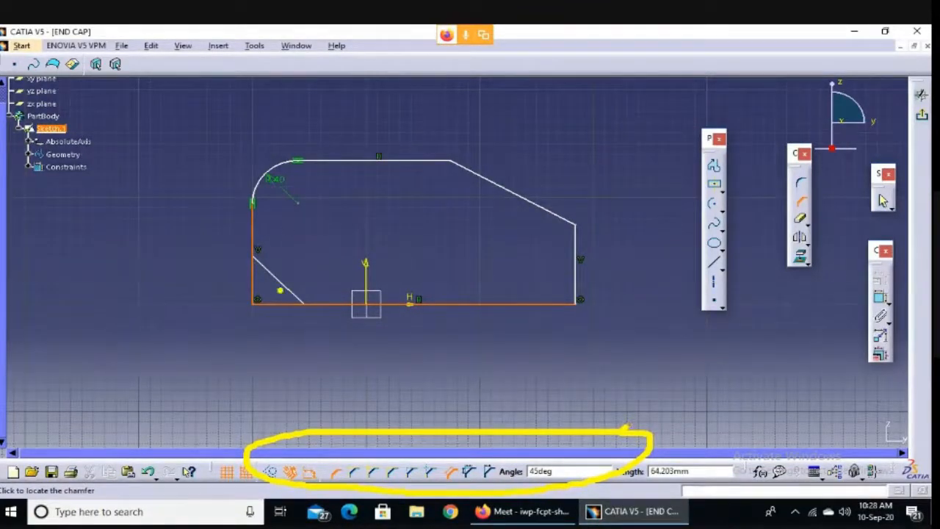
pyautogui.moveTo(279, 300); pyautogui.dragTo(296, 297)
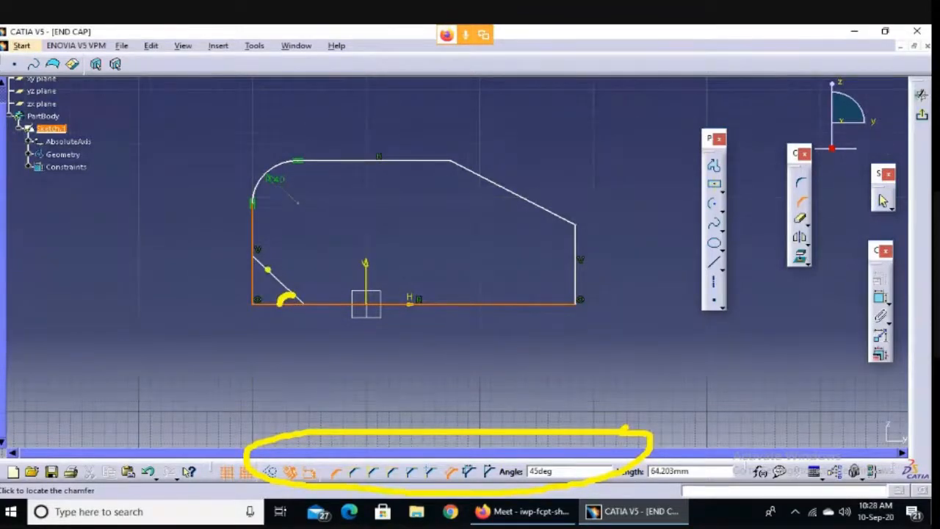
pyautogui.moveTo(267, 270); pyautogui.dragTo(256, 273)
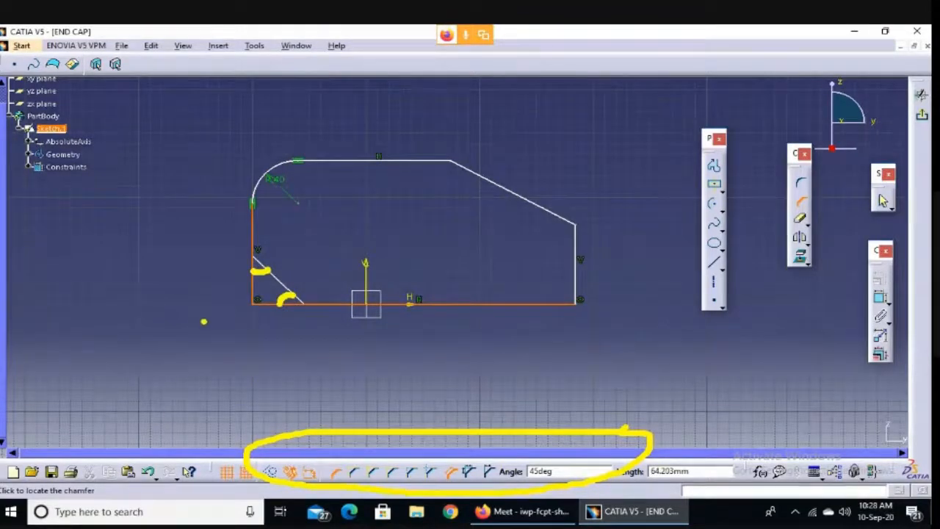
pyautogui.press('Escape')
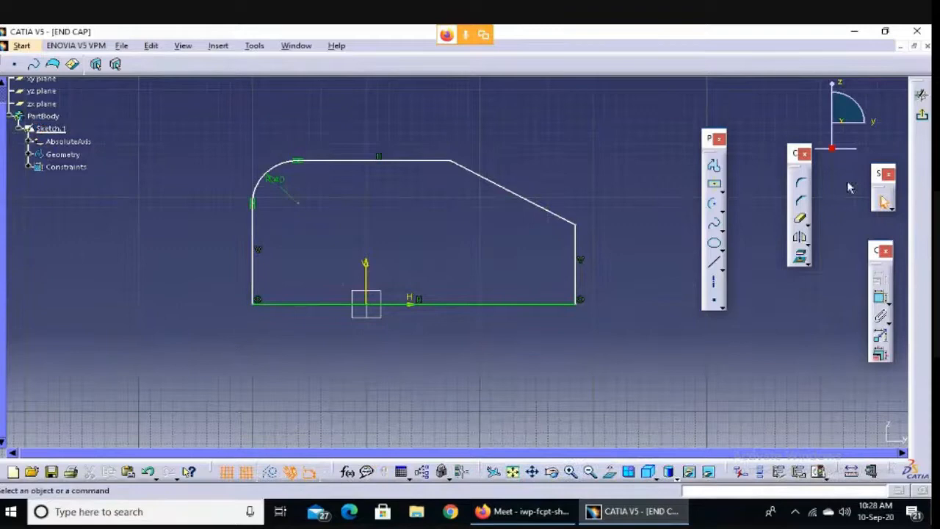
# Chamfer the profile's lower-left corner at 45° with a length of about 53 mm.
pyautogui.click(800, 200)
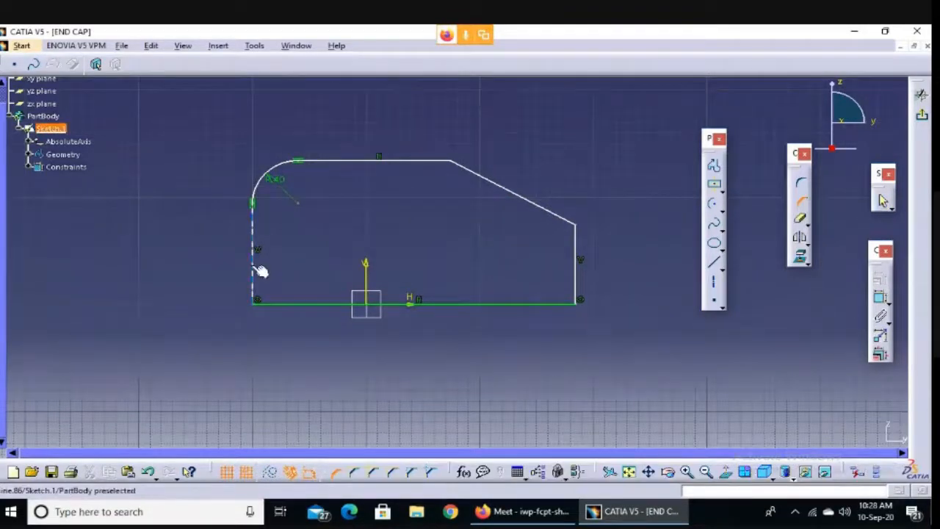
pyautogui.click(259, 270)
pyautogui.click(292, 301)
pyautogui.click(284, 297)
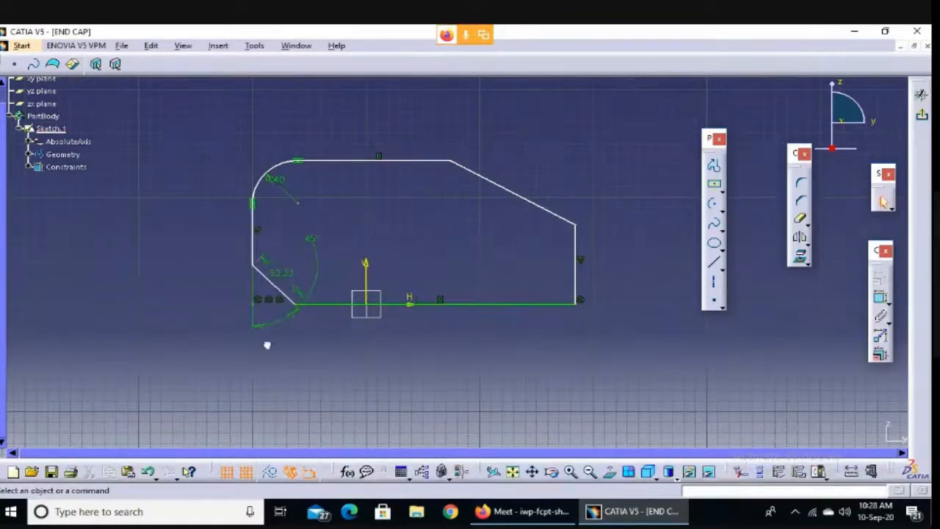
# Set the length of the profile's lower-left chamfer to 60 mm.
pyautogui.doubleClick(283, 273)
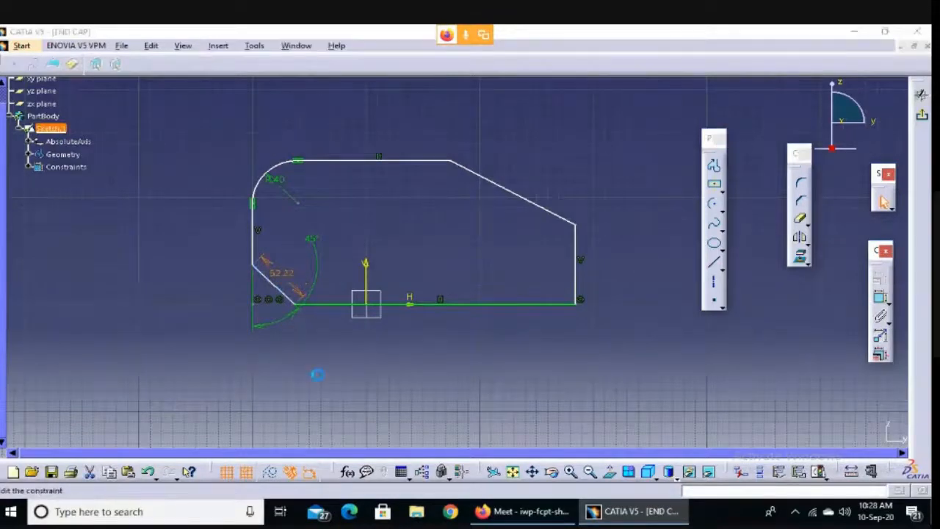
pyautogui.write('60mm')
pyautogui.press('Return')
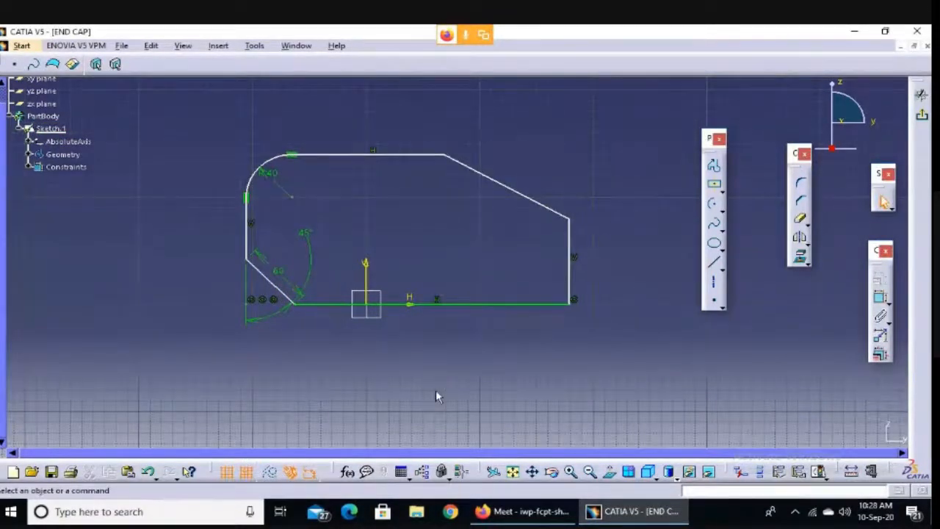
# Constrain the angle between the slanted upper-right edge and the right vertical side, and set it to 120°.
pyautogui.click(883, 299)
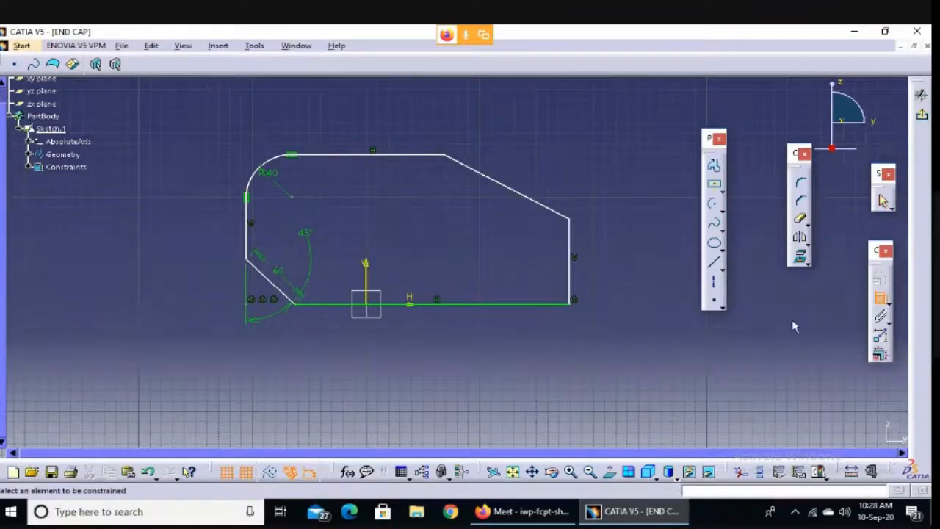
pyautogui.click(557, 214)
pyautogui.click(570, 251)
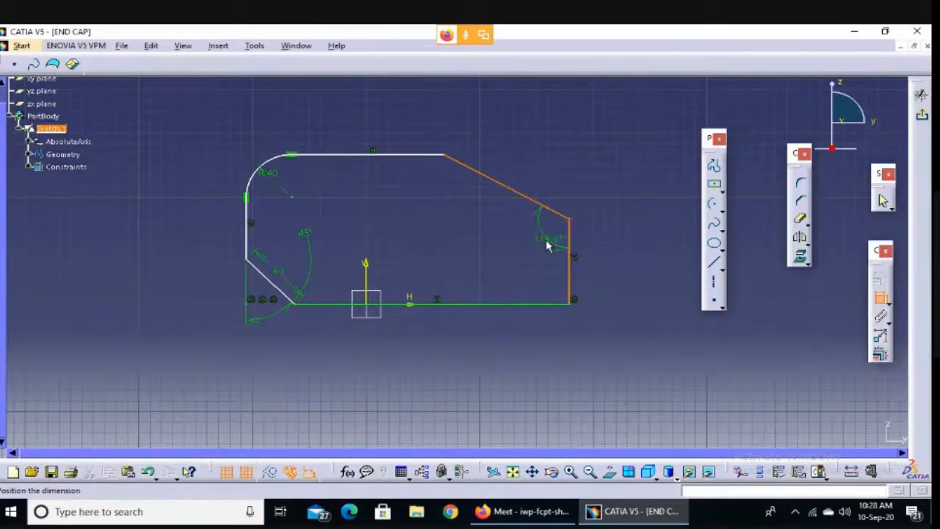
pyautogui.click(524, 236)
pyautogui.doubleClick(523, 233)
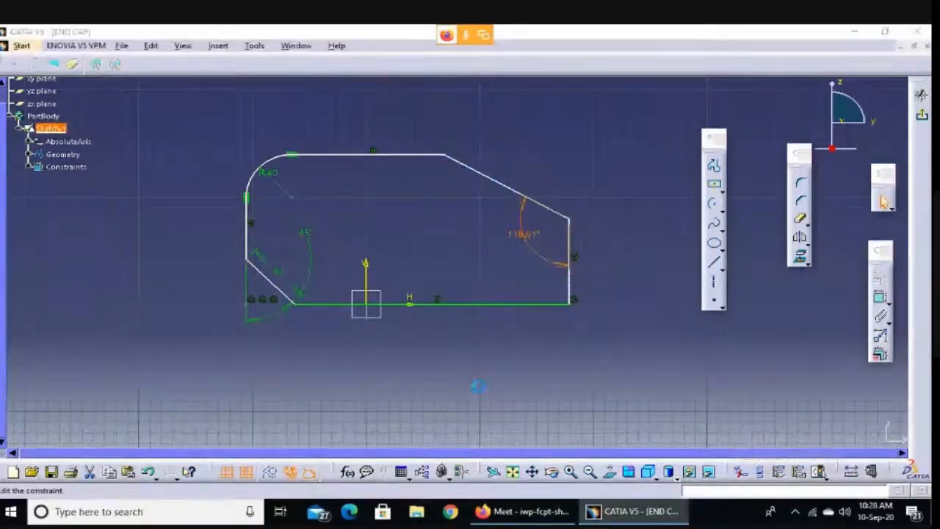
pyautogui.write('120')
pyautogui.press('Return')
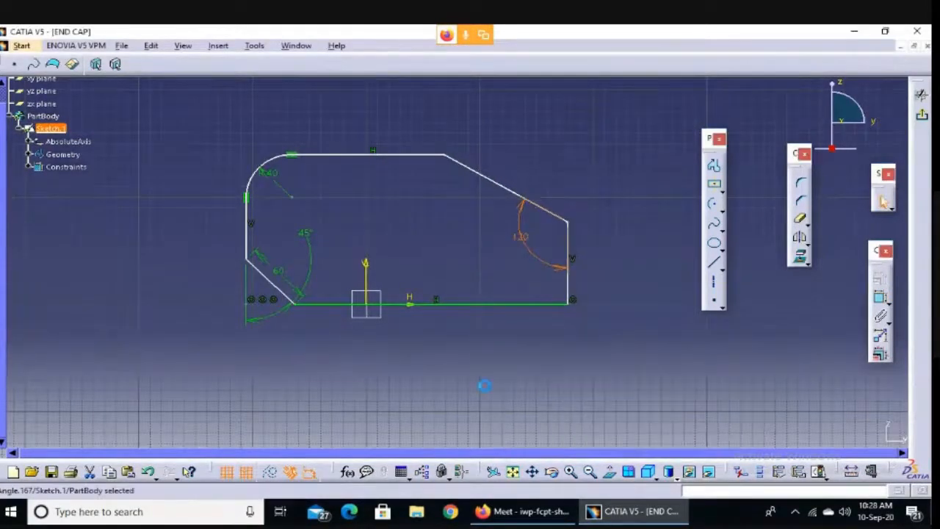
pyautogui.click(605, 357)
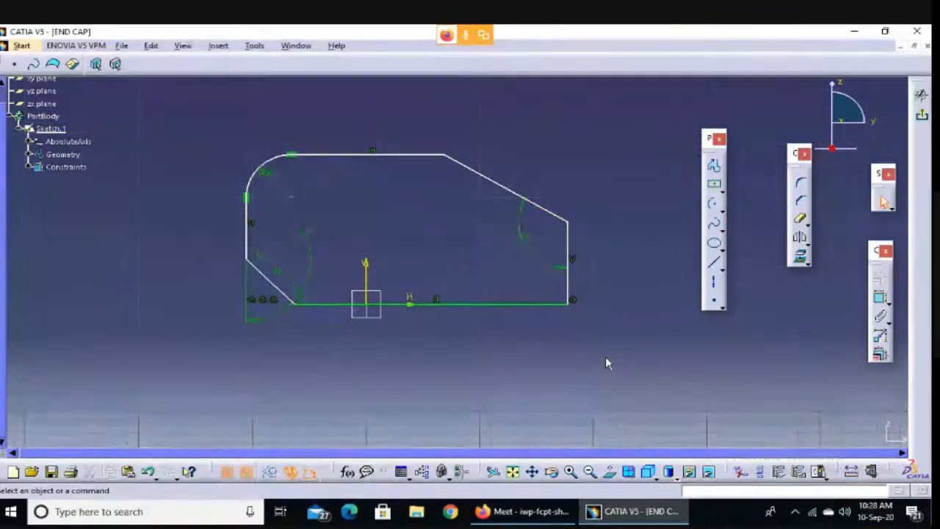